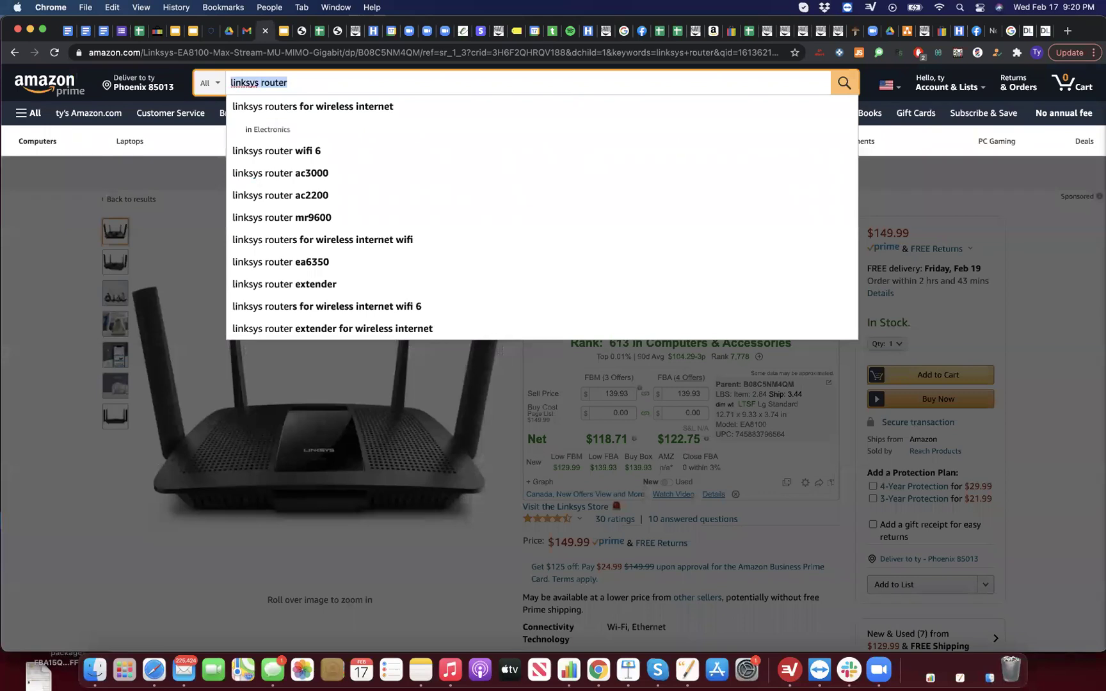
Step: Search Amazon for liftmaster and scroll through the garage door opener results
{"action": "type", "text": "ster"}
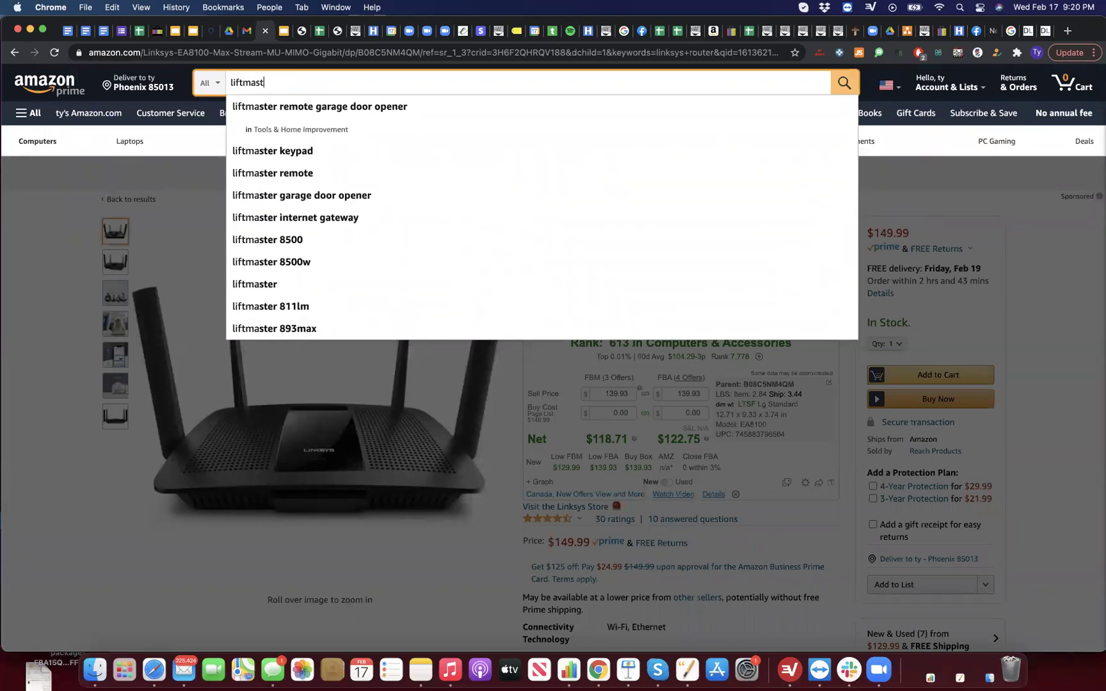
{"action": "key", "text": "Return"}
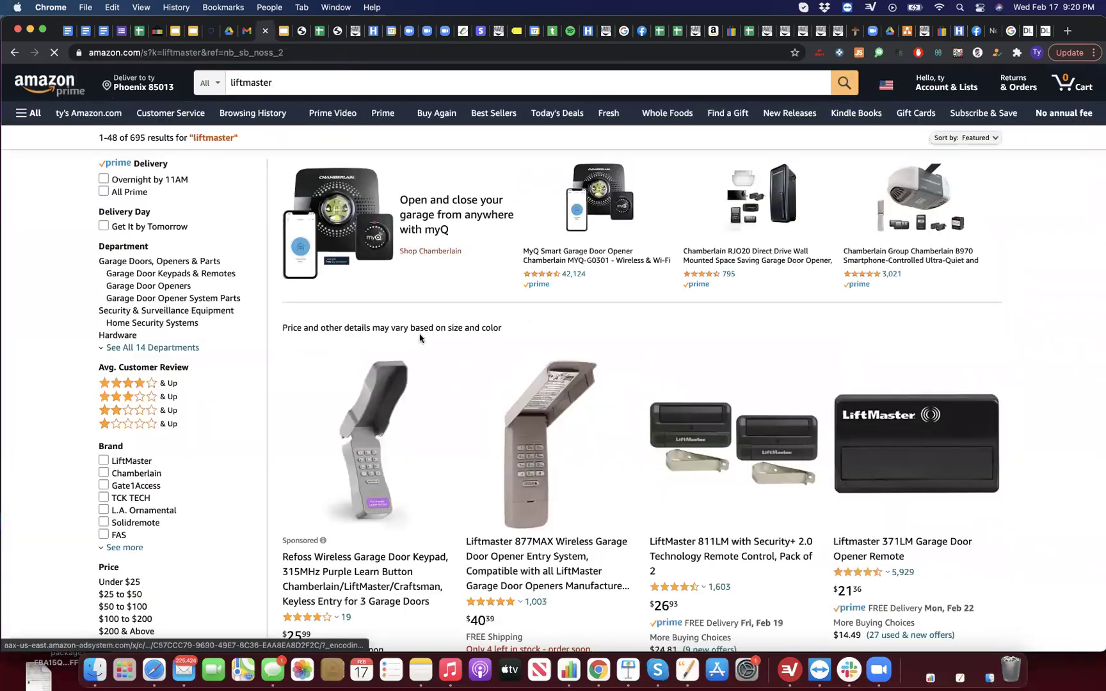
{"action": "scroll", "coordinate": [420, 339], "scroll_direction": "down", "scroll_amount": 5}
{"action": "scroll", "coordinate": [420, 338], "scroll_direction": "down", "scroll_amount": 4}
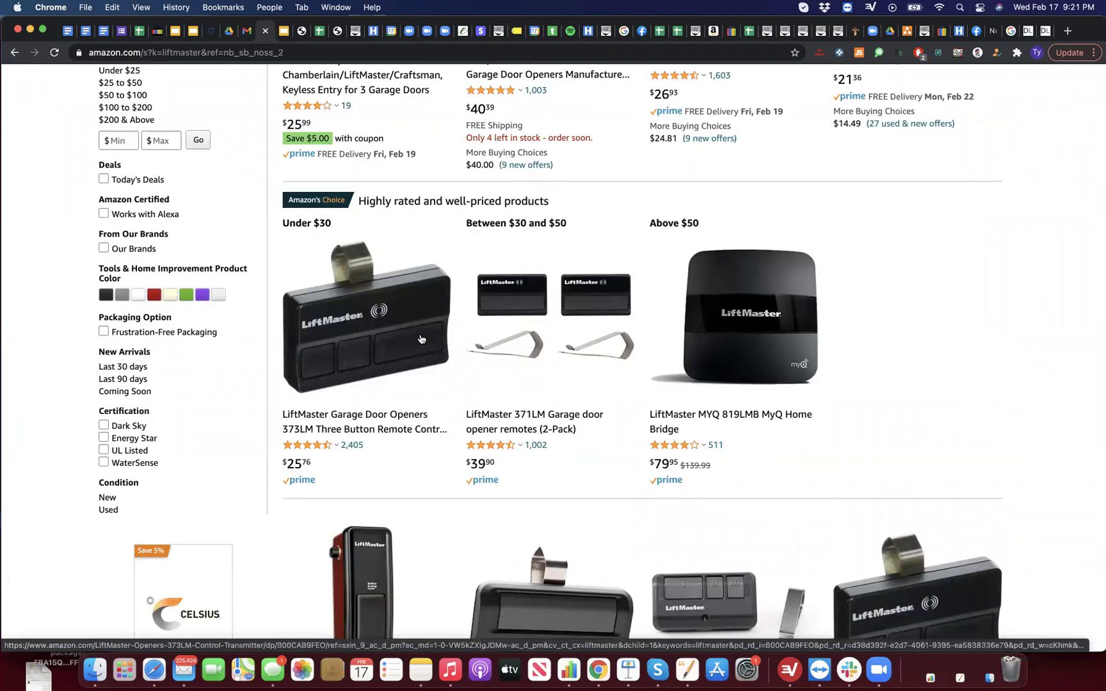
{"action": "scroll", "coordinate": [486, 472], "scroll_direction": "down", "scroll_amount": 4}
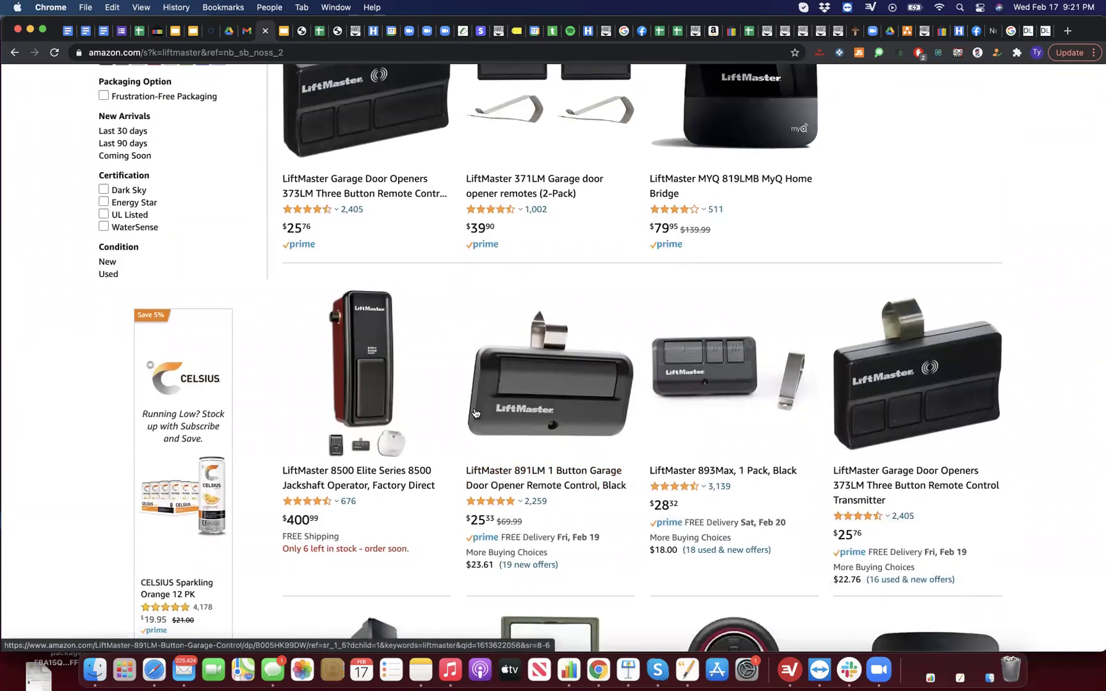
{"action": "scroll", "coordinate": [475, 413], "scroll_direction": "down", "scroll_amount": 8}
{"action": "scroll", "coordinate": [474, 412], "scroll_direction": "up", "scroll_amount": 10}
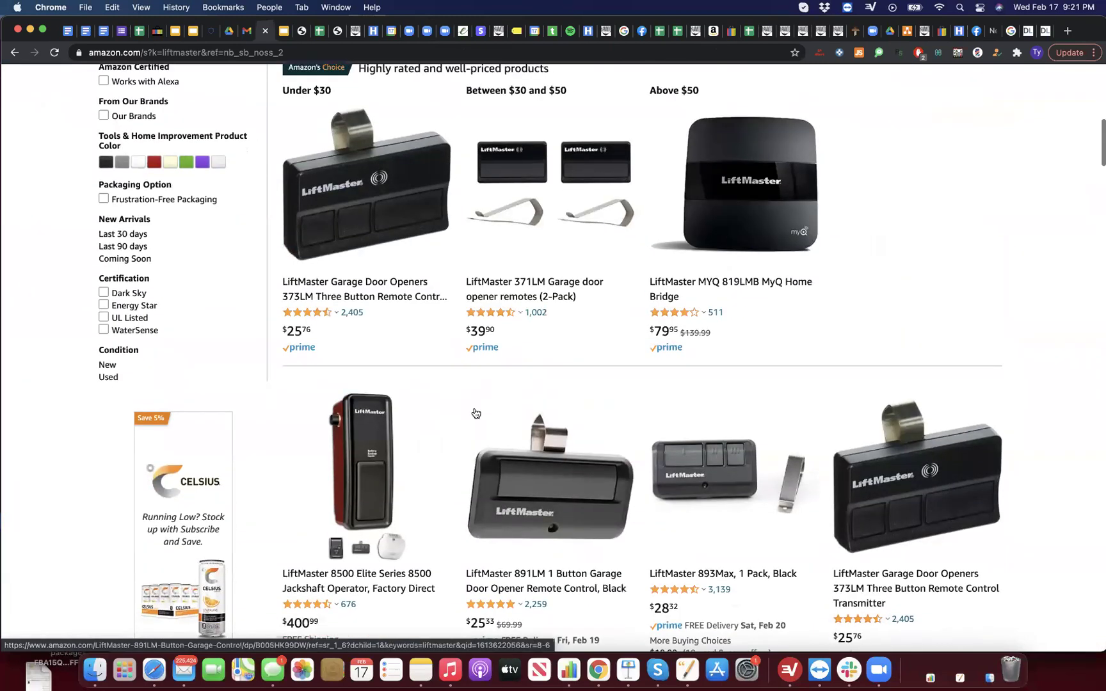
{"action": "scroll", "coordinate": [475, 413], "scroll_direction": "up", "scroll_amount": 3}
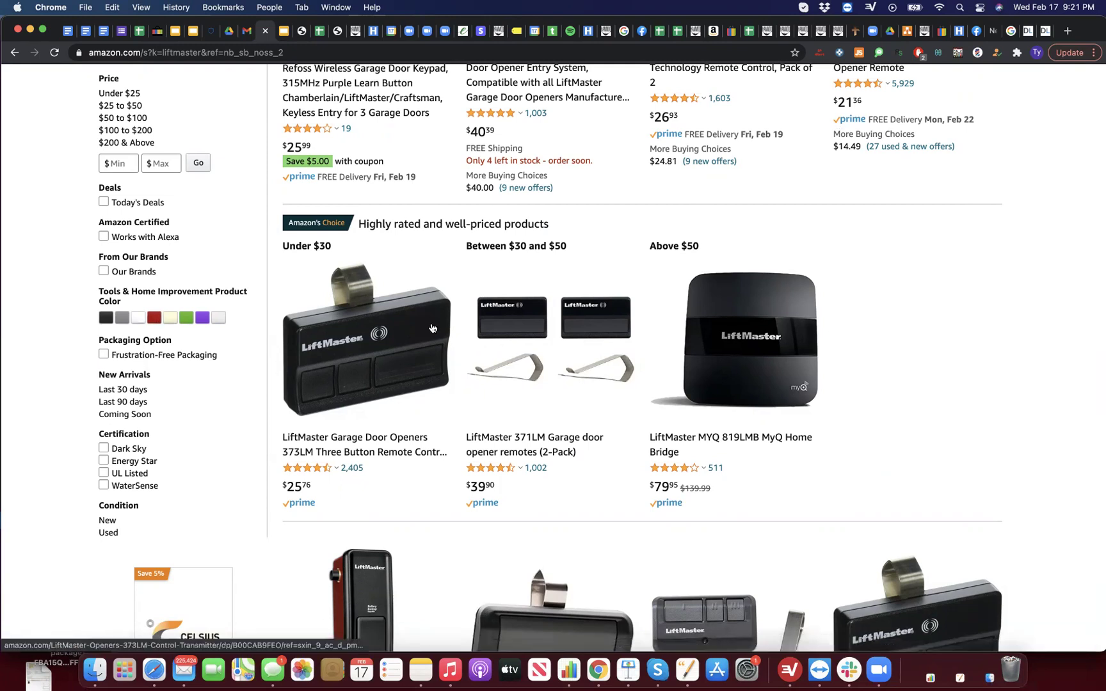
{"action": "scroll", "coordinate": [251, 348], "scroll_direction": "up", "scroll_amount": 10}
{"action": "scroll", "coordinate": [251, 348], "scroll_direction": "down", "scroll_amount": 3}
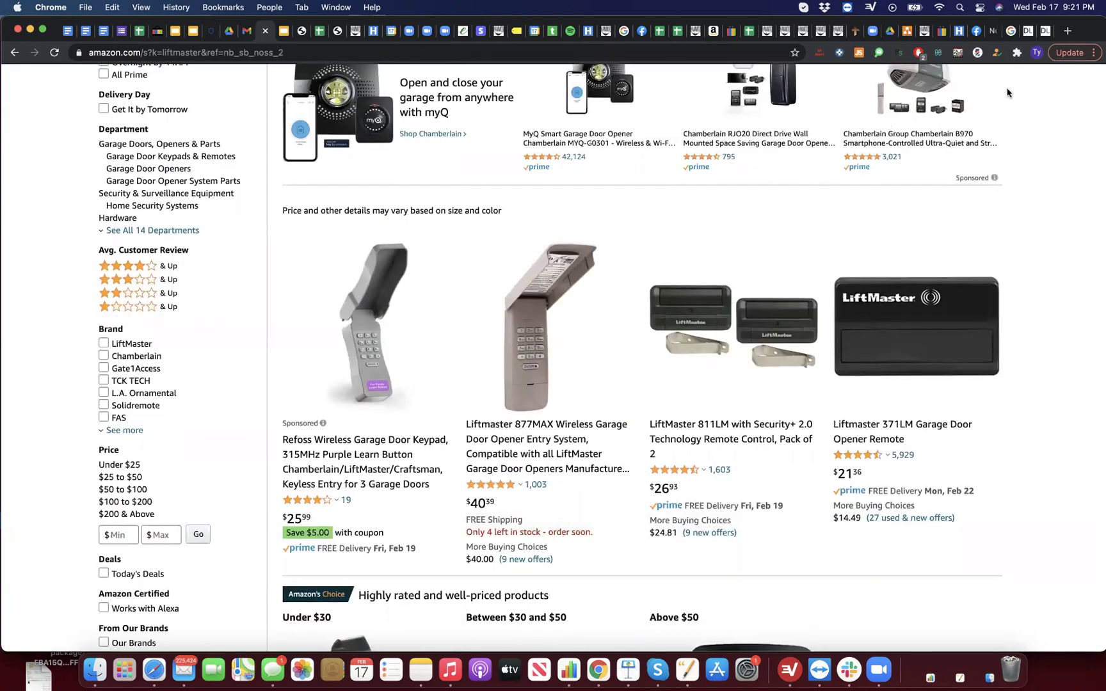
Step: Browse LacROI's Top List, Results and Jobs views, then bring up the Jungle Scout login
{"action": "left_click", "coordinate": [976, 53]}
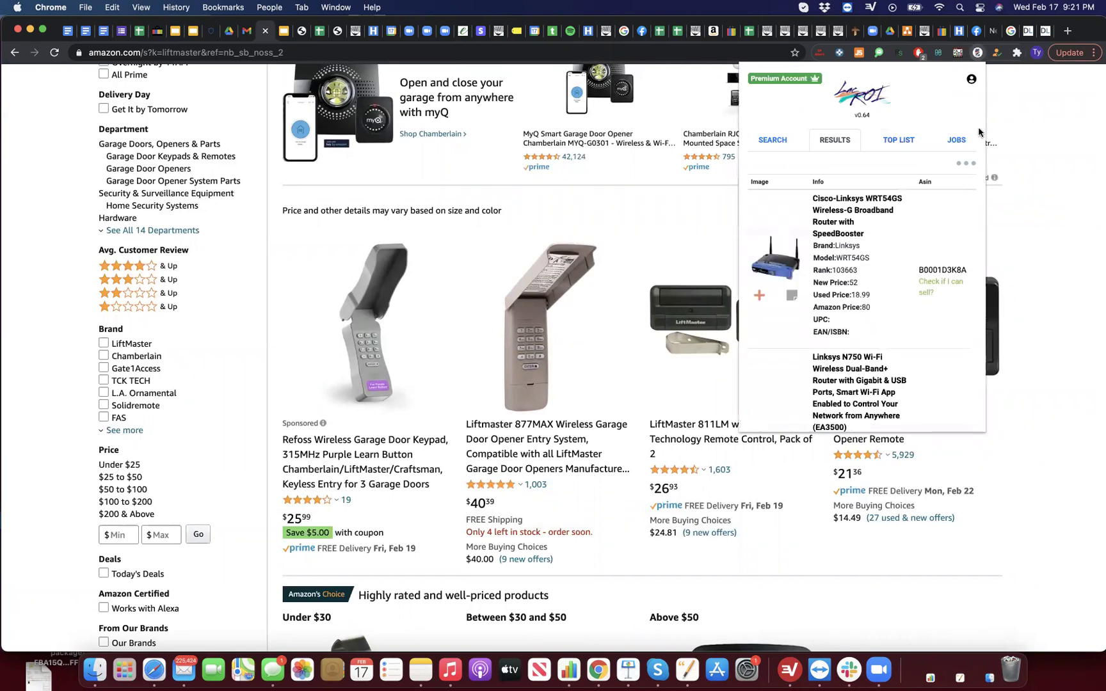
{"action": "left_click", "coordinate": [909, 142]}
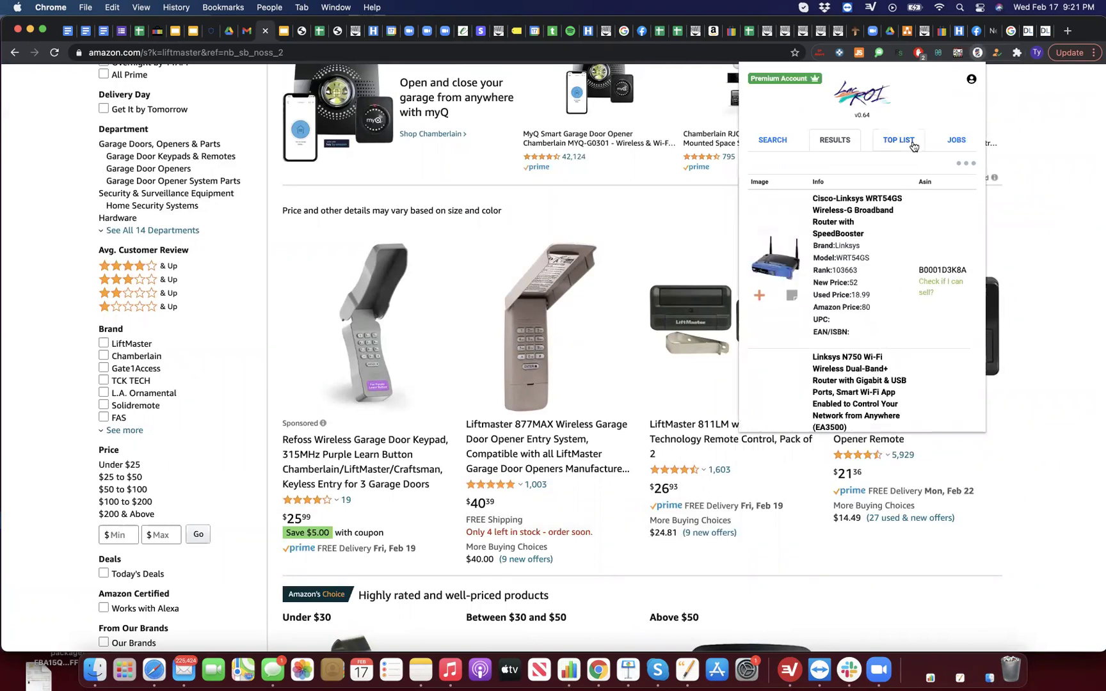
{"action": "left_click", "coordinate": [966, 165]}
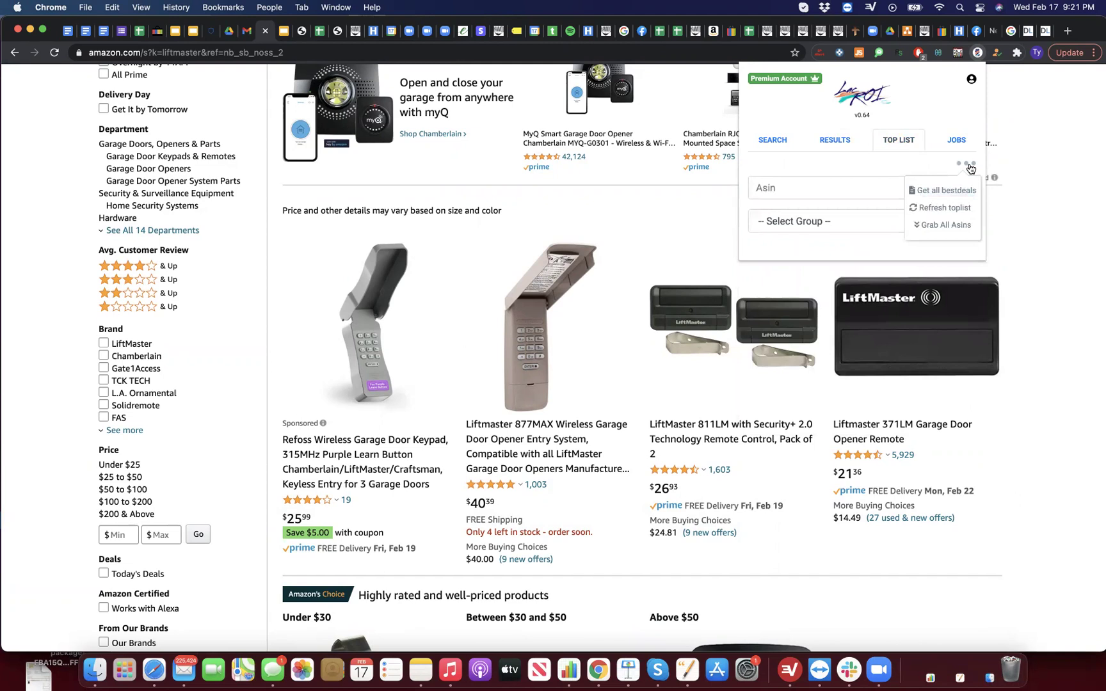
{"action": "left_click", "coordinate": [835, 145]}
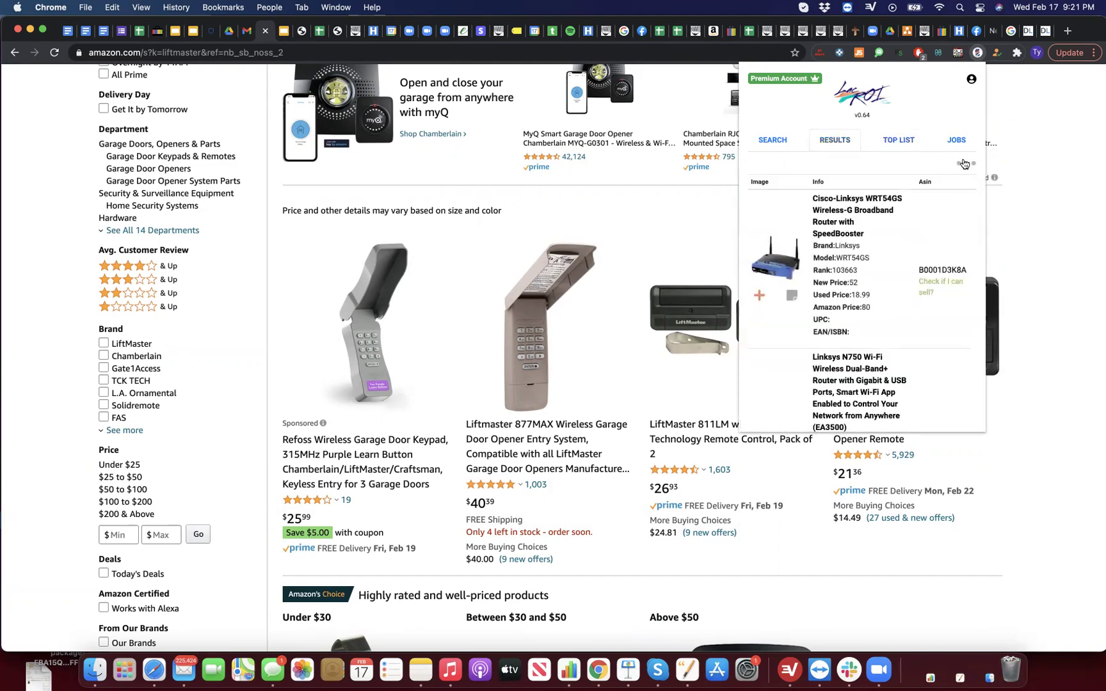
{"action": "left_click", "coordinate": [957, 141]}
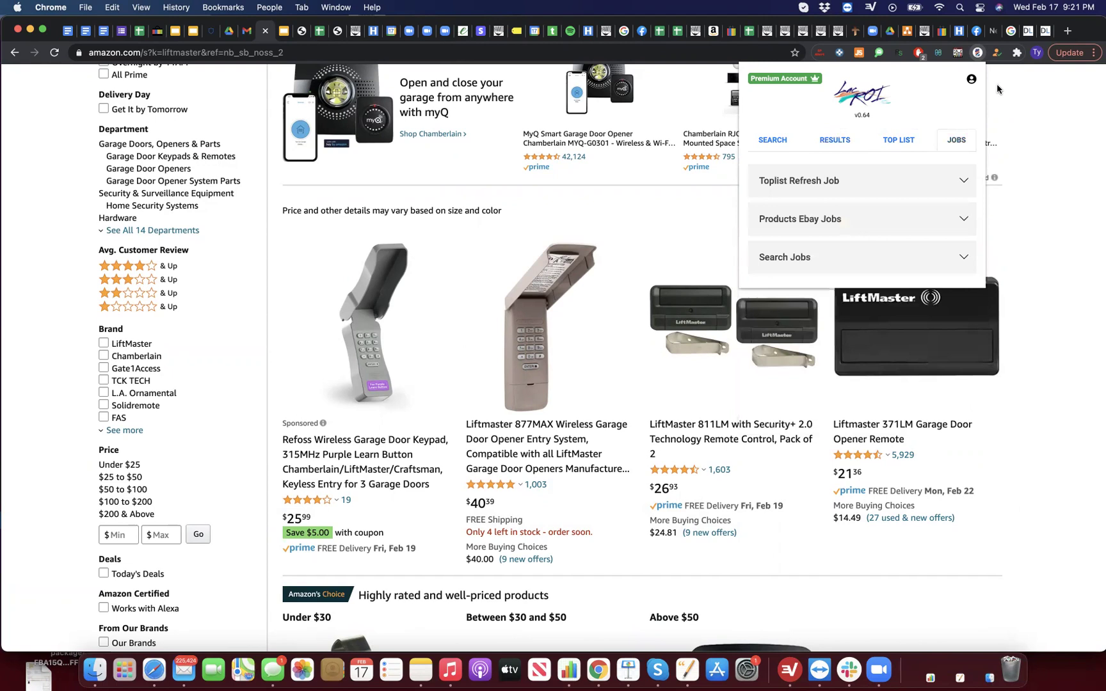
{"action": "left_click", "coordinate": [858, 52]}
{"action": "left_click", "coordinate": [565, 269]}
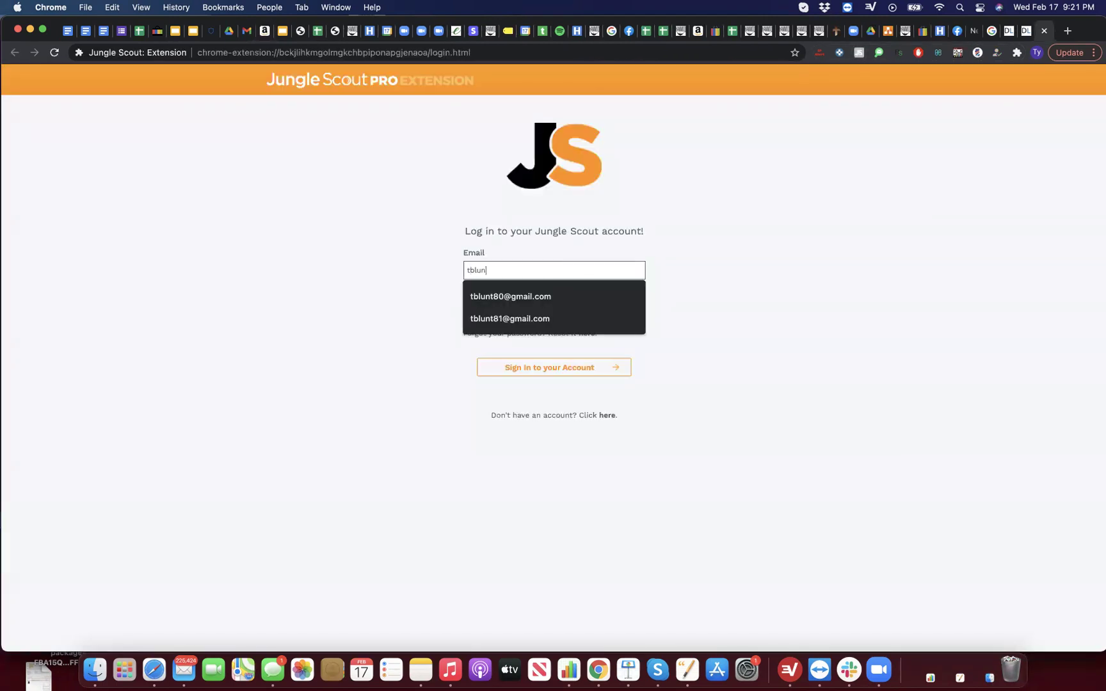
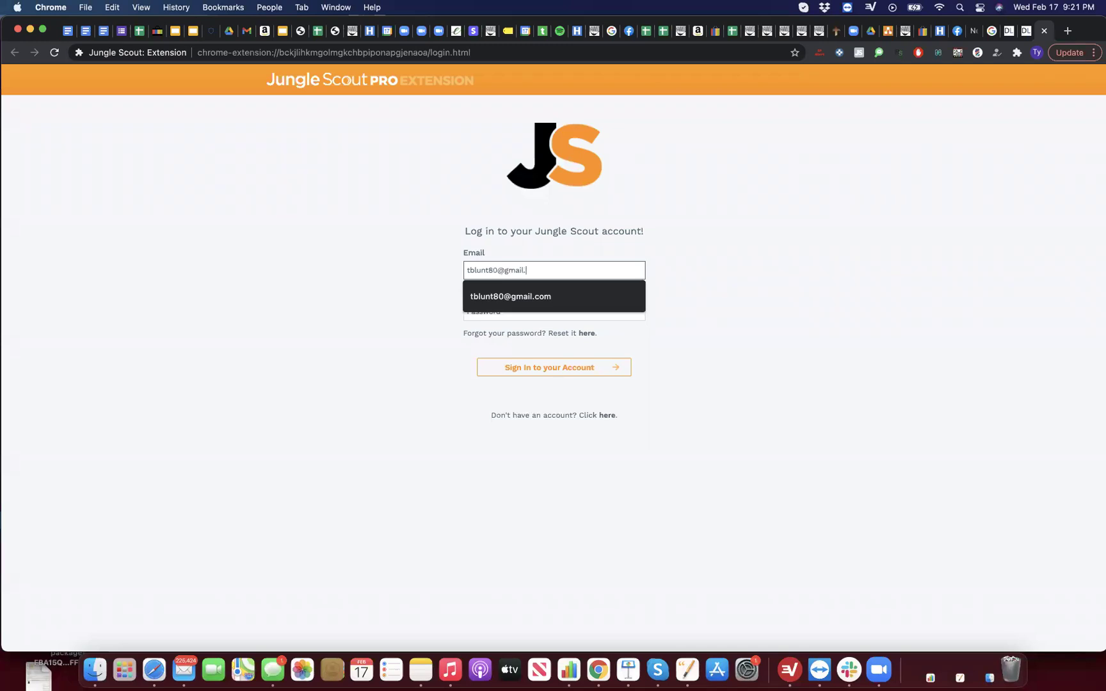
Step: Sign in to Jungle Scout with the account e-mail and password
{"action": "key", "text": "Tab"}
{"action": "type", "text": "••••••••••••••"}
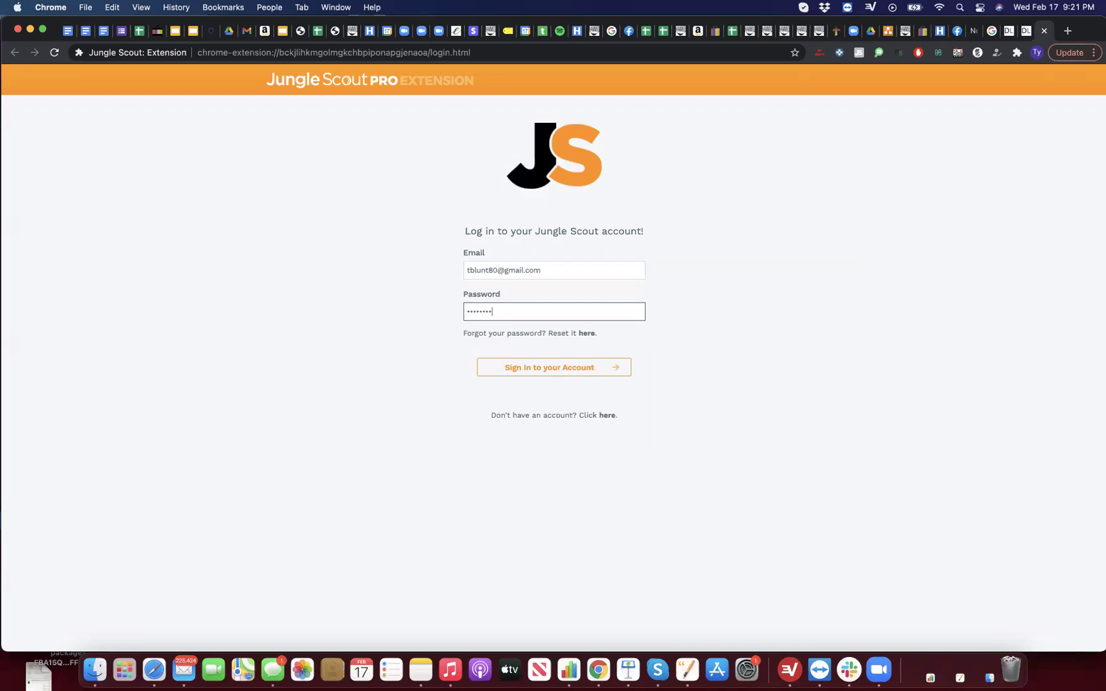
{"action": "key", "text": "Return"}
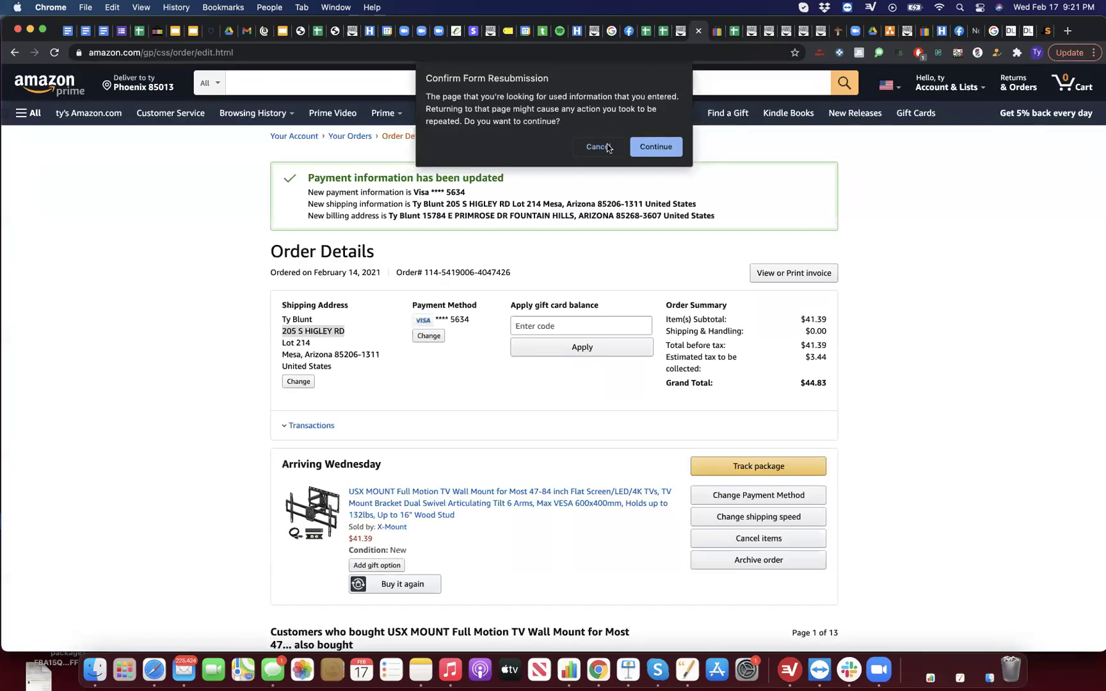
Step: Cancel the form resubmission prompt and rerun the Amazon search for liftmaster
{"action": "left_click", "coordinate": [607, 147]}
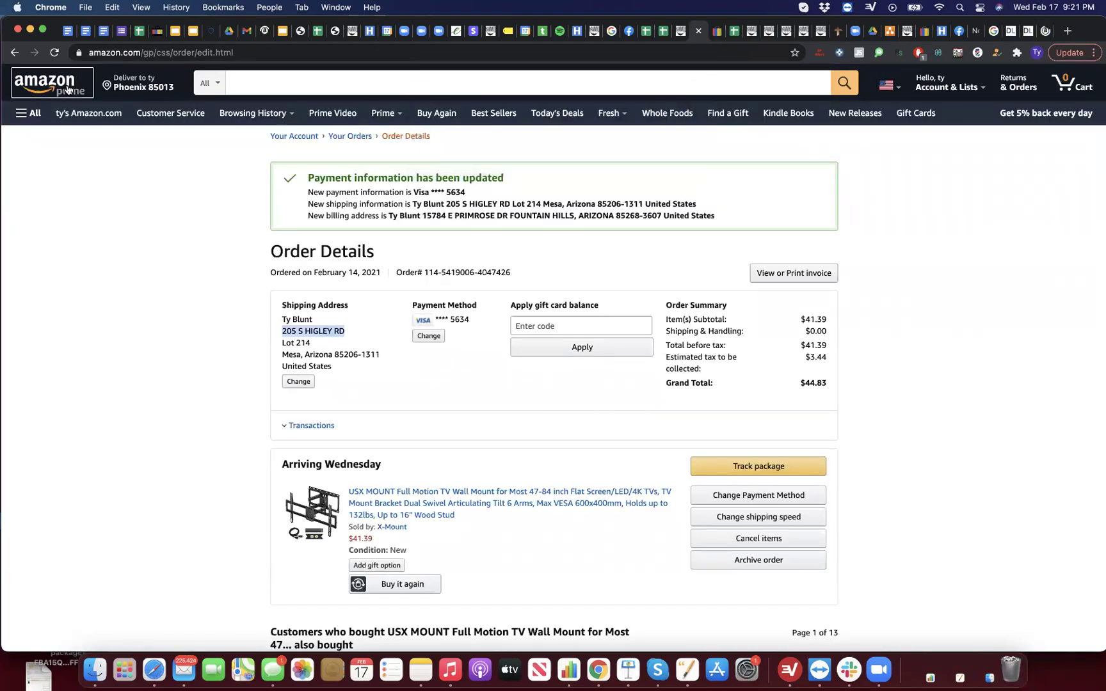
{"action": "left_click", "coordinate": [288, 85]}
{"action": "type", "text": "liftmaster"}
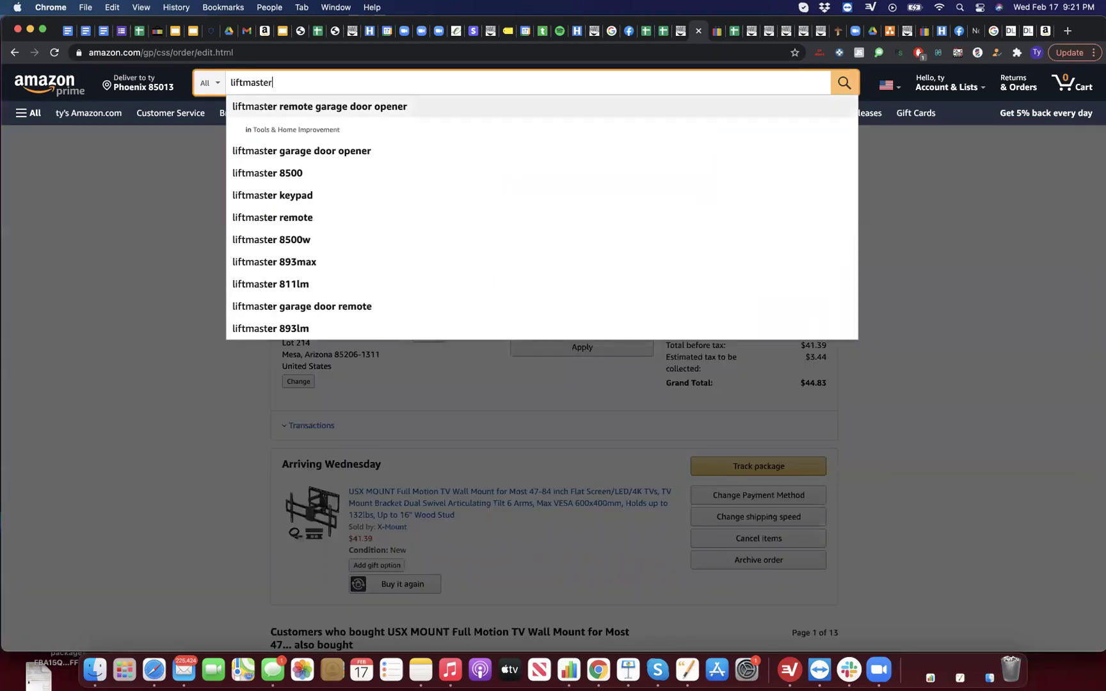
{"action": "key", "text": "Return"}
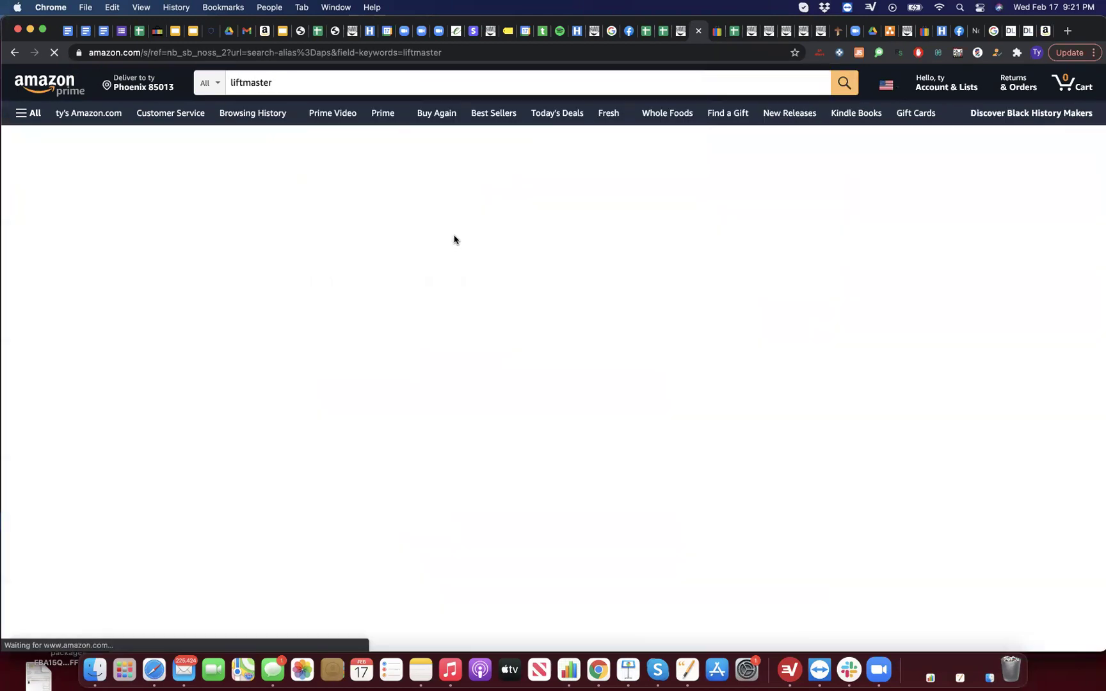
{"action": "scroll", "coordinate": [537, 357], "scroll_direction": "down", "scroll_amount": 2}
{"action": "scroll", "coordinate": [538, 357], "scroll_direction": "down", "scroll_amount": 1}
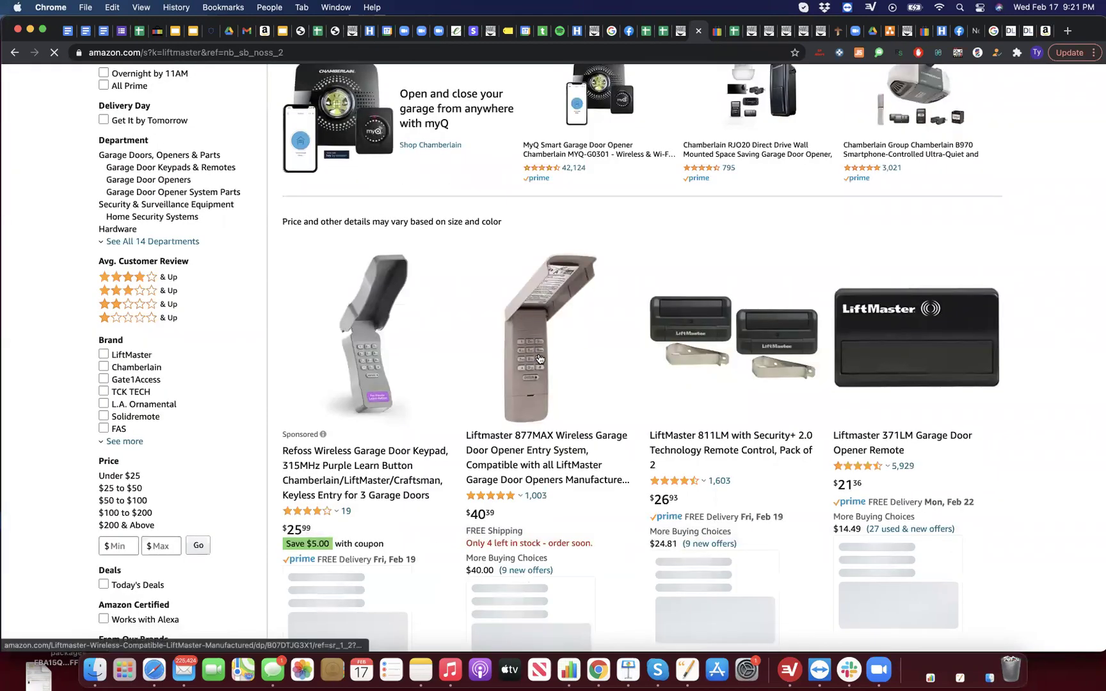
Step: Open Jungle Scout on the liftmaster results: 1,332 average monthly sales, $92.54 average price
{"action": "left_click", "coordinate": [859, 53]}
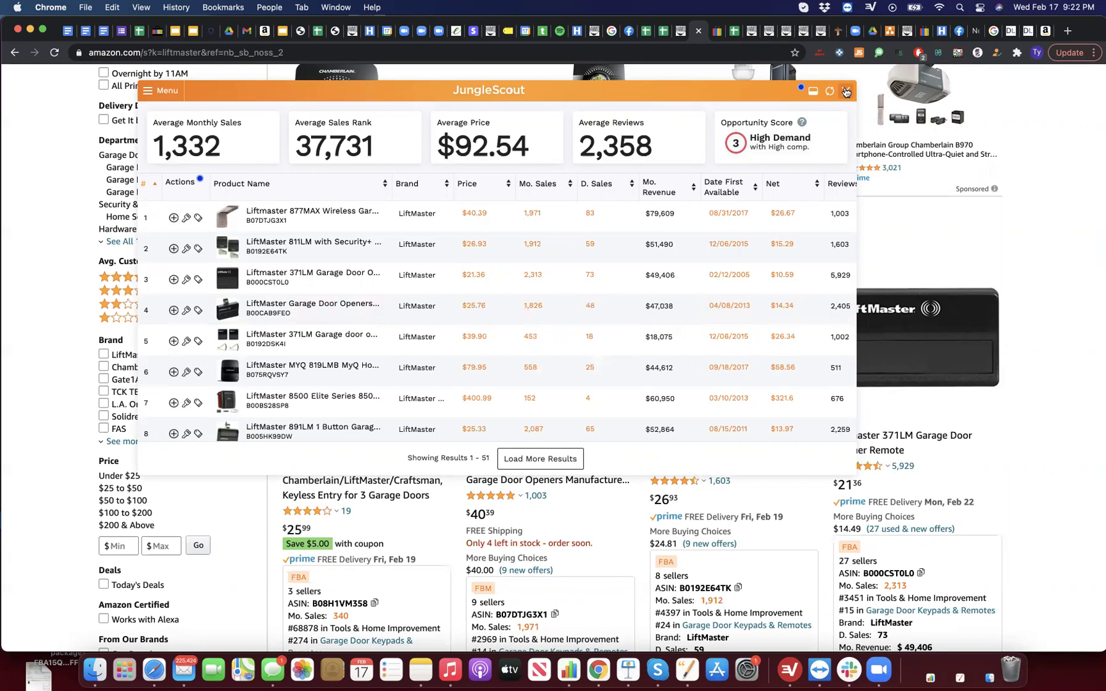
{"action": "scroll", "coordinate": [481, 263], "scroll_direction": "down", "scroll_amount": 1}
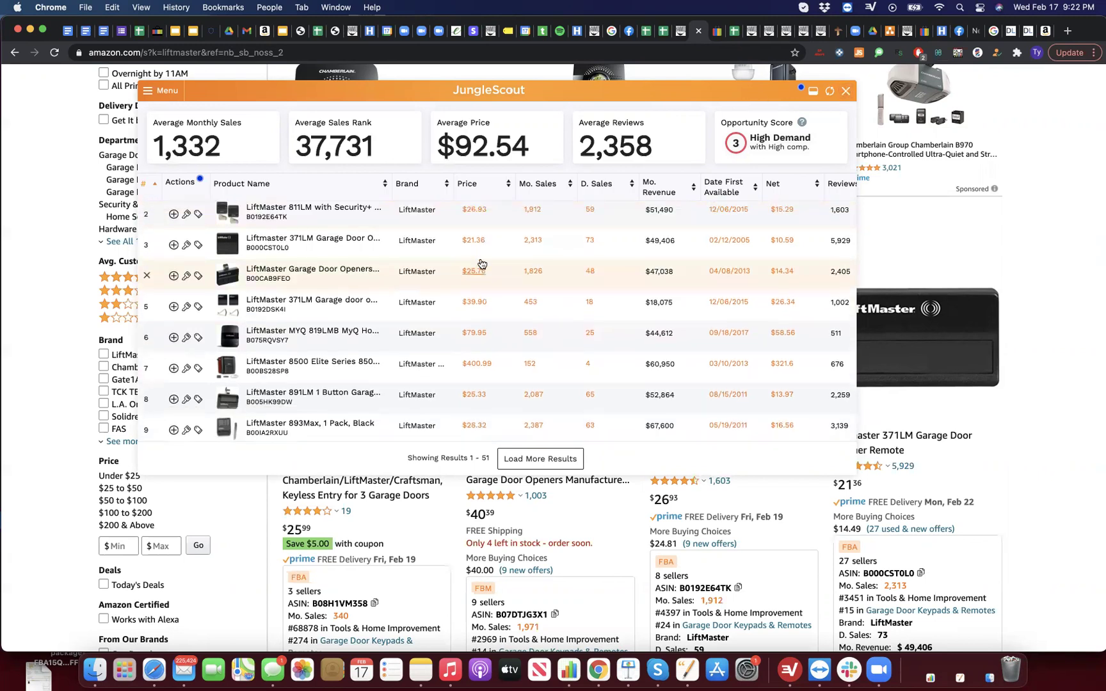
{"action": "scroll", "coordinate": [482, 264], "scroll_direction": "up", "scroll_amount": 1}
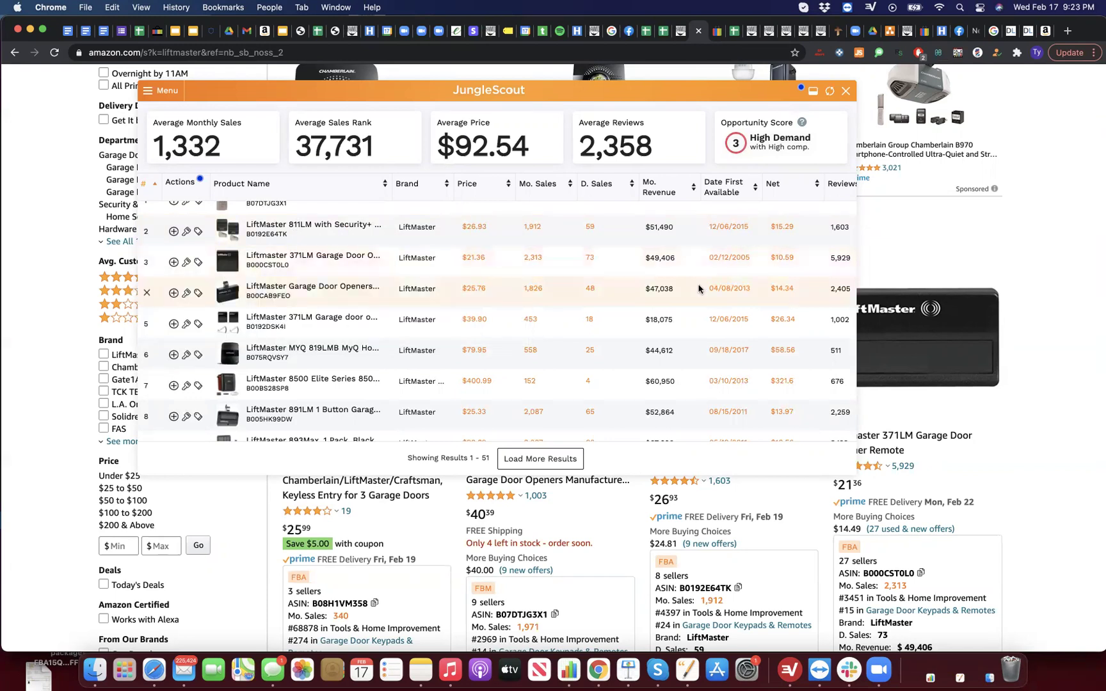
Step: Close the Jungle Scout panel and scroll the liftmaster results back to the top
{"action": "left_click", "coordinate": [846, 93]}
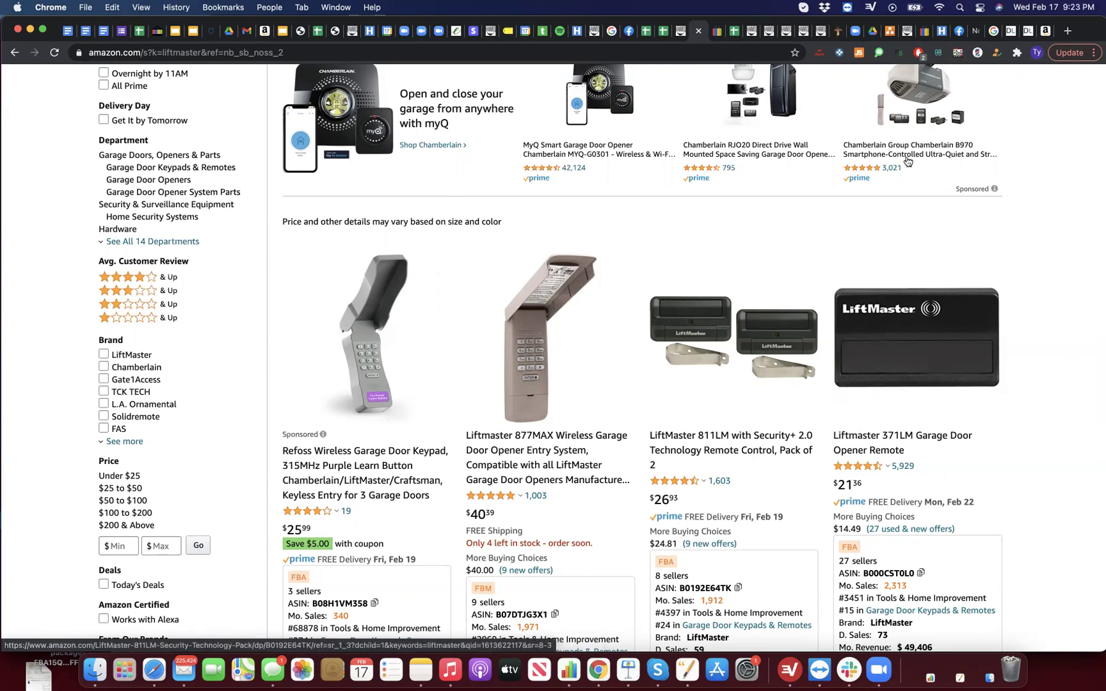
{"action": "scroll", "coordinate": [895, 171], "scroll_direction": "up", "scroll_amount": 3}
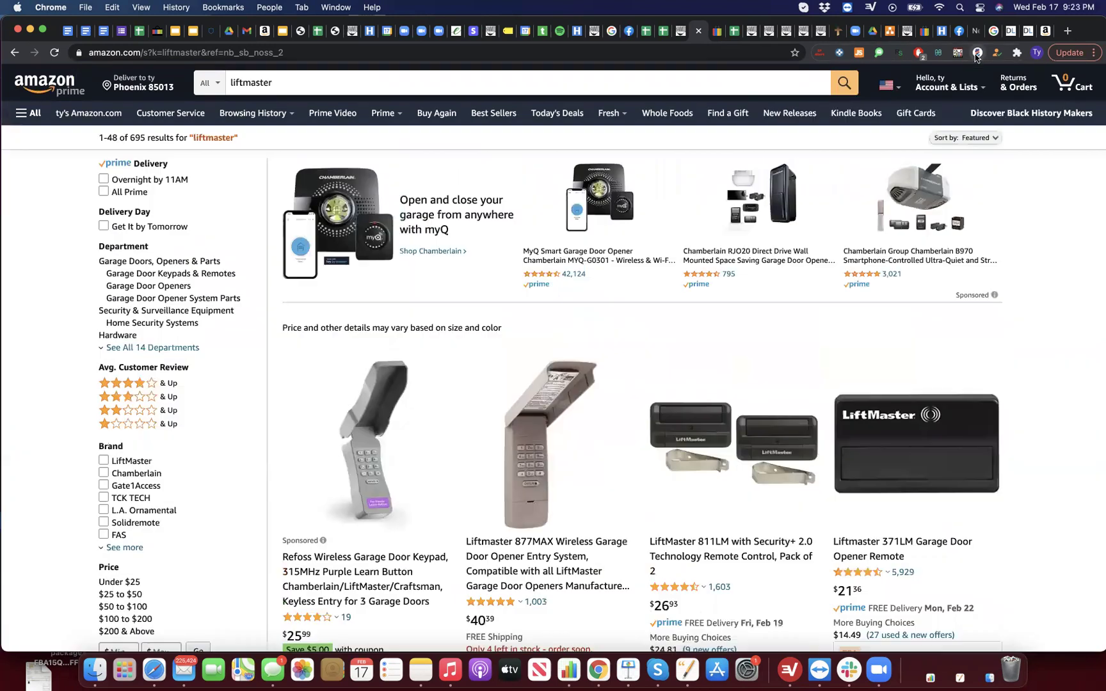
Step: In the ROI extension's search form, enter liftmaster as the brand
{"action": "left_click", "coordinate": [977, 53]}
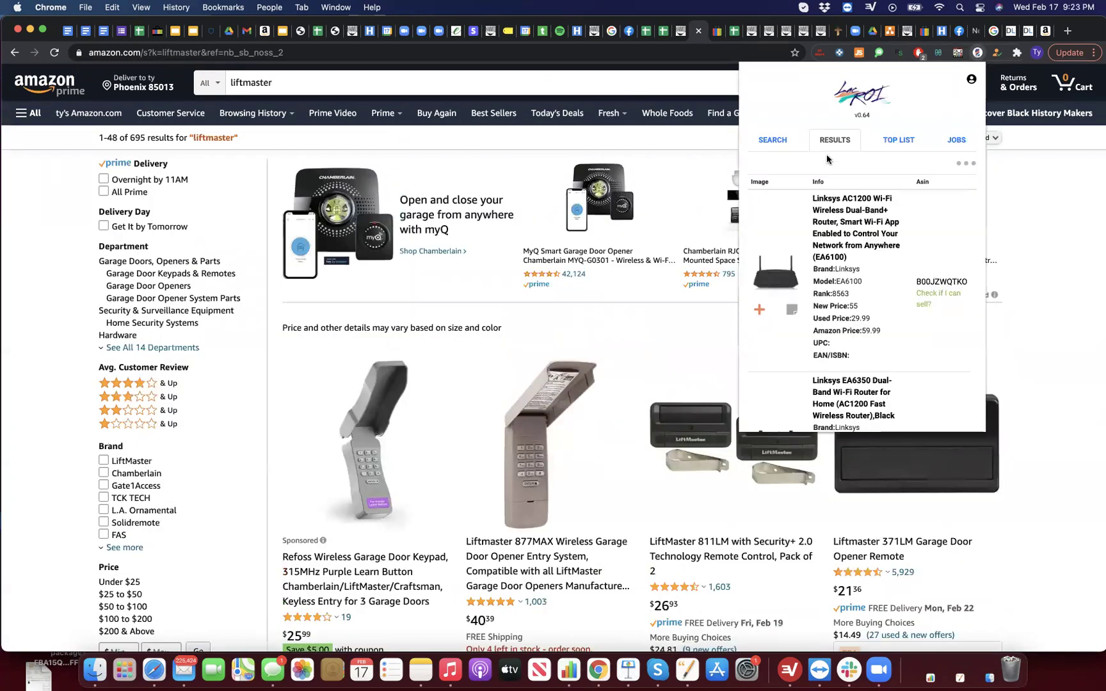
{"action": "left_click", "coordinate": [773, 139]}
{"action": "left_click", "coordinate": [805, 305]}
{"action": "type", "text": "liftmaster"}
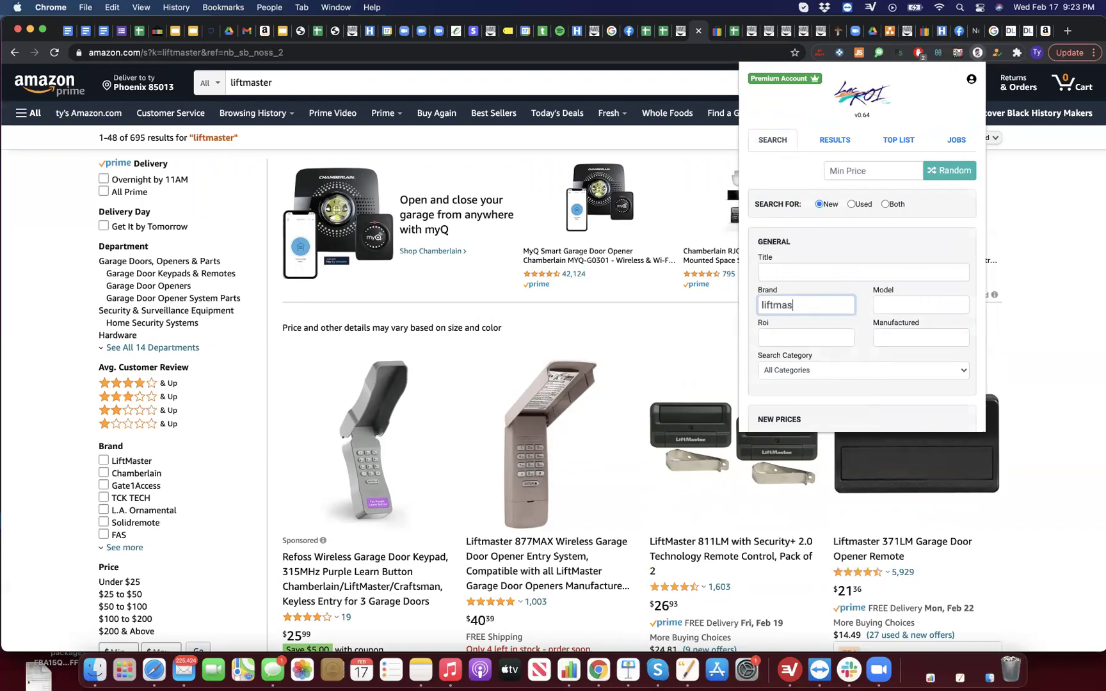
Step: Keep the search category on All Categories
{"action": "scroll", "coordinate": [800, 330], "scroll_direction": "down", "scroll_amount": 1}
{"action": "scroll", "coordinate": [800, 330], "scroll_direction": "down", "scroll_amount": 1}
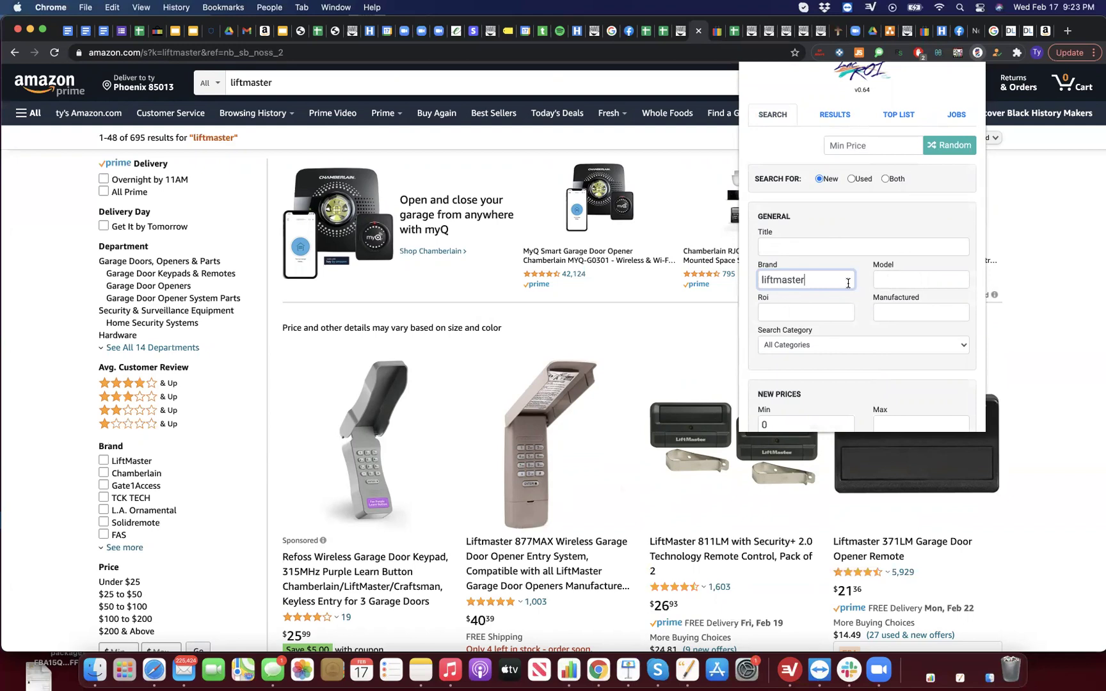
{"action": "scroll", "coordinate": [847, 283], "scroll_direction": "down", "scroll_amount": 1}
{"action": "scroll", "coordinate": [848, 282], "scroll_direction": "down", "scroll_amount": 2}
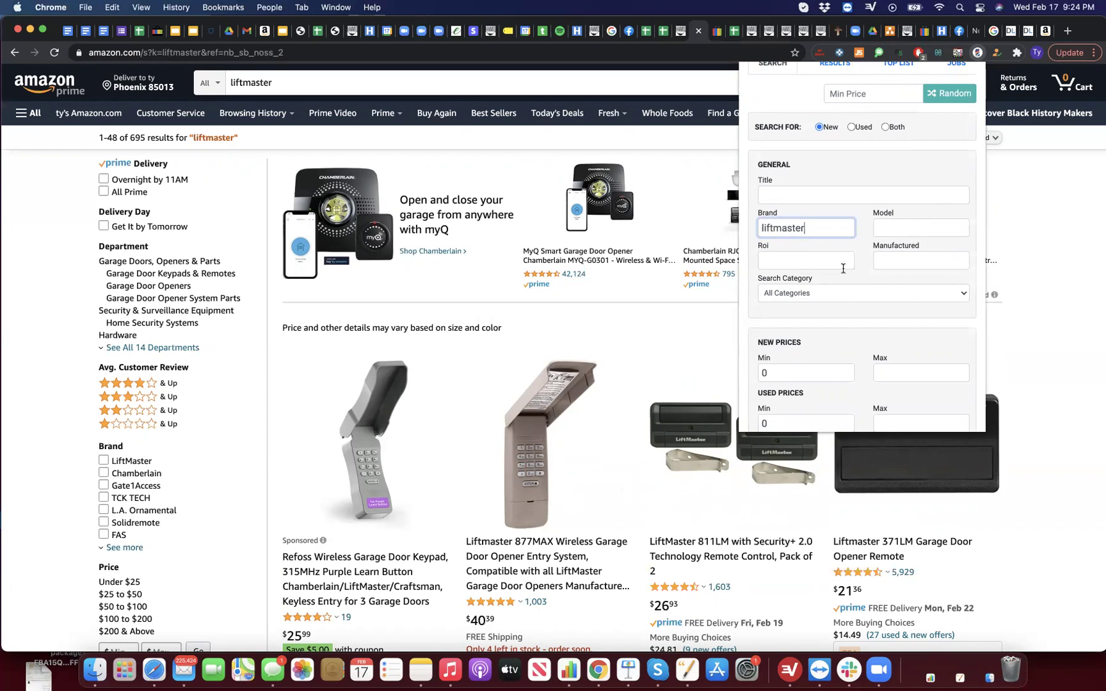
{"action": "scroll", "coordinate": [842, 267], "scroll_direction": "down", "scroll_amount": 3}
{"action": "left_click", "coordinate": [846, 233]}
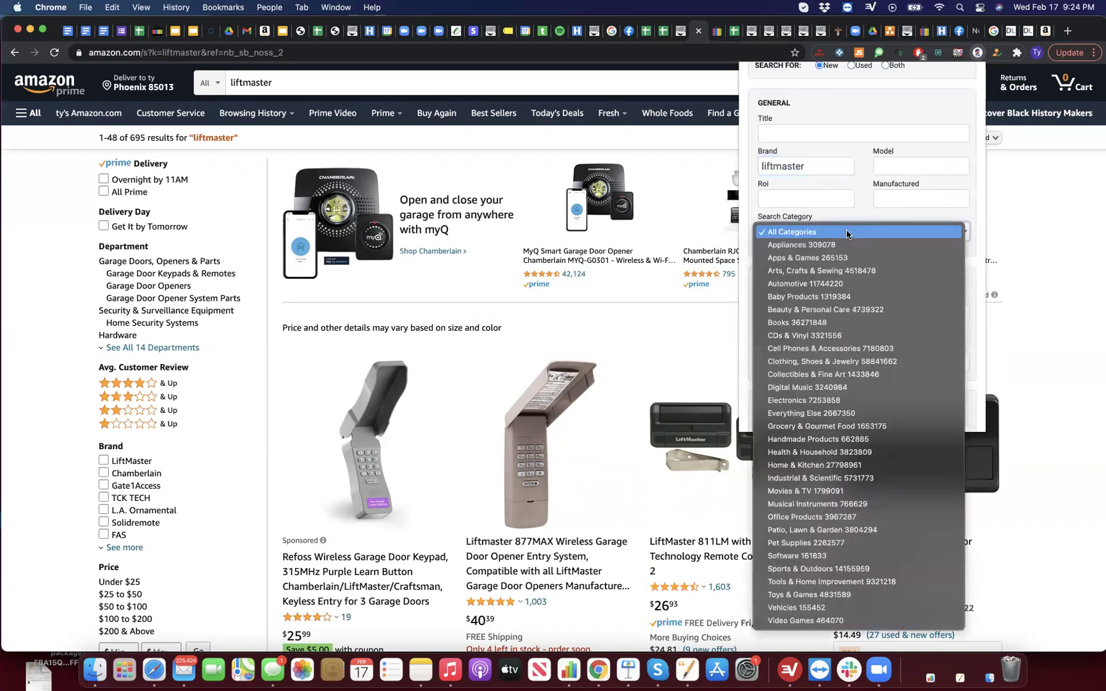
{"action": "left_click", "coordinate": [847, 233]}
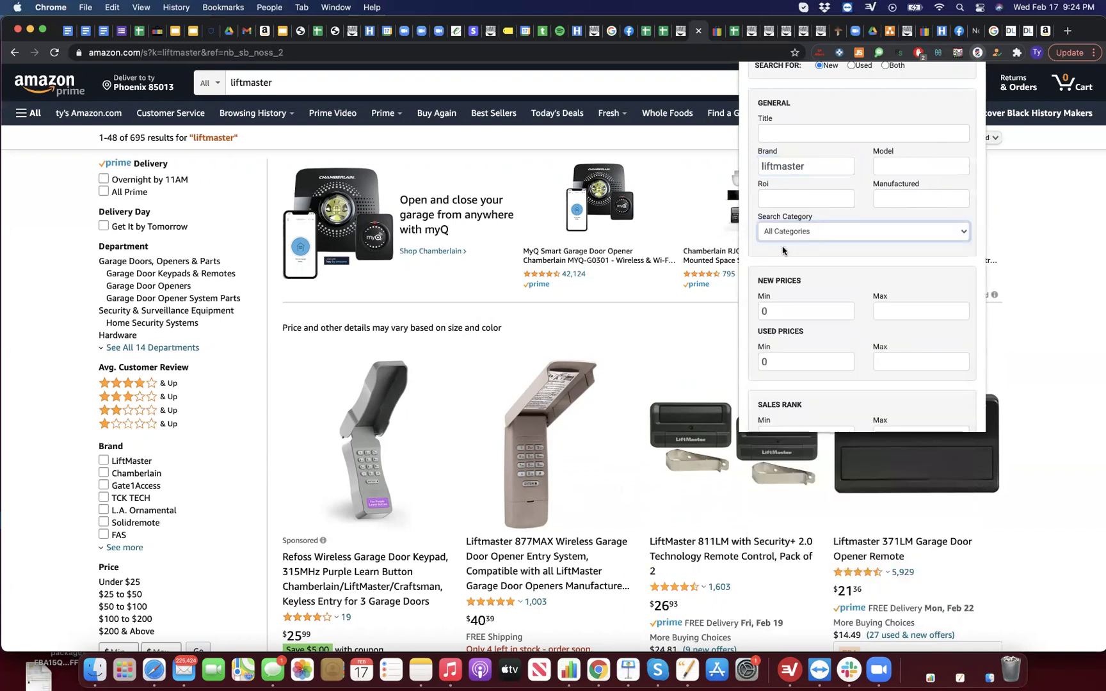
{"action": "left_click", "coordinate": [832, 238]}
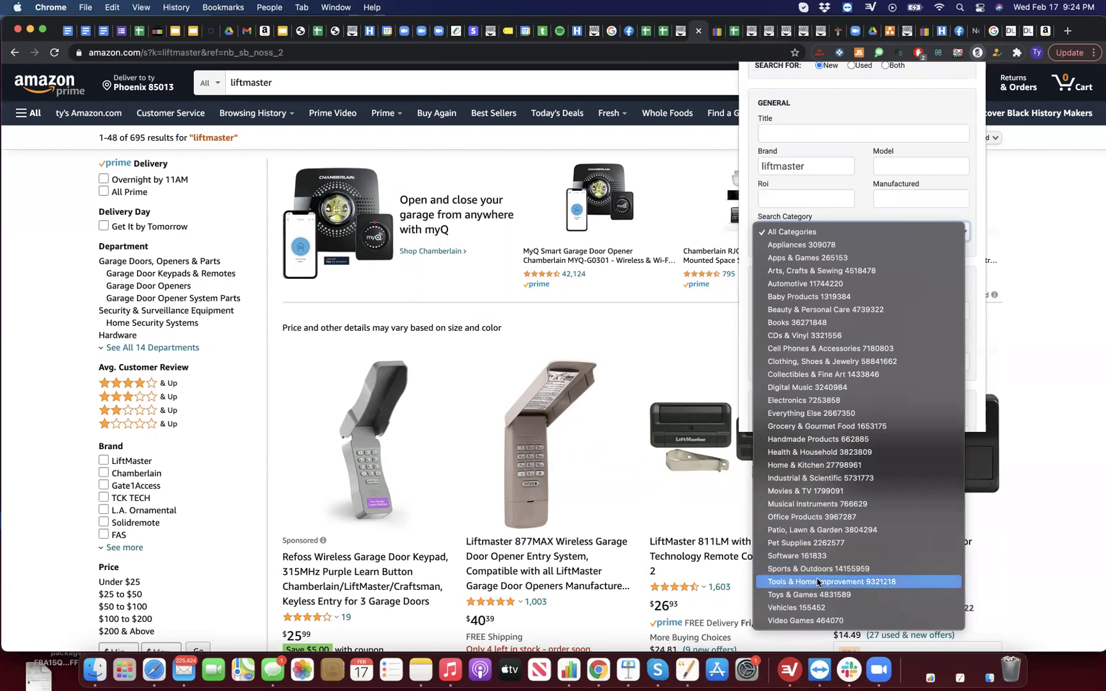
{"action": "left_click", "coordinate": [865, 185]}
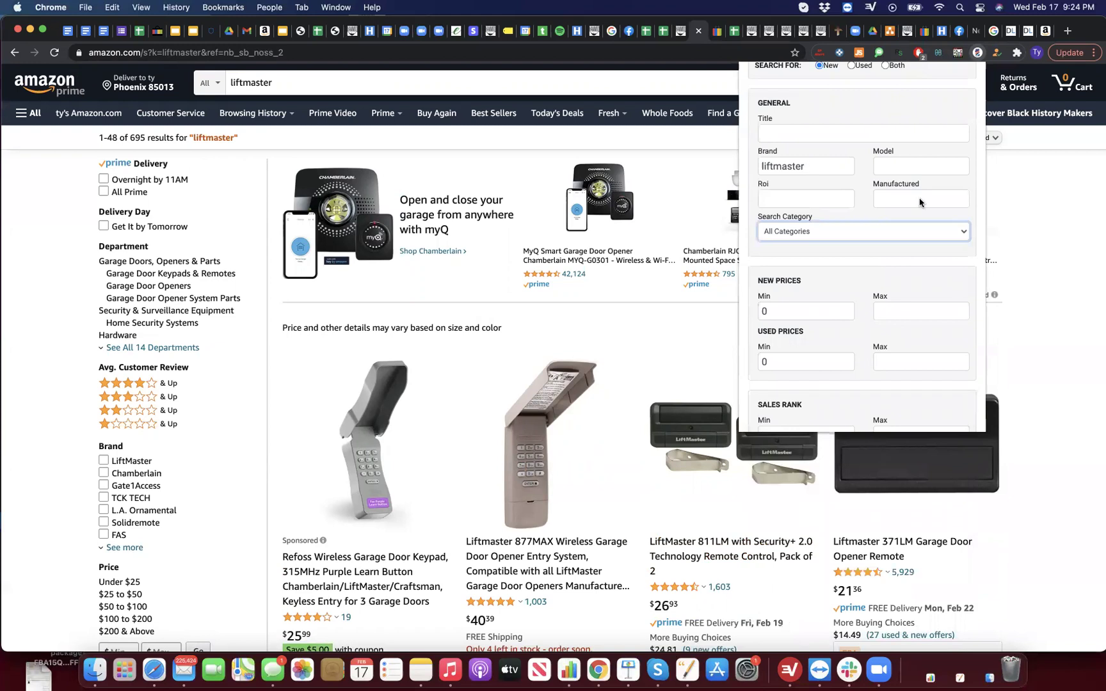
Step: Set the new price range to minimum 20 and maximum 9999
{"action": "scroll", "coordinate": [837, 366], "scroll_direction": "down", "scroll_amount": 1}
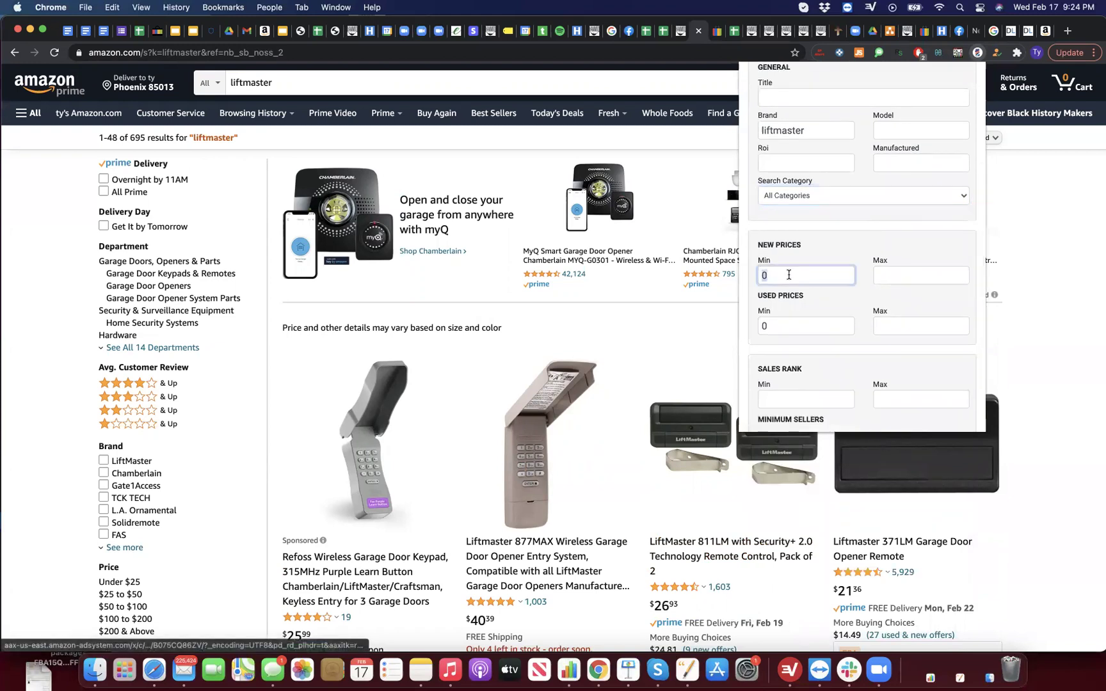
{"action": "double_click", "coordinate": [805, 276]}
{"action": "type", "text": "20"}
{"action": "left_click", "coordinate": [906, 271]}
{"action": "type", "text": "9999"}
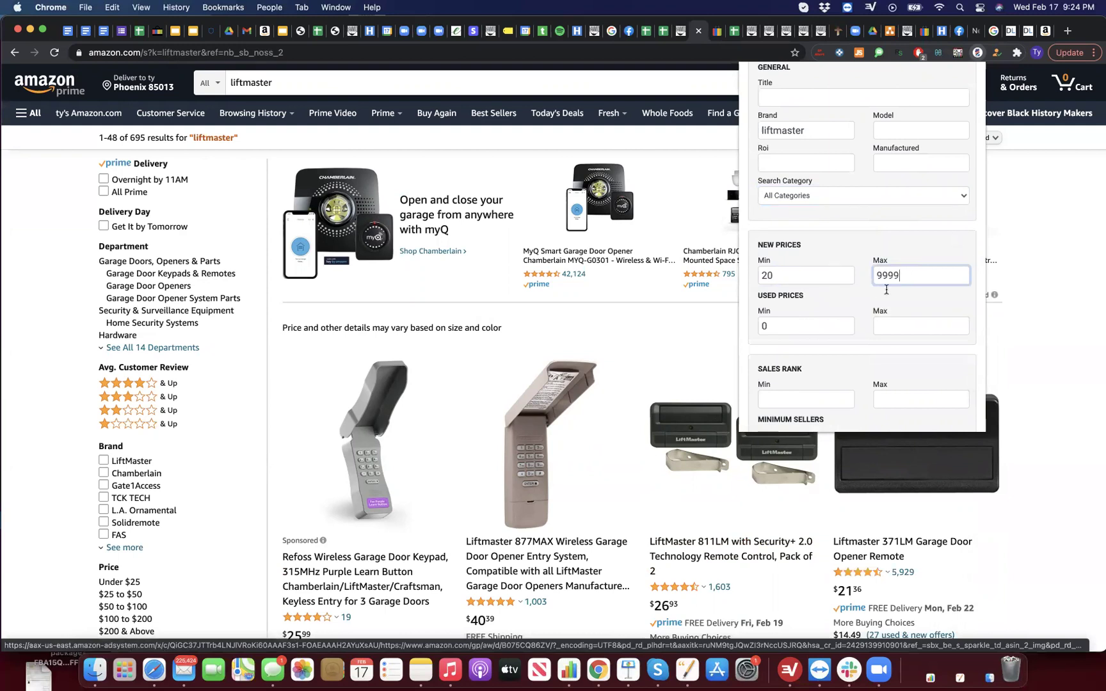
{"action": "scroll", "coordinate": [835, 350], "scroll_direction": "down", "scroll_amount": 2}
{"action": "left_click", "coordinate": [825, 328]}
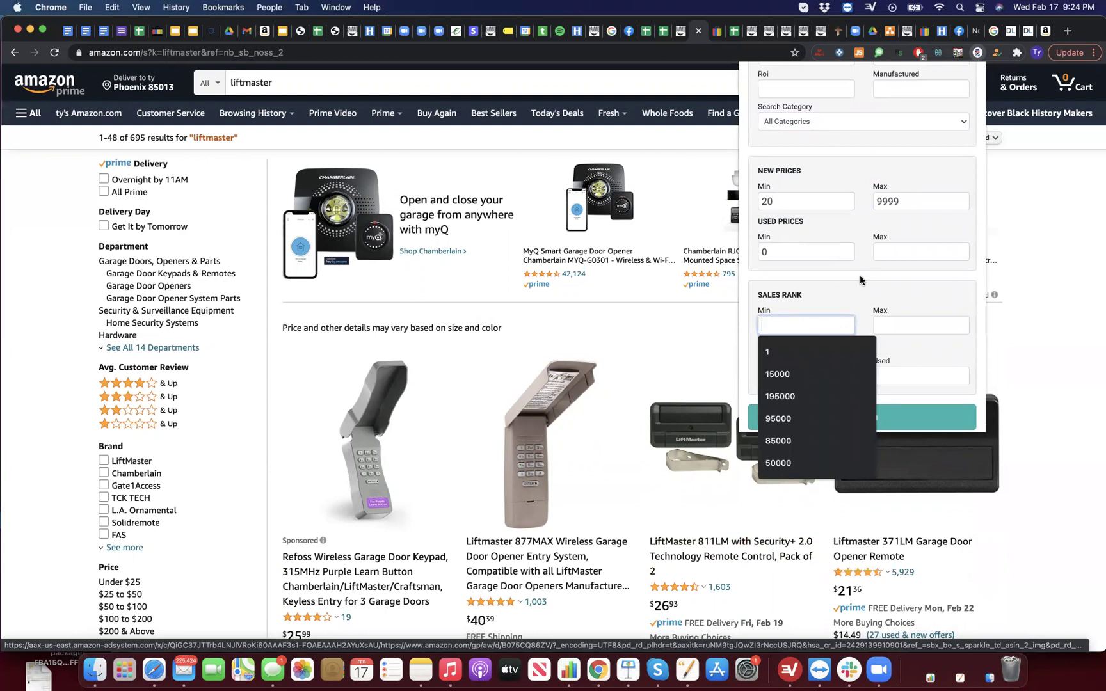
Step: Google 'amazon sles rank chart' in a new tab and preview the Full-Time FBA chart image
{"action": "left_click", "coordinate": [1066, 30]}
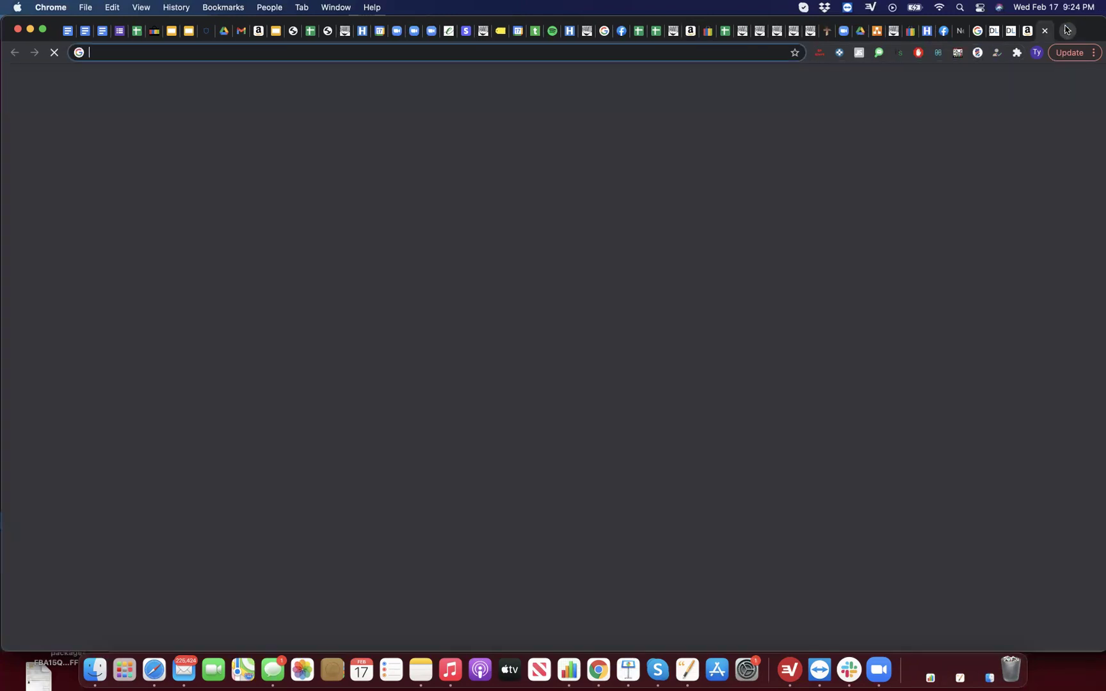
{"action": "type", "text": "amazon sles rank chart"}
{"action": "key", "text": "Return"}
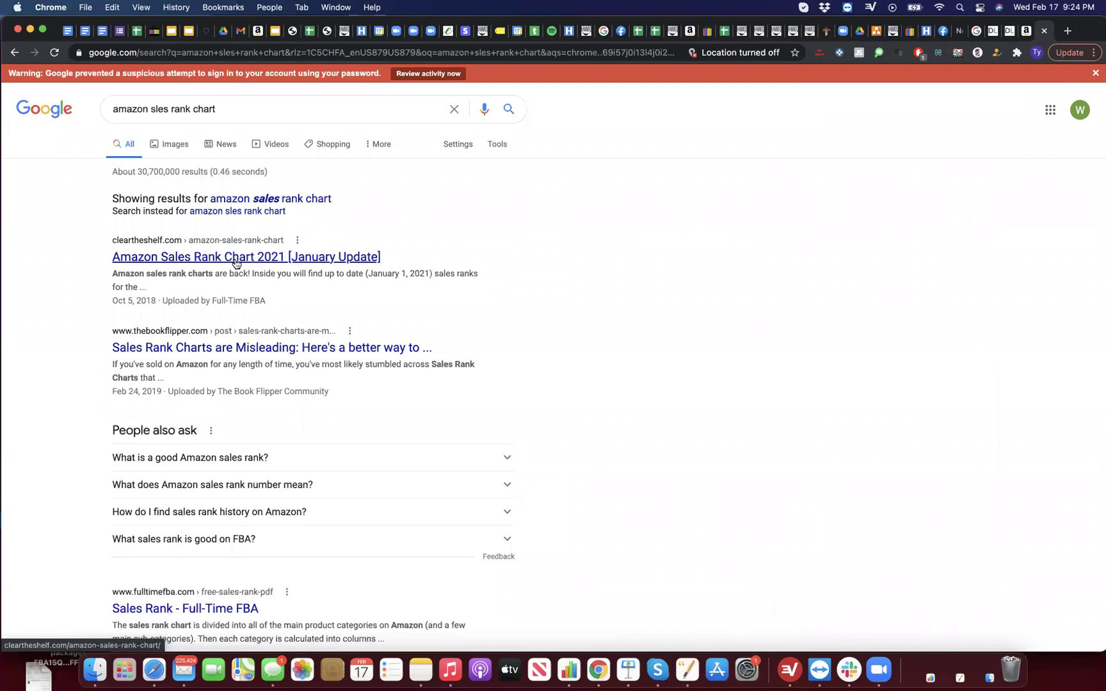
{"action": "left_click", "coordinate": [176, 144]}
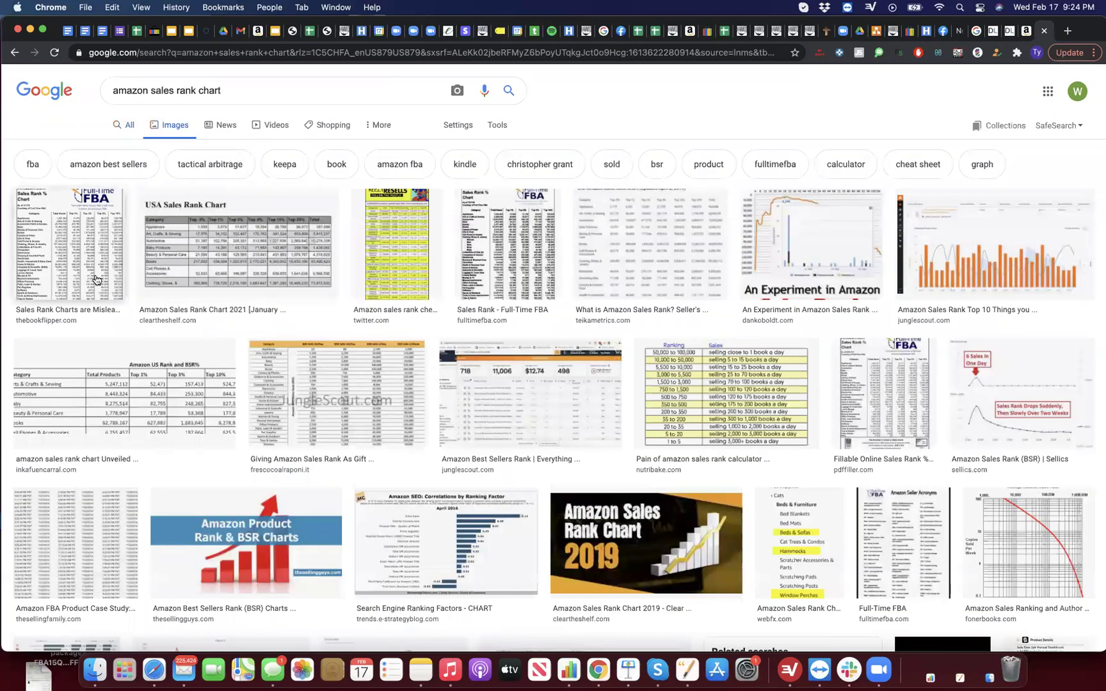
{"action": "left_click", "coordinate": [117, 283]}
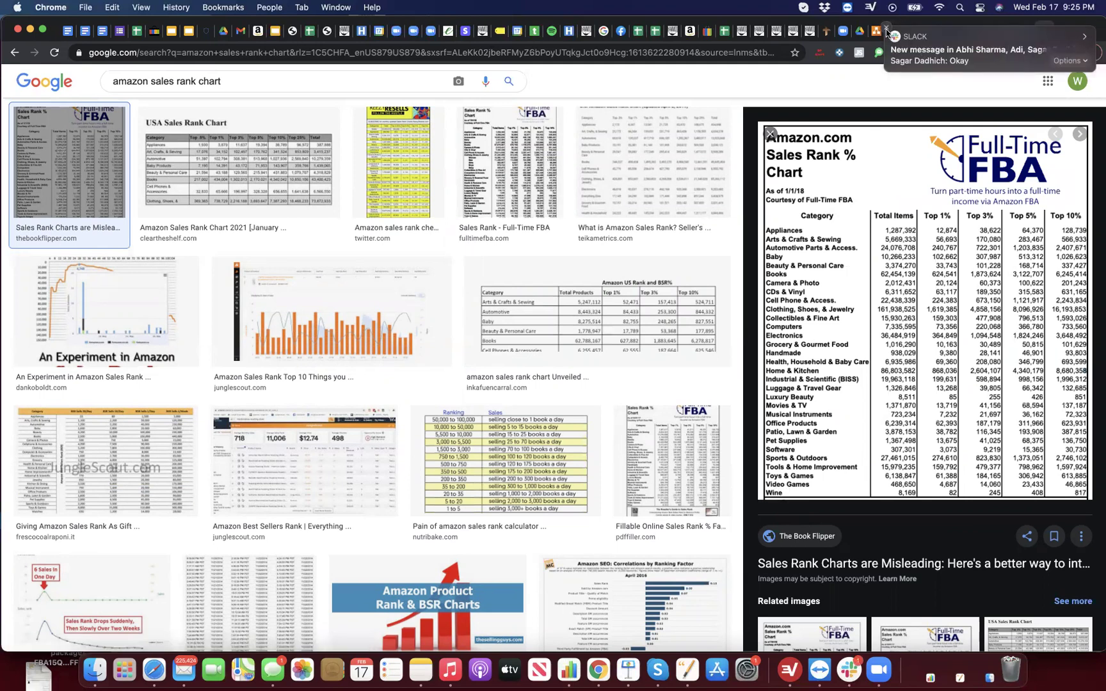
Step: Study the chart in The Book Flipper's article, then reopen LacROI on the Amazon tab
{"action": "left_click", "coordinate": [880, 331]}
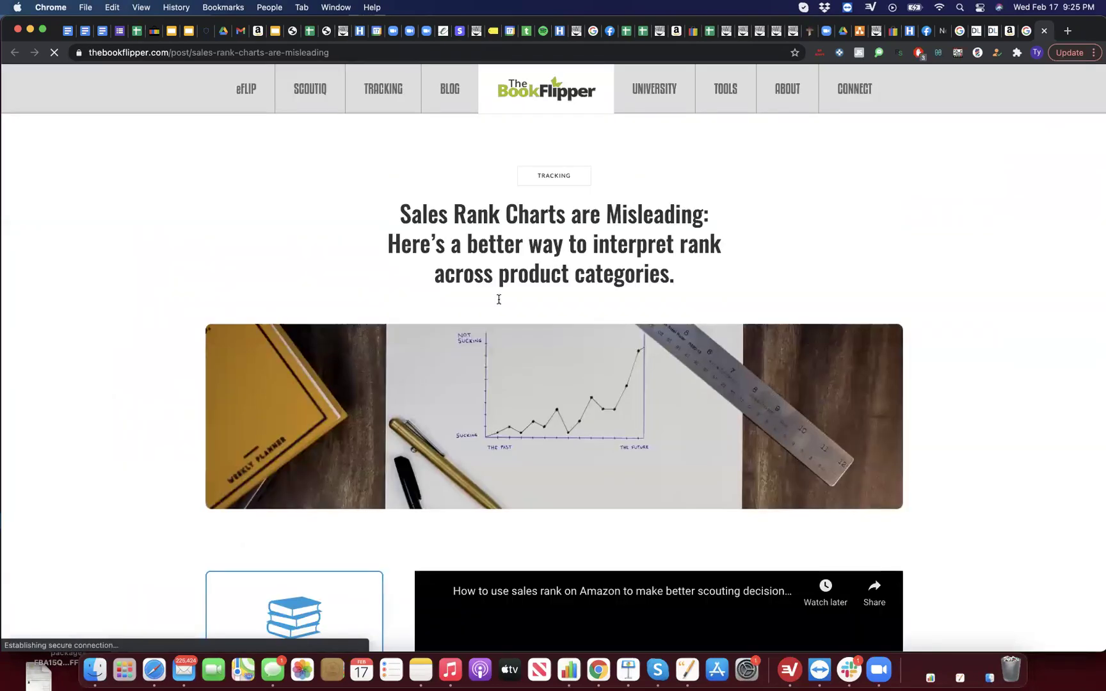
{"action": "scroll", "coordinate": [479, 313], "scroll_direction": "down", "scroll_amount": 10}
{"action": "scroll", "coordinate": [480, 318], "scroll_direction": "down", "scroll_amount": 3}
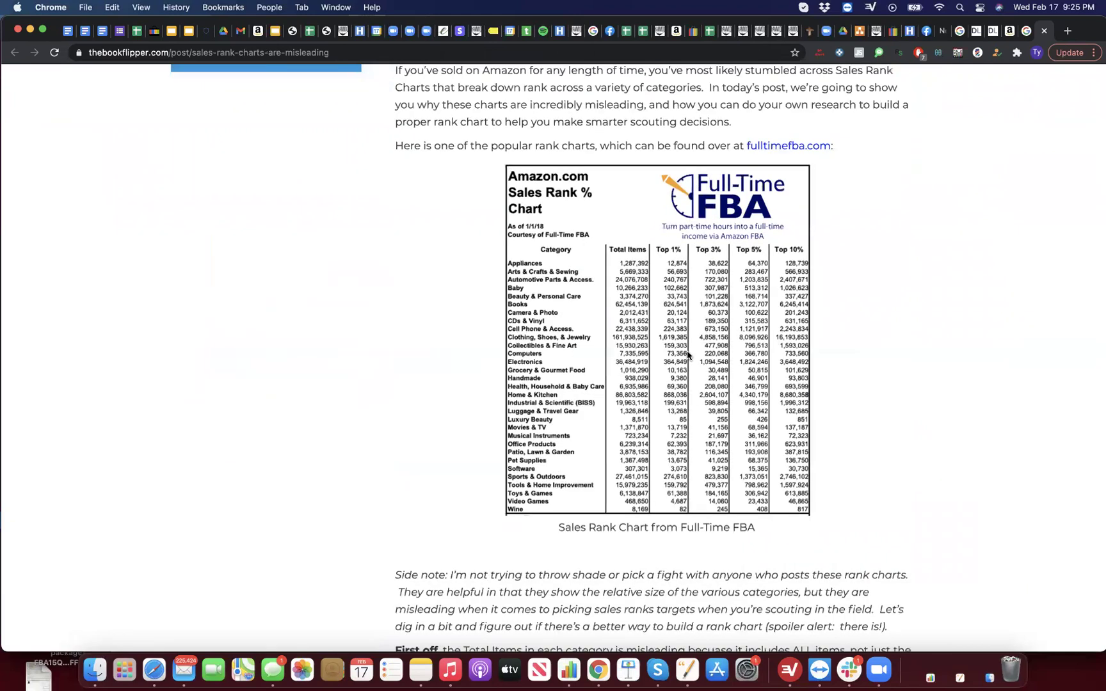
{"action": "scroll", "coordinate": [688, 355], "scroll_direction": "up", "scroll_amount": 3}
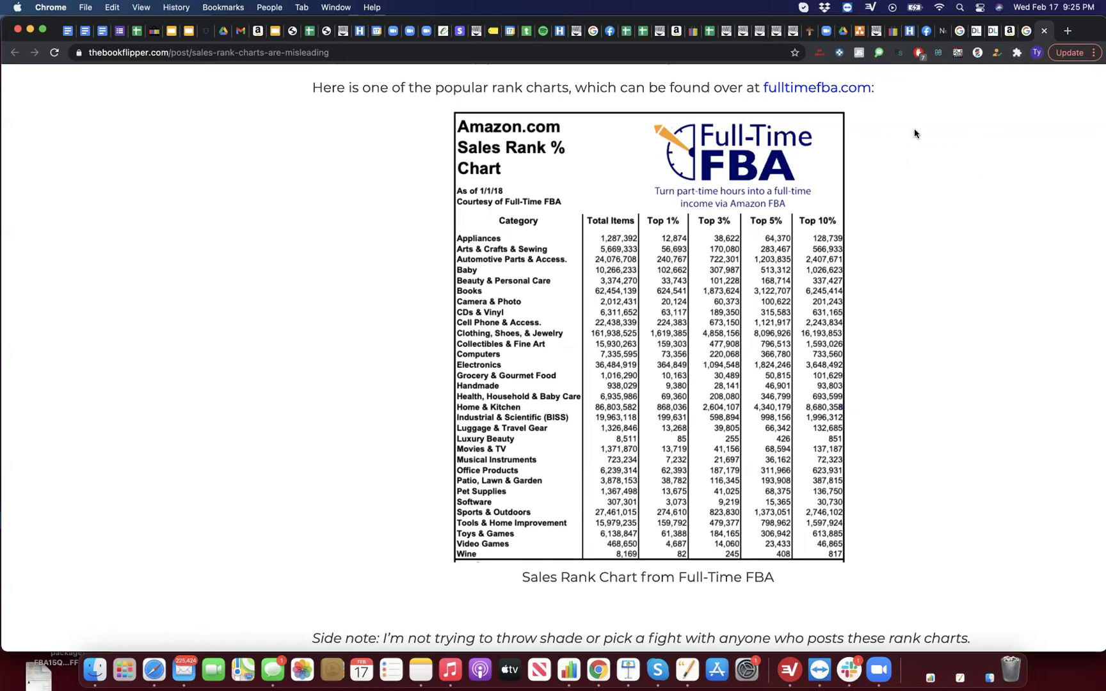
{"action": "left_click", "coordinate": [1010, 31]}
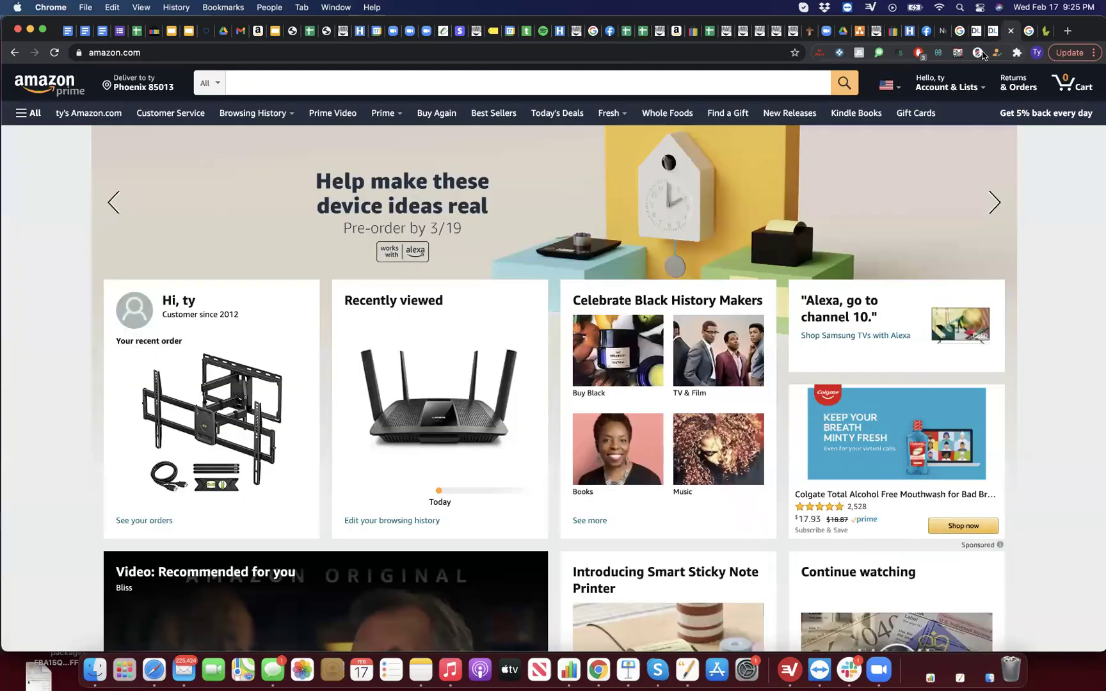
{"action": "left_click", "coordinate": [977, 52]}
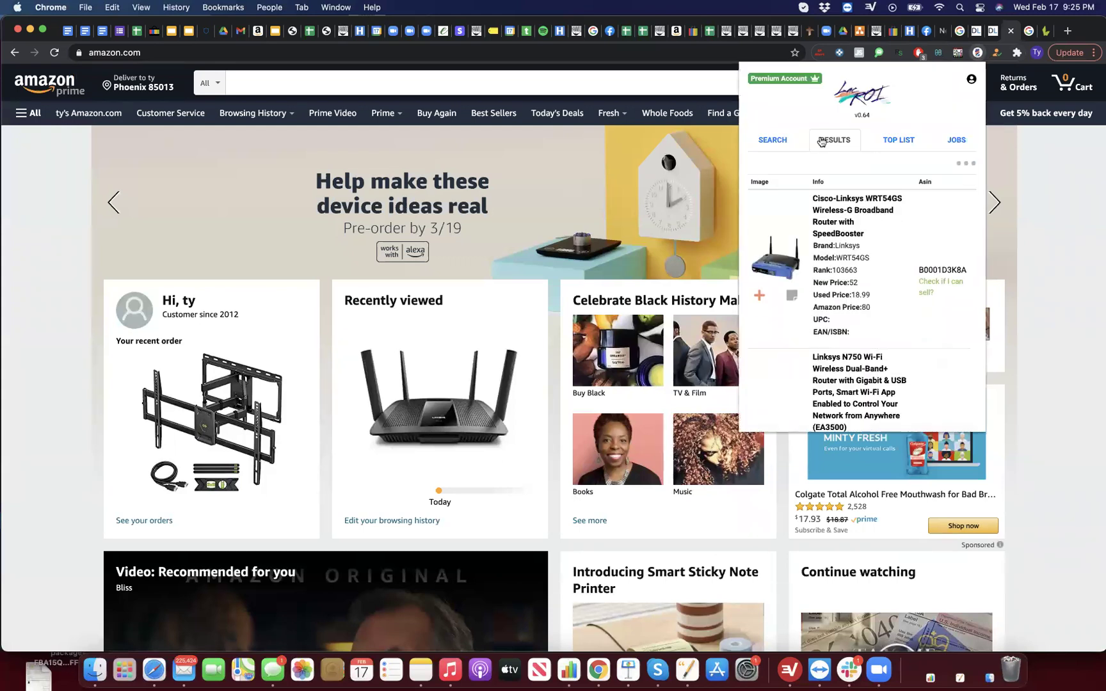
Step: In LacROI's search form, set brand liftmaster and keep All Categories
{"action": "left_click", "coordinate": [794, 141]}
{"action": "left_click", "coordinate": [817, 306]}
{"action": "type", "text": "liftmaster"}
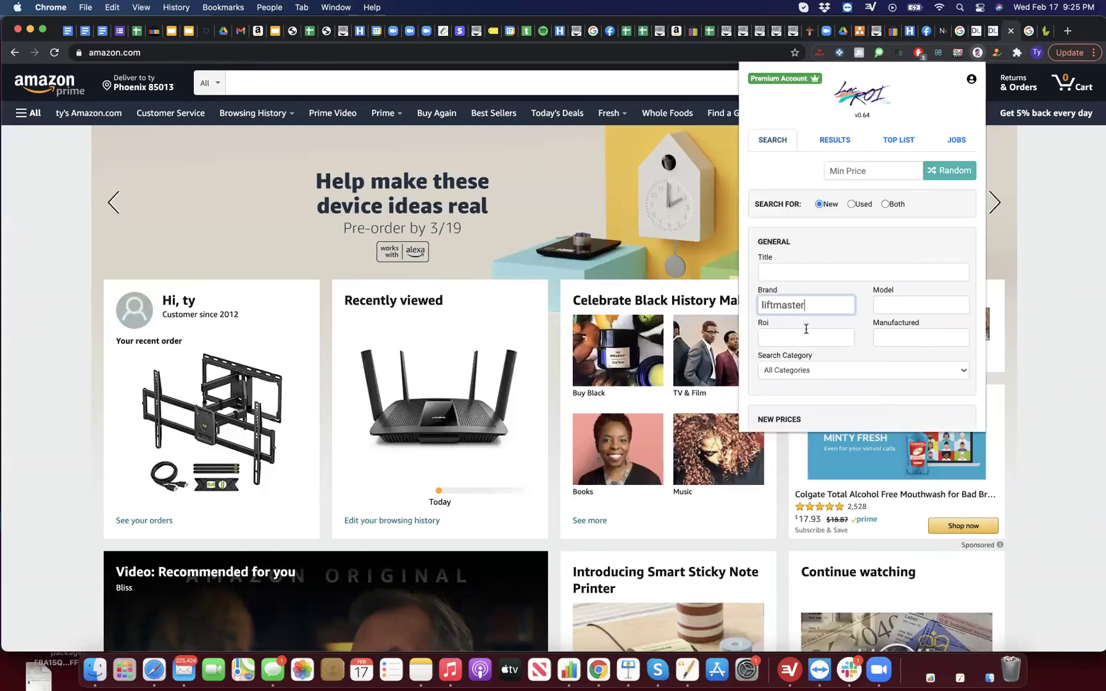
{"action": "scroll", "coordinate": [805, 329], "scroll_direction": "down", "scroll_amount": 5}
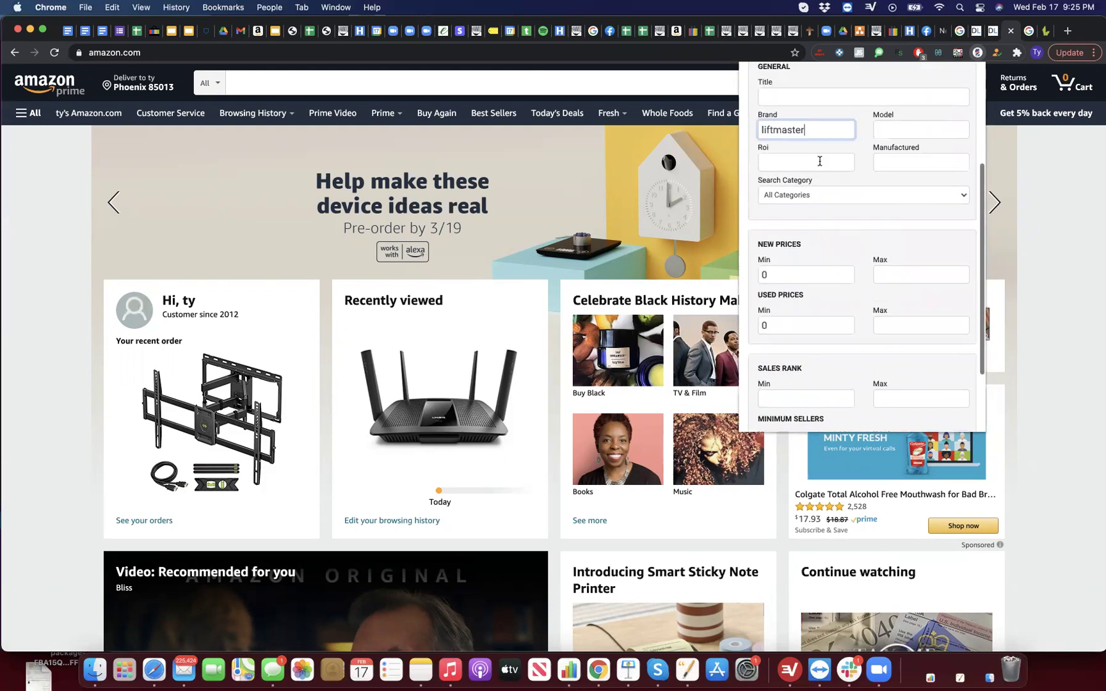
{"action": "left_click", "coordinate": [812, 197]}
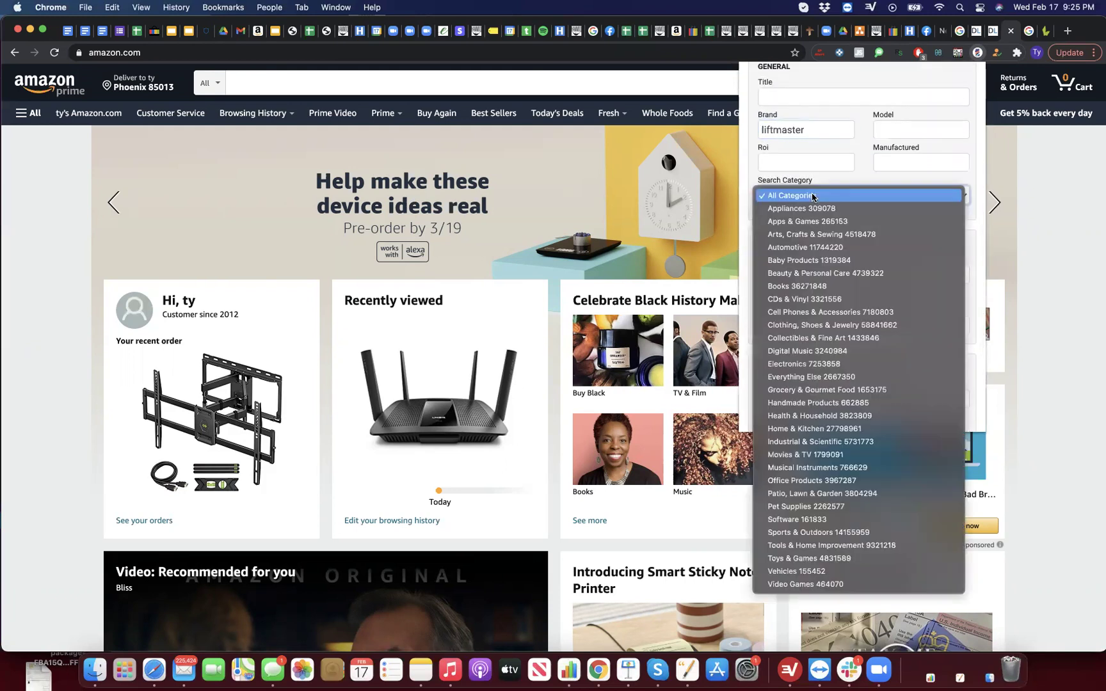
{"action": "left_click", "coordinate": [813, 195]}
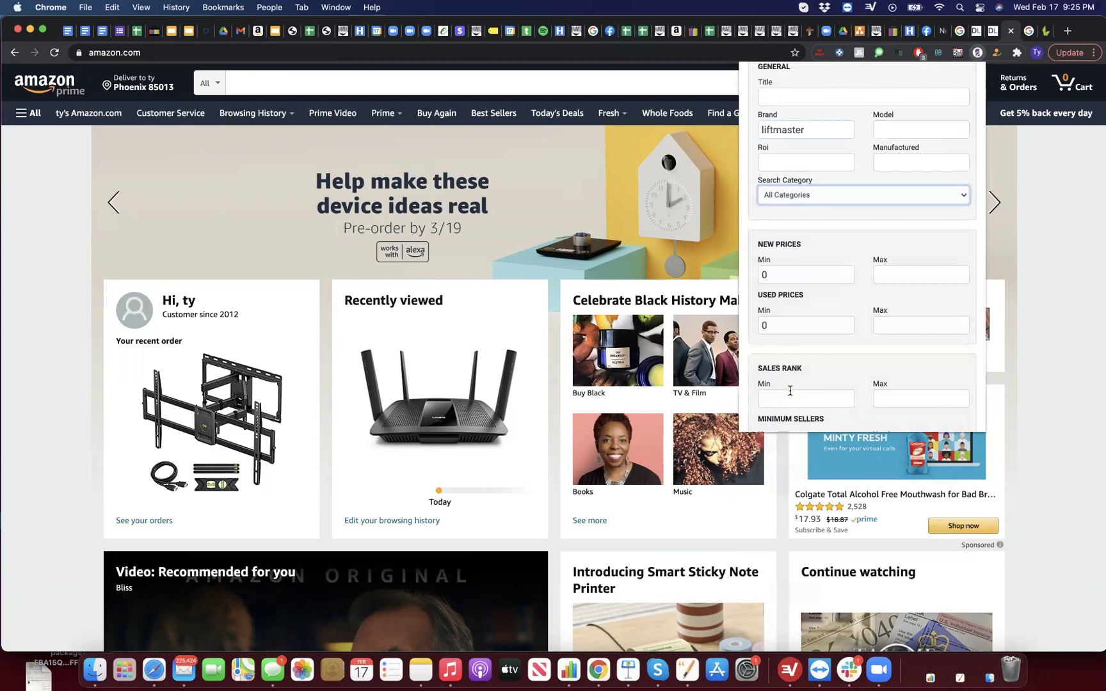
Step: Limit sales rank to 1 through 2000000 and run the search
{"action": "left_click", "coordinate": [790, 390]}
{"action": "type", "text": "1"}
{"action": "left_click", "coordinate": [905, 398]}
{"action": "type", "text": "2"}
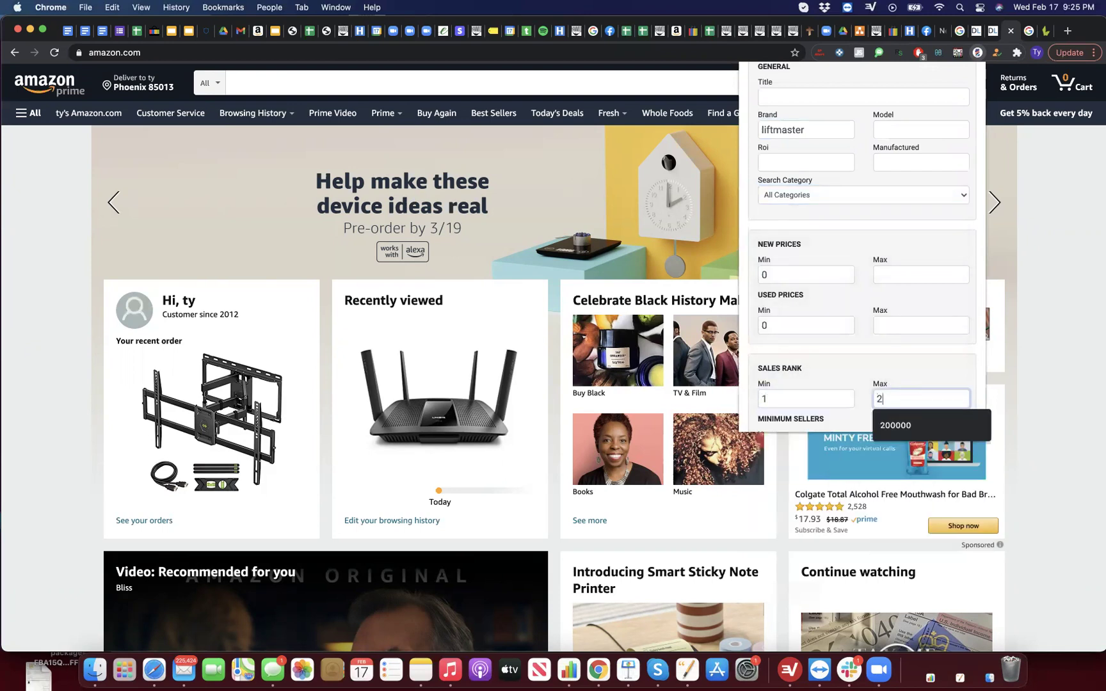
{"action": "type", "text": "000000"}
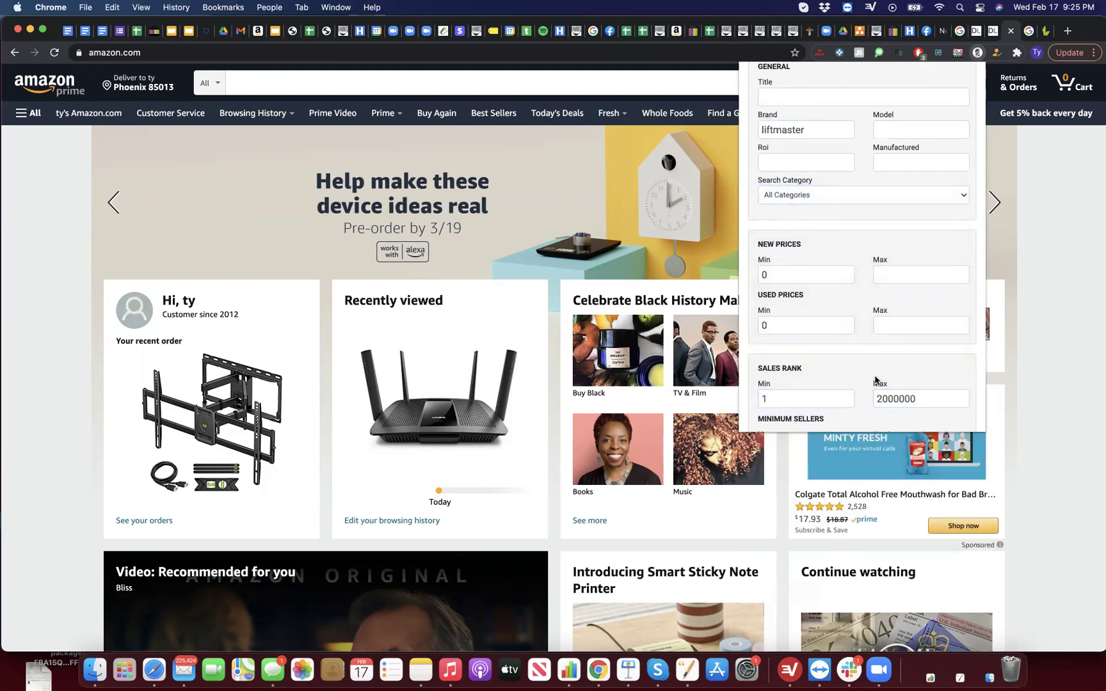
{"action": "scroll", "coordinate": [881, 387], "scroll_direction": "down", "scroll_amount": 3}
{"action": "left_click", "coordinate": [874, 392]}
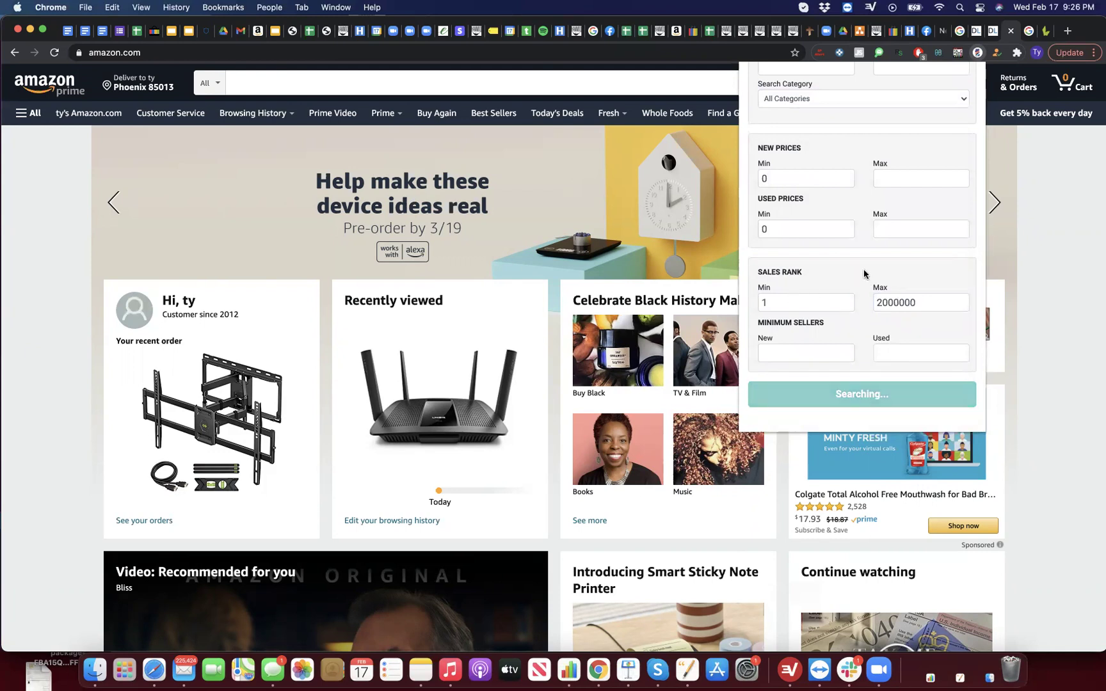
{"action": "scroll", "coordinate": [866, 275], "scroll_direction": "up", "scroll_amount": 3}
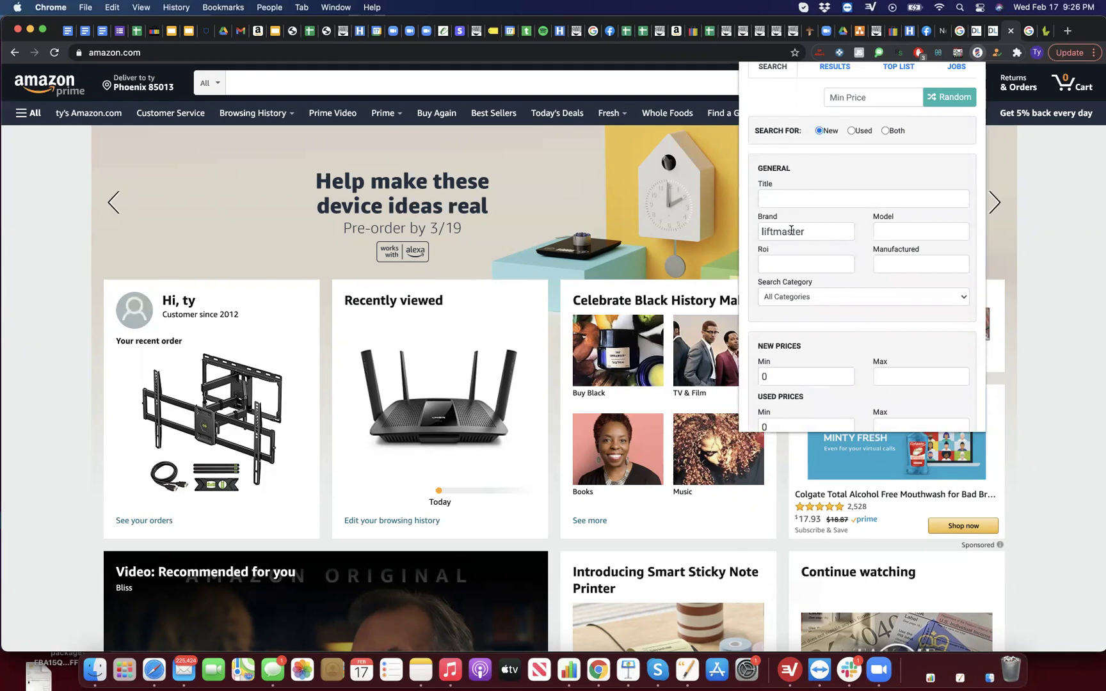
Step: Scroll the LiftMaster results: 877MAX keypad at rank 3076, 371LM remotes at 3451, 893Max at 4092
{"action": "scroll", "coordinate": [854, 296], "scroll_direction": "down", "scroll_amount": 5}
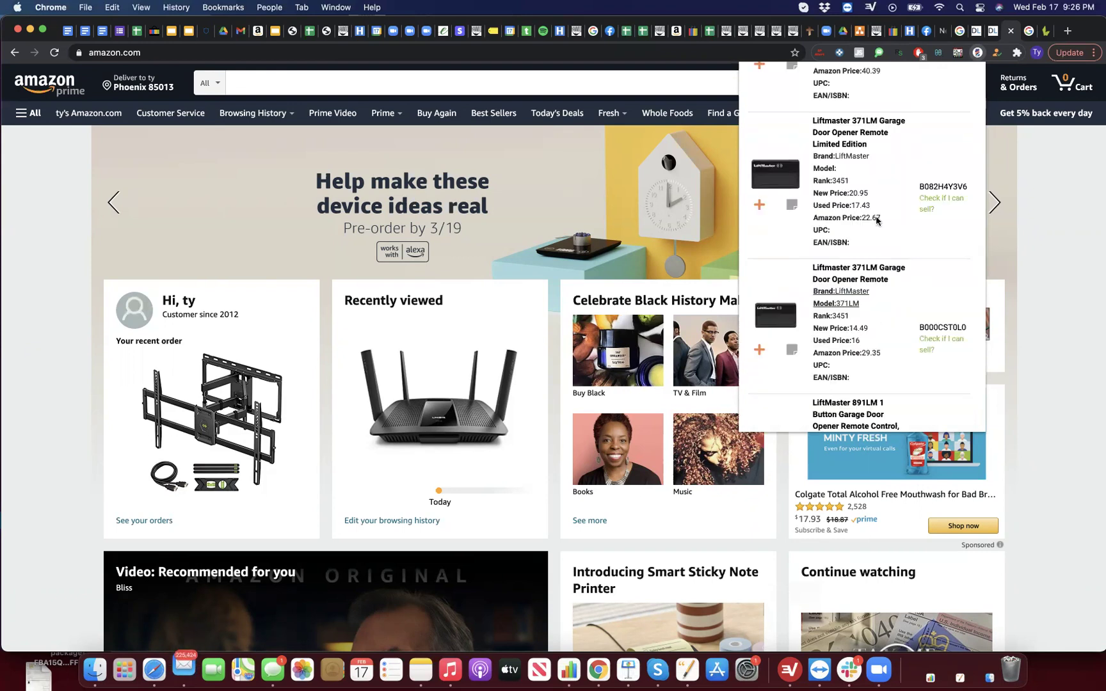
{"action": "scroll", "coordinate": [879, 301], "scroll_direction": "up", "scroll_amount": 5}
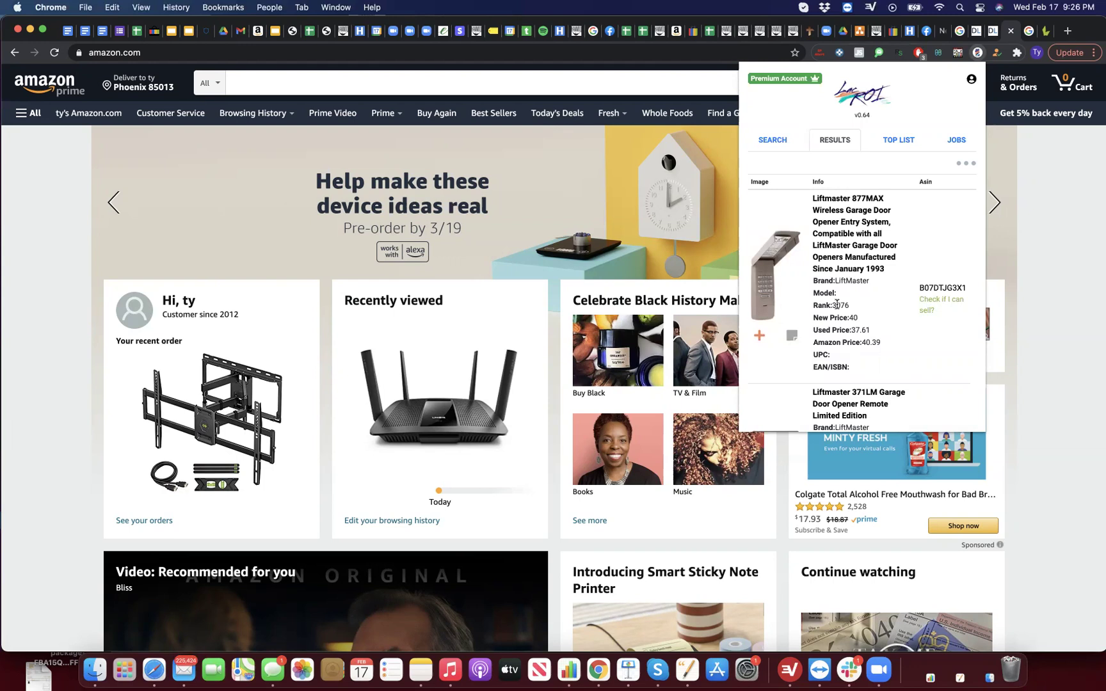
{"action": "scroll", "coordinate": [836, 305], "scroll_direction": "down", "scroll_amount": 10}
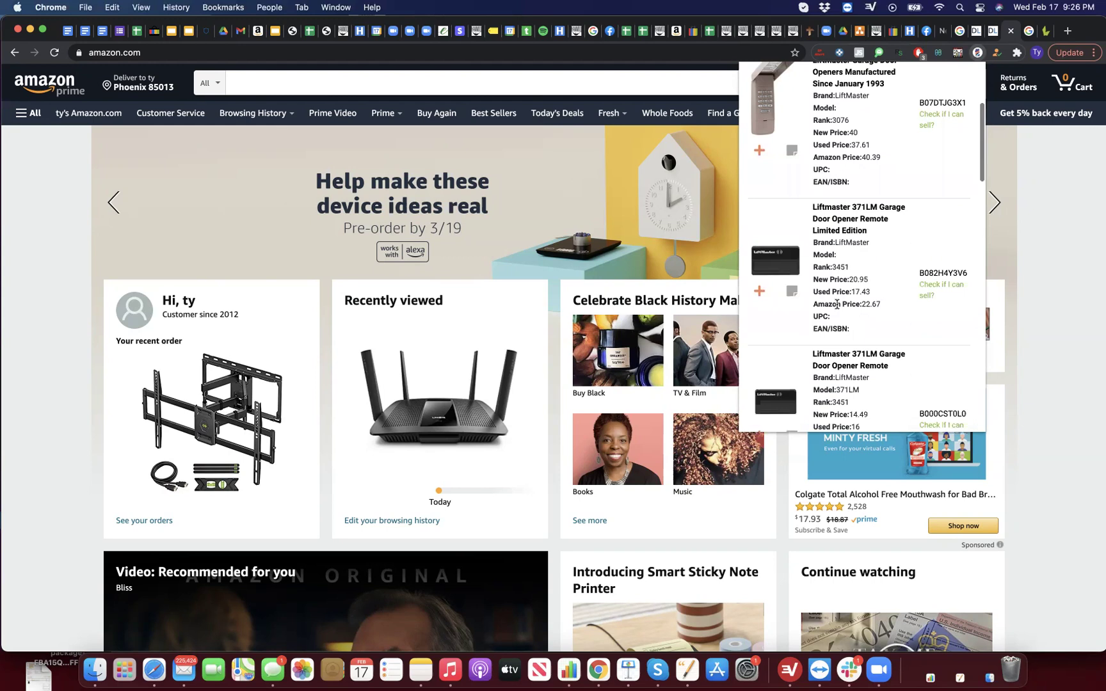
{"action": "scroll", "coordinate": [836, 309], "scroll_direction": "up", "scroll_amount": 10}
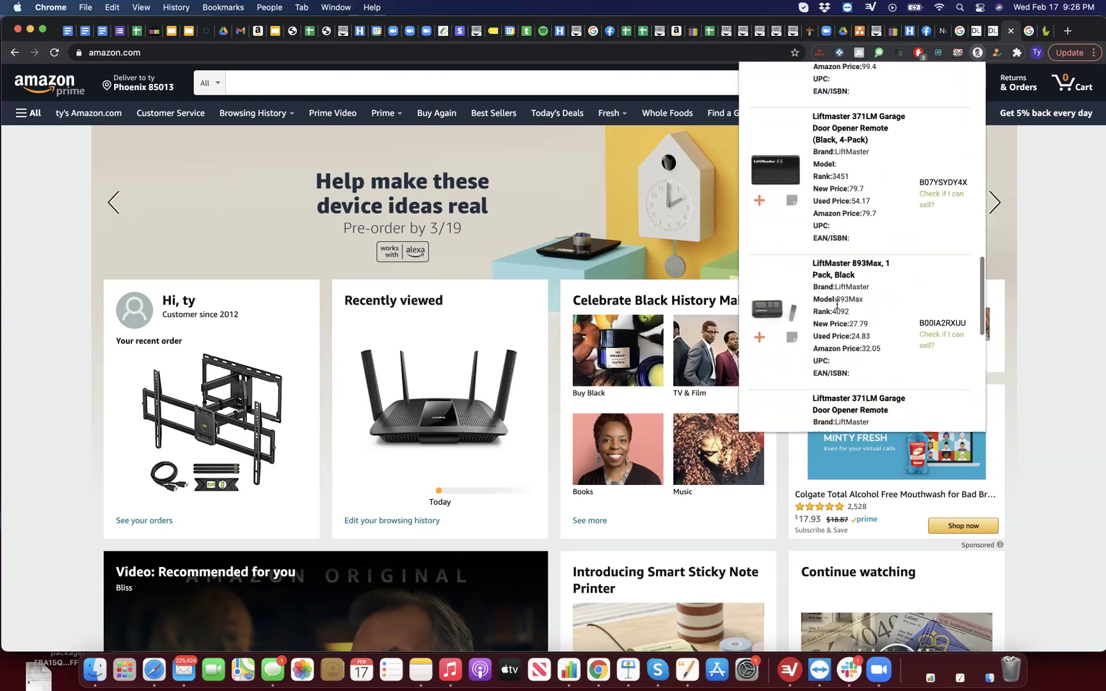
Step: Request best deals for the current results as a new LacROI job
{"action": "left_click", "coordinate": [964, 164]}
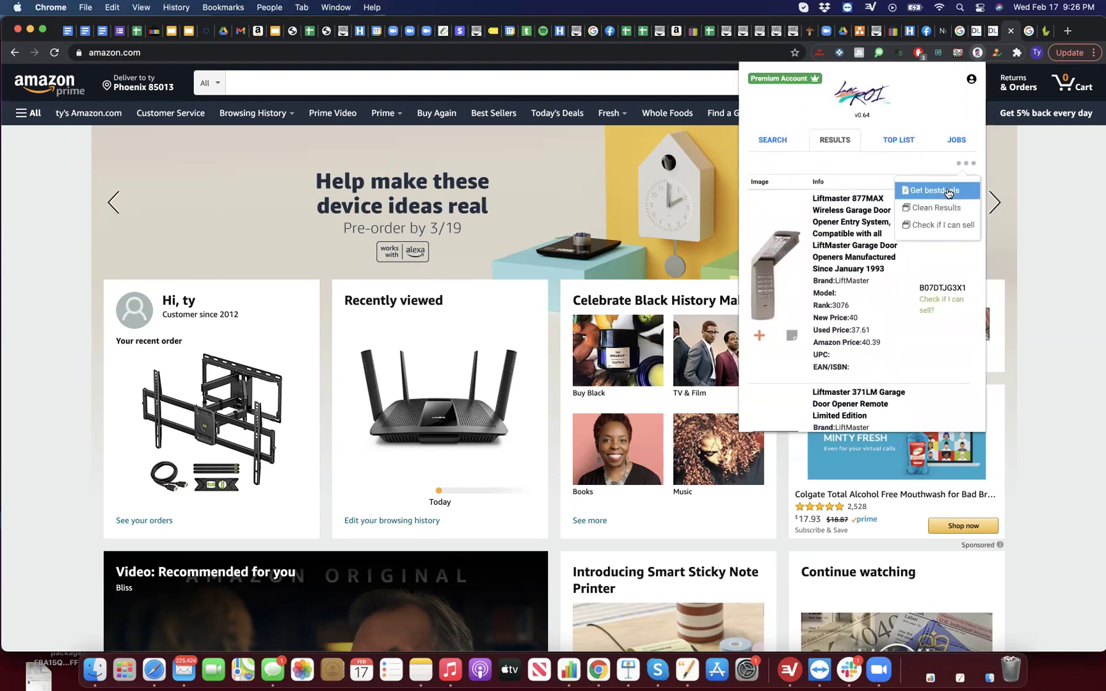
{"action": "left_click", "coordinate": [946, 190]}
{"action": "left_click", "coordinate": [889, 194]}
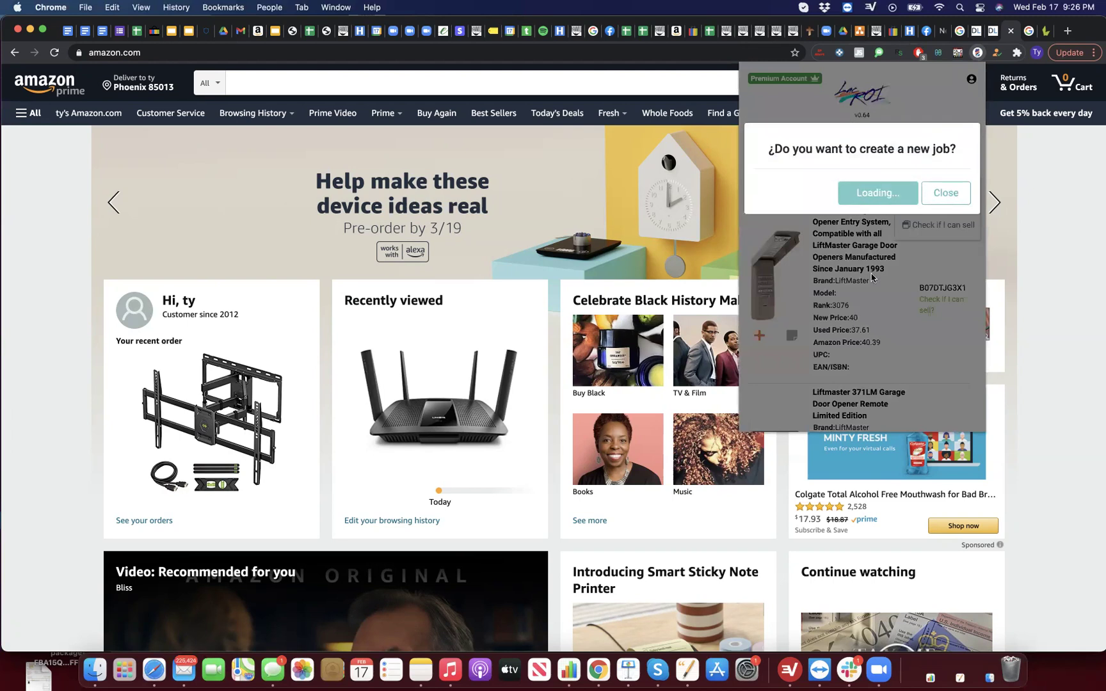
{"action": "left_click", "coordinate": [945, 230]}
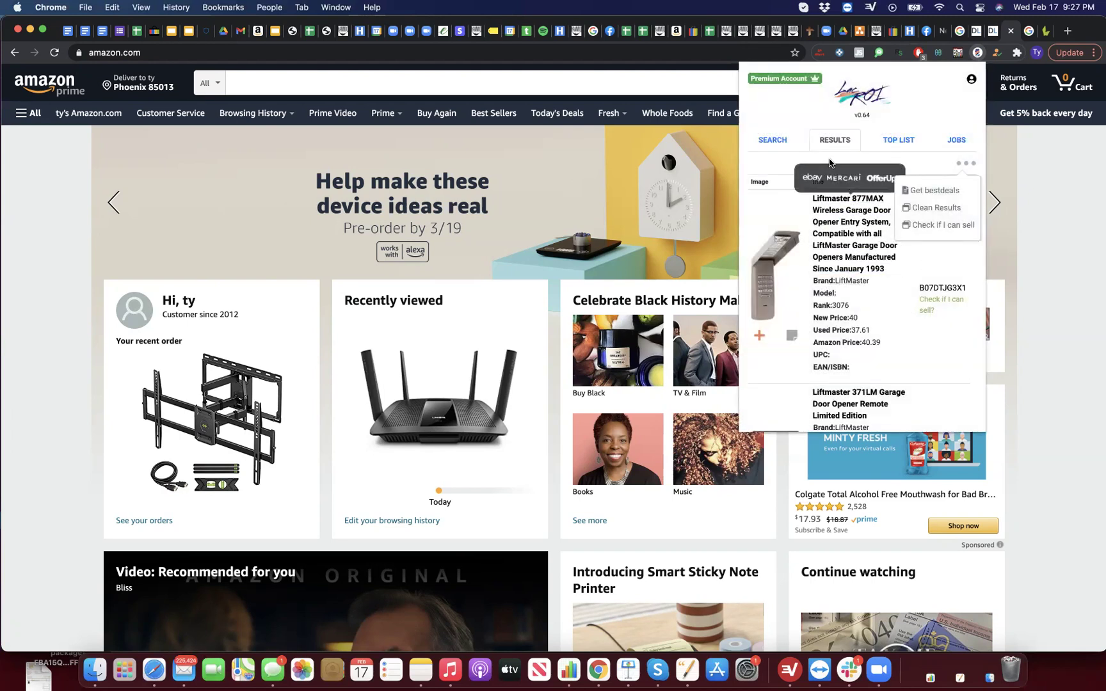
Step: Review the Toplist Refresh, Products Ebay and Search jobs, then open finished job 1366's report
{"action": "left_click", "coordinate": [940, 141]}
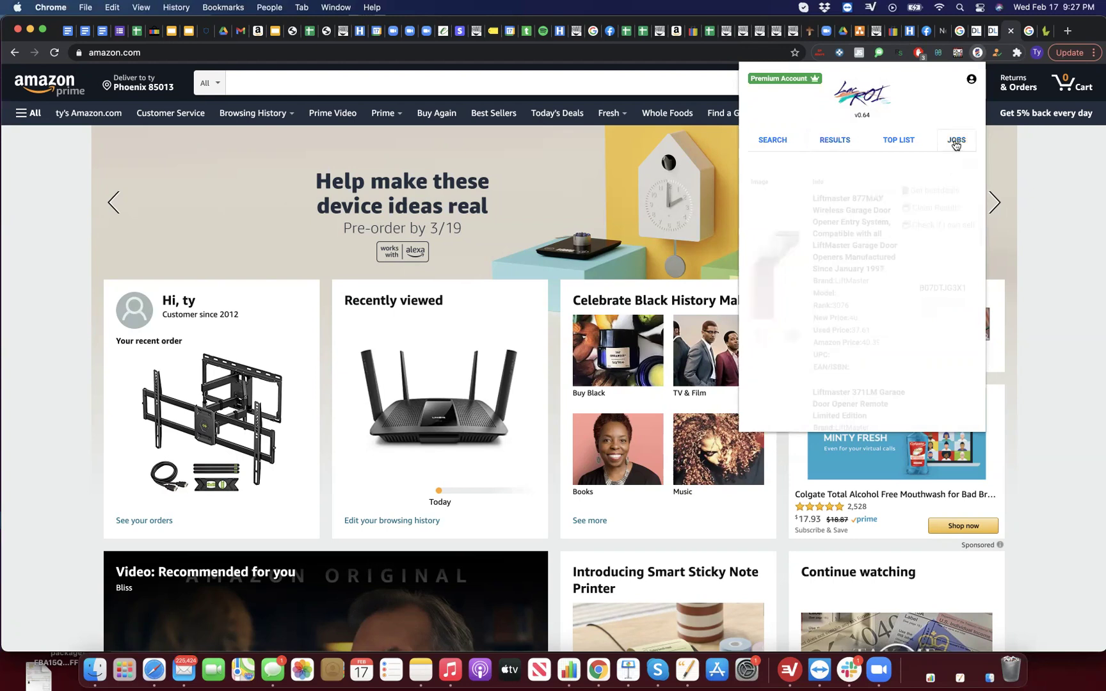
{"action": "left_click", "coordinate": [857, 181]}
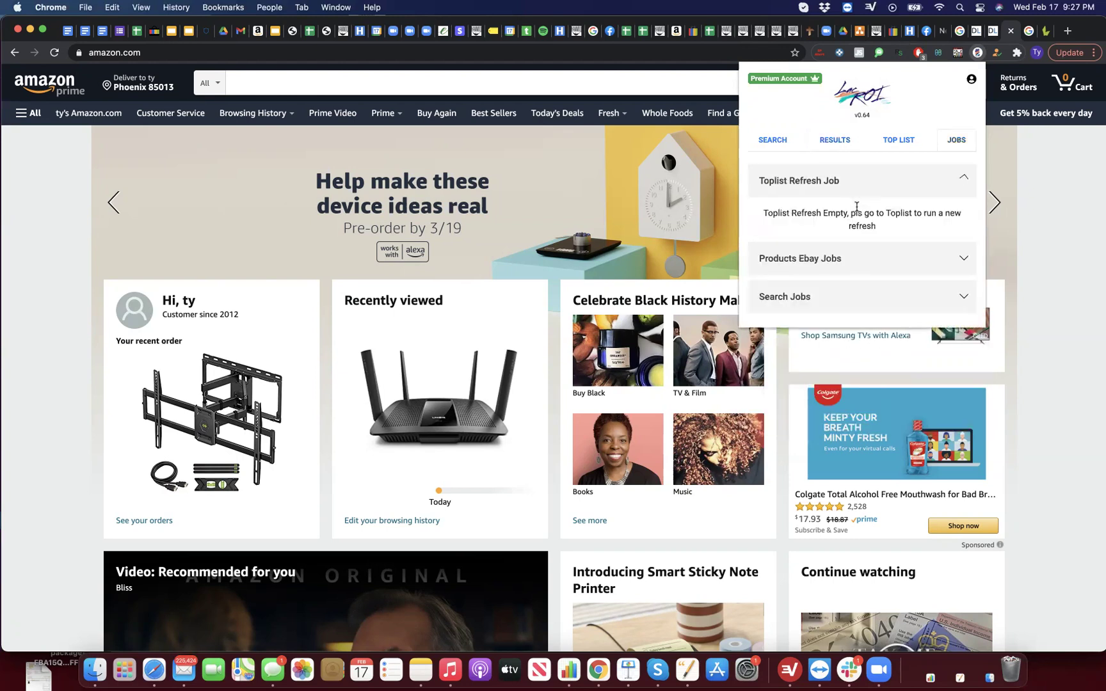
{"action": "left_click", "coordinate": [862, 180]}
{"action": "left_click", "coordinate": [856, 219]}
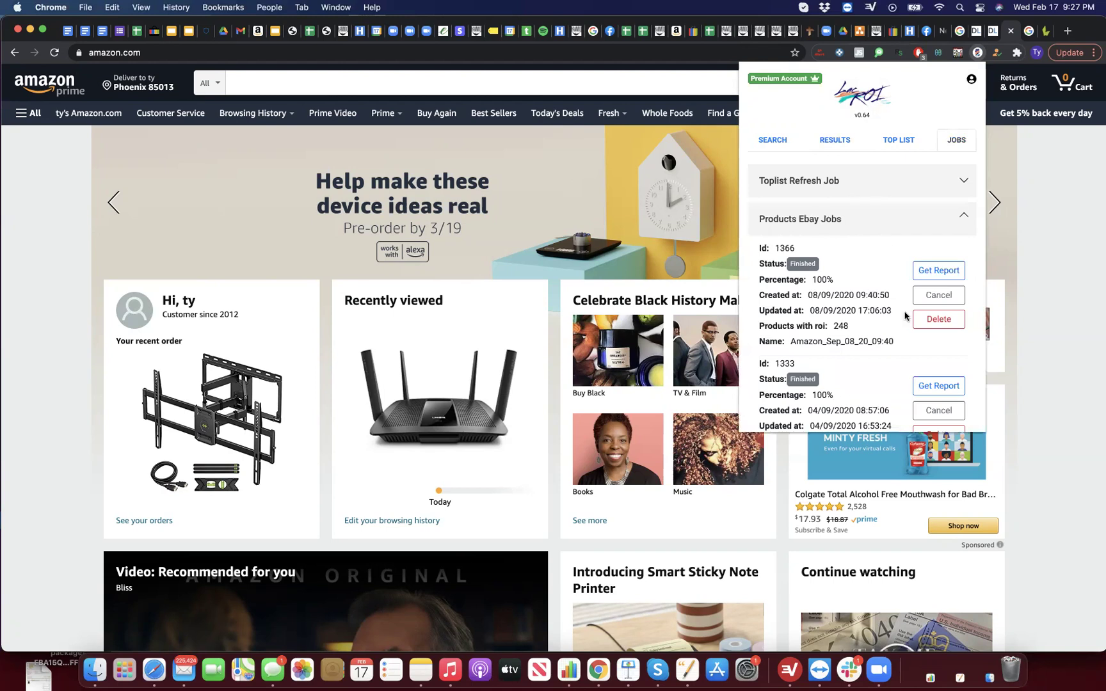
{"action": "left_click", "coordinate": [870, 228]}
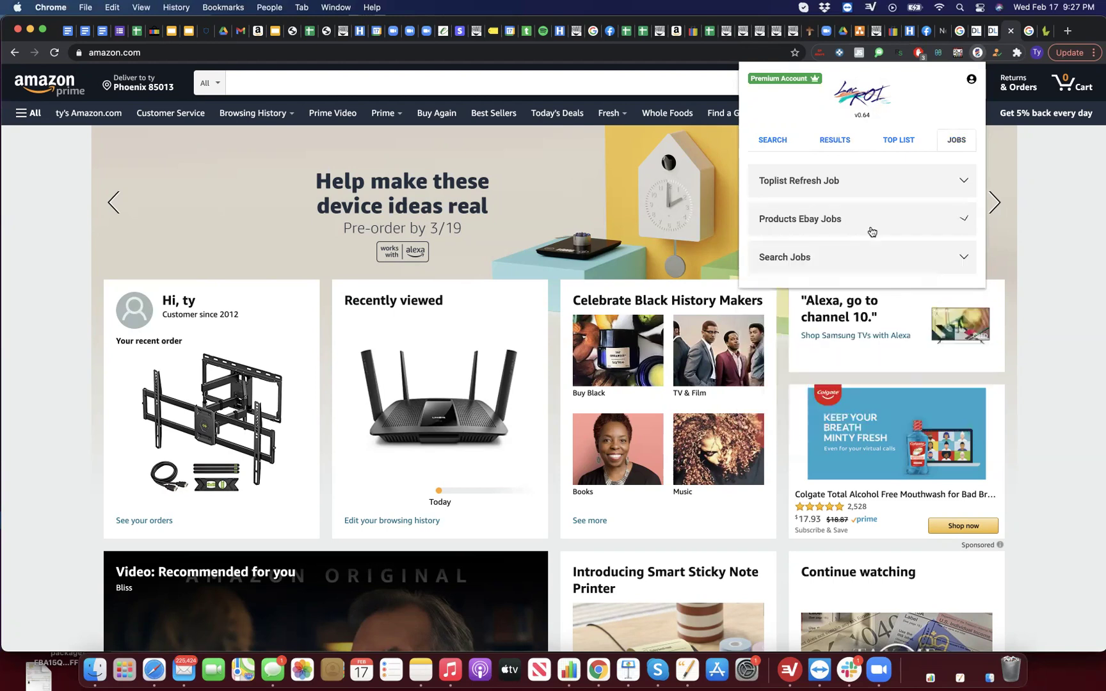
{"action": "left_click", "coordinate": [856, 273]}
{"action": "left_click_drag", "start_coordinate": [827, 319], "coordinate": [808, 319]}
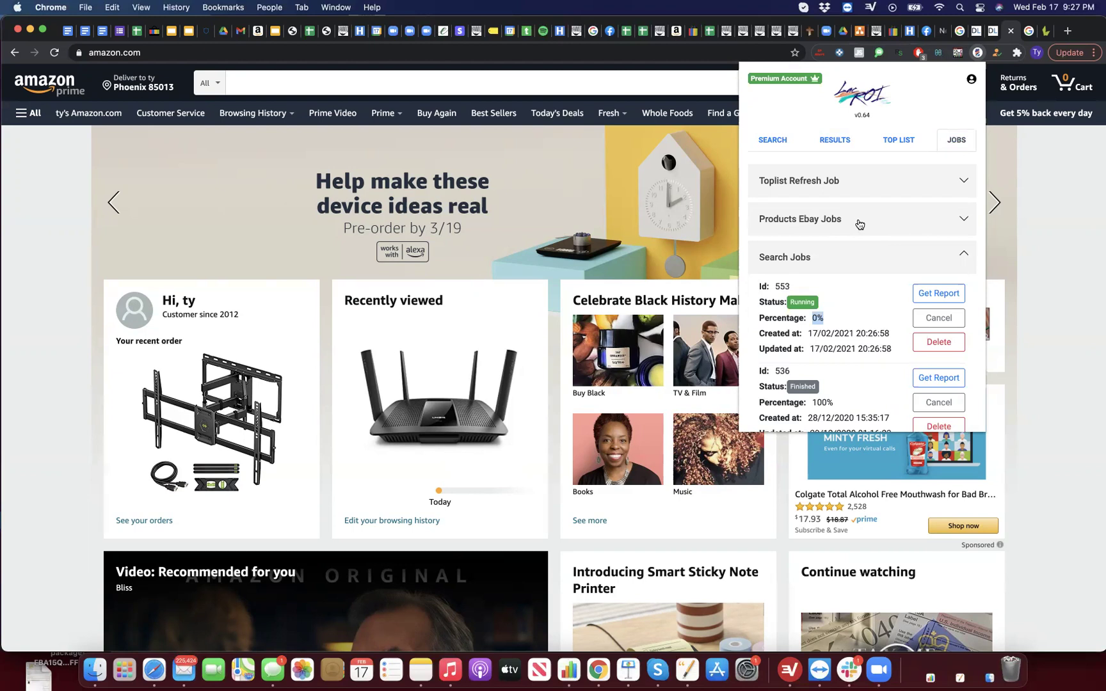
{"action": "left_click", "coordinate": [859, 224]}
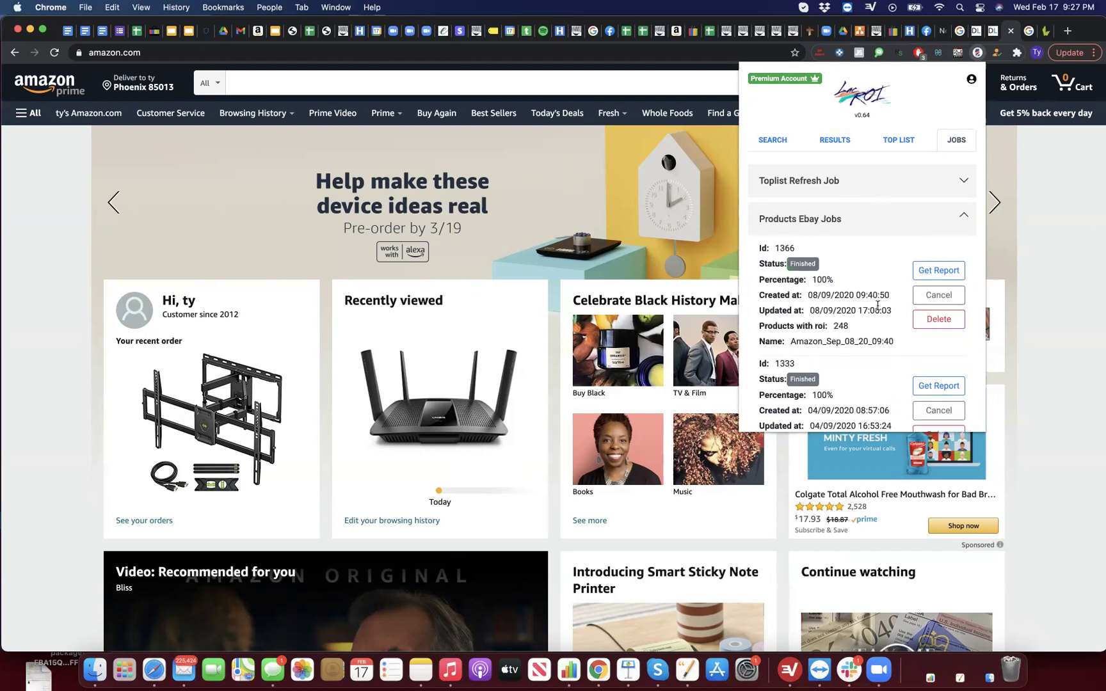
{"action": "left_click", "coordinate": [923, 272]}
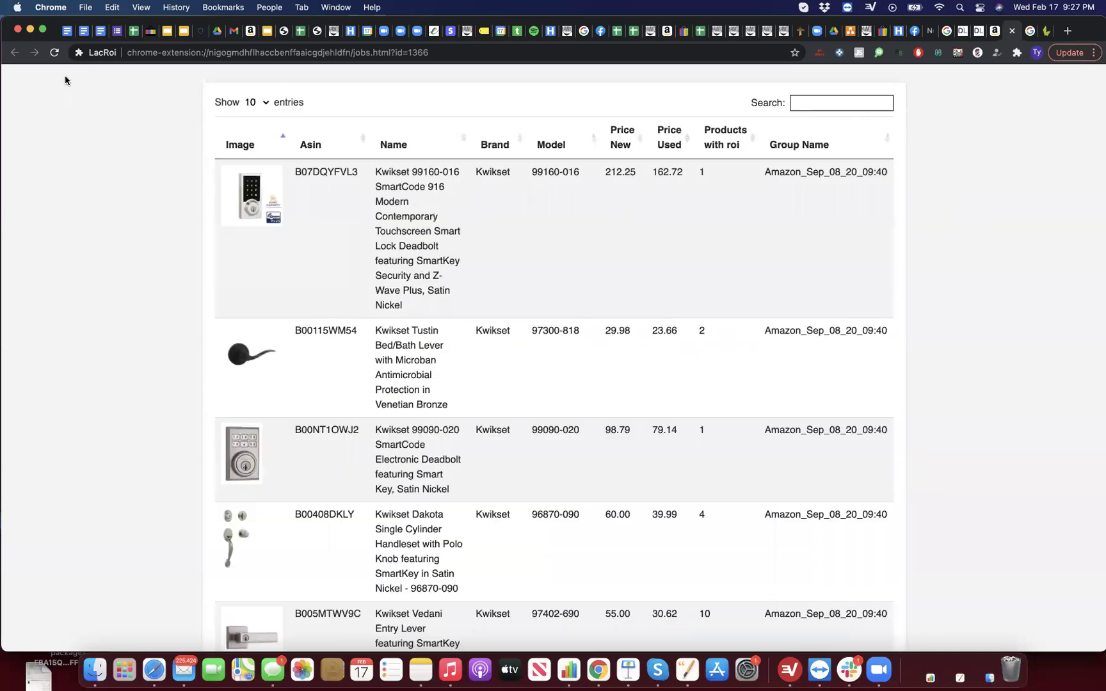
Step: Scroll the Kwikset report and preview eBay matches for the SmartCode 916 lock and Tylo knob
{"action": "scroll", "coordinate": [462, 383], "scroll_direction": "down", "scroll_amount": 10}
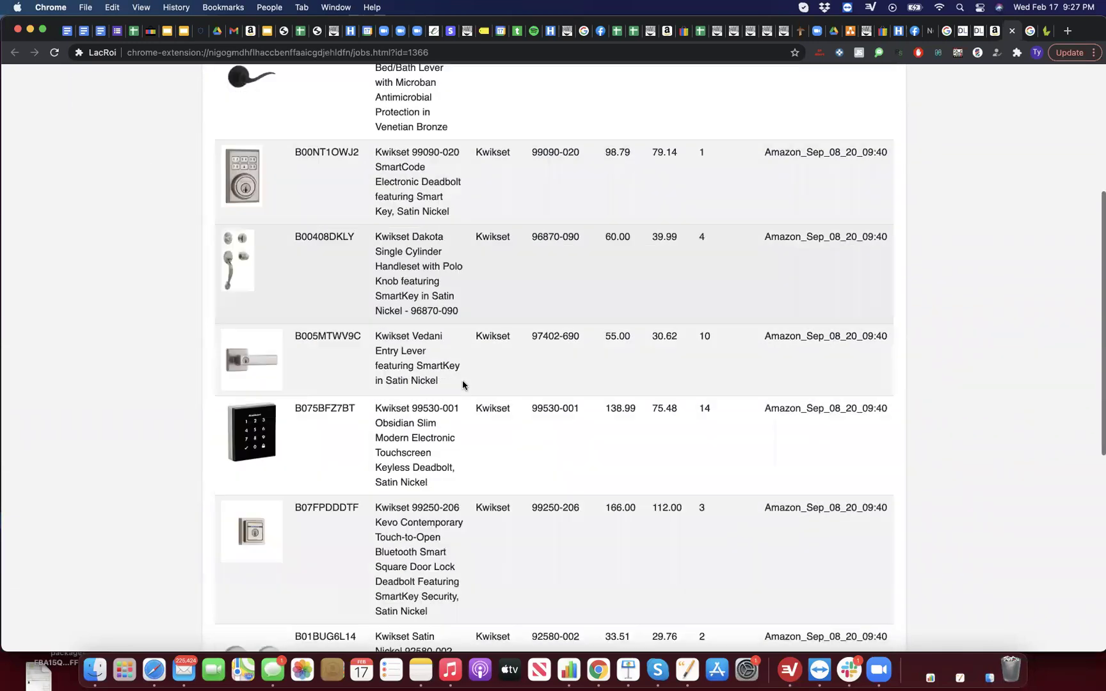
{"action": "scroll", "coordinate": [462, 383], "scroll_direction": "down", "scroll_amount": 6}
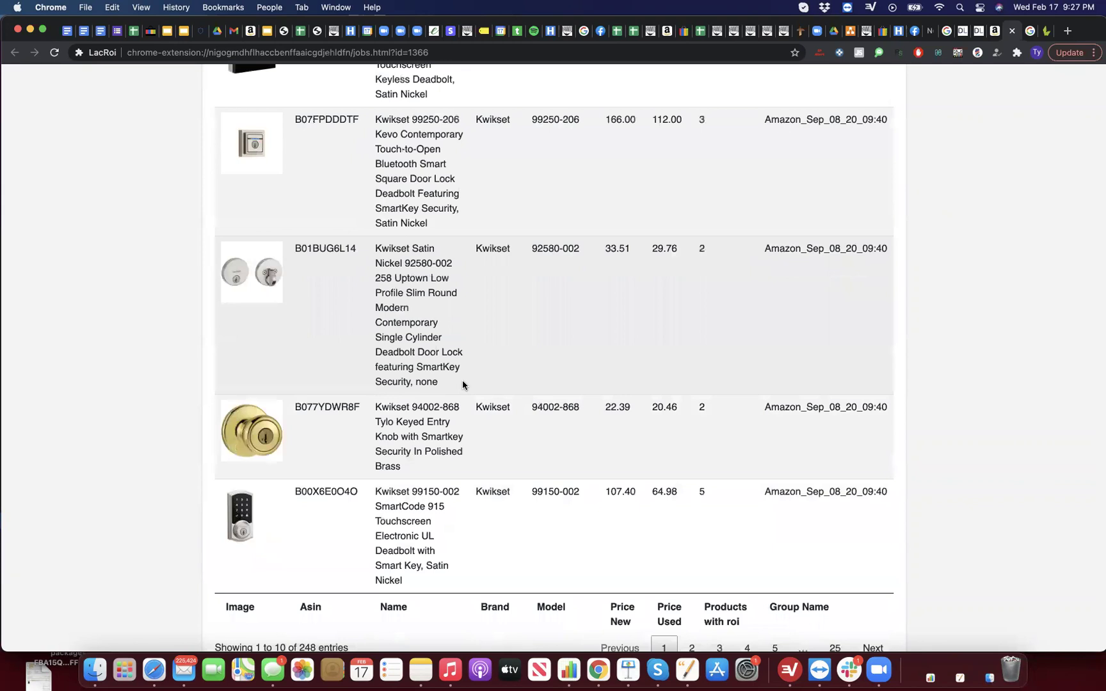
{"action": "scroll", "coordinate": [462, 383], "scroll_direction": "up", "scroll_amount": 9}
{"action": "scroll", "coordinate": [461, 383], "scroll_direction": "up", "scroll_amount": 7}
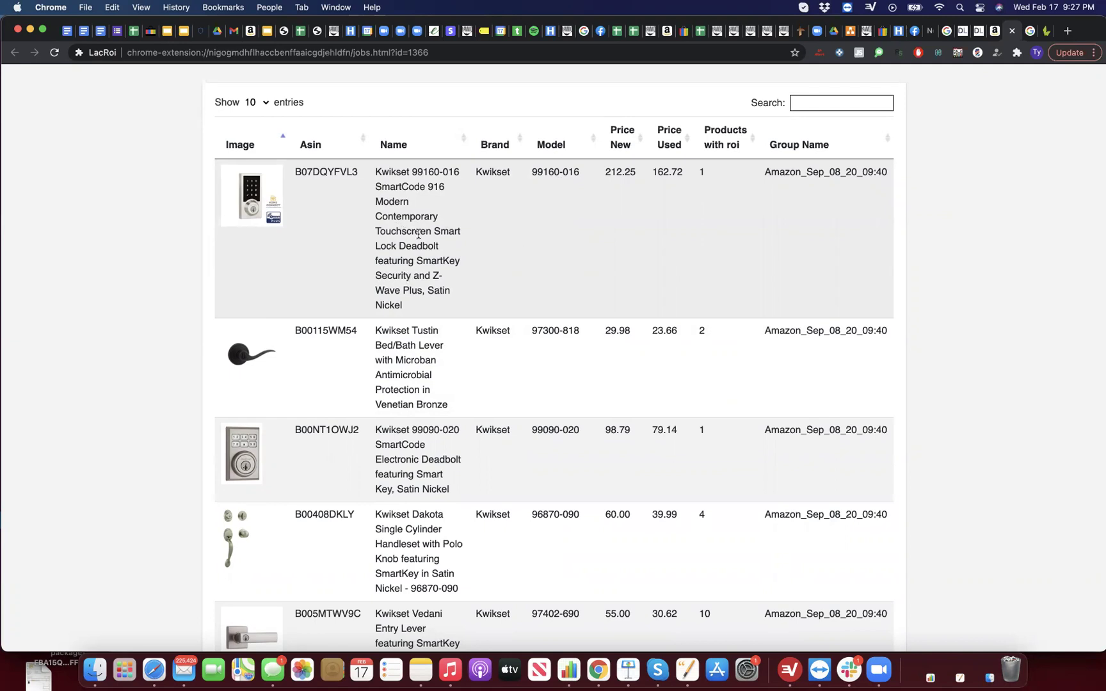
{"action": "left_click", "coordinate": [537, 252]}
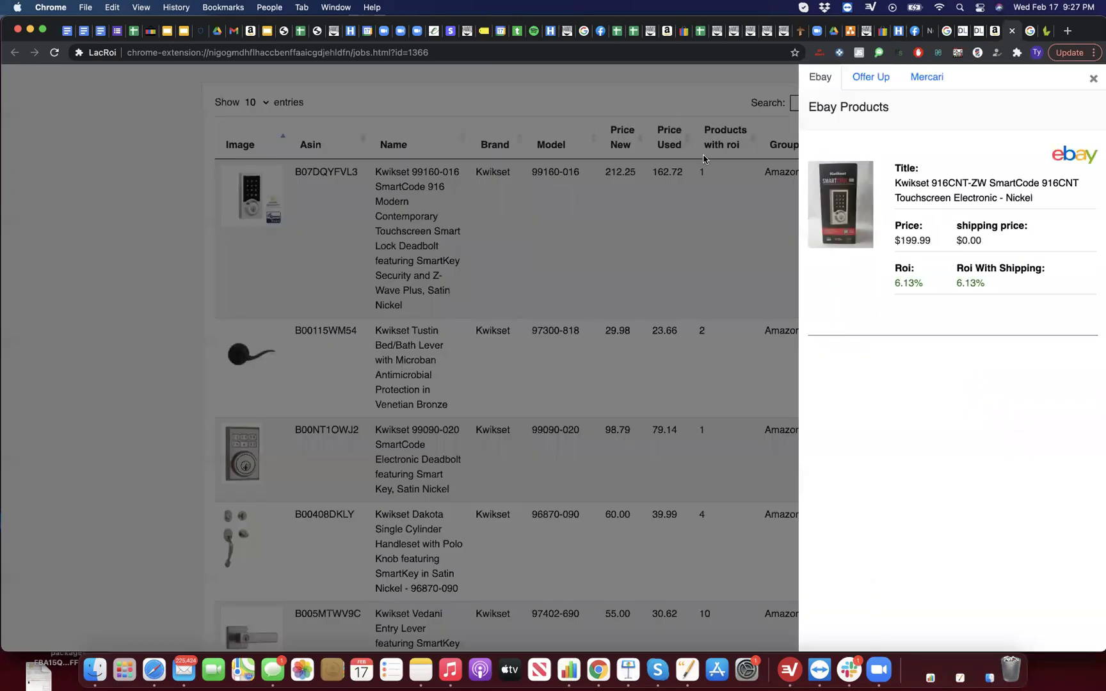
{"action": "left_click", "coordinate": [651, 281]}
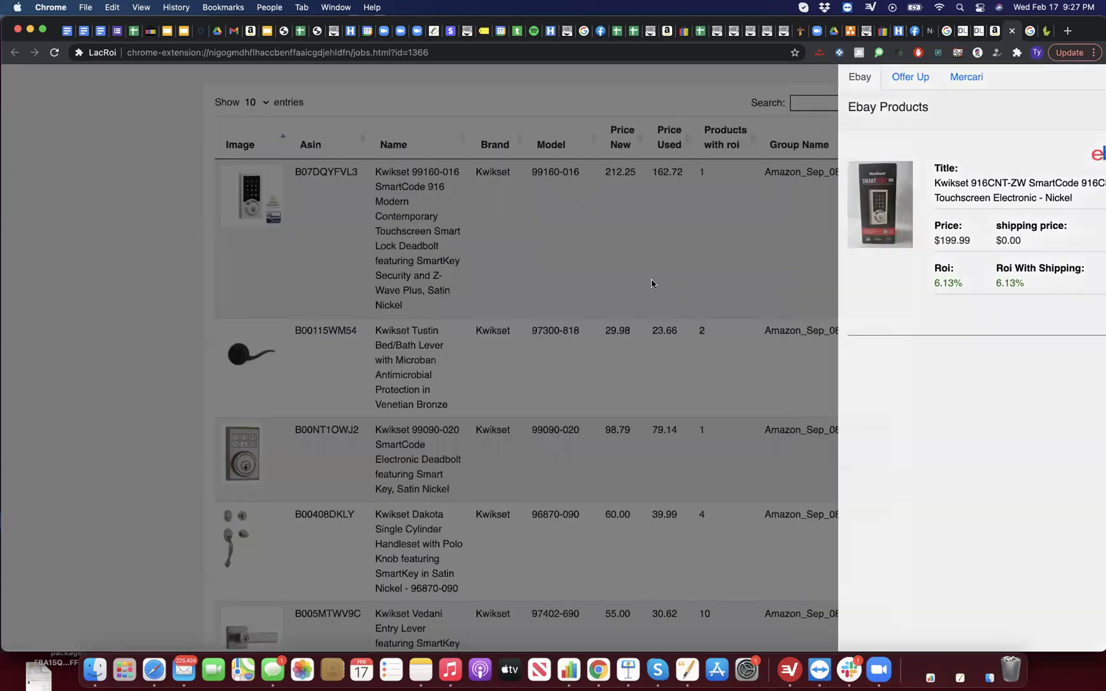
{"action": "scroll", "coordinate": [650, 284], "scroll_direction": "down", "scroll_amount": 10}
{"action": "scroll", "coordinate": [650, 284], "scroll_direction": "down", "scroll_amount": 3}
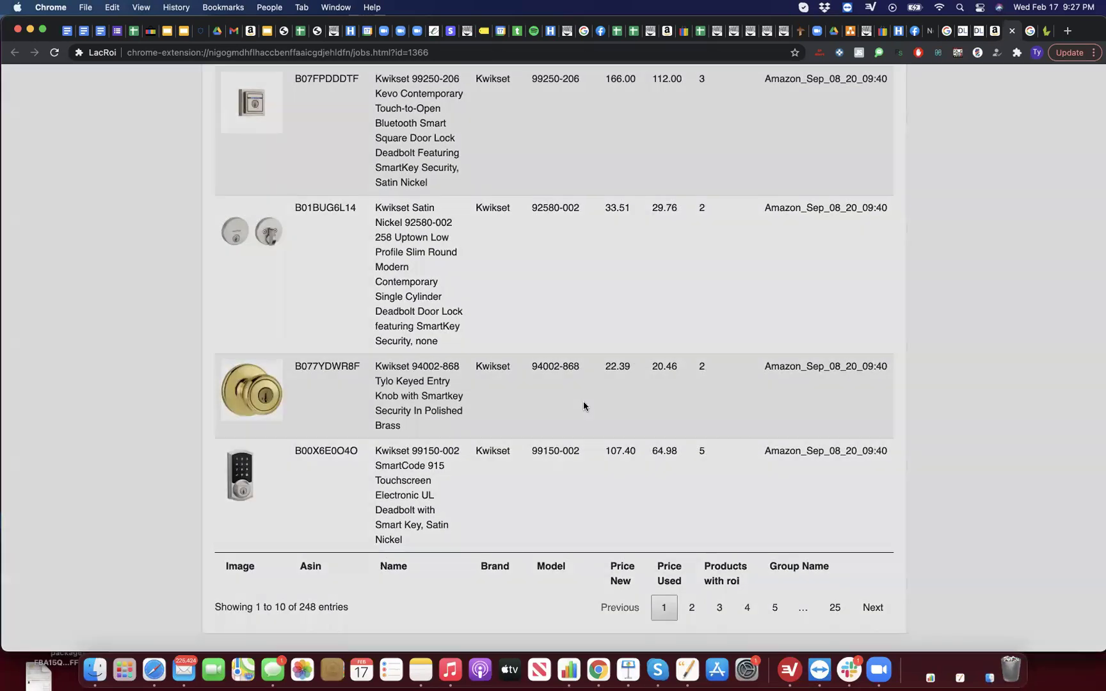
{"action": "left_click", "coordinate": [582, 403]}
{"action": "left_click", "coordinate": [587, 469]}
Step: Browse the SmartCode 915 deadbolt's eBay matches and open its $70 eBay listing
{"action": "left_click", "coordinate": [587, 467]}
{"action": "scroll", "coordinate": [899, 466], "scroll_direction": "down", "scroll_amount": 1}
{"action": "scroll", "coordinate": [900, 466], "scroll_direction": "down", "scroll_amount": 1}
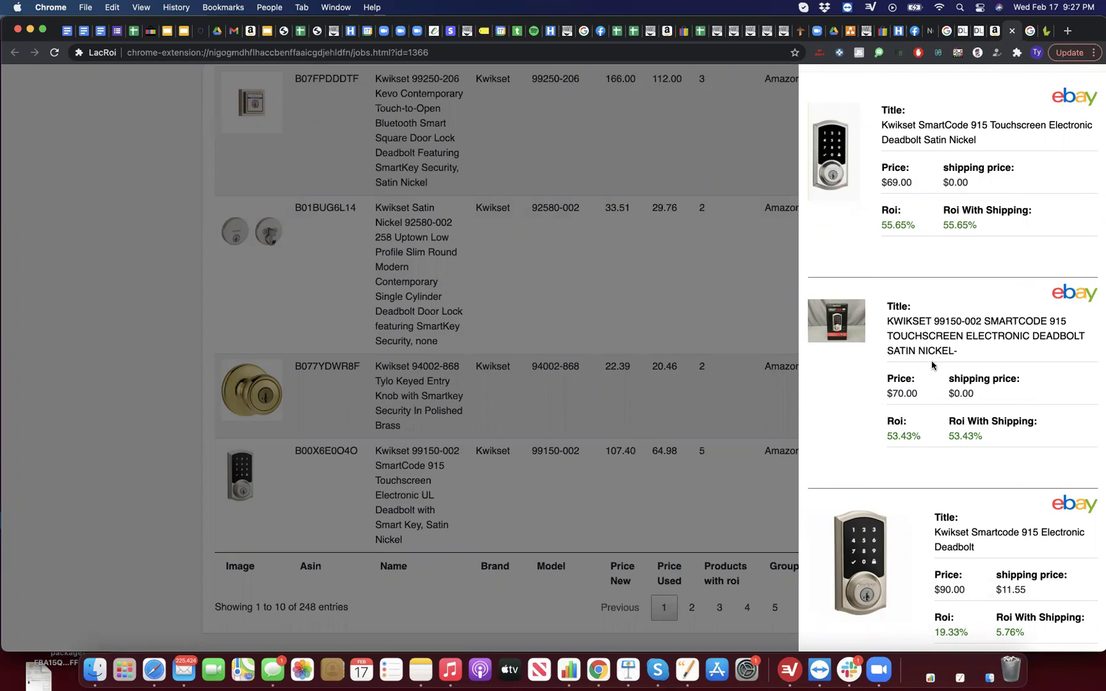
{"action": "scroll", "coordinate": [928, 365], "scroll_direction": "down", "scroll_amount": 1}
{"action": "scroll", "coordinate": [921, 355], "scroll_direction": "down", "scroll_amount": 3}
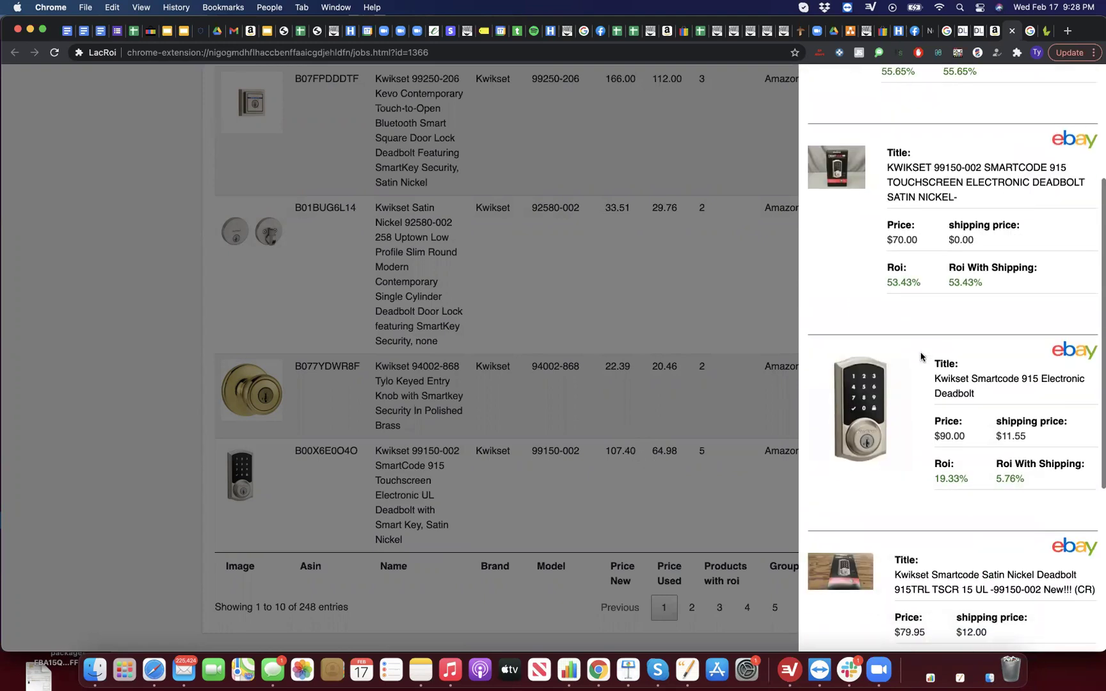
{"action": "scroll", "coordinate": [920, 355], "scroll_direction": "down", "scroll_amount": 8}
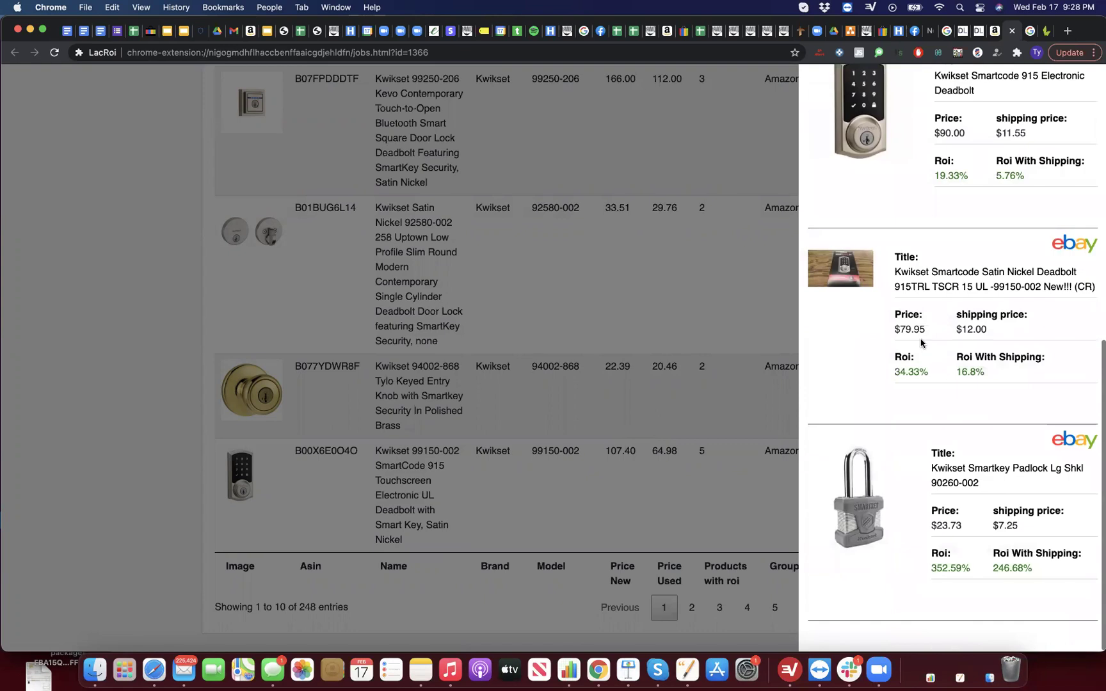
{"action": "scroll", "coordinate": [920, 344], "scroll_direction": "up", "scroll_amount": 10}
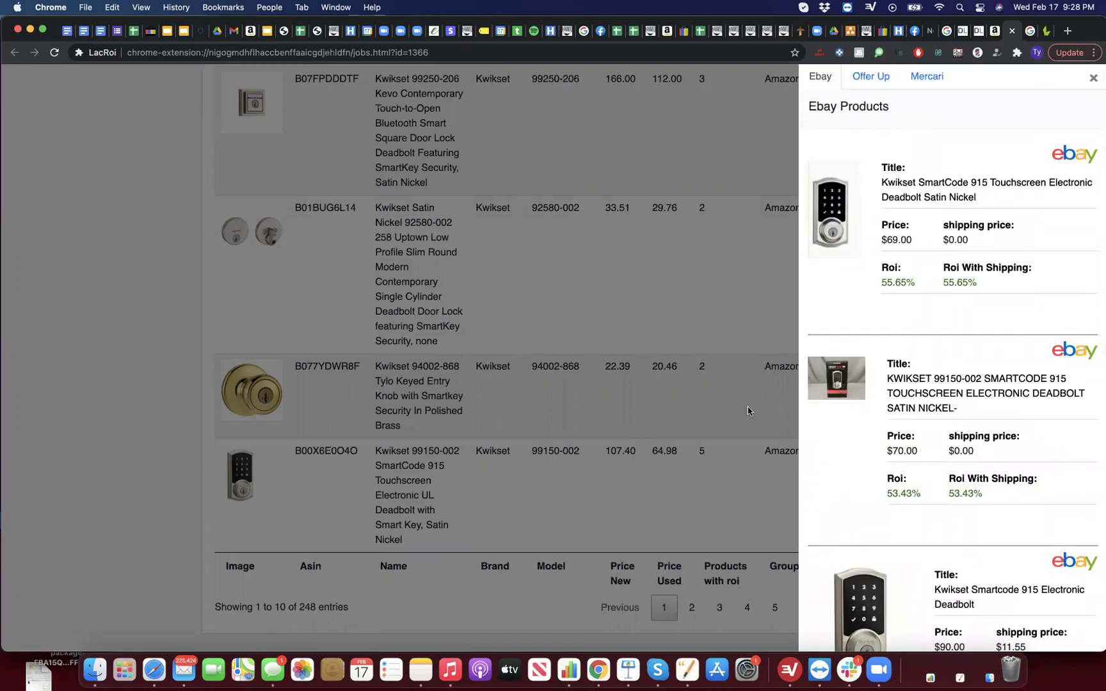
{"action": "left_click", "coordinate": [920, 397]}
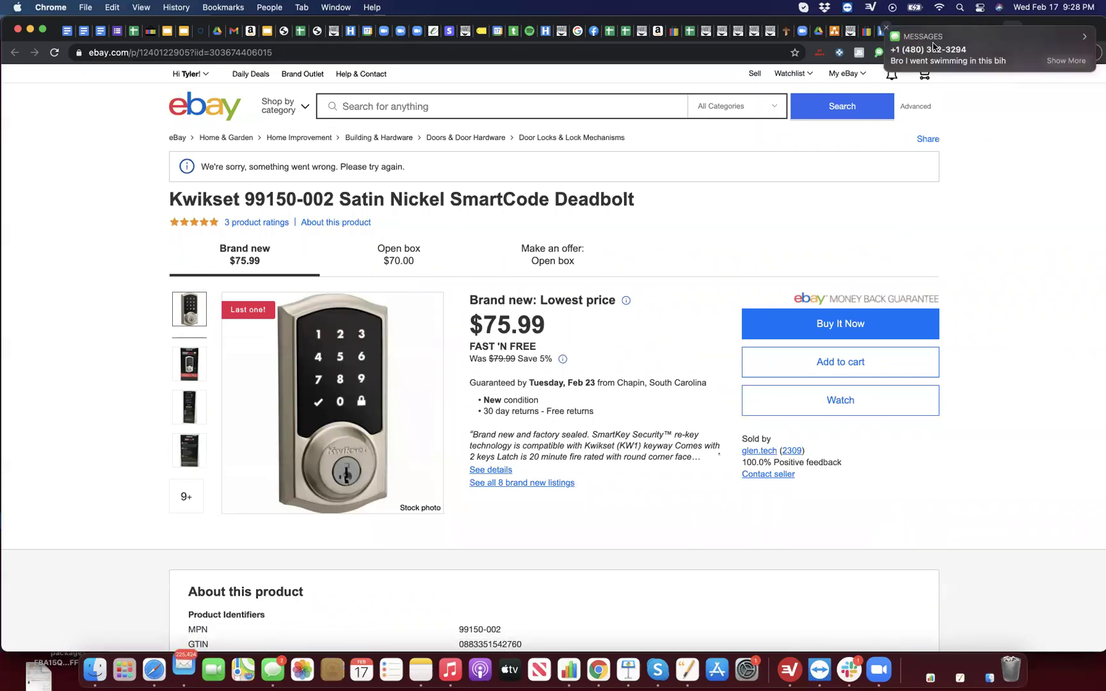
Step: Back in the LacROI report, select the SmartCode 915 ASIN B00X6E0O4O for copying
{"action": "left_click", "coordinate": [887, 31]}
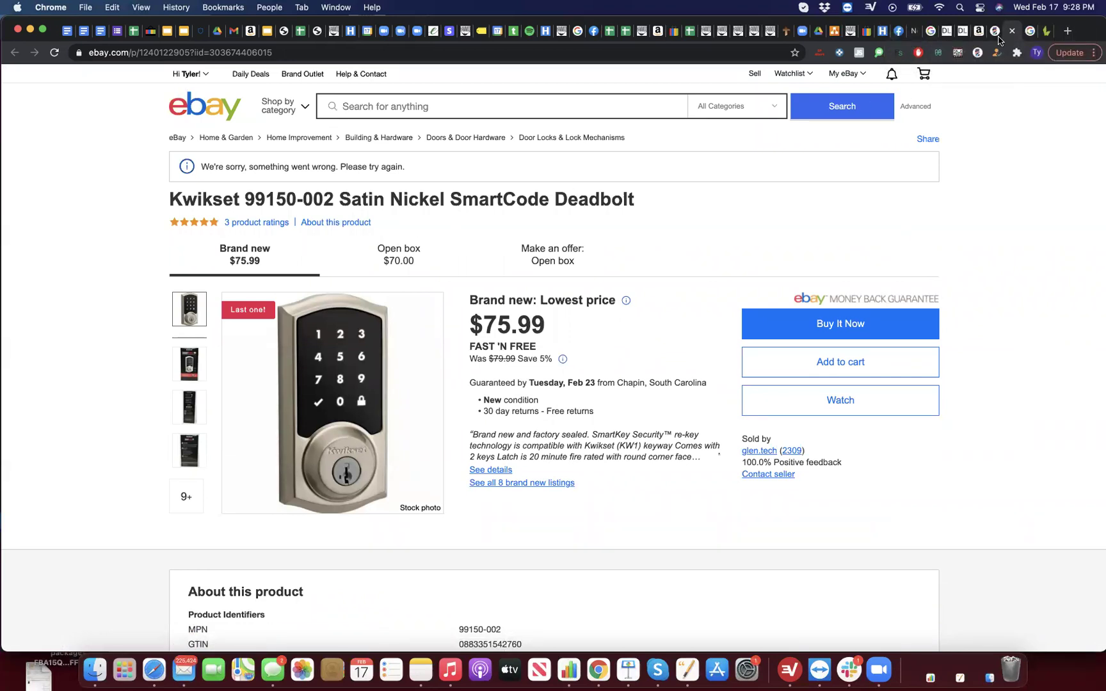
{"action": "left_click", "coordinate": [996, 33]}
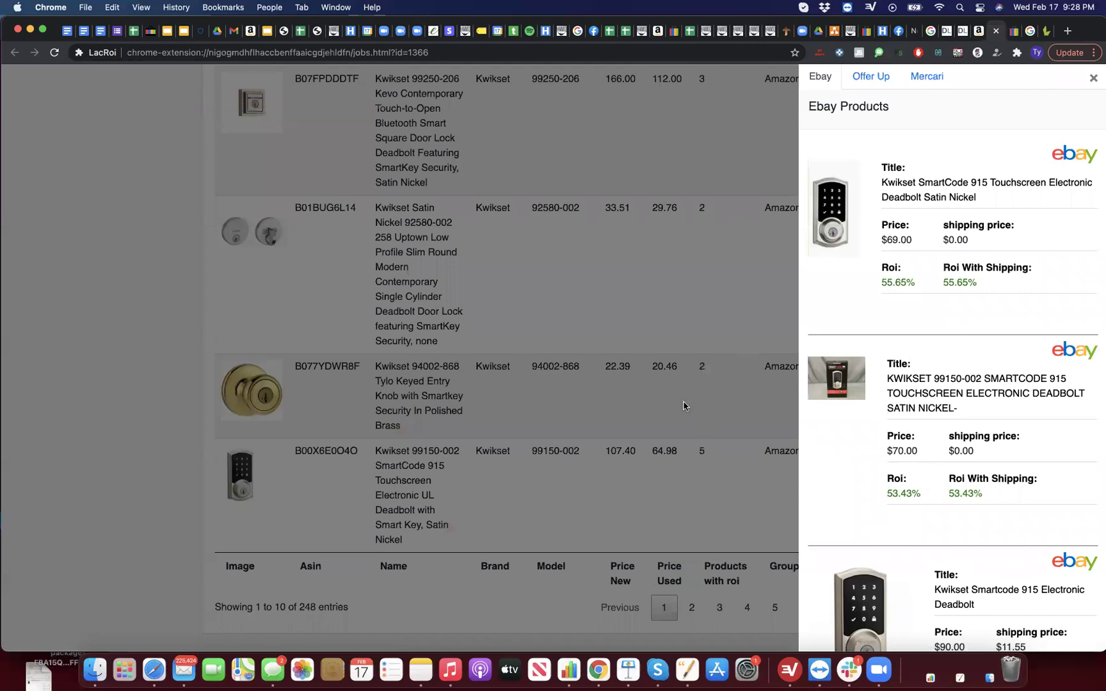
{"action": "left_click", "coordinate": [683, 405]}
{"action": "left_click", "coordinate": [575, 365]}
{"action": "left_click", "coordinate": [388, 377]}
{"action": "double_click", "coordinate": [337, 449]}
{"action": "key", "text": "super+c"}
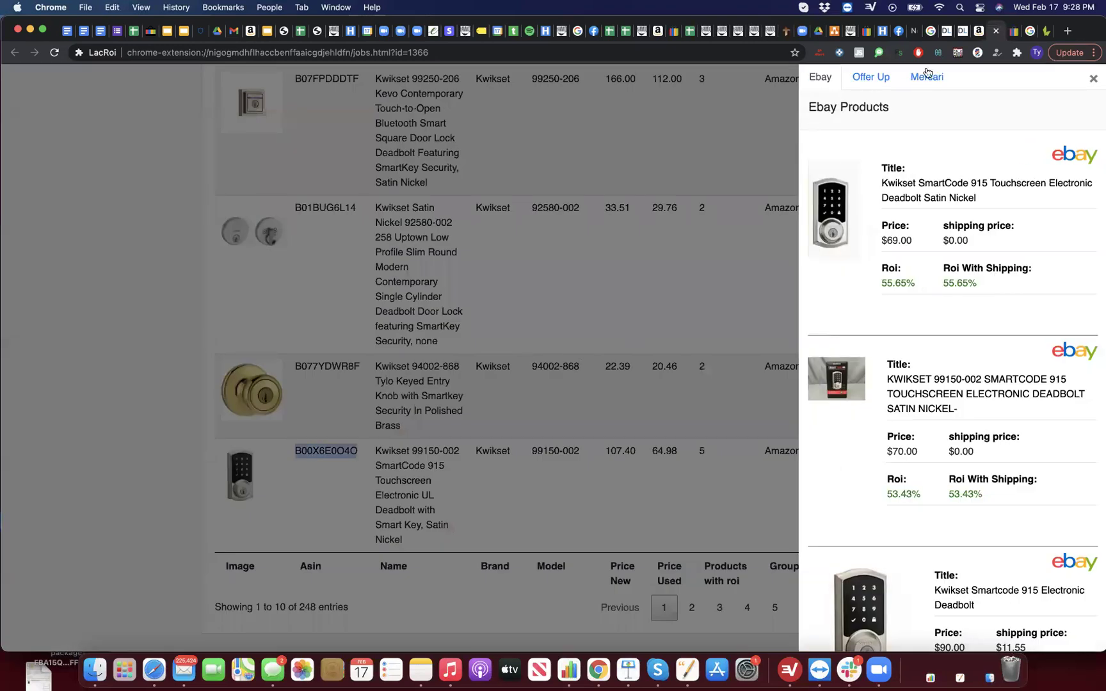
Step: Search Amazon for ASIN B00X6E0O4O and open the Kwikset SmartCode 915 product page
{"action": "left_click", "coordinate": [978, 31]}
{"action": "left_click", "coordinate": [498, 78]}
{"action": "key", "text": "super+v"}
{"action": "key", "text": "Return"}
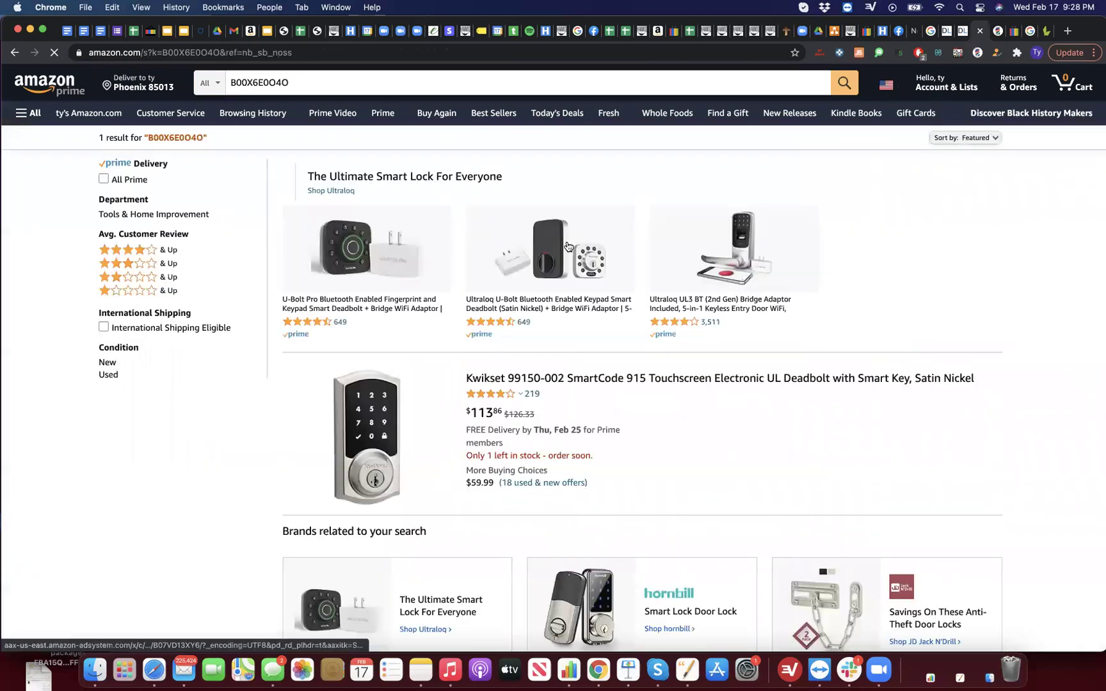
{"action": "left_click", "coordinate": [569, 378]}
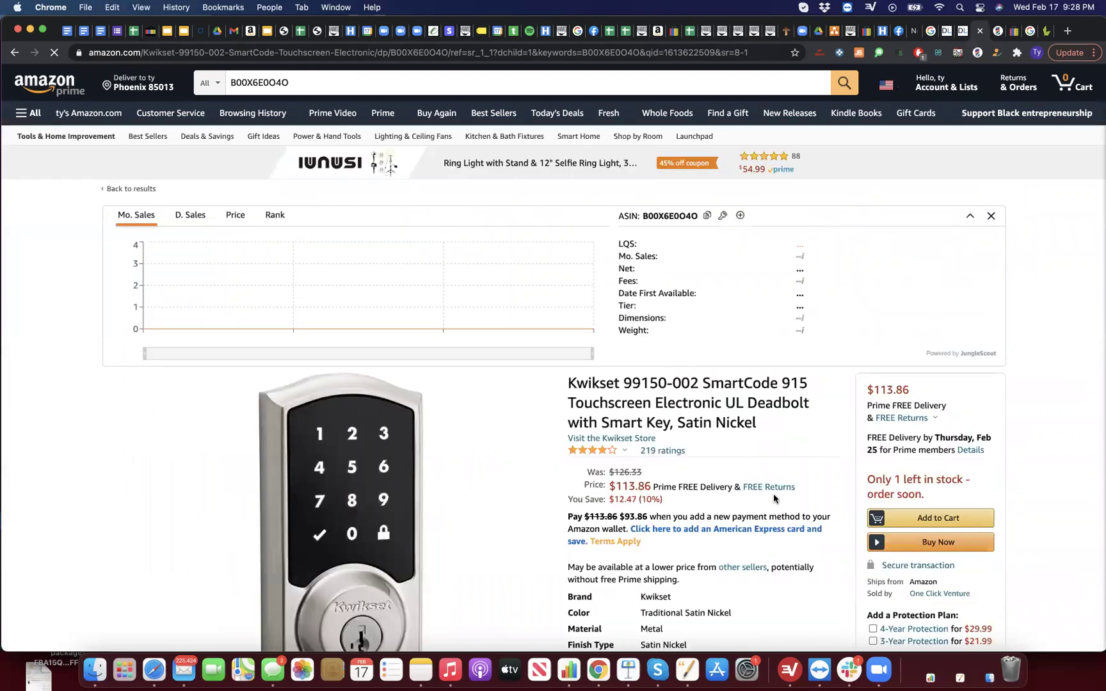
Step: Enter a Keepa buy cost of 70 to see profit and ROI, then return to the eBay listing
{"action": "scroll", "coordinate": [773, 499], "scroll_direction": "down", "scroll_amount": 5}
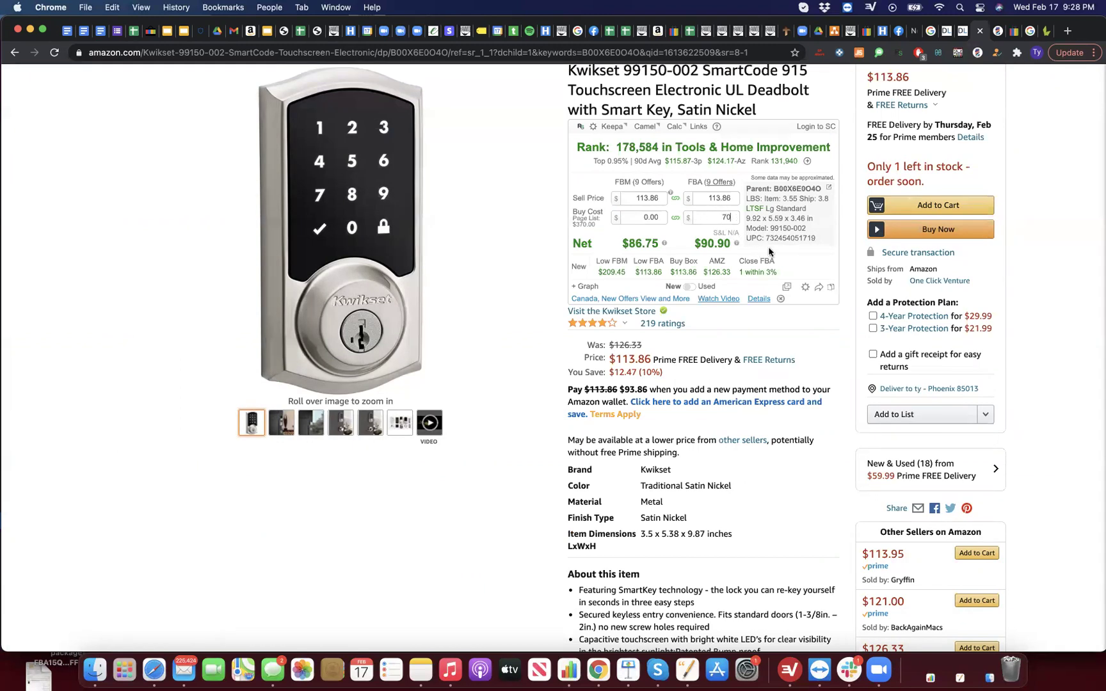
{"action": "key", "text": "Return"}
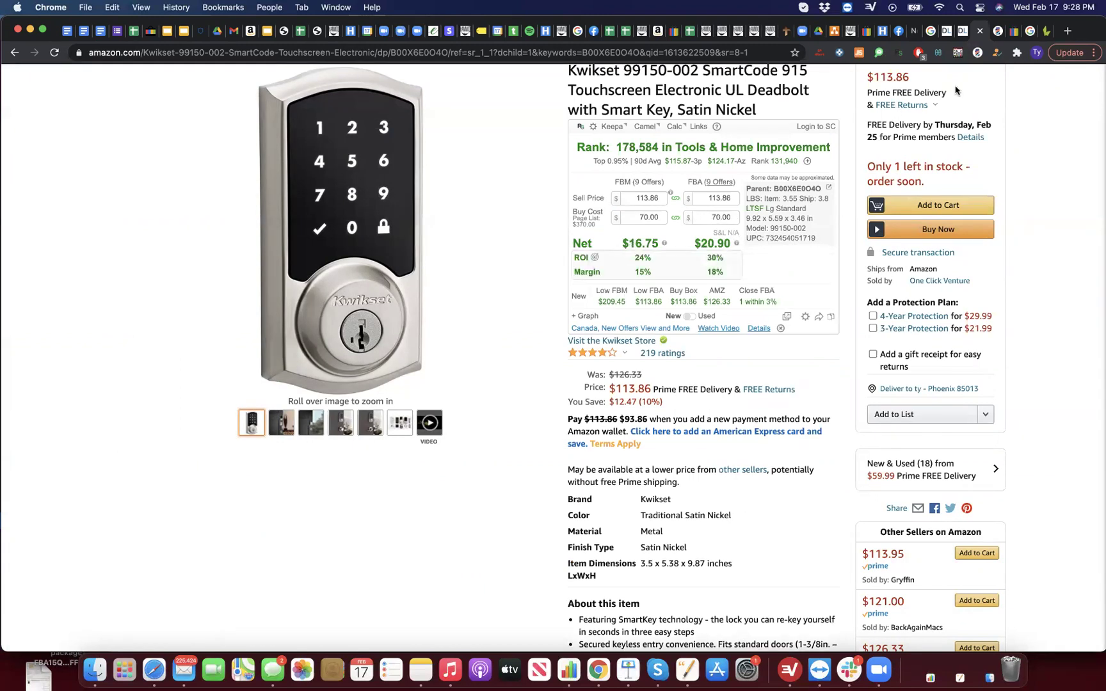
{"action": "left_click", "coordinate": [1016, 30]}
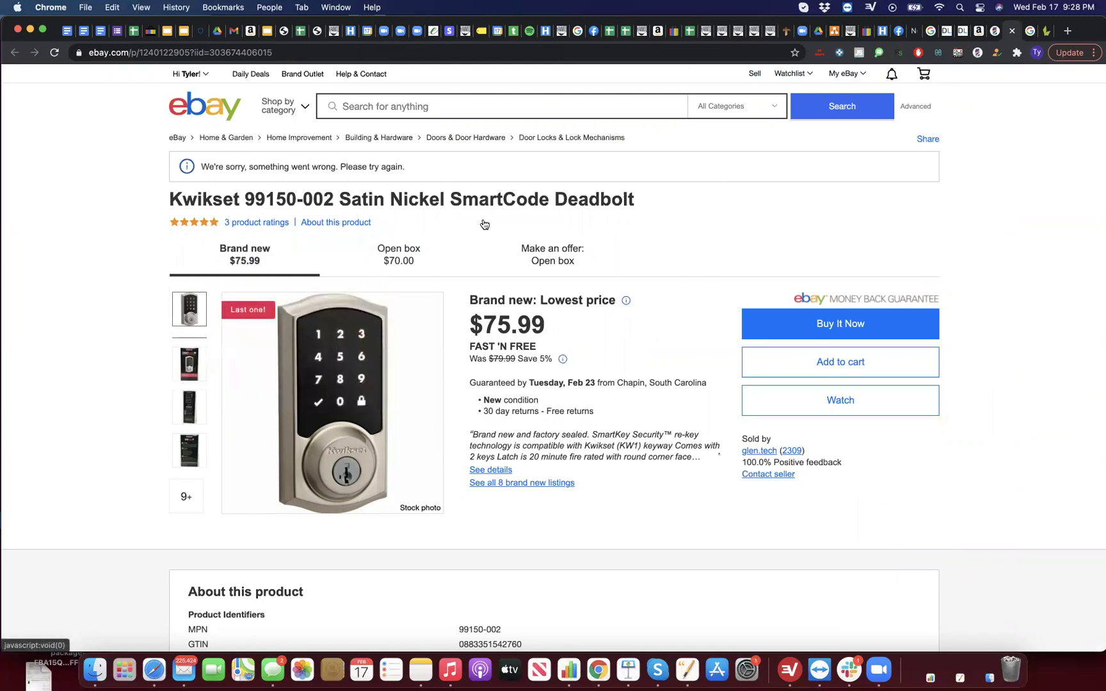
Step: In the LacROI report, move to page 3 and glance at another product's eBay matches
{"action": "left_click", "coordinate": [992, 32]}
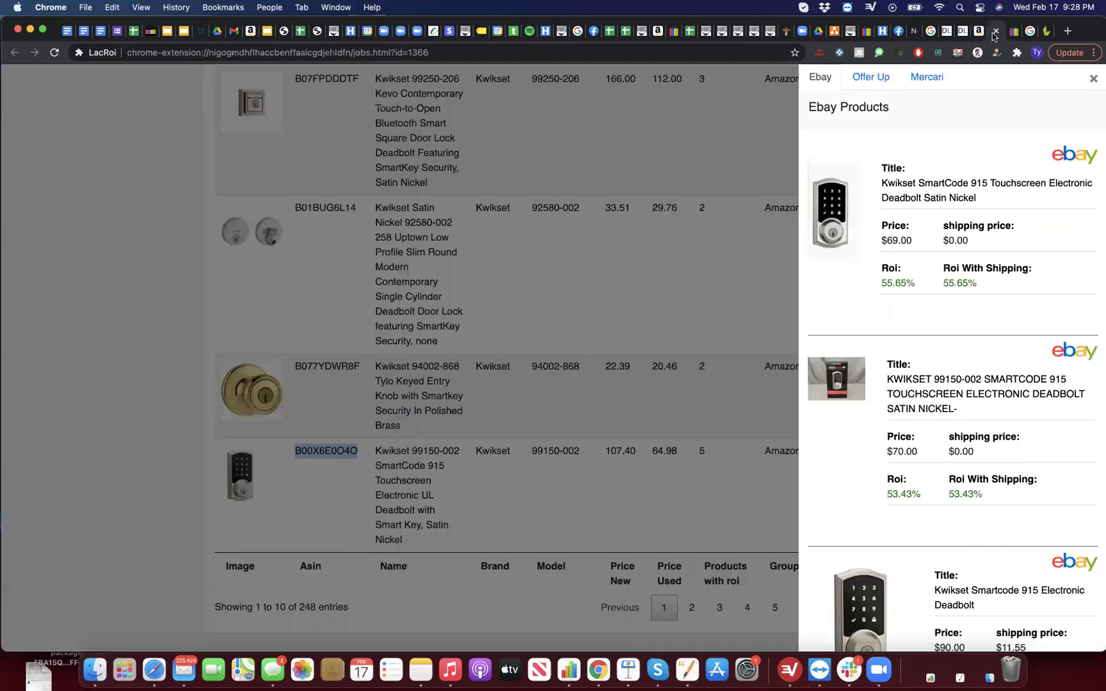
{"action": "left_click", "coordinate": [639, 476]}
{"action": "left_click", "coordinate": [717, 605]}
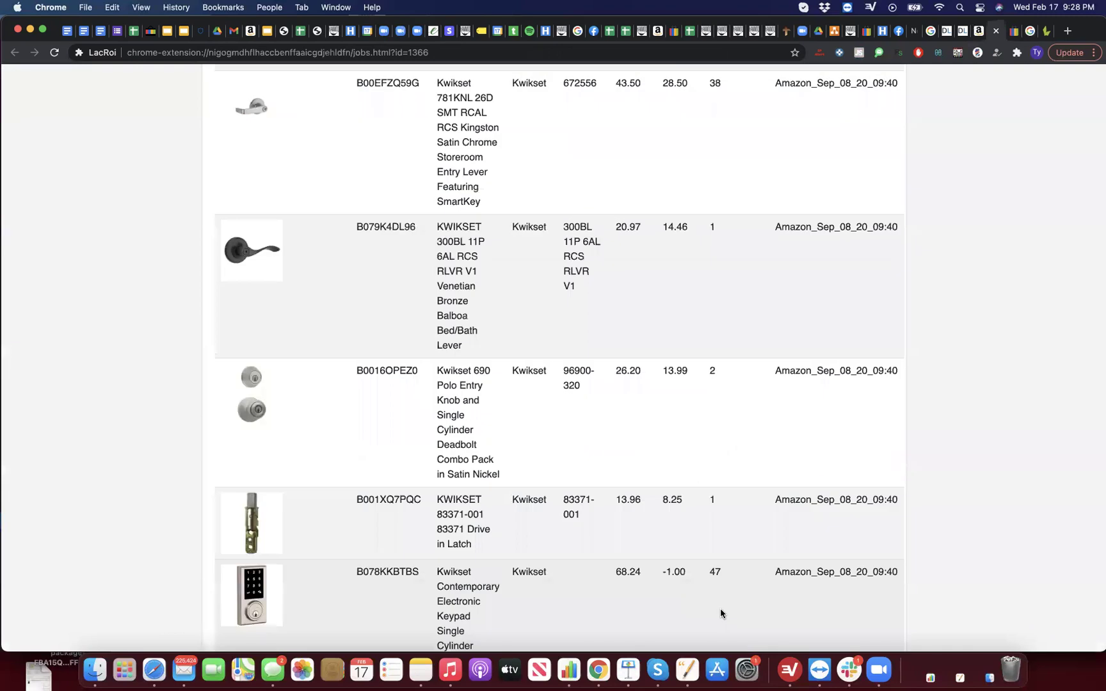
{"action": "scroll", "coordinate": [570, 493], "scroll_direction": "down", "scroll_amount": 3}
{"action": "left_click", "coordinate": [511, 473]}
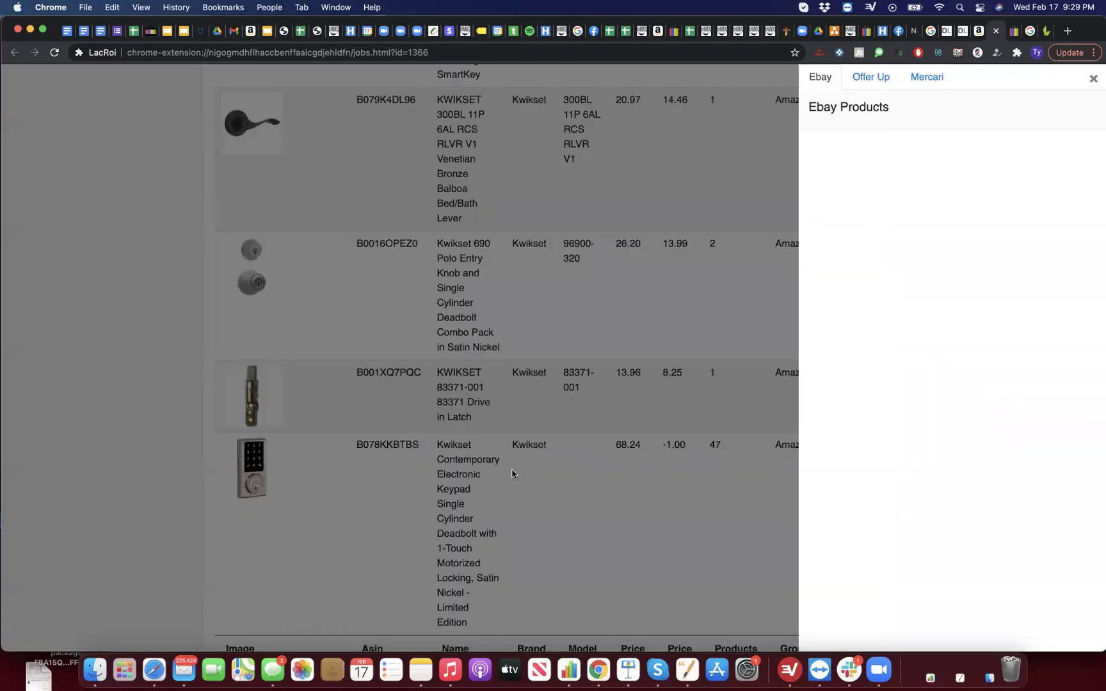
{"action": "right_click", "coordinate": [576, 446]}
{"action": "key", "text": "Escape"}
{"action": "left_click", "coordinate": [575, 446]}
{"action": "scroll", "coordinate": [575, 446], "scroll_direction": "up", "scroll_amount": 10}
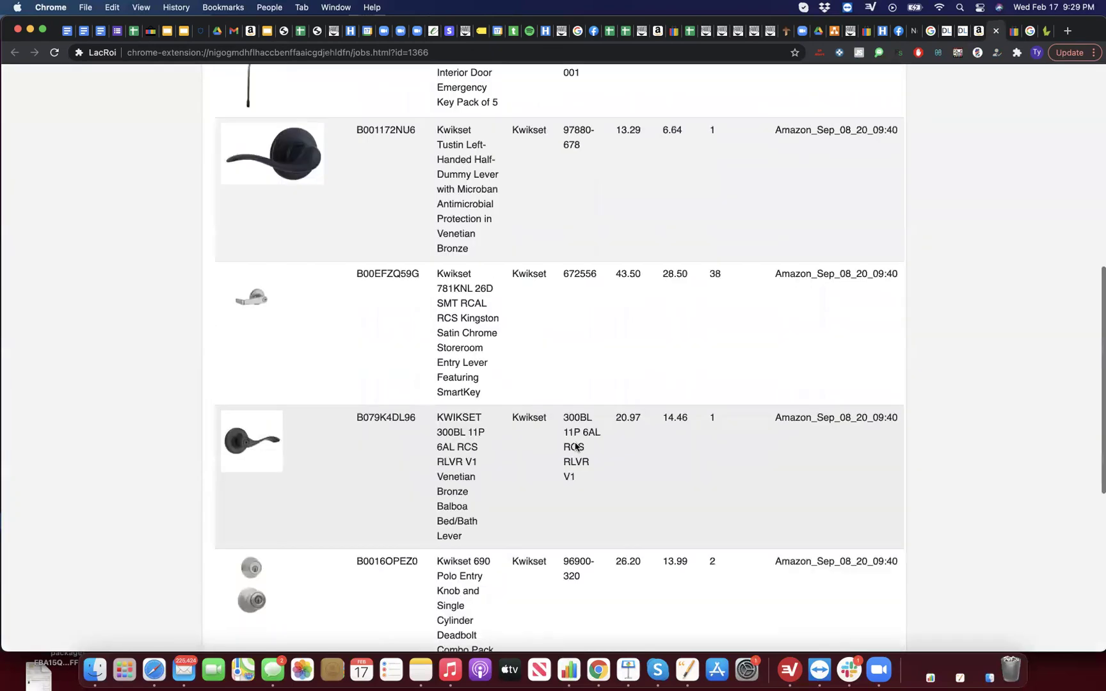
{"action": "scroll", "coordinate": [575, 442], "scroll_direction": "up", "scroll_amount": 4}
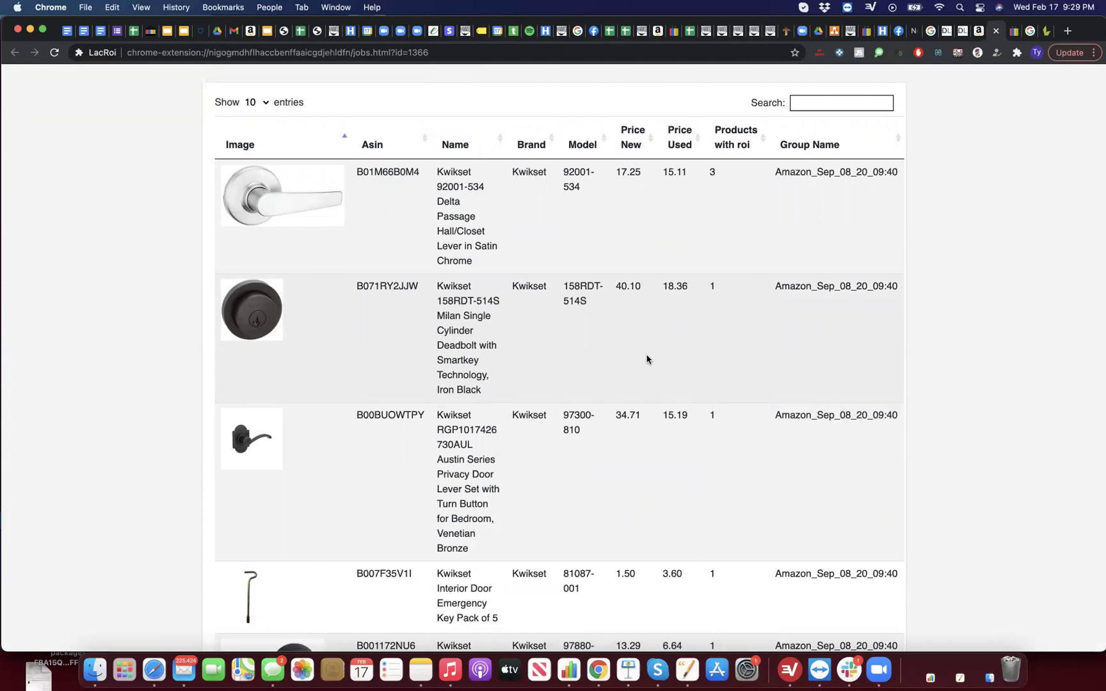
Step: Go to page 4 (entries 31–40) and show eBay matches for the Hawthorne 802HE-LIP handleset
{"action": "scroll", "coordinate": [646, 359], "scroll_direction": "down", "scroll_amount": 20}
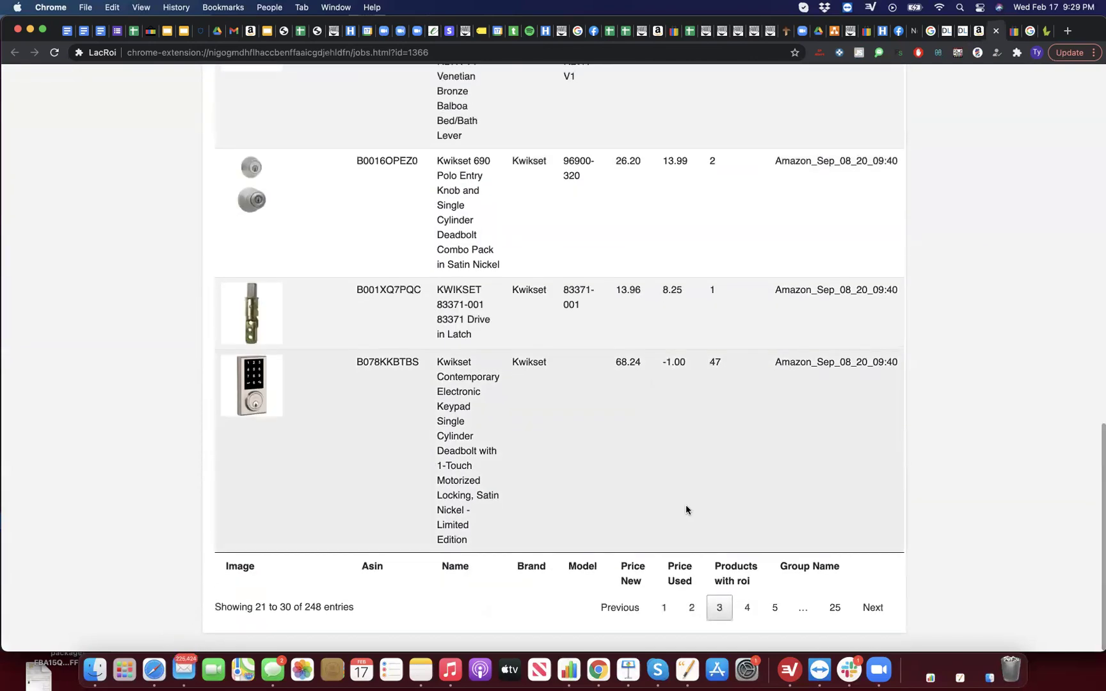
{"action": "left_click", "coordinate": [743, 605]}
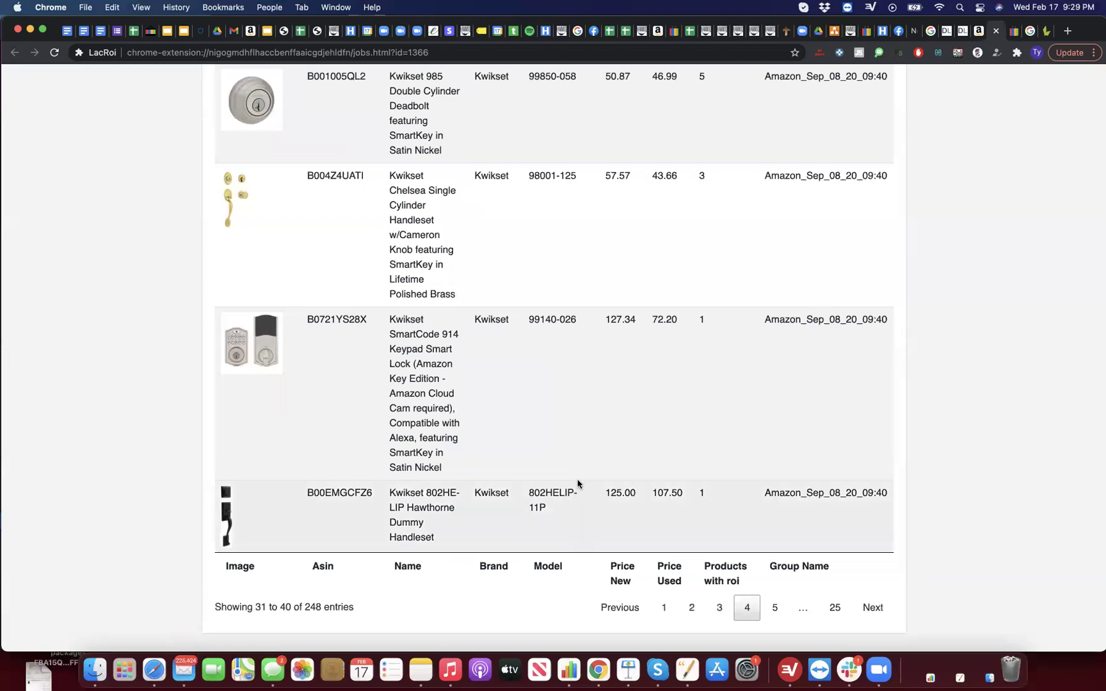
{"action": "left_click", "coordinate": [565, 508]}
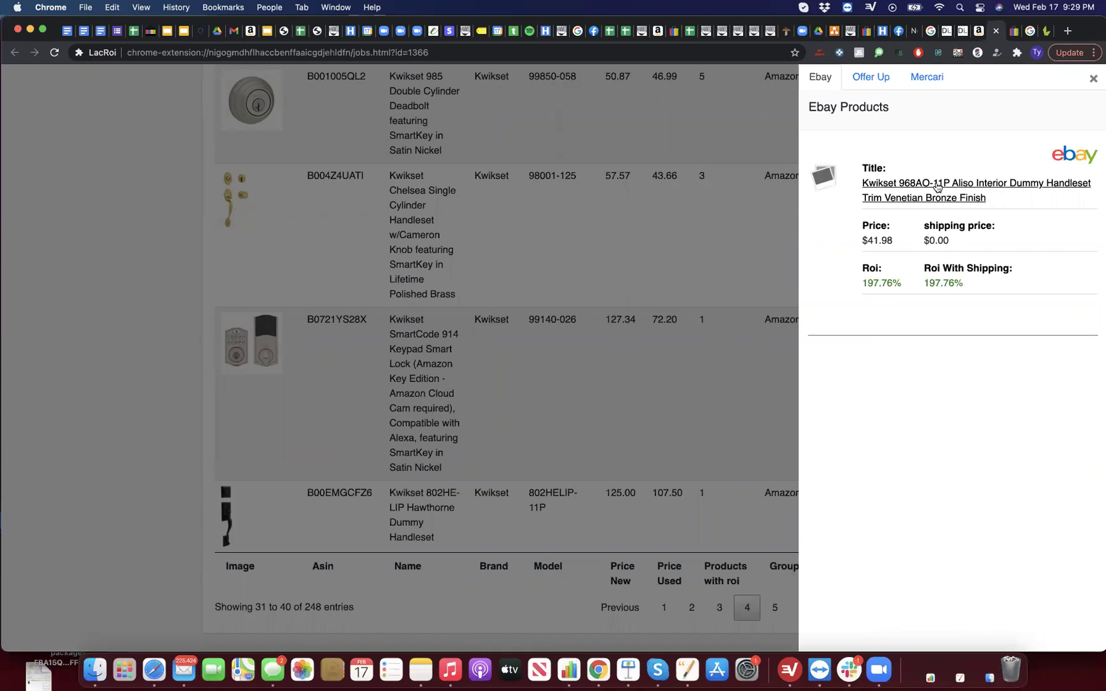
Step: View the Hawthorne handleset's matching eBay listing, then briefly check another product's matches
{"action": "left_click", "coordinate": [707, 353]}
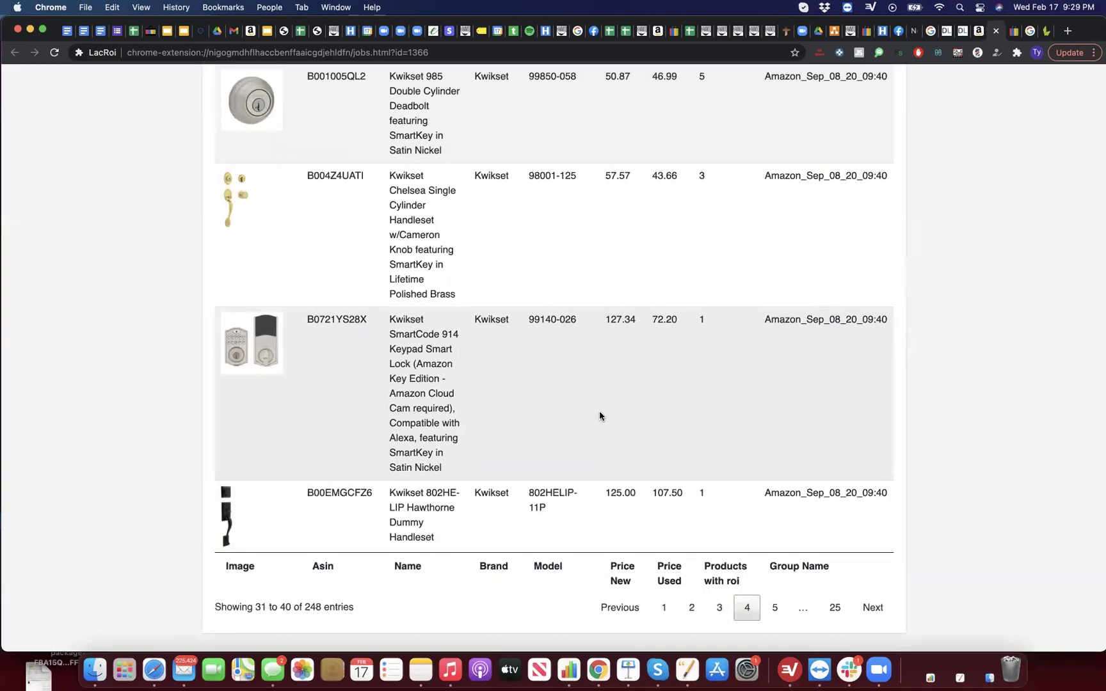
{"action": "left_click", "coordinate": [533, 492]}
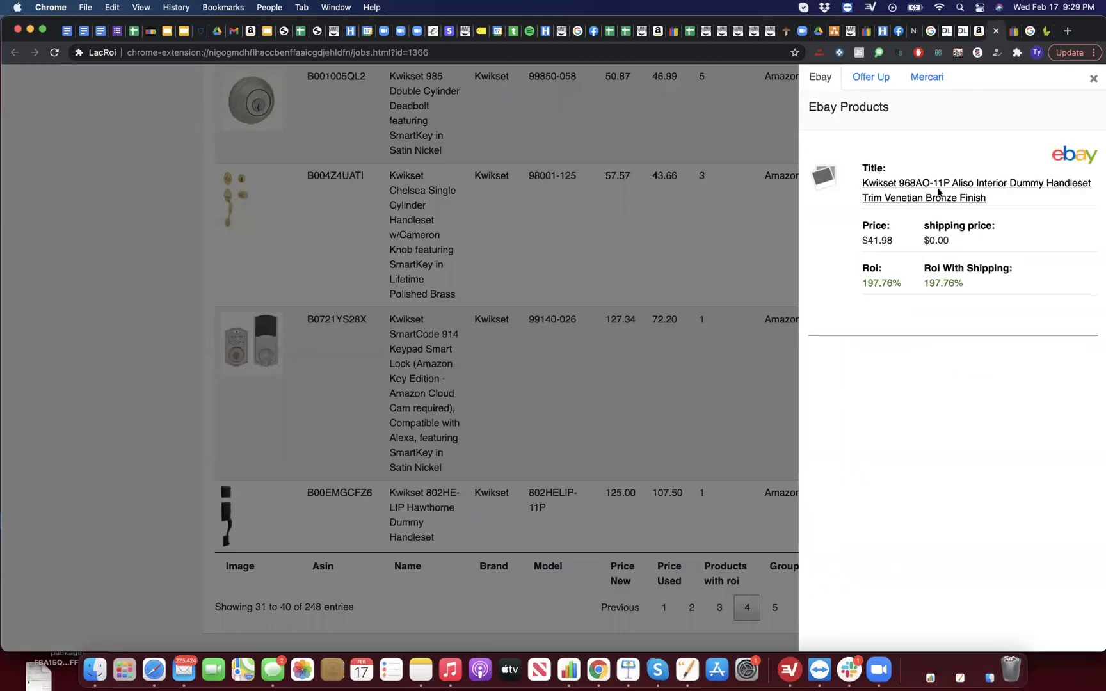
{"action": "left_click", "coordinate": [941, 189]}
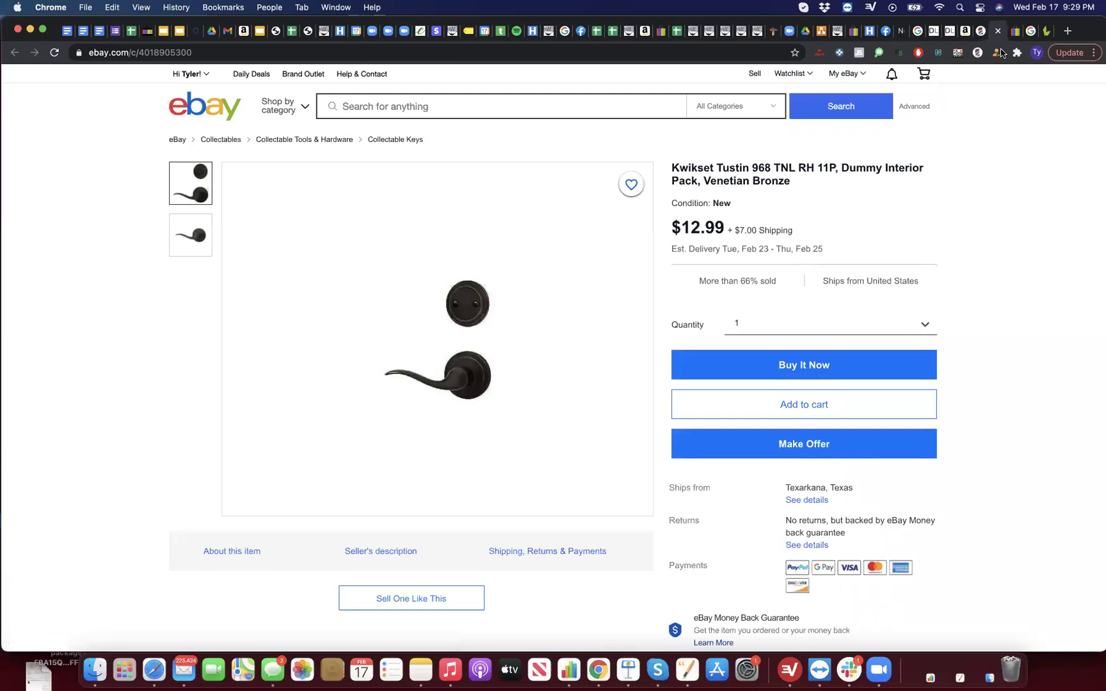
{"action": "left_click", "coordinate": [997, 31]}
{"action": "left_click", "coordinate": [679, 331]}
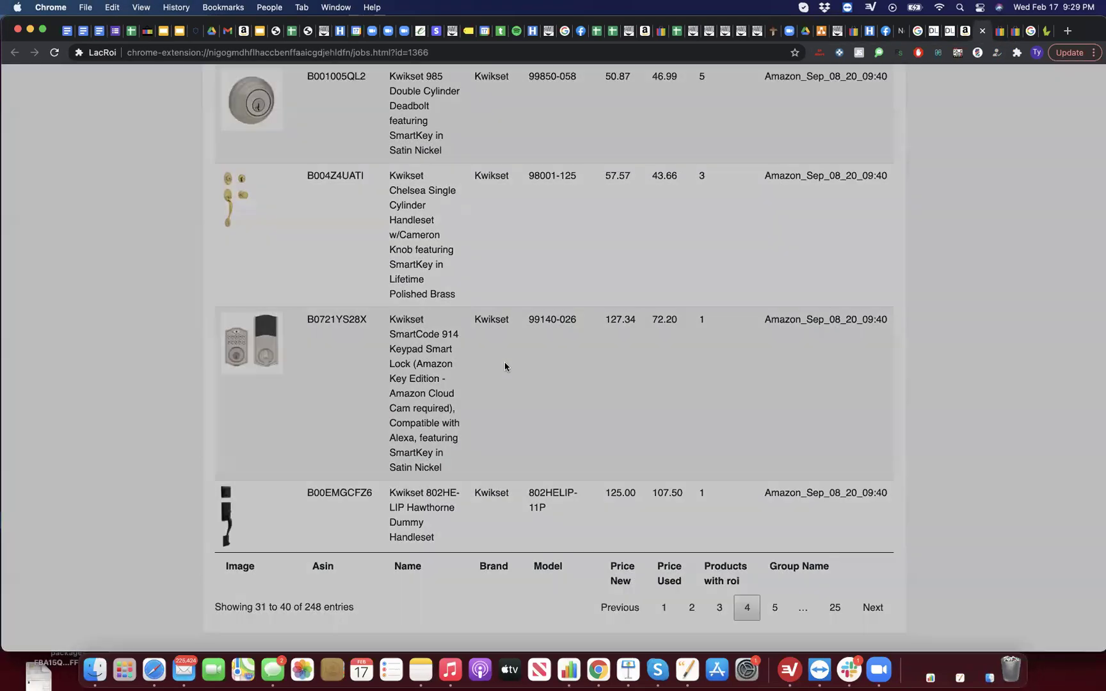
{"action": "left_click", "coordinate": [504, 366]}
{"action": "left_click", "coordinate": [585, 316]}
{"action": "scroll", "coordinate": [584, 316], "scroll_direction": "up", "scroll_amount": 5}
Step: Inspect the Kwikset 985 Satin Nickel deadbolt's eBay matches, noting the 33.03% return, then close them
{"action": "left_click", "coordinate": [519, 475]}
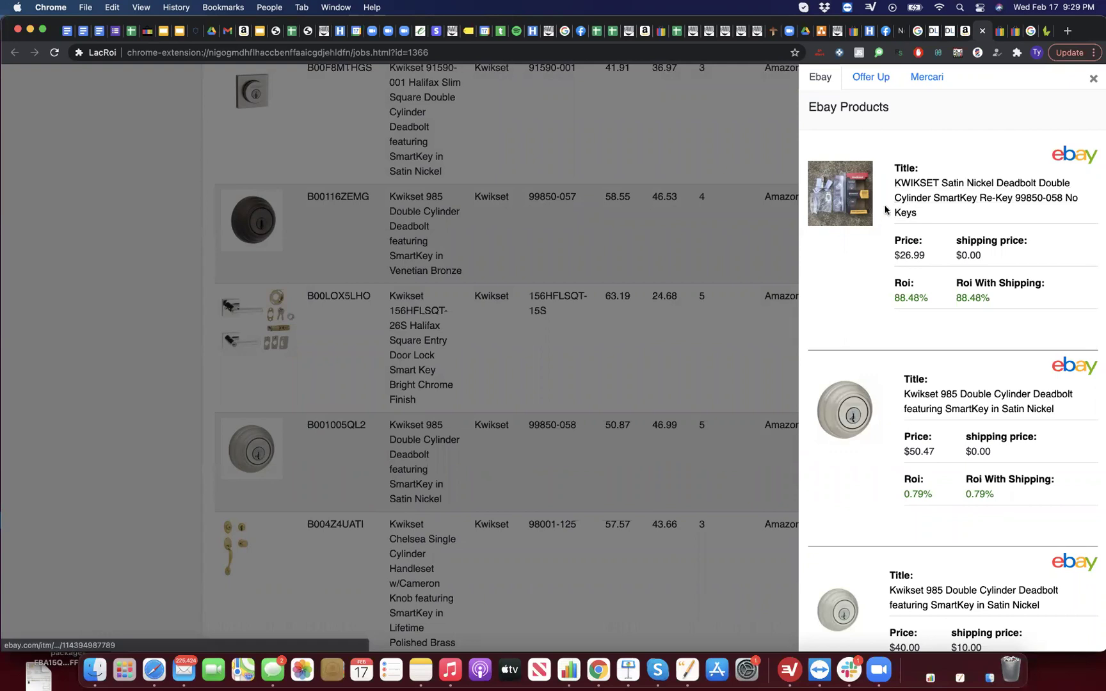
{"action": "scroll", "coordinate": [869, 289], "scroll_direction": "down", "scroll_amount": 5}
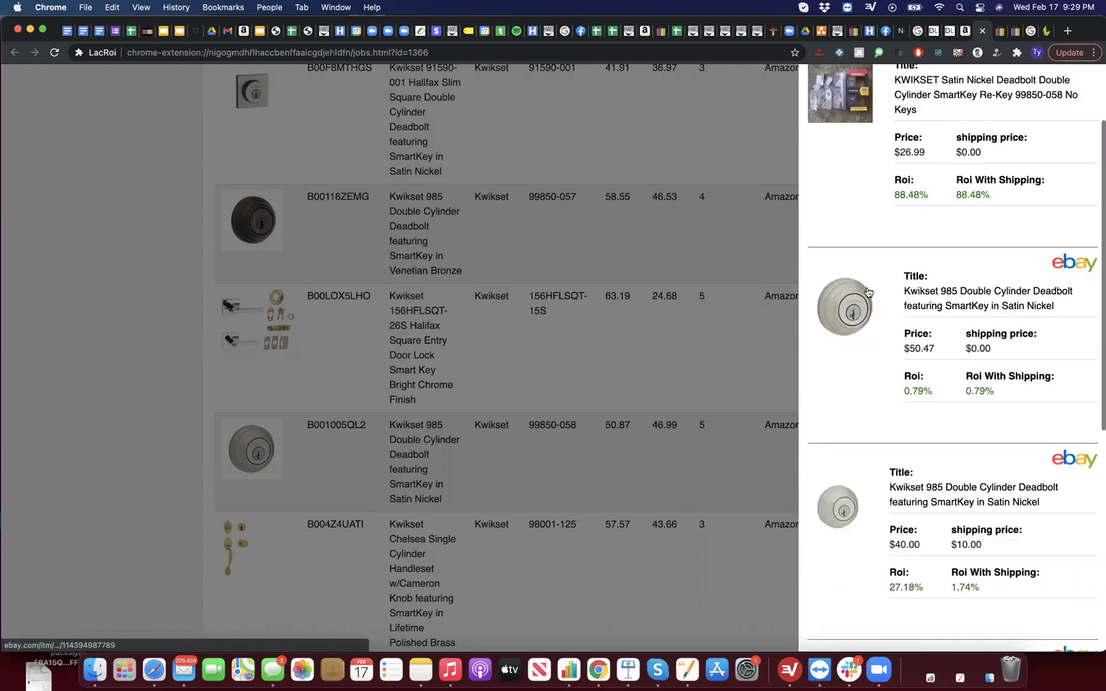
{"action": "scroll", "coordinate": [925, 357], "scroll_direction": "down", "scroll_amount": 3}
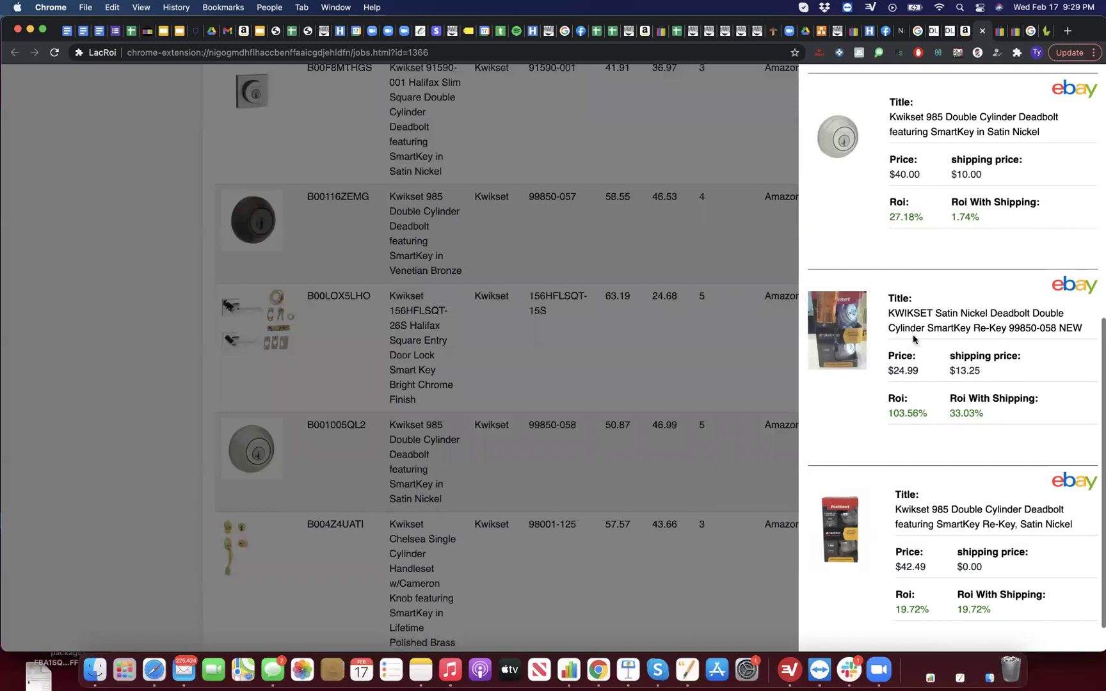
{"action": "scroll", "coordinate": [909, 331], "scroll_direction": "down", "scroll_amount": 1}
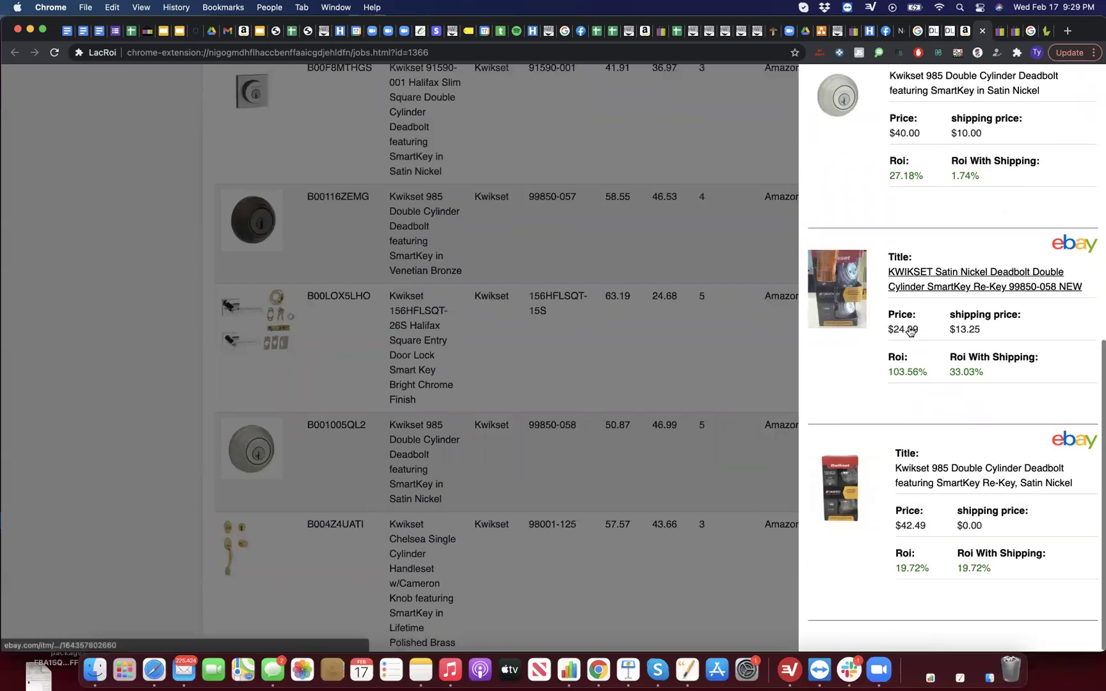
{"action": "left_click_drag", "start_coordinate": [979, 374], "coordinate": [941, 369]}
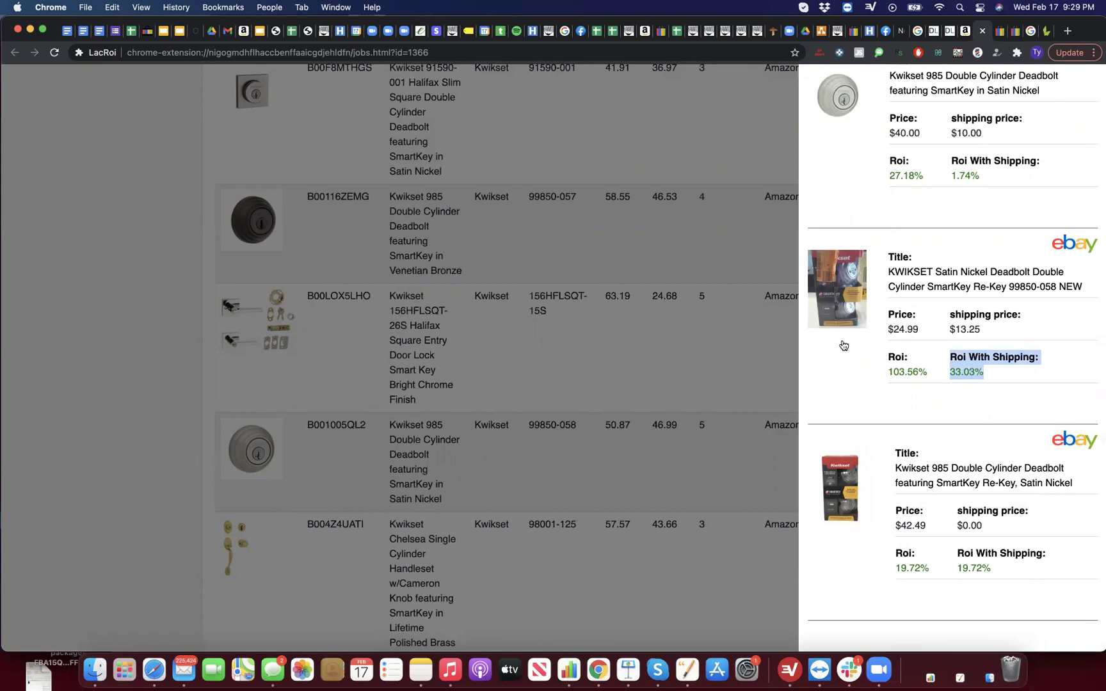
{"action": "left_click", "coordinate": [607, 438]}
Step: Show page 5 of the Top List, then go to the Amazon SmartCode 915 page ($113.86, 24–30% ROI)
{"action": "scroll", "coordinate": [608, 467], "scroll_direction": "down", "scroll_amount": 5}
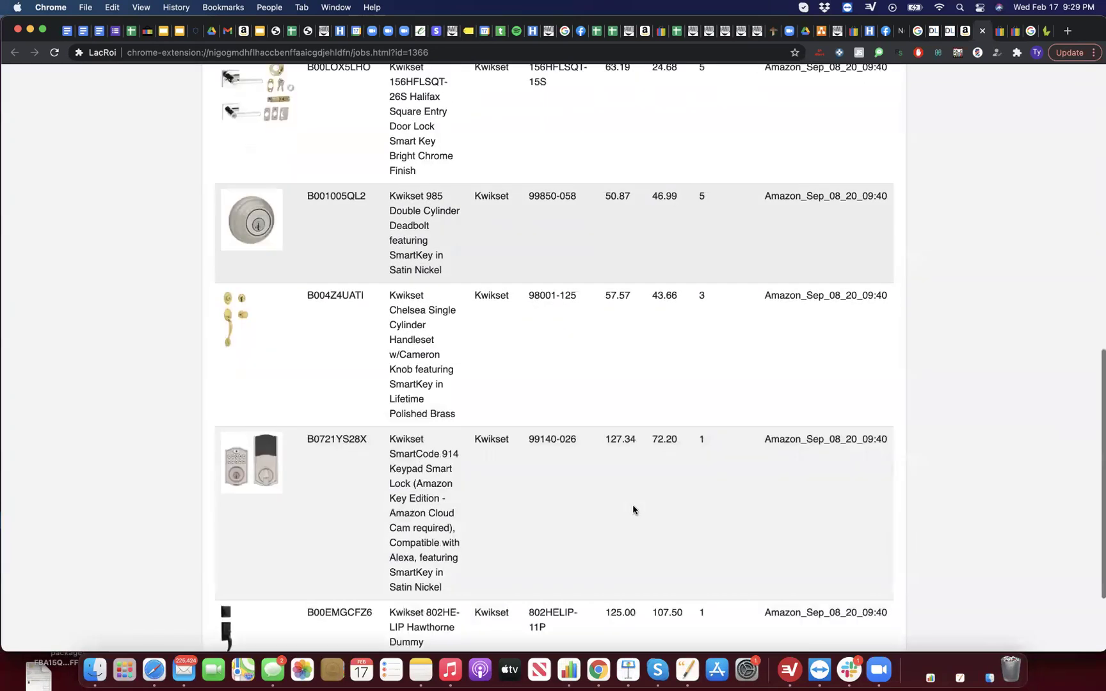
{"action": "scroll", "coordinate": [702, 575], "scroll_direction": "down", "scroll_amount": 3}
{"action": "left_click", "coordinate": [774, 604]}
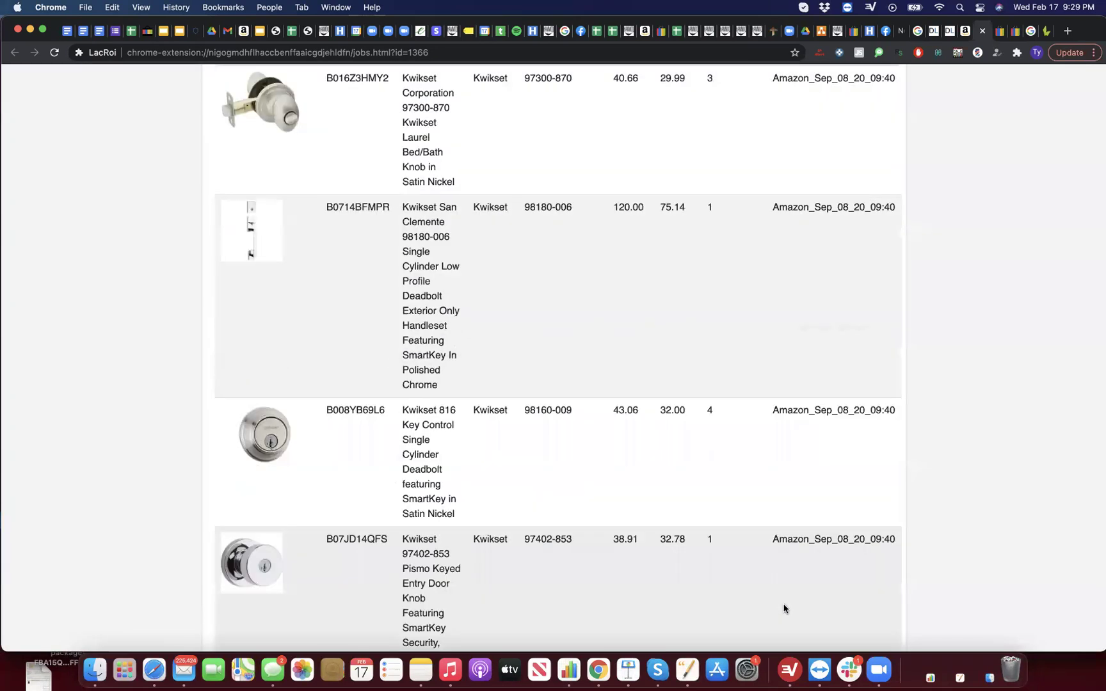
{"action": "scroll", "coordinate": [633, 506], "scroll_direction": "down", "scroll_amount": 5}
{"action": "scroll", "coordinate": [633, 505], "scroll_direction": "up", "scroll_amount": 12}
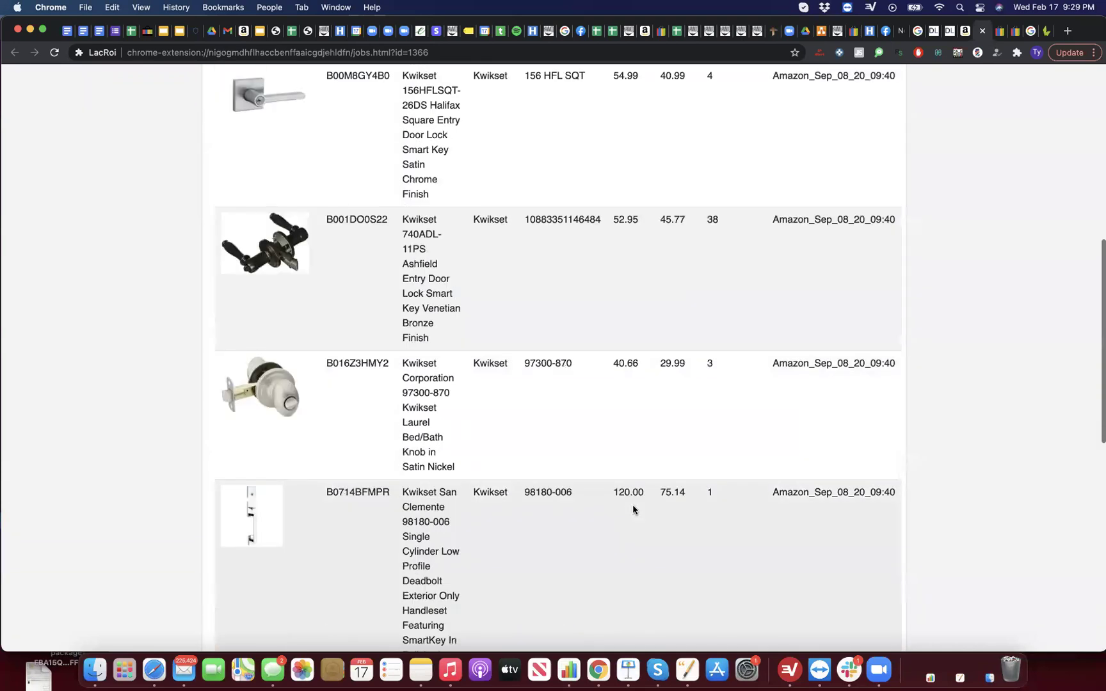
{"action": "scroll", "coordinate": [632, 509], "scroll_direction": "up", "scroll_amount": 8}
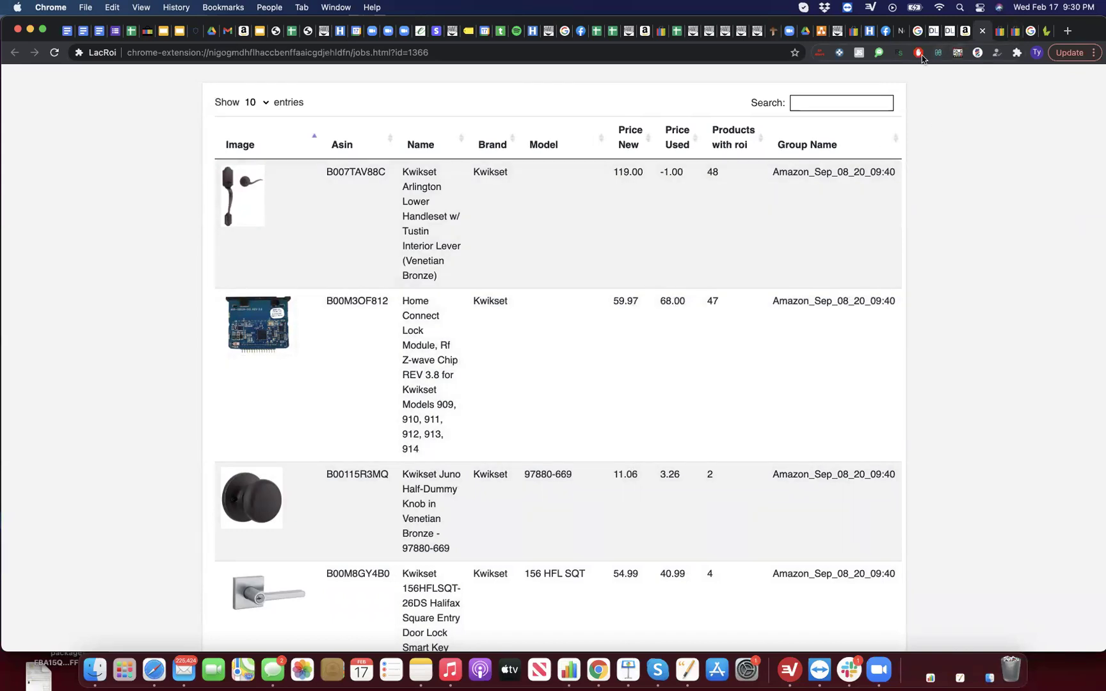
{"action": "left_click", "coordinate": [964, 36]}
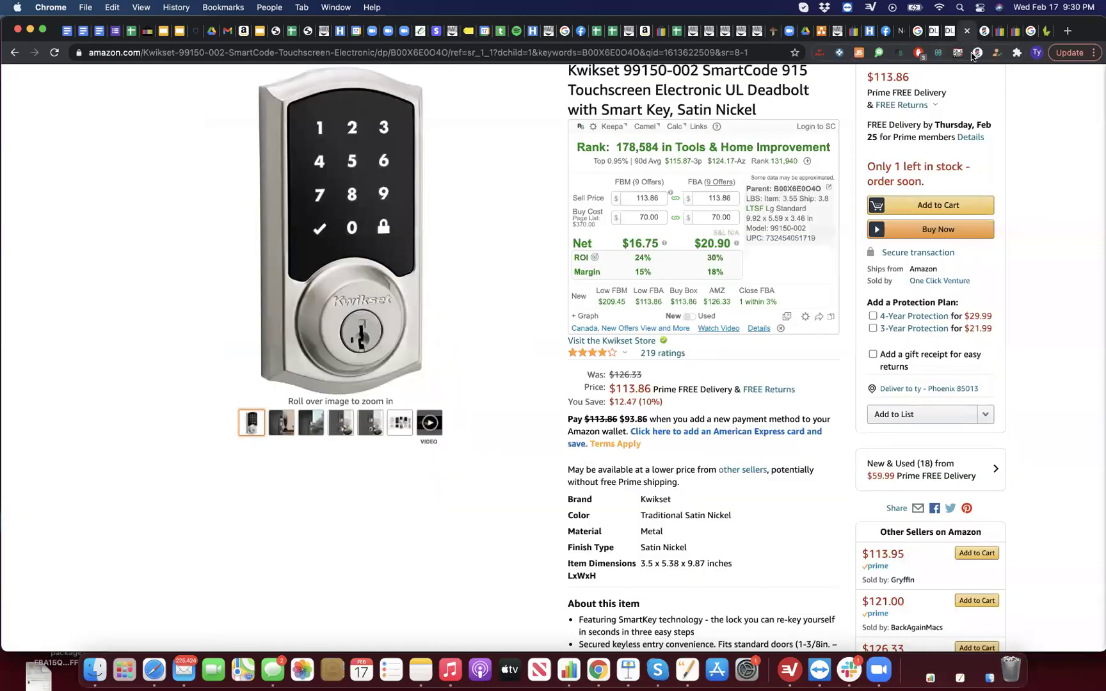
Step: Choose Industrial & Scientific as LacROI's search category, then view the Book Flipper sales rank chart
{"action": "left_click", "coordinate": [973, 55]}
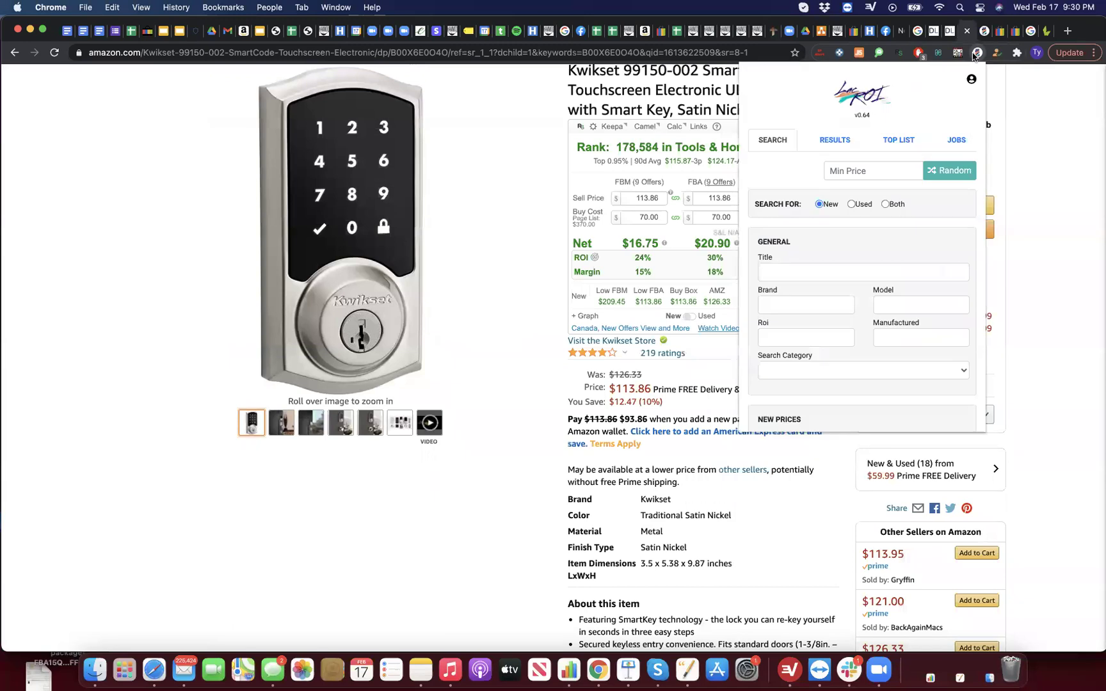
{"action": "left_click", "coordinate": [809, 370]}
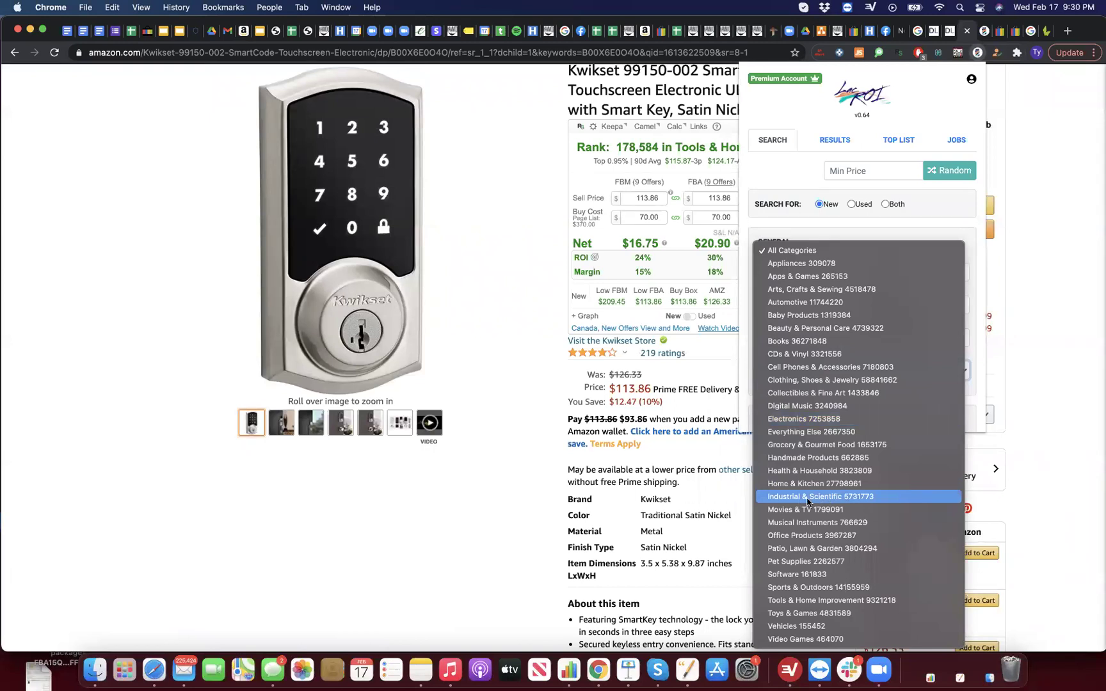
{"action": "left_click", "coordinate": [807, 498]}
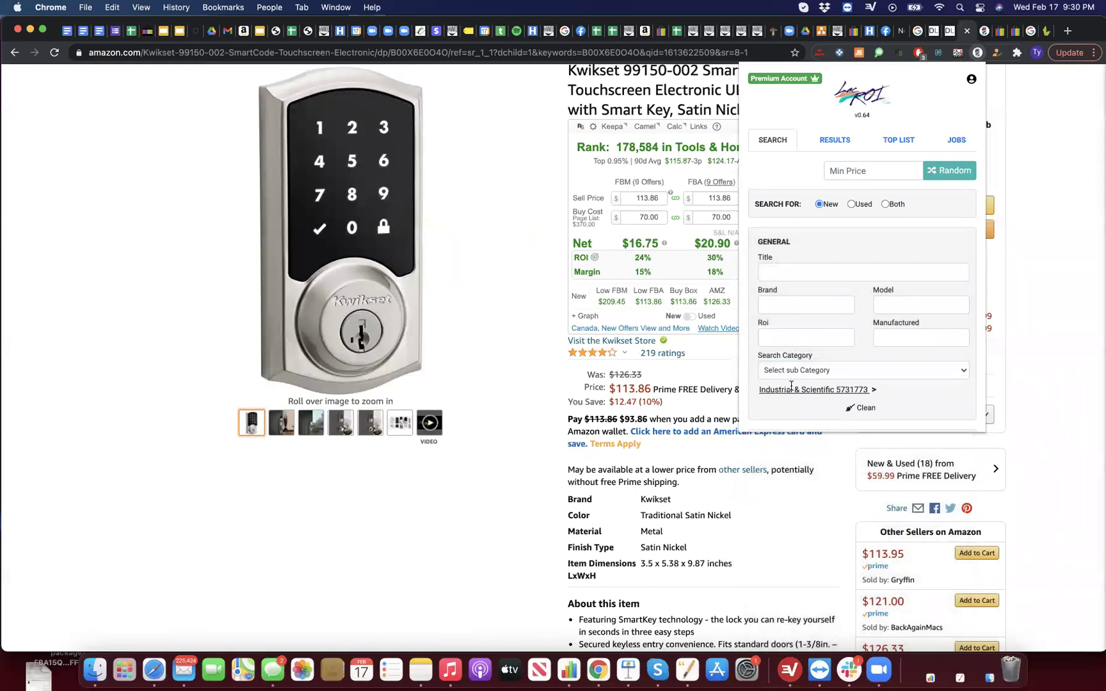
{"action": "left_click", "coordinate": [1046, 31]}
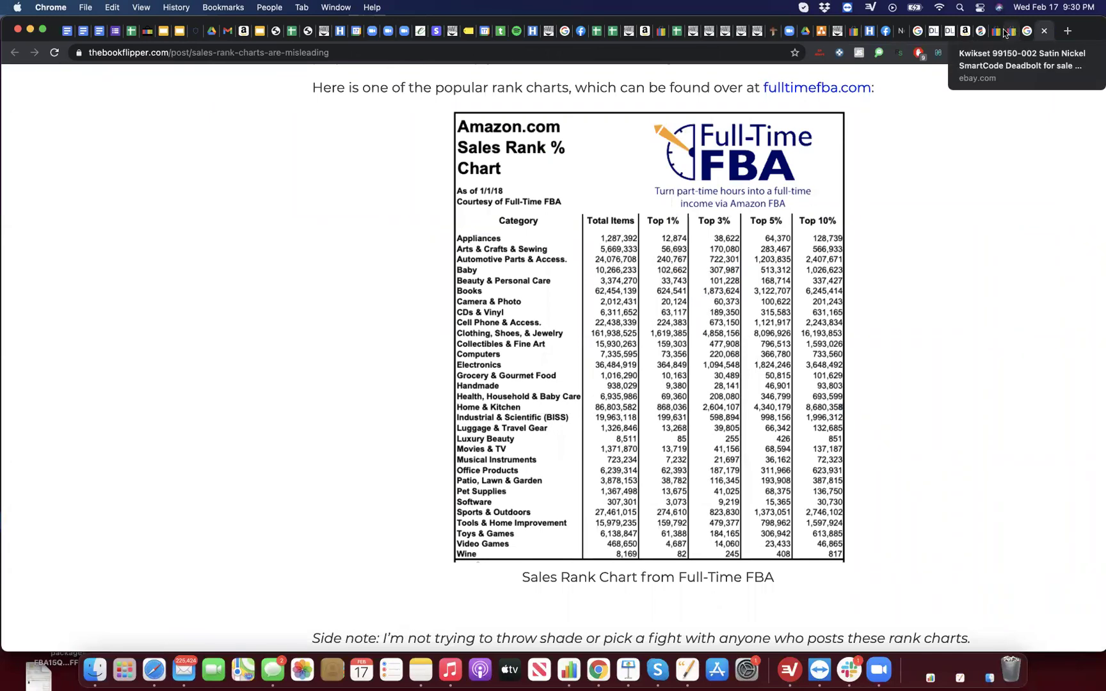
Step: Go to the eBay Kwikset Tustin 968 dummy lever listing and open LacROI's search form
{"action": "left_click", "coordinate": [985, 32]}
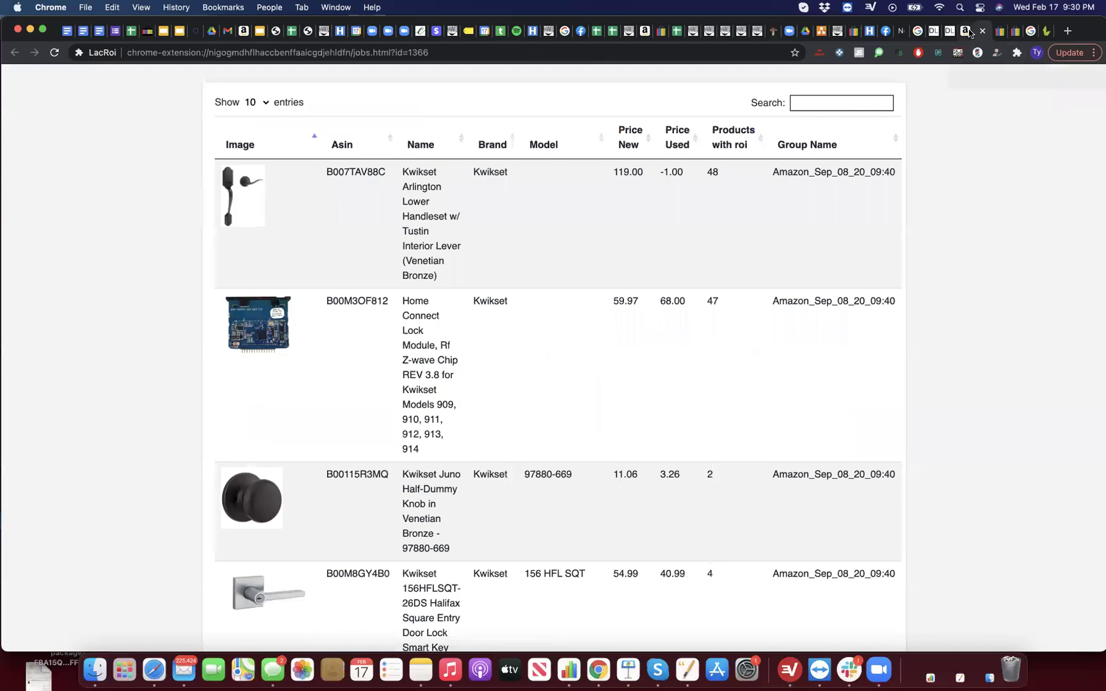
{"action": "left_click", "coordinate": [970, 32]}
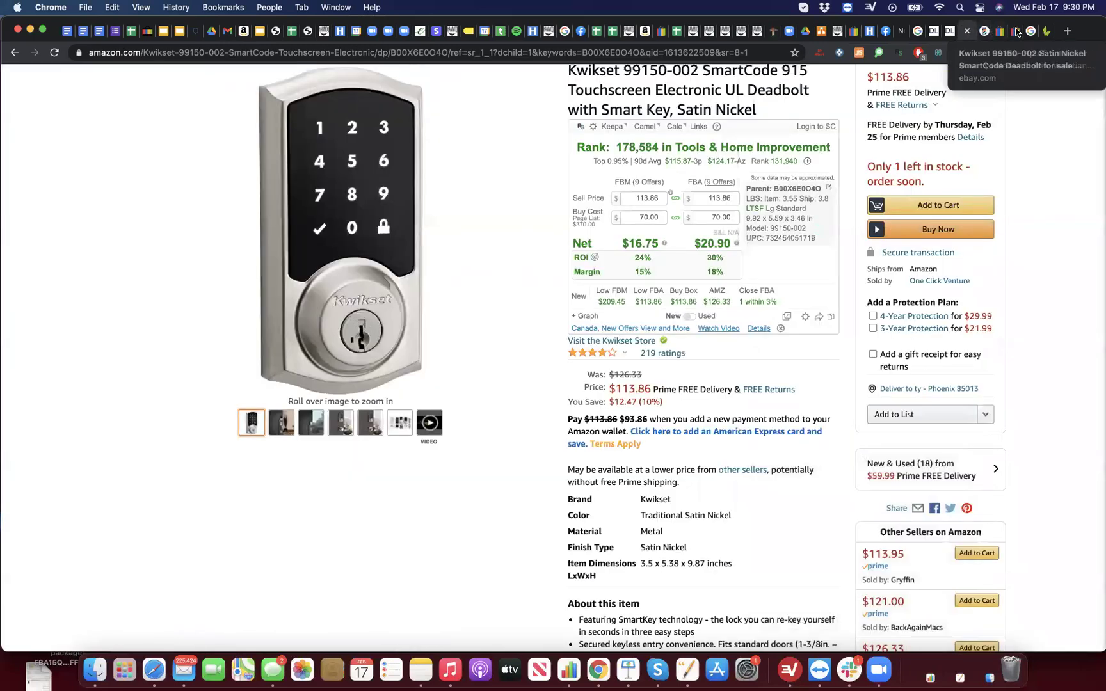
{"action": "left_click", "coordinate": [996, 34]}
{"action": "left_click", "coordinate": [996, 34]}
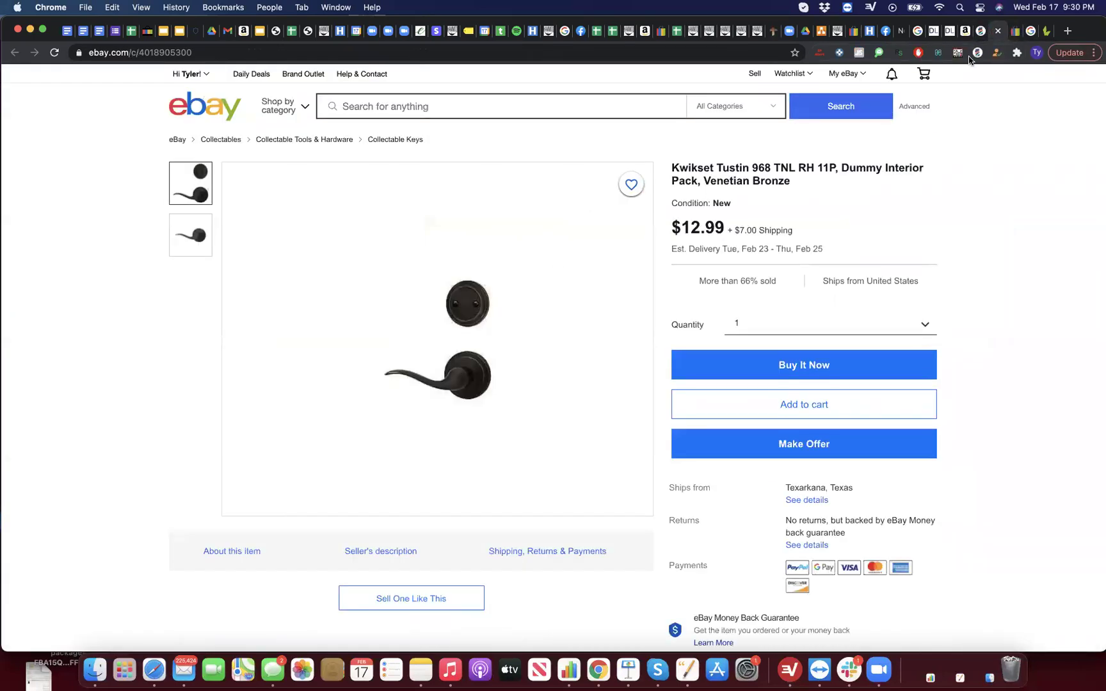
{"action": "left_click", "coordinate": [976, 53]}
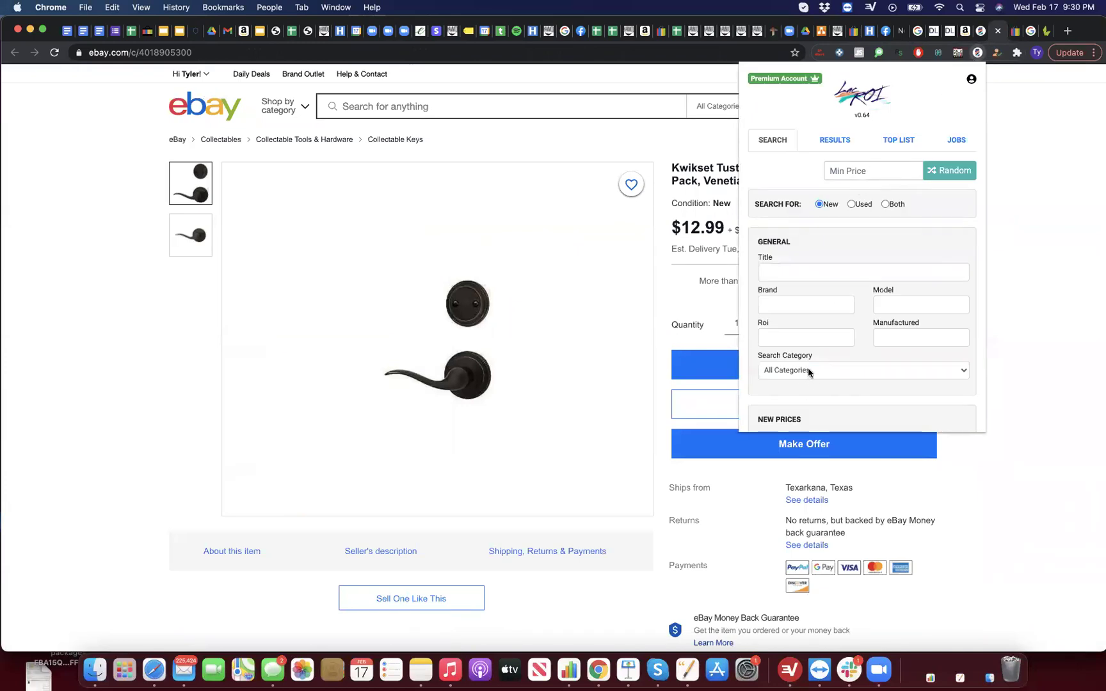
Step: Set the LacROI search category to Industrial & Scientific and scroll to the filters
{"action": "left_click", "coordinate": [807, 370]}
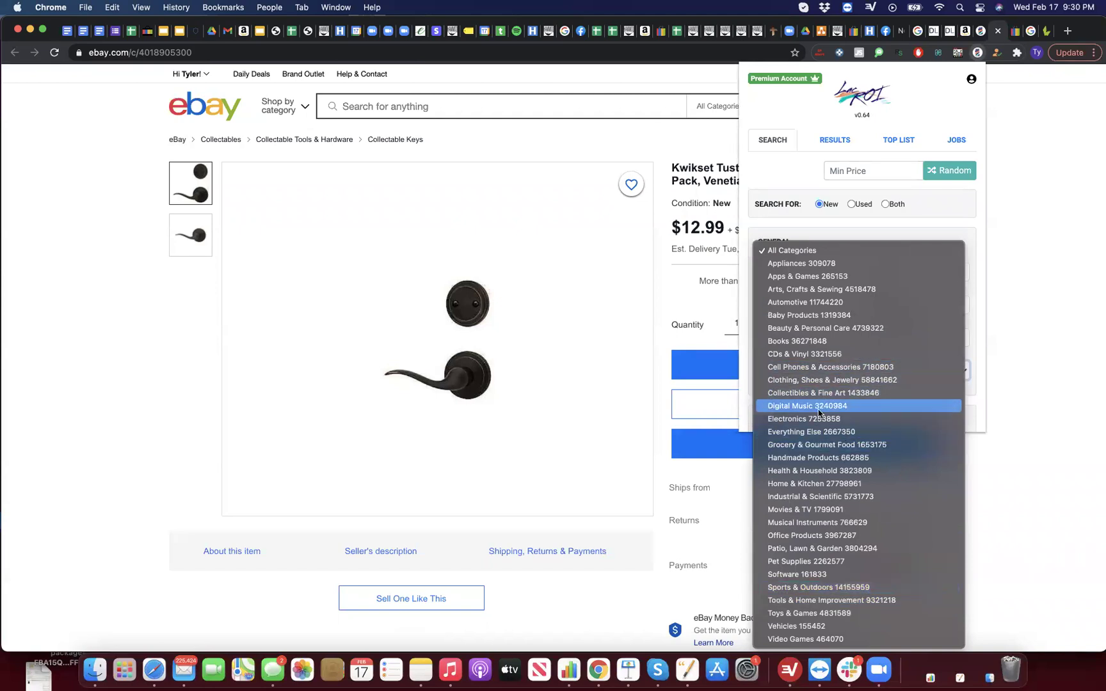
{"action": "left_click", "coordinate": [809, 496]}
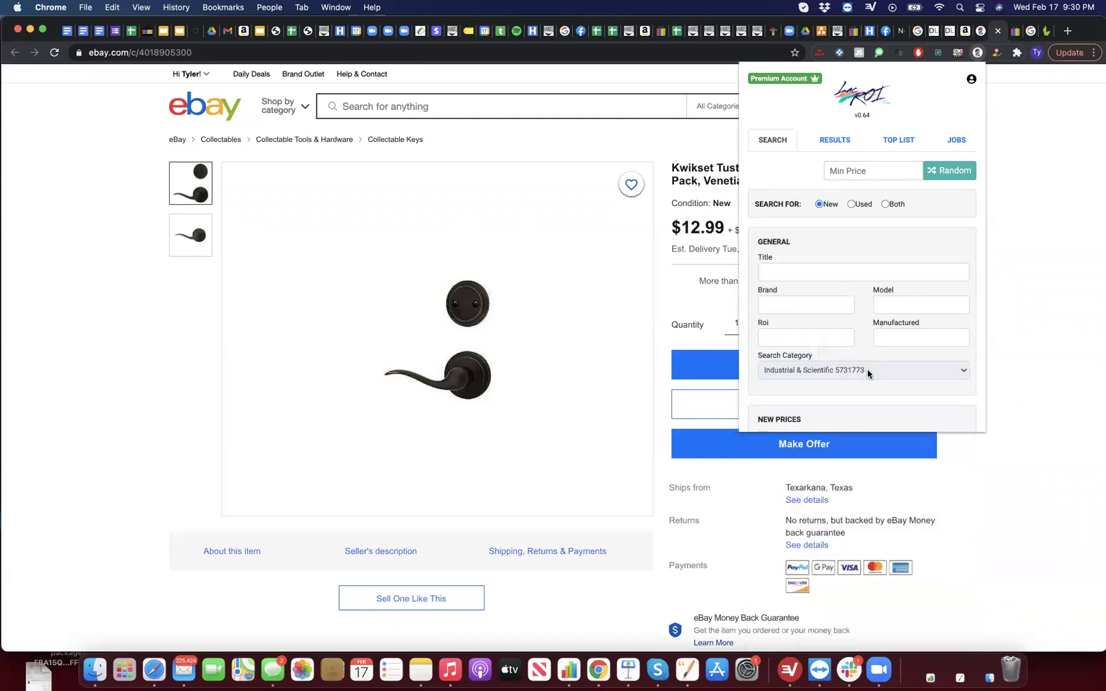
{"action": "scroll", "coordinate": [868, 373], "scroll_direction": "down", "scroll_amount": 5}
{"action": "scroll", "coordinate": [868, 374], "scroll_direction": "down", "scroll_amount": 3}
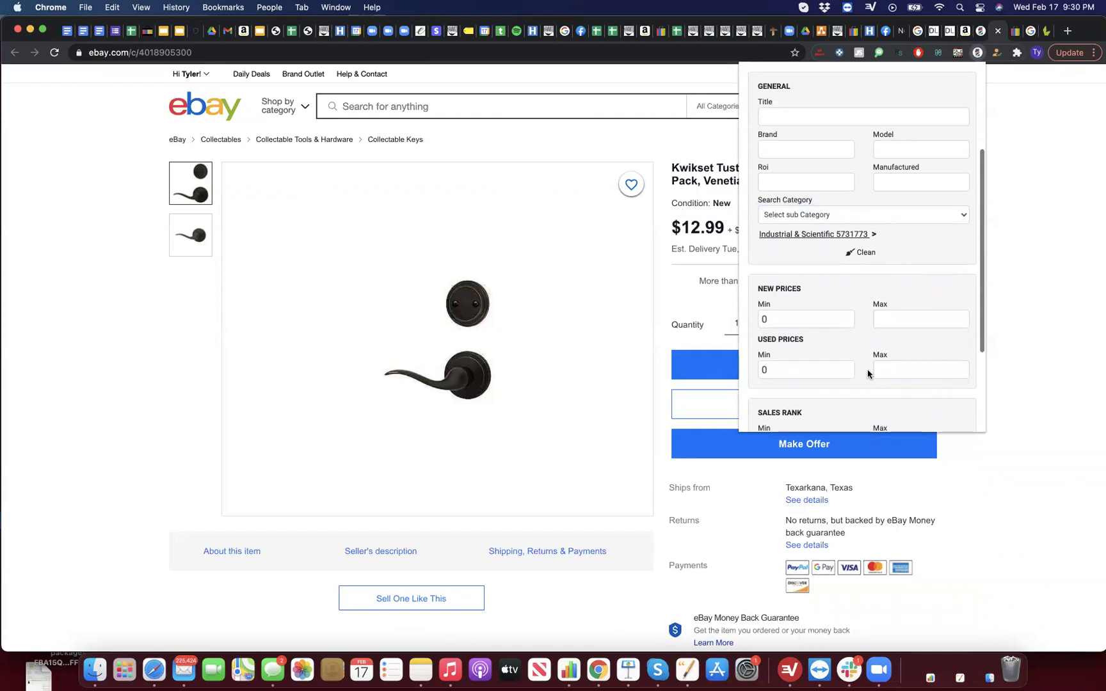
{"action": "scroll", "coordinate": [808, 355], "scroll_direction": "up", "scroll_amount": 5}
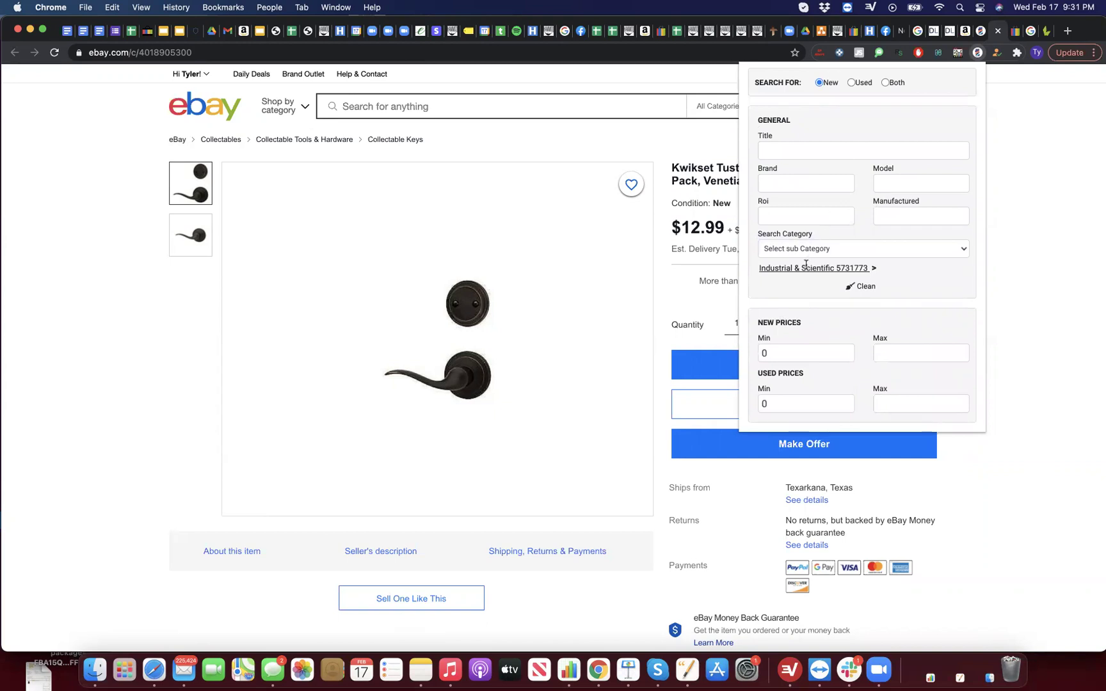
{"action": "scroll", "coordinate": [805, 261], "scroll_direction": "down", "scroll_amount": 1}
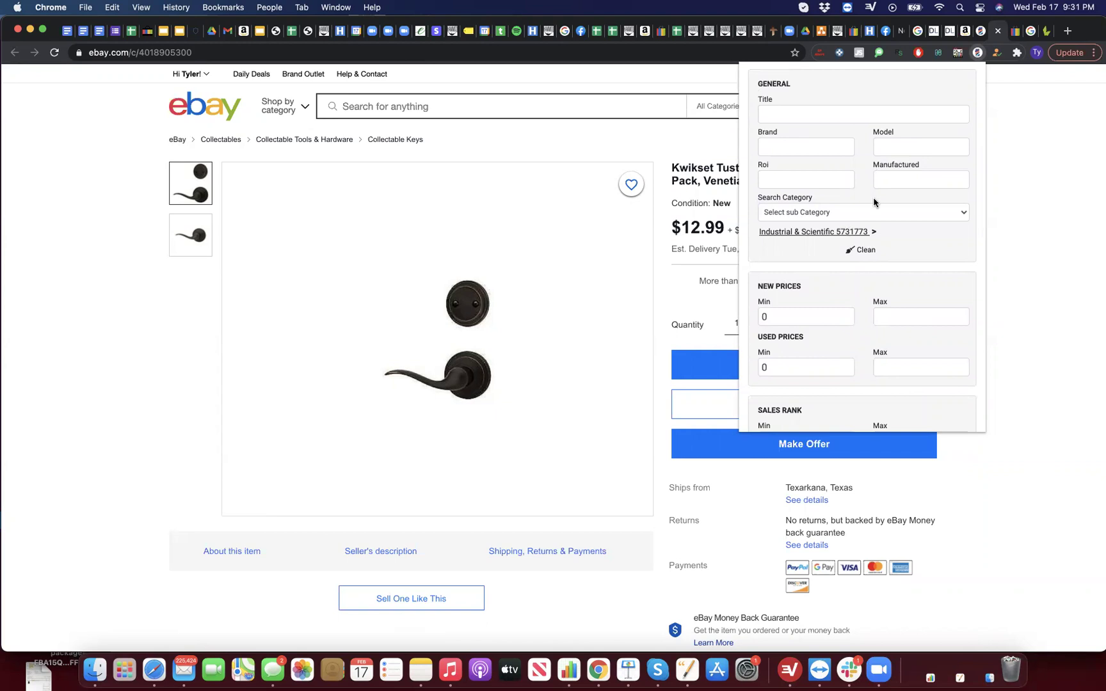
{"action": "scroll", "coordinate": [859, 290], "scroll_direction": "down", "scroll_amount": 4}
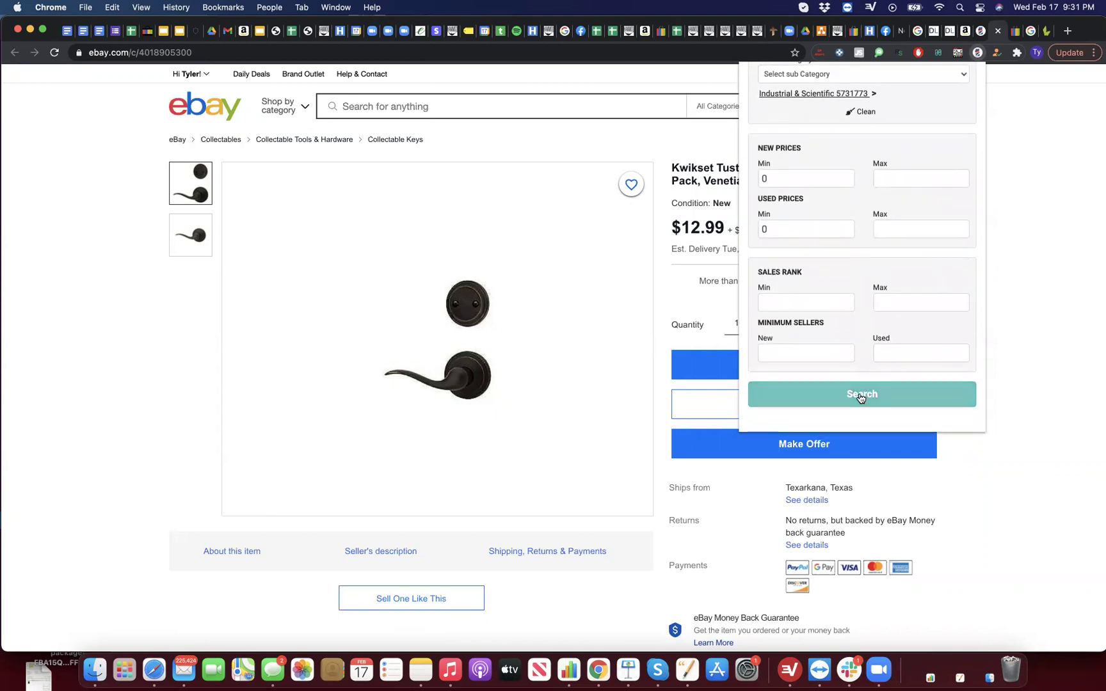
Step: Filter new prices from 20 to 9999 and sales rank from 150000 to 155000
{"action": "left_click", "coordinate": [813, 180]}
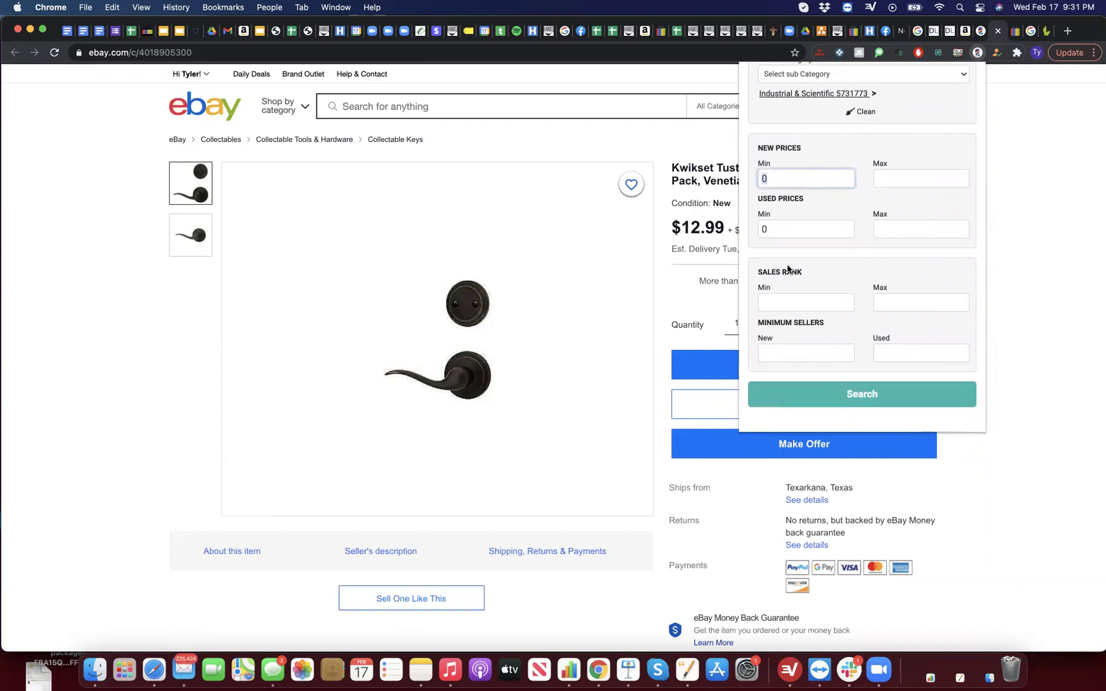
{"action": "type", "text": "20"}
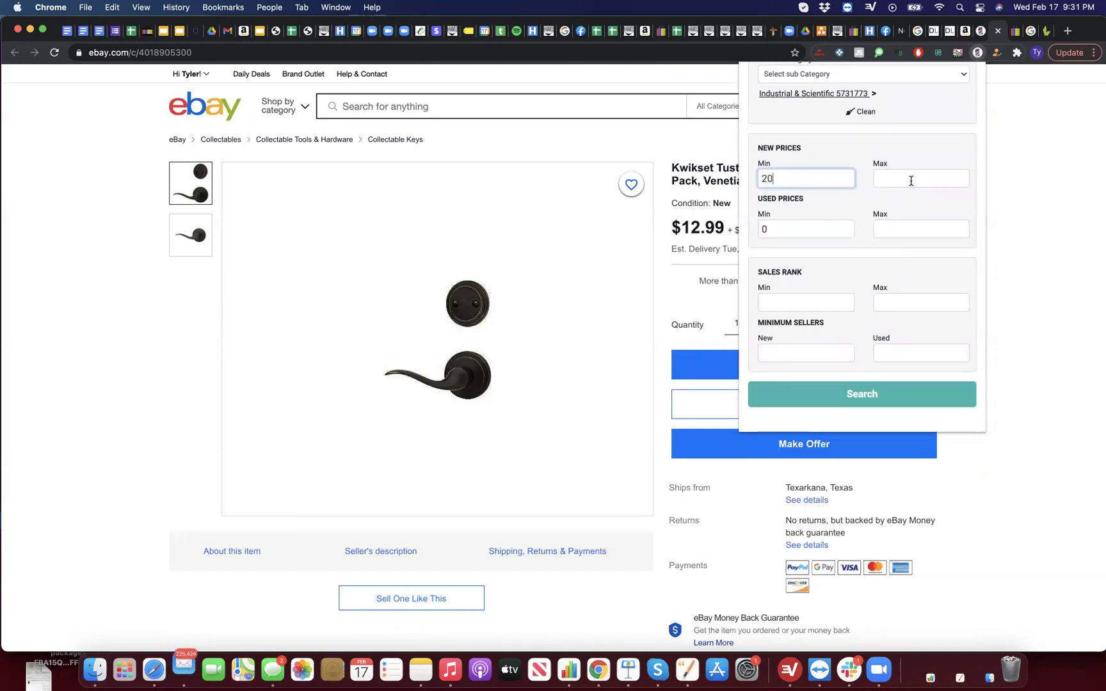
{"action": "left_click", "coordinate": [909, 179]}
{"action": "type", "text": "9999"}
{"action": "left_click", "coordinate": [830, 296]}
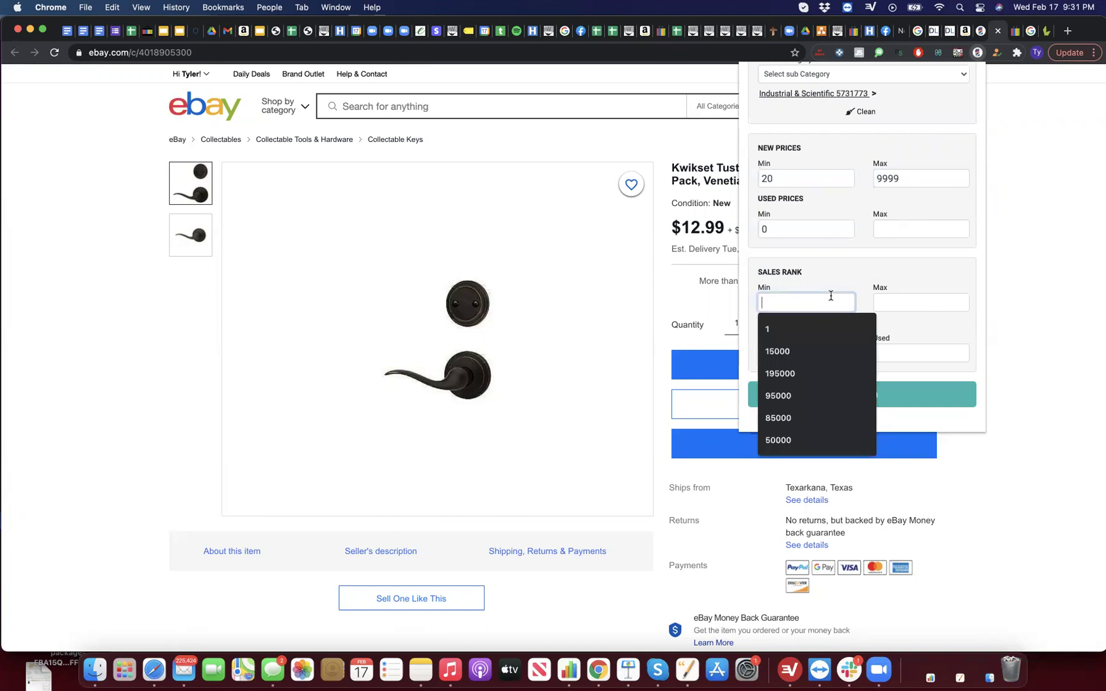
{"action": "type", "text": "150000"}
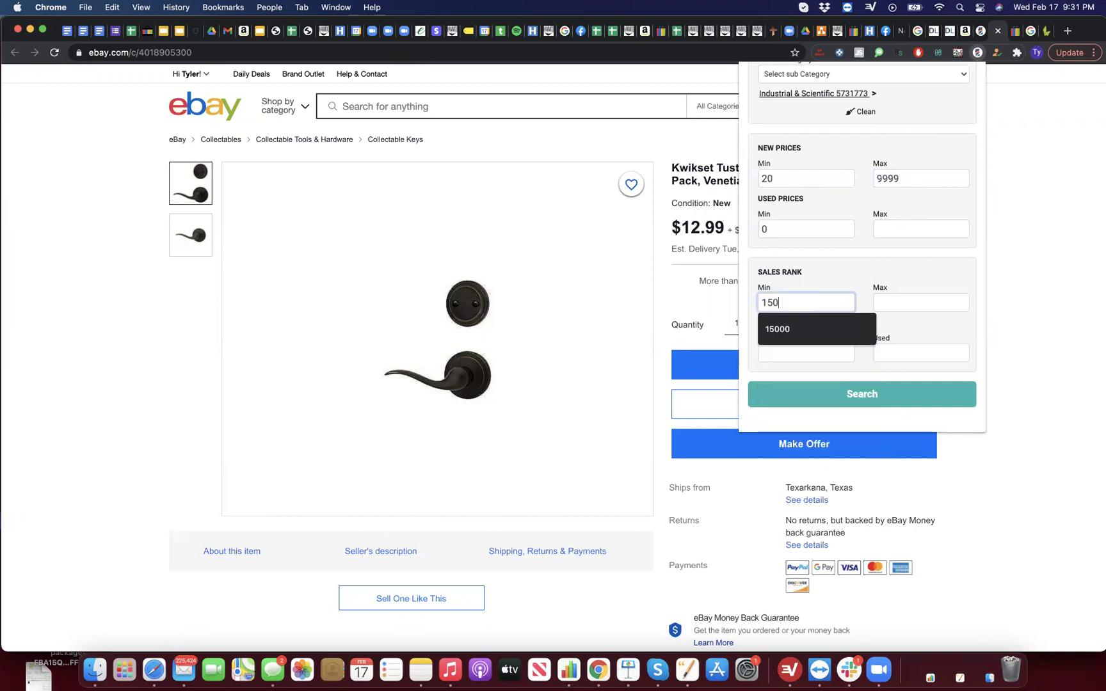
{"action": "left_click", "coordinate": [911, 298]}
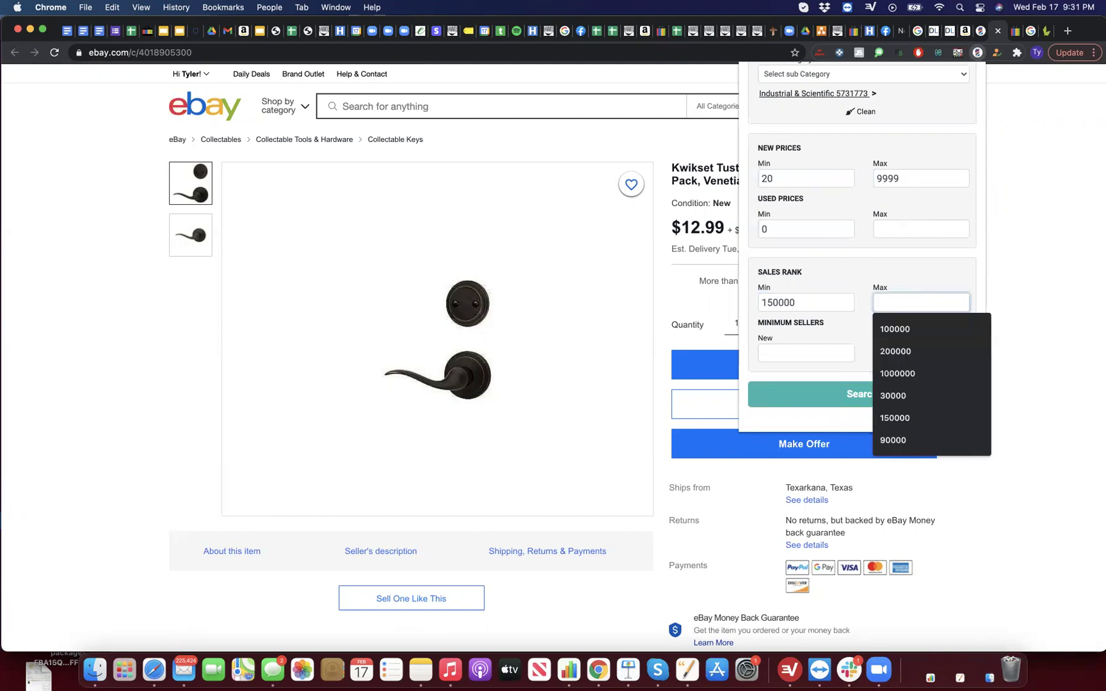
{"action": "type", "text": "155"}
{"action": "key", "text": "BackSpace"}
{"action": "key", "text": "BackSpace"}
{"action": "type", "text": "55000"}
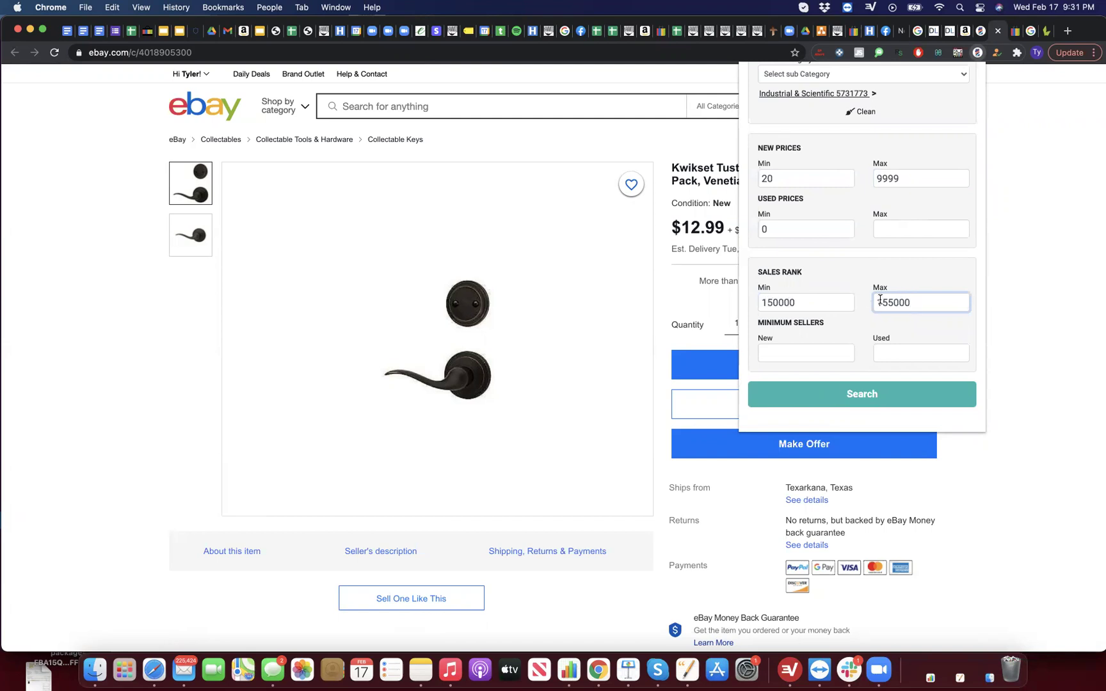
Step: Run LacROI's filtered search to list Amazon products, including the Cane Creek forty 40 headset at 41.99
{"action": "left_click", "coordinate": [845, 387]}
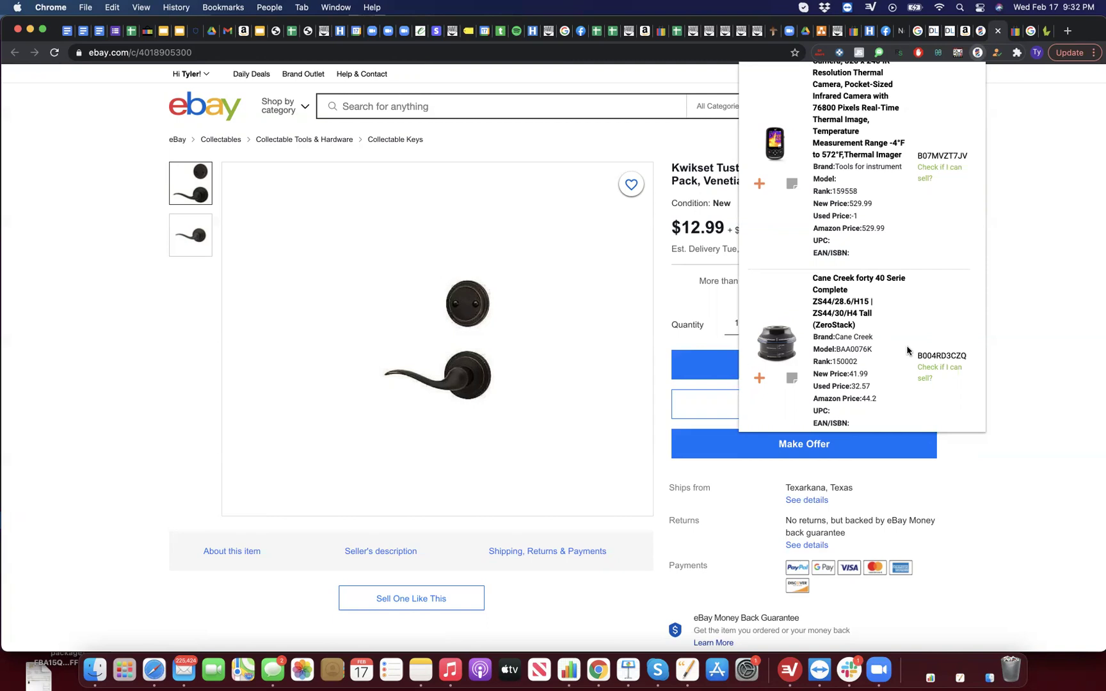
Step: Search eBay for the HHIP 2420-0350 adapter from LacROI's results list
{"action": "mouse_move", "coordinate": [858, 316]}
{"action": "scroll", "coordinate": [863, 309], "scroll_direction": "down", "scroll_amount": 1}
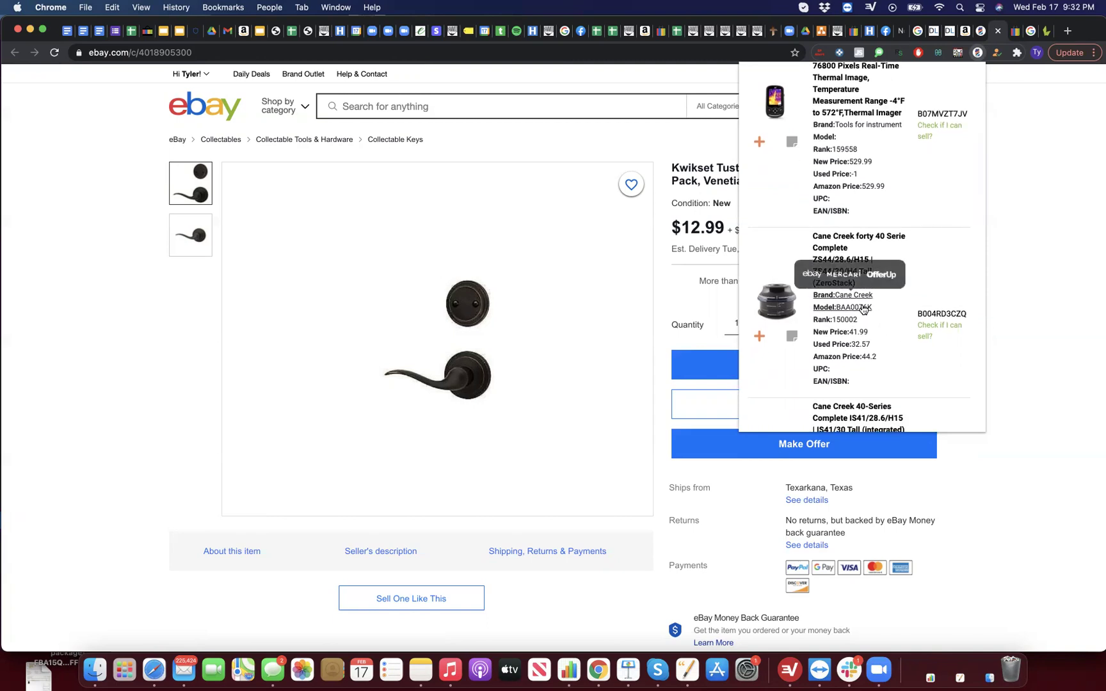
{"action": "scroll", "coordinate": [863, 309], "scroll_direction": "up", "scroll_amount": 2}
{"action": "scroll", "coordinate": [866, 313], "scroll_direction": "up", "scroll_amount": 5}
{"action": "scroll", "coordinate": [866, 312], "scroll_direction": "down", "scroll_amount": 5}
{"action": "scroll", "coordinate": [866, 313], "scroll_direction": "down", "scroll_amount": 15}
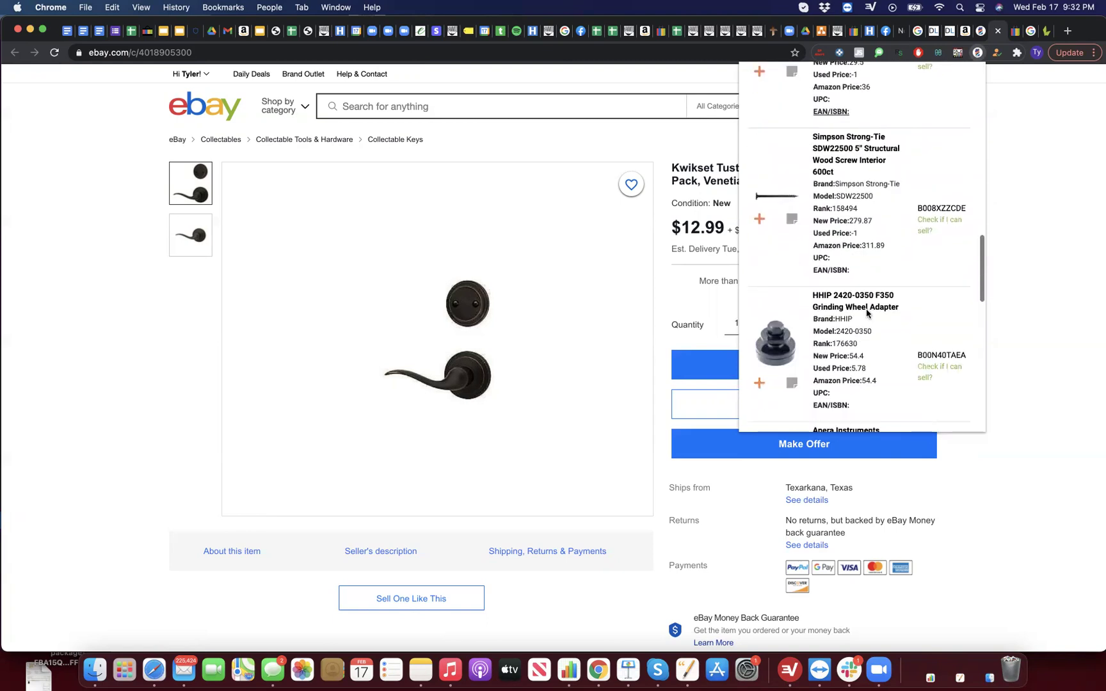
{"action": "scroll", "coordinate": [866, 313], "scroll_direction": "down", "scroll_amount": 2}
{"action": "mouse_move", "coordinate": [844, 261]}
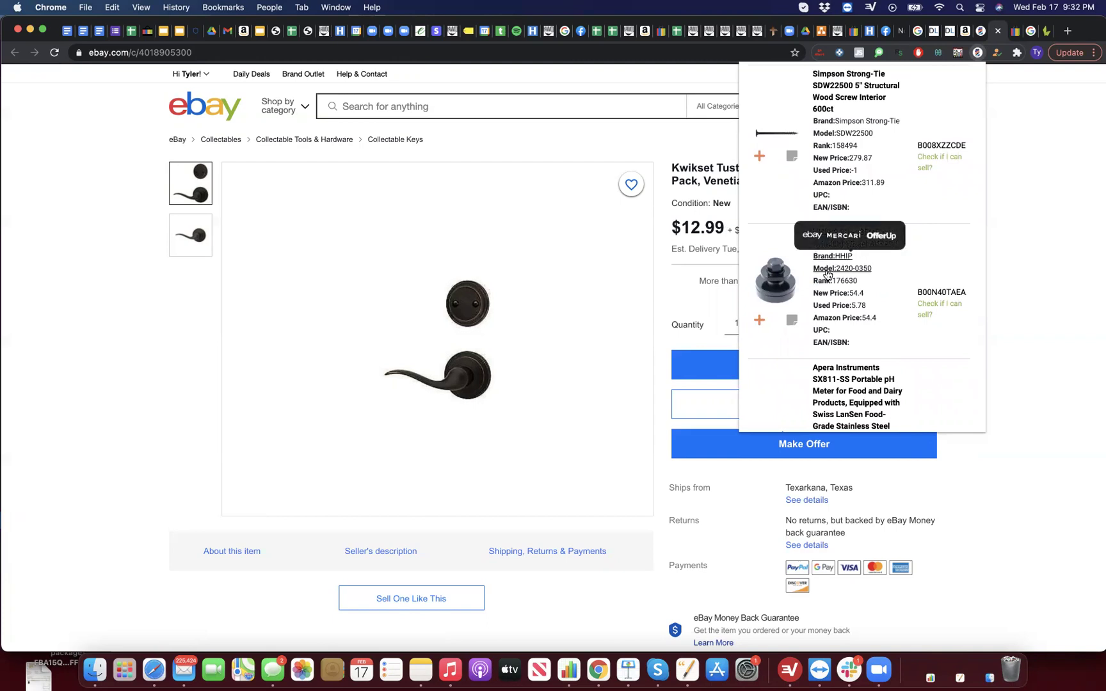
{"action": "scroll", "coordinate": [825, 273], "scroll_direction": "up", "scroll_amount": 7}
{"action": "scroll", "coordinate": [825, 266], "scroll_direction": "down", "scroll_amount": 5}
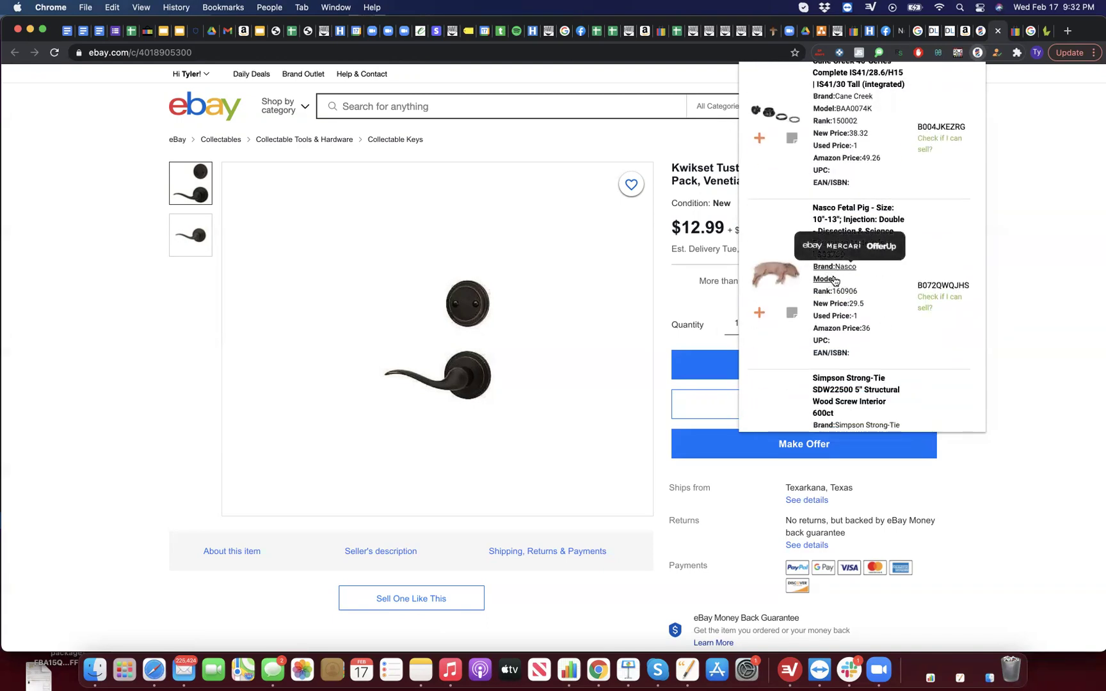
{"action": "scroll", "coordinate": [831, 282], "scroll_direction": "down", "scroll_amount": 8}
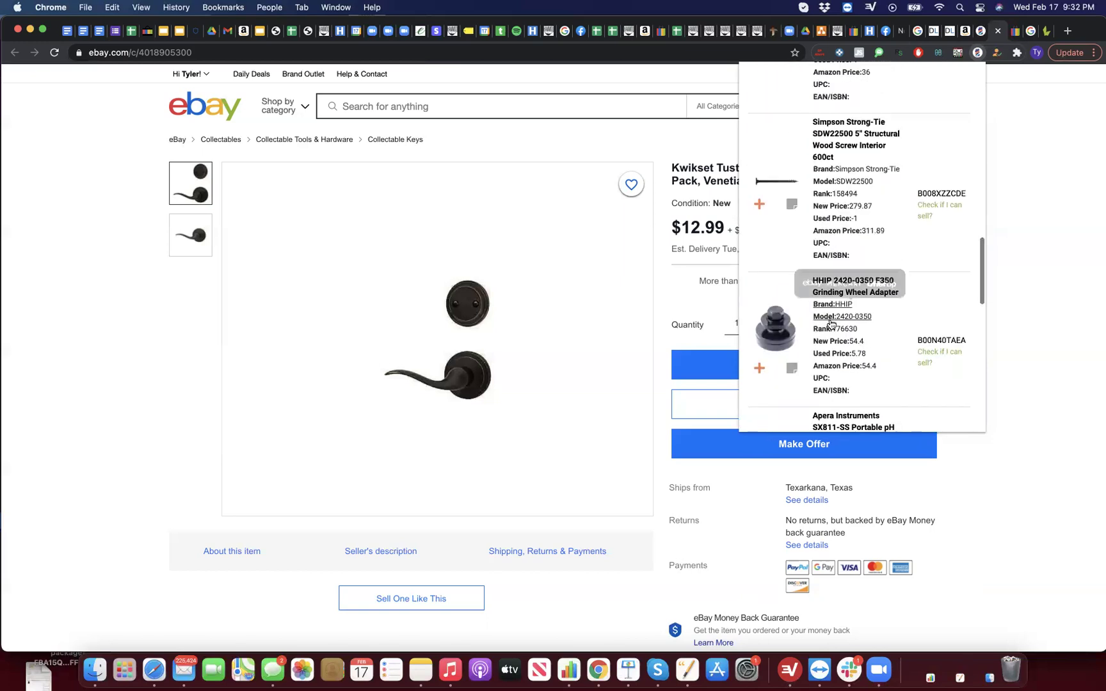
{"action": "left_click", "coordinate": [812, 283]}
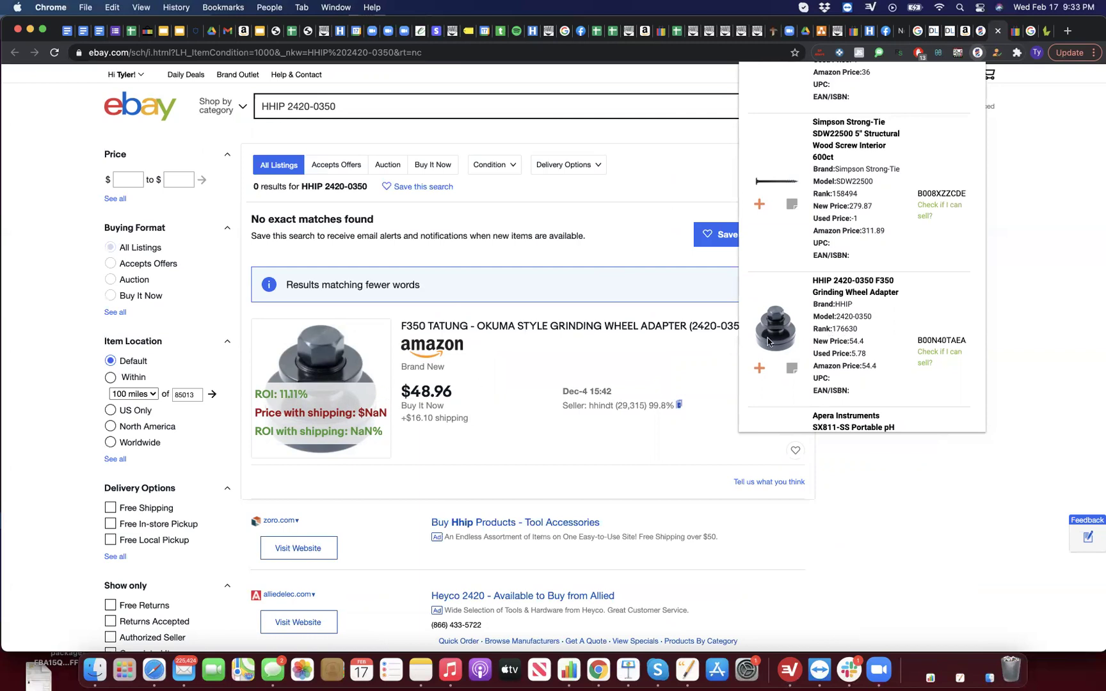
Step: Search eBay for the Apera Instruments AI452 meter, then load the next results page
{"action": "scroll", "coordinate": [799, 334], "scroll_direction": "down", "scroll_amount": 3}
{"action": "scroll", "coordinate": [799, 334], "scroll_direction": "down", "scroll_amount": 3}
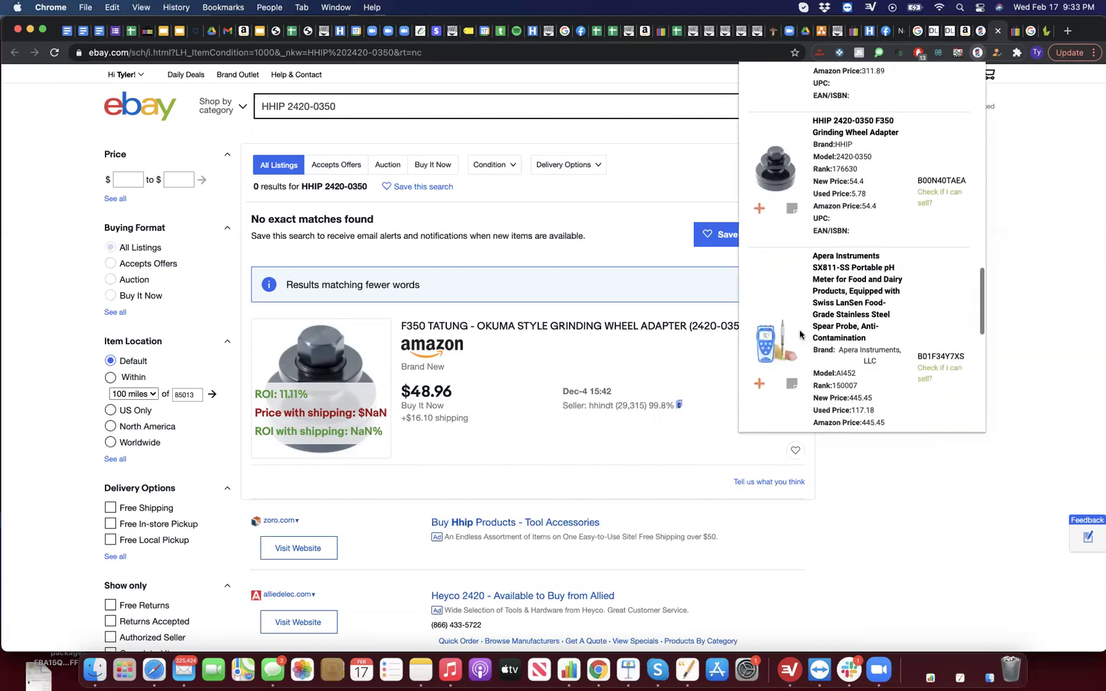
{"action": "left_click", "coordinate": [849, 313]}
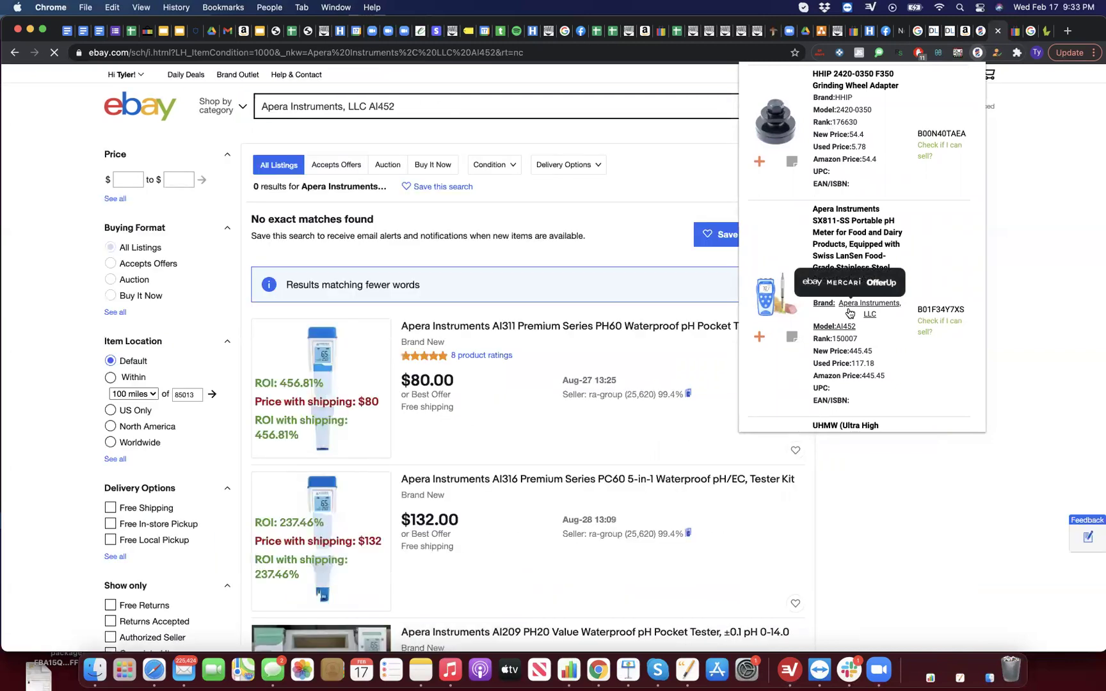
{"action": "scroll", "coordinate": [849, 313], "scroll_direction": "down", "scroll_amount": 4}
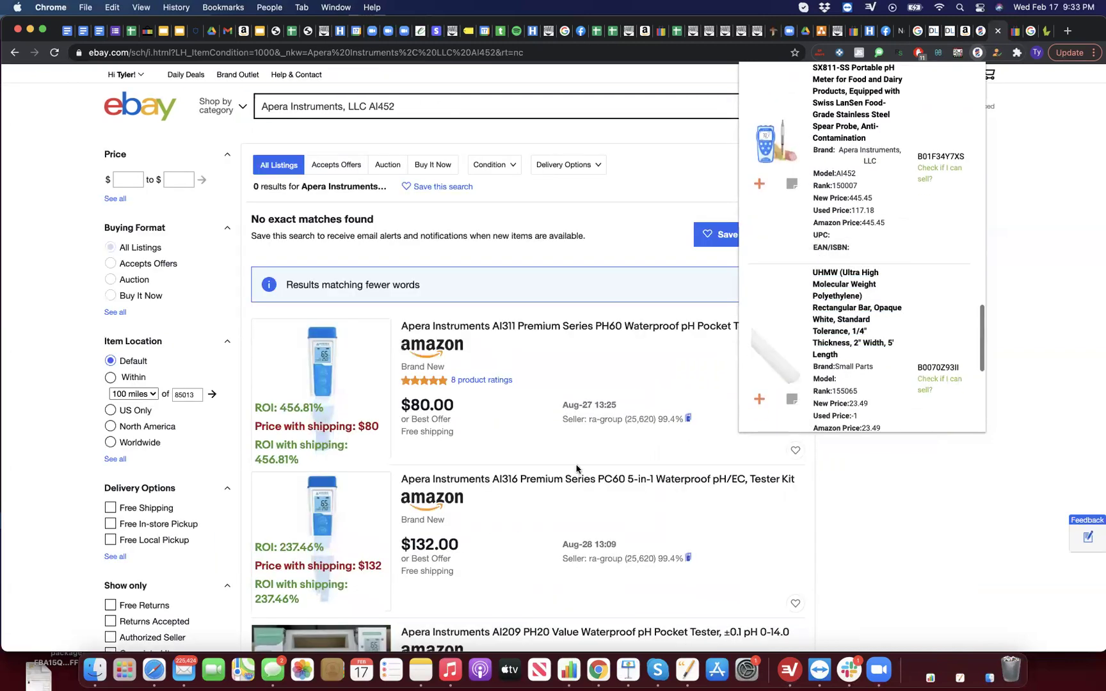
{"action": "scroll", "coordinate": [576, 469], "scroll_direction": "down", "scroll_amount": 2}
{"action": "scroll", "coordinate": [576, 469], "scroll_direction": "down", "scroll_amount": 2}
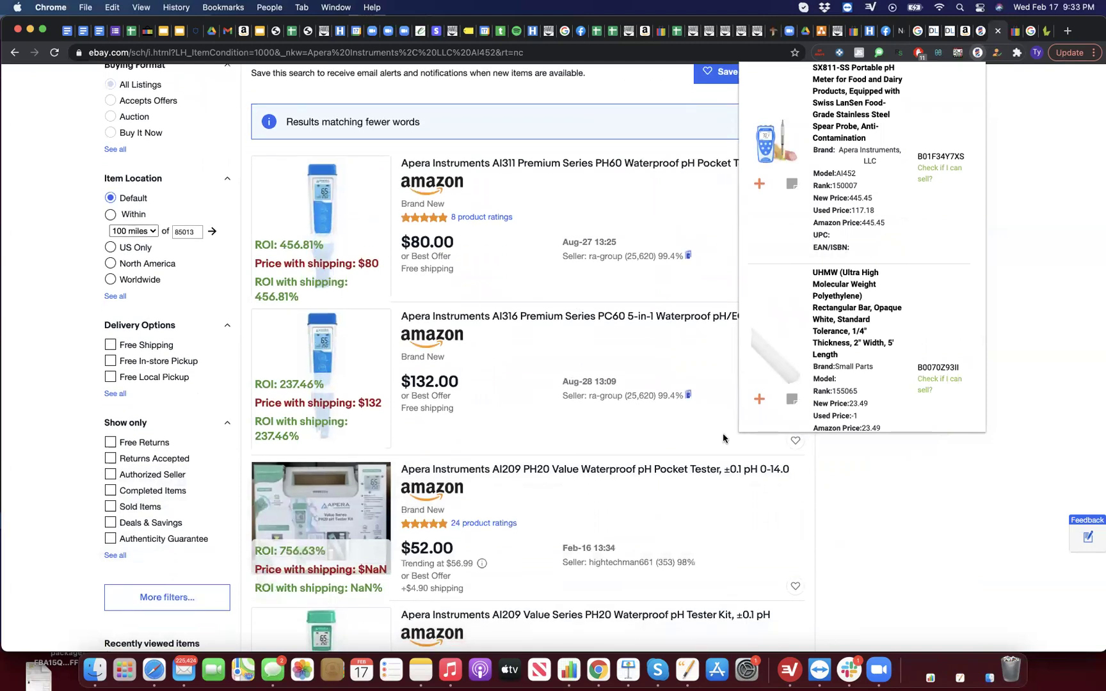
{"action": "scroll", "coordinate": [879, 378], "scroll_direction": "down", "scroll_amount": 3}
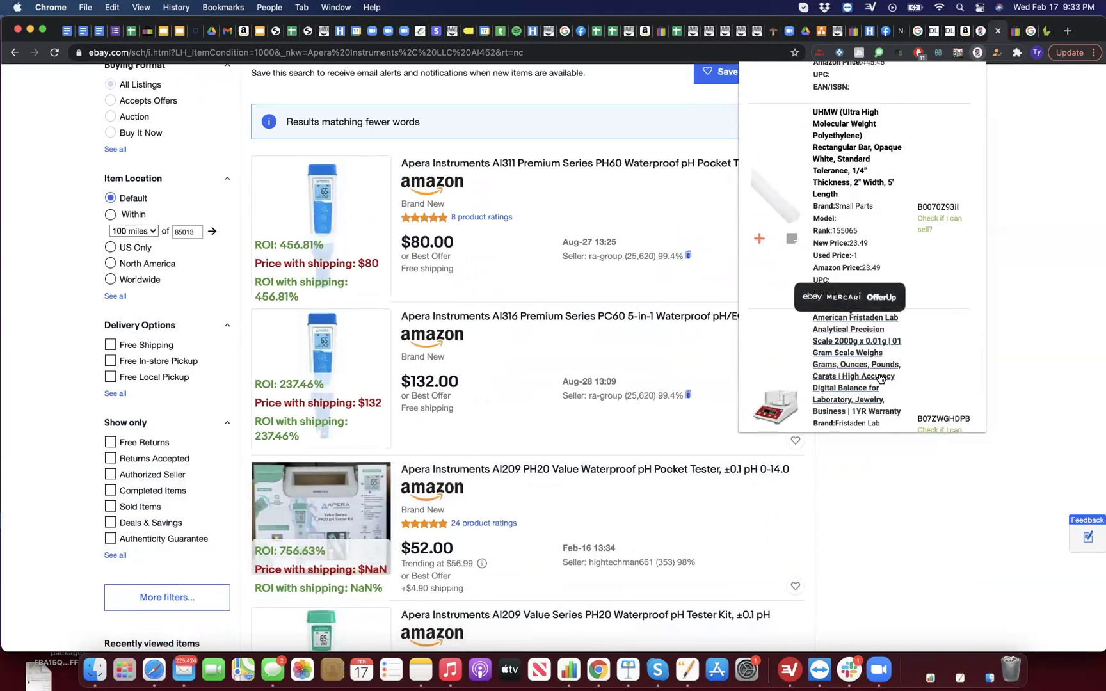
{"action": "scroll", "coordinate": [880, 378], "scroll_direction": "down", "scroll_amount": 3}
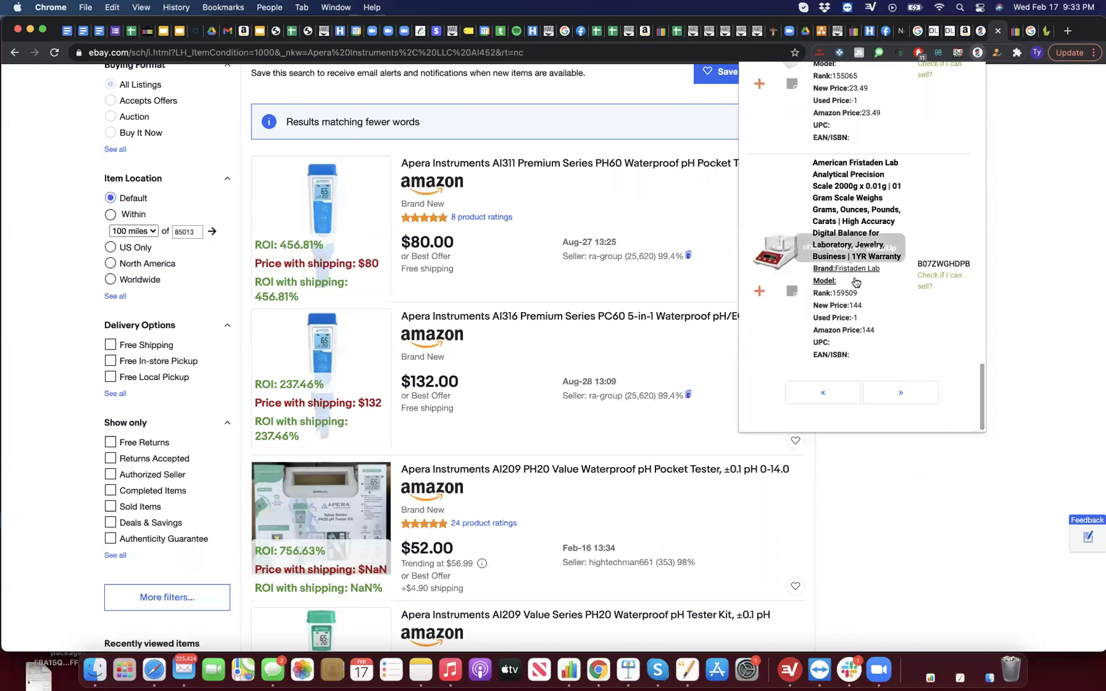
{"action": "left_click", "coordinate": [890, 398]}
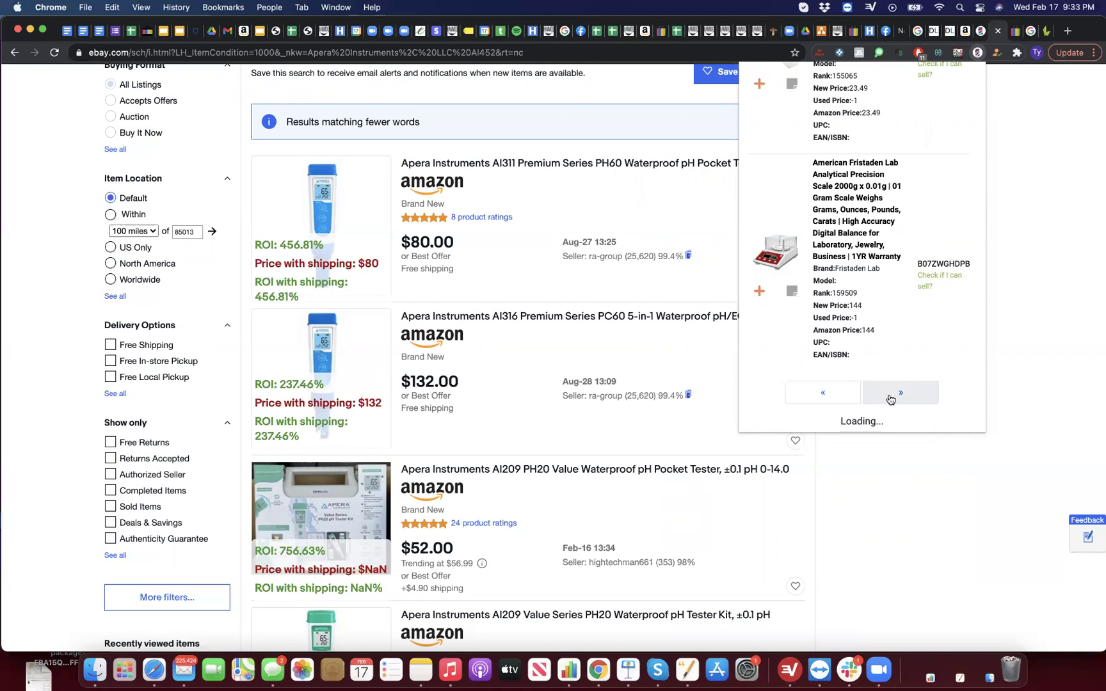
Step: Search eBay for the M6x118 and M4.5x48 O-ring models
{"action": "scroll", "coordinate": [885, 296], "scroll_direction": "up", "scroll_amount": 3}
{"action": "scroll", "coordinate": [882, 291], "scroll_direction": "up", "scroll_amount": 1}
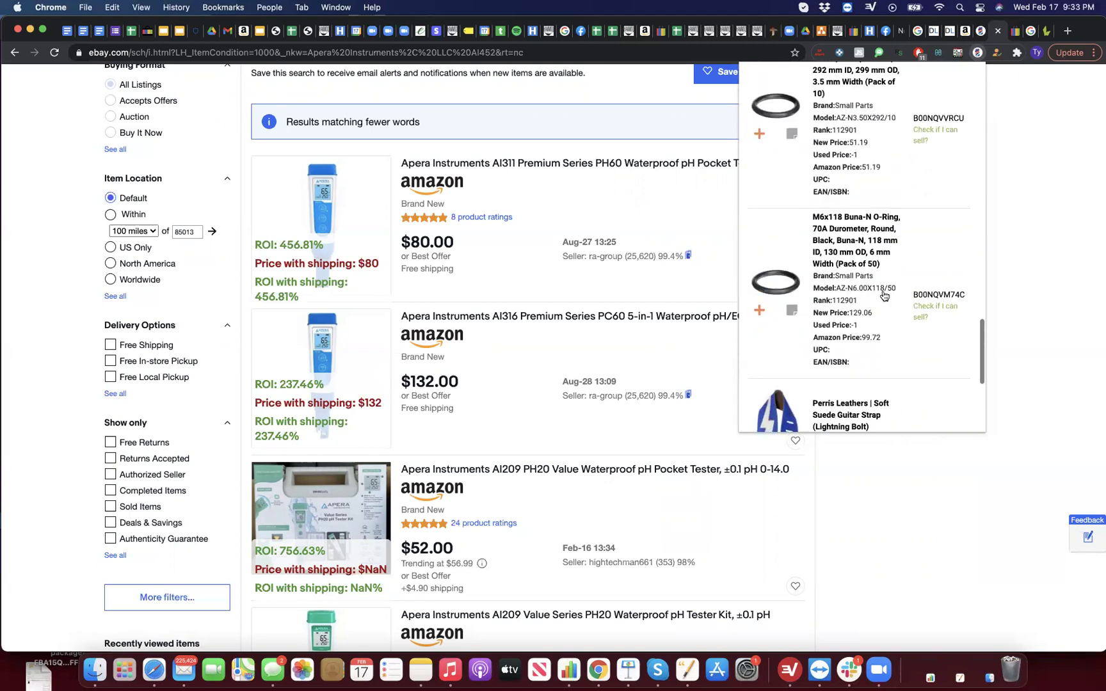
{"action": "left_click", "coordinate": [883, 266]}
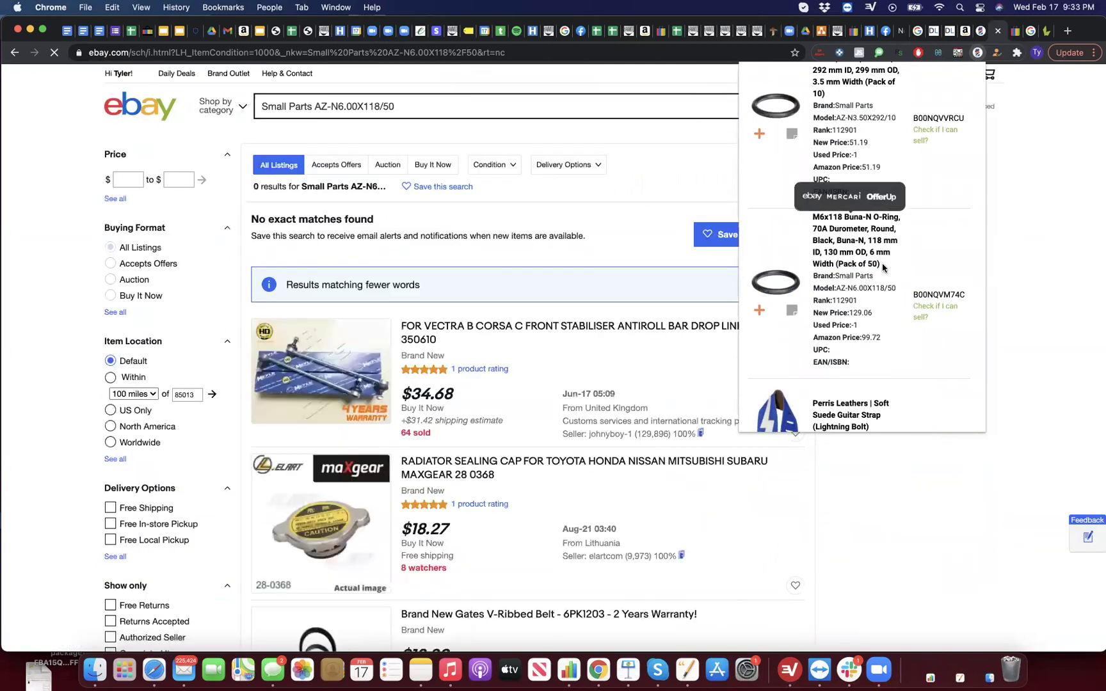
{"action": "scroll", "coordinate": [883, 266], "scroll_direction": "up", "scroll_amount": 5}
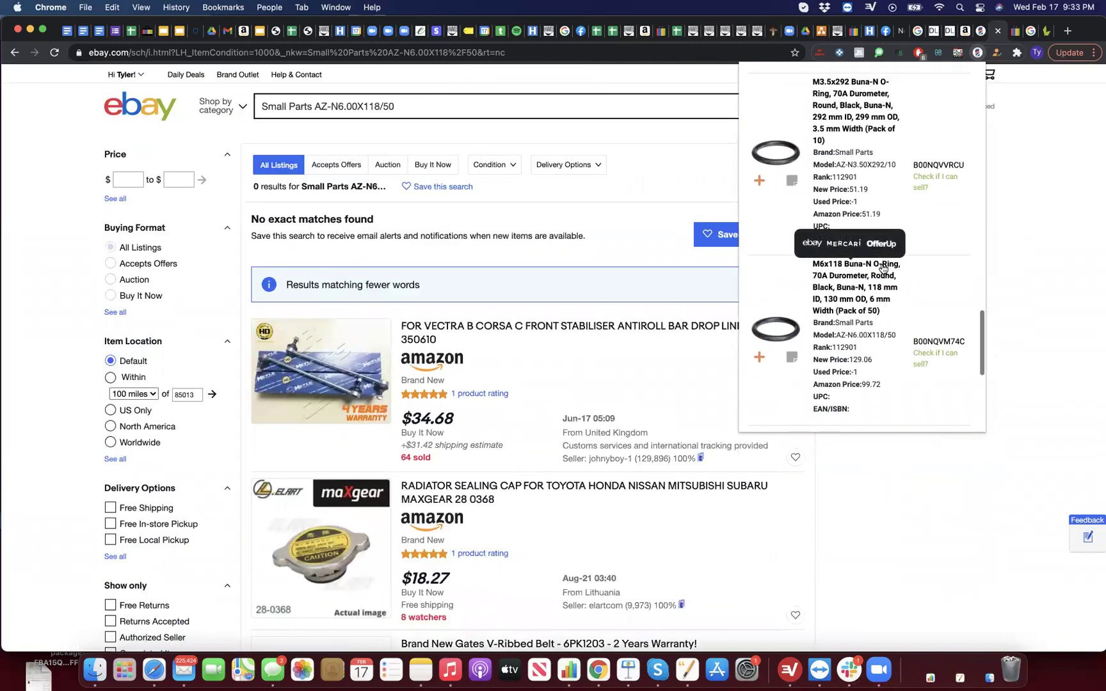
{"action": "scroll", "coordinate": [858, 229], "scroll_direction": "up", "scroll_amount": 5}
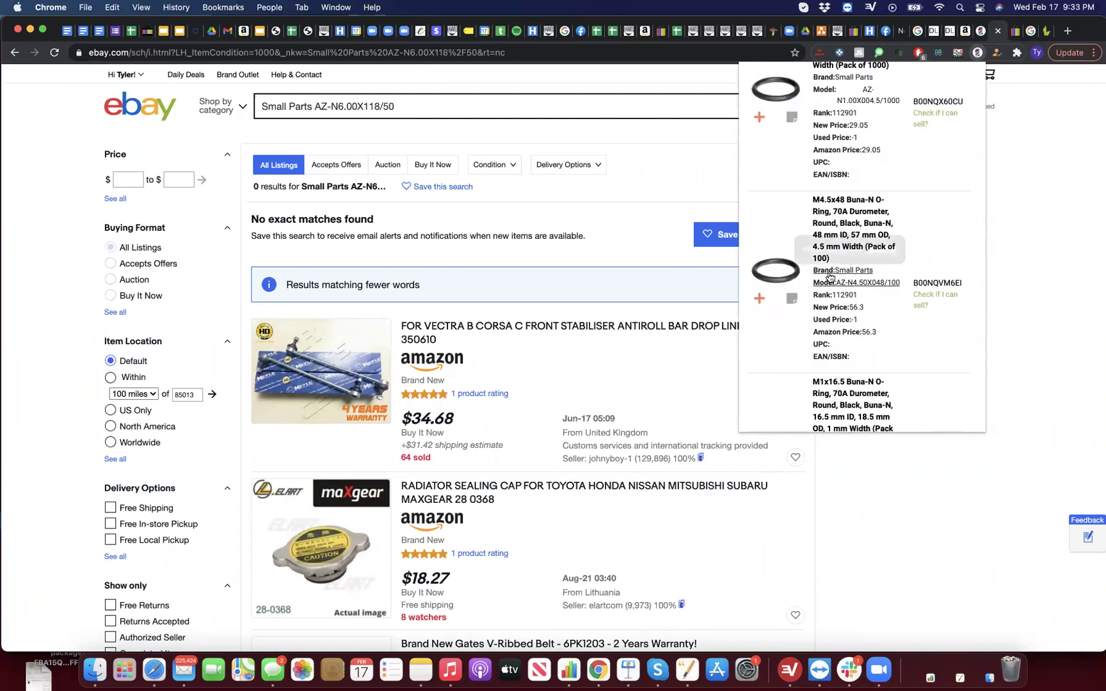
{"action": "left_click", "coordinate": [842, 276]}
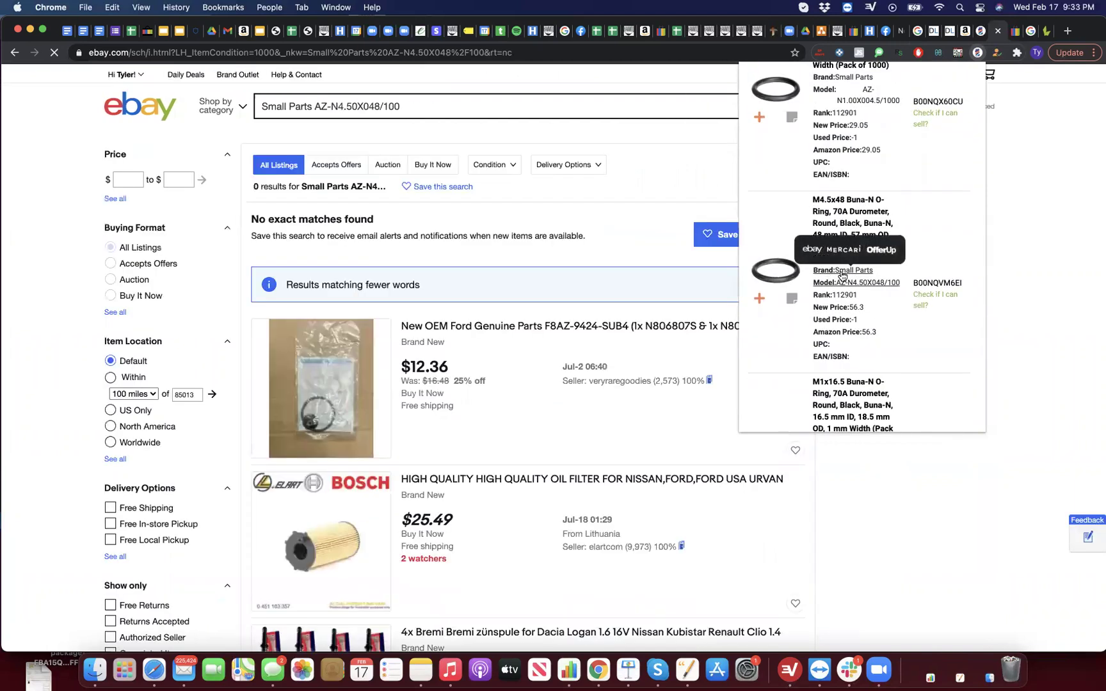
Step: Advance LacROI's saved results further, reaching the page starting with the Weiler 50949 flap disc
{"action": "scroll", "coordinate": [842, 277], "scroll_direction": "down", "scroll_amount": 10}
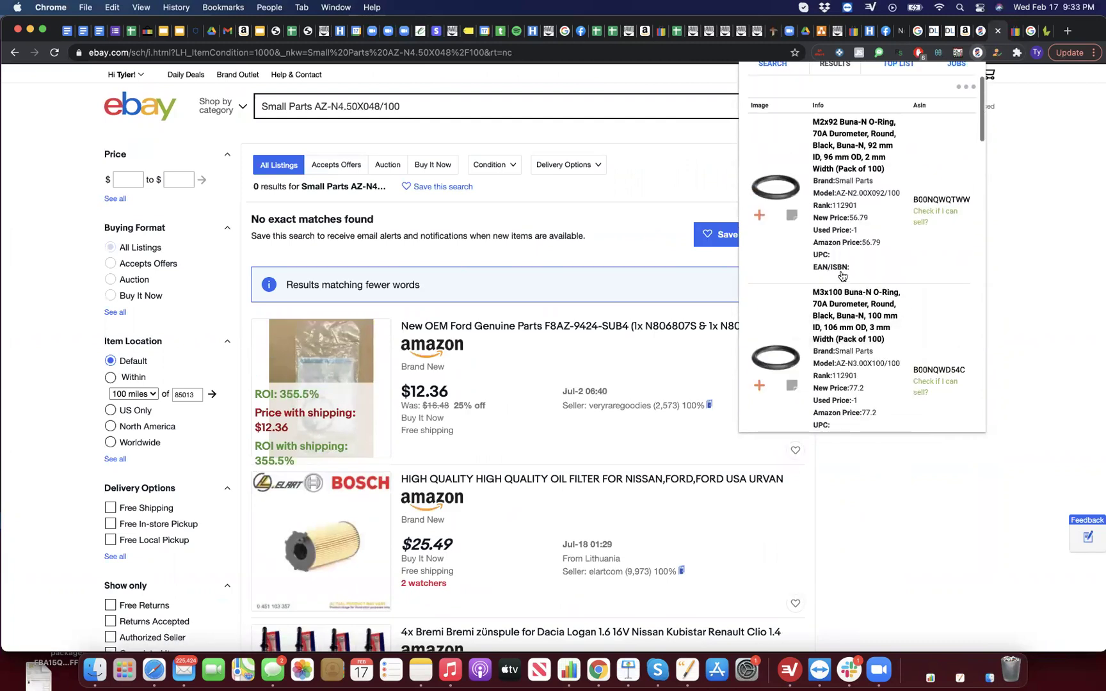
{"action": "left_click", "coordinate": [908, 393]}
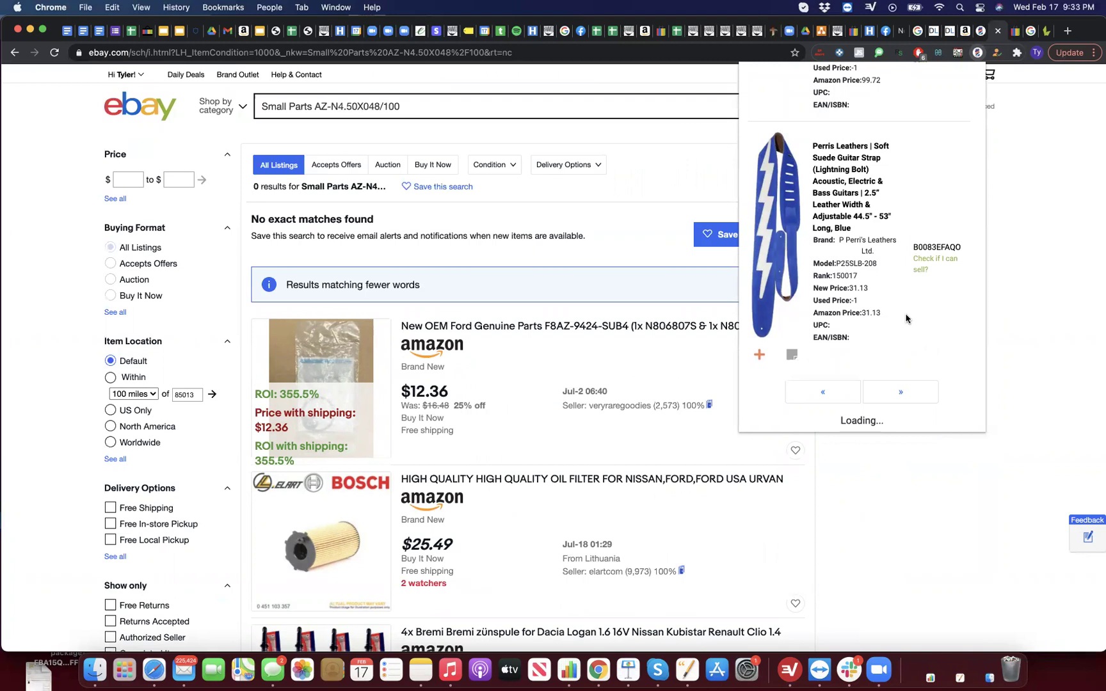
{"action": "scroll", "coordinate": [908, 316], "scroll_direction": "up", "scroll_amount": 10}
{"action": "left_click", "coordinate": [968, 162]}
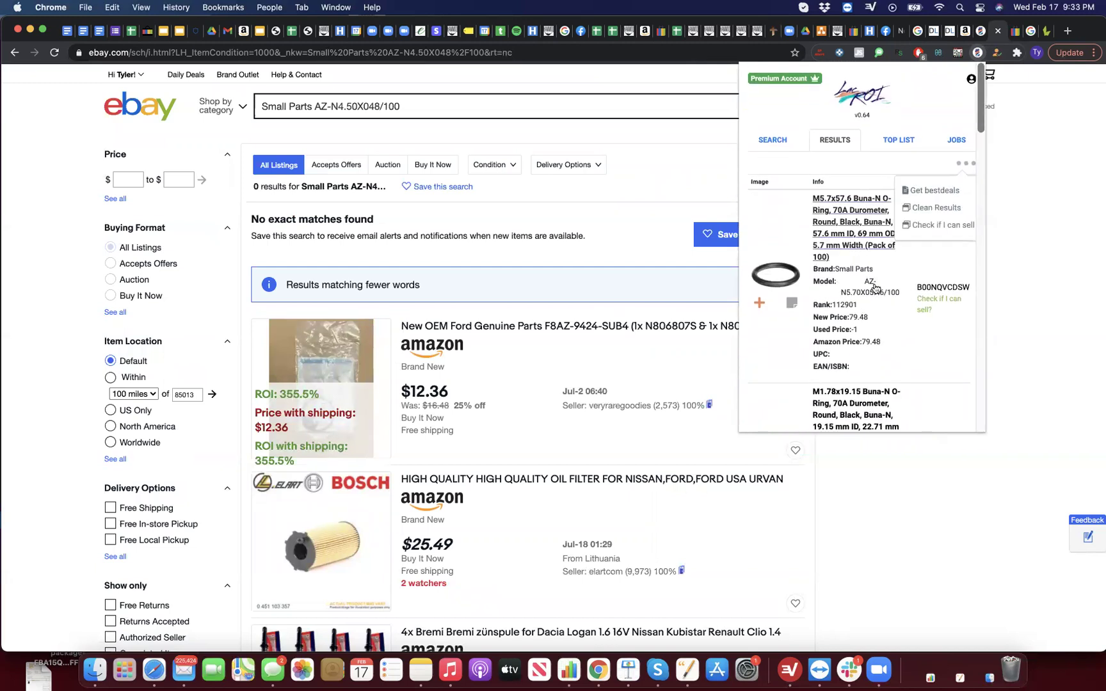
{"action": "scroll", "coordinate": [868, 288], "scroll_direction": "down", "scroll_amount": 10}
{"action": "left_click", "coordinate": [914, 391]}
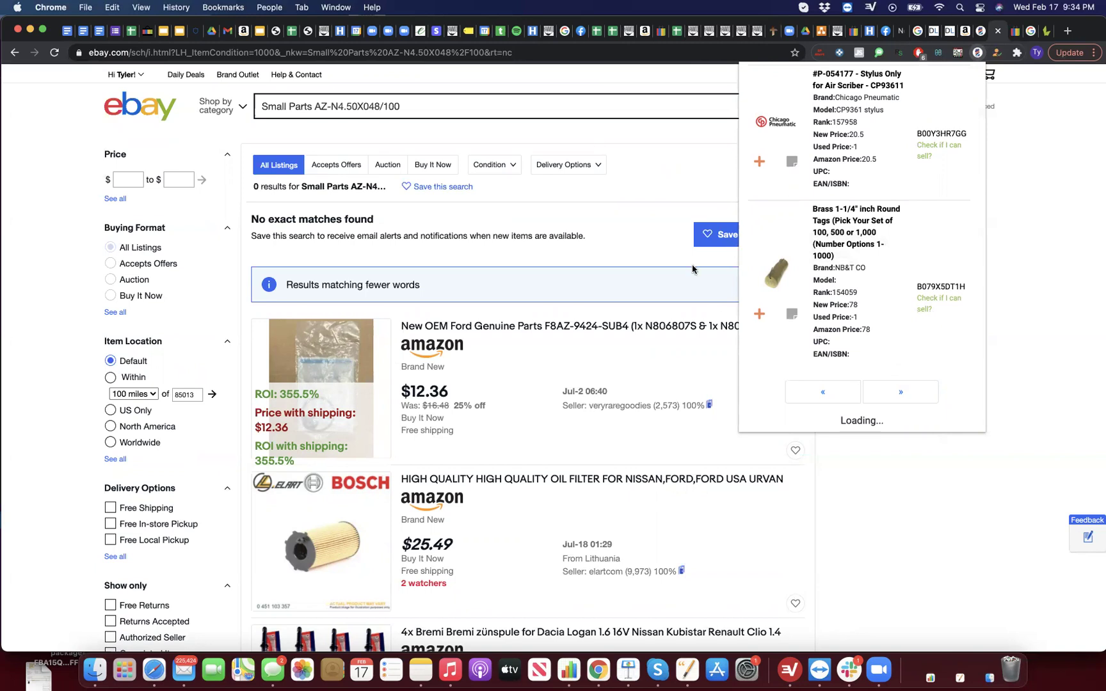
{"action": "scroll", "coordinate": [935, 224], "scroll_direction": "up", "scroll_amount": 6}
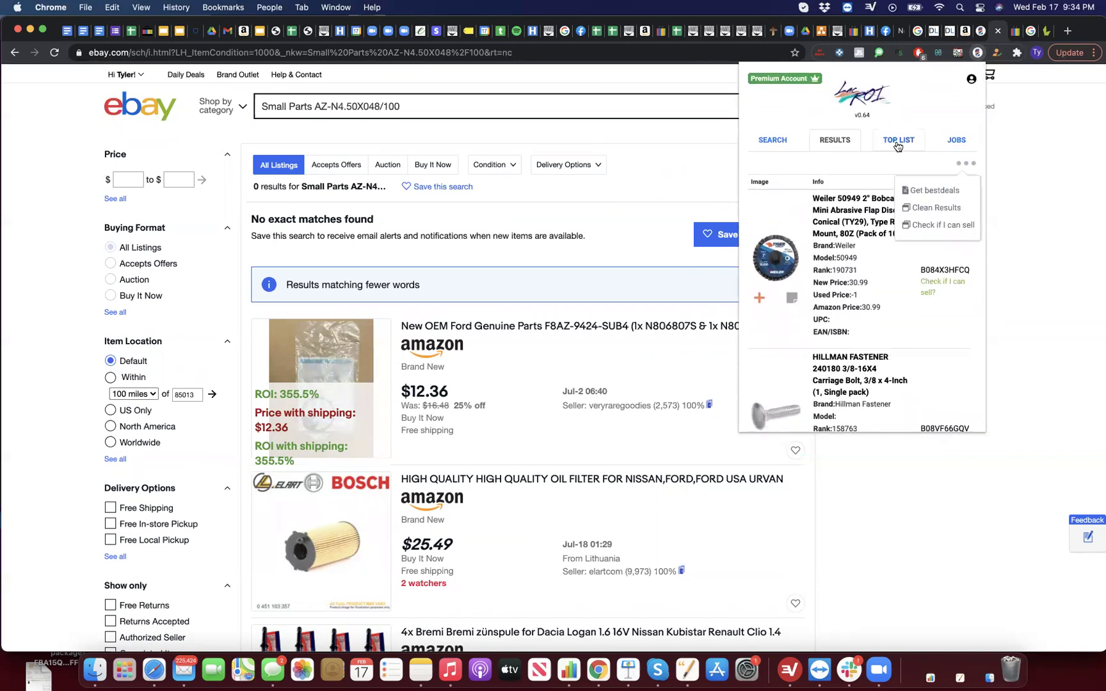
Step: Load the seller's saved electronics group in the Top List, led by the Merrell Zoe Sojourn shoe
{"action": "left_click", "coordinate": [897, 143]}
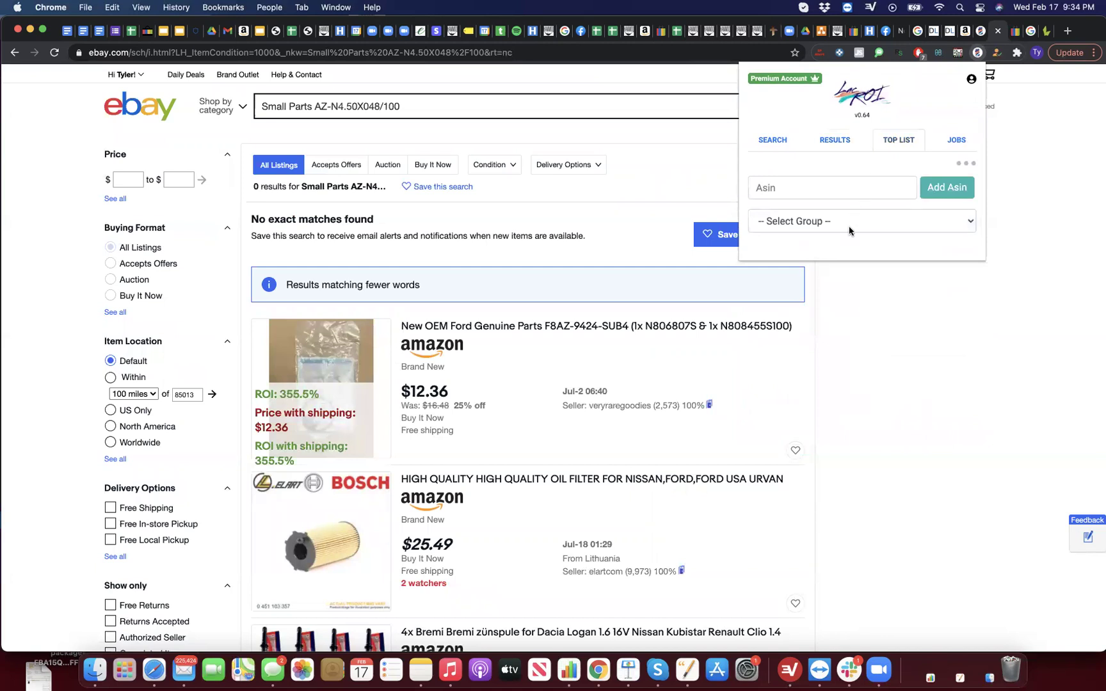
{"action": "left_click", "coordinate": [849, 225]}
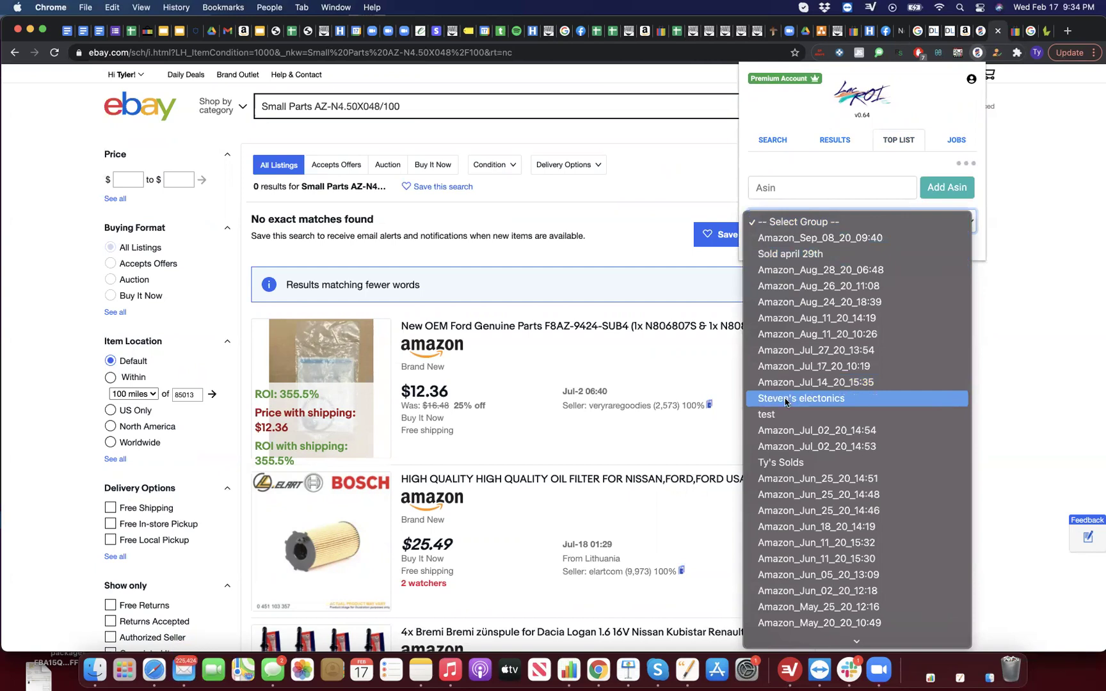
{"action": "left_click", "coordinate": [785, 402]}
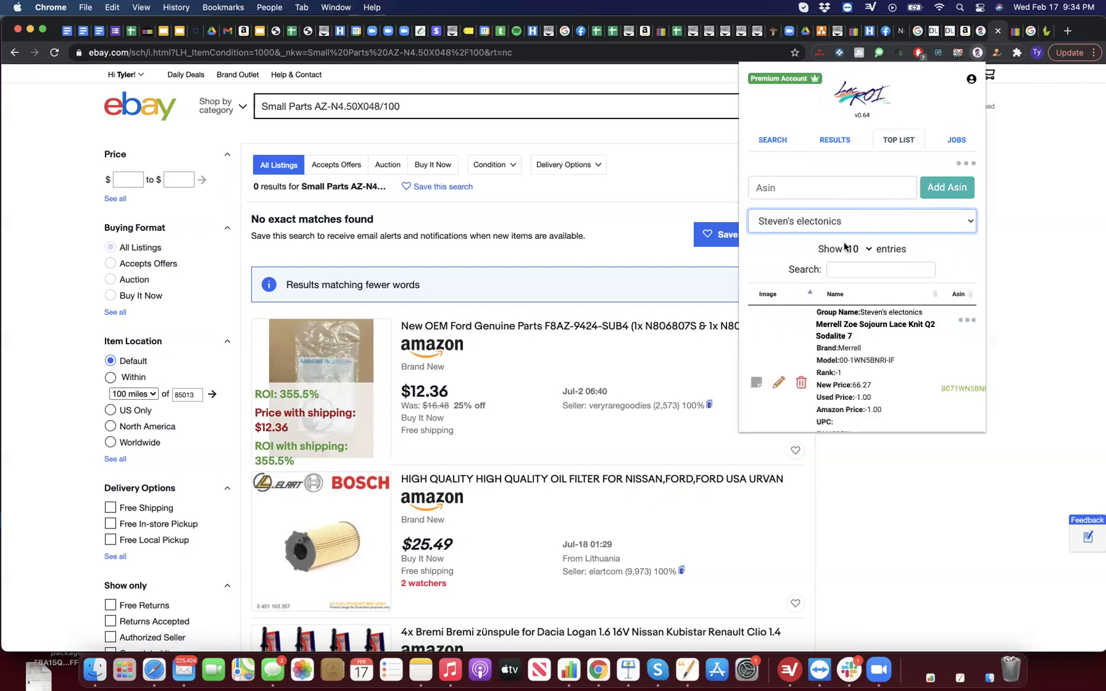
{"action": "scroll", "coordinate": [849, 362], "scroll_direction": "down", "scroll_amount": 20}
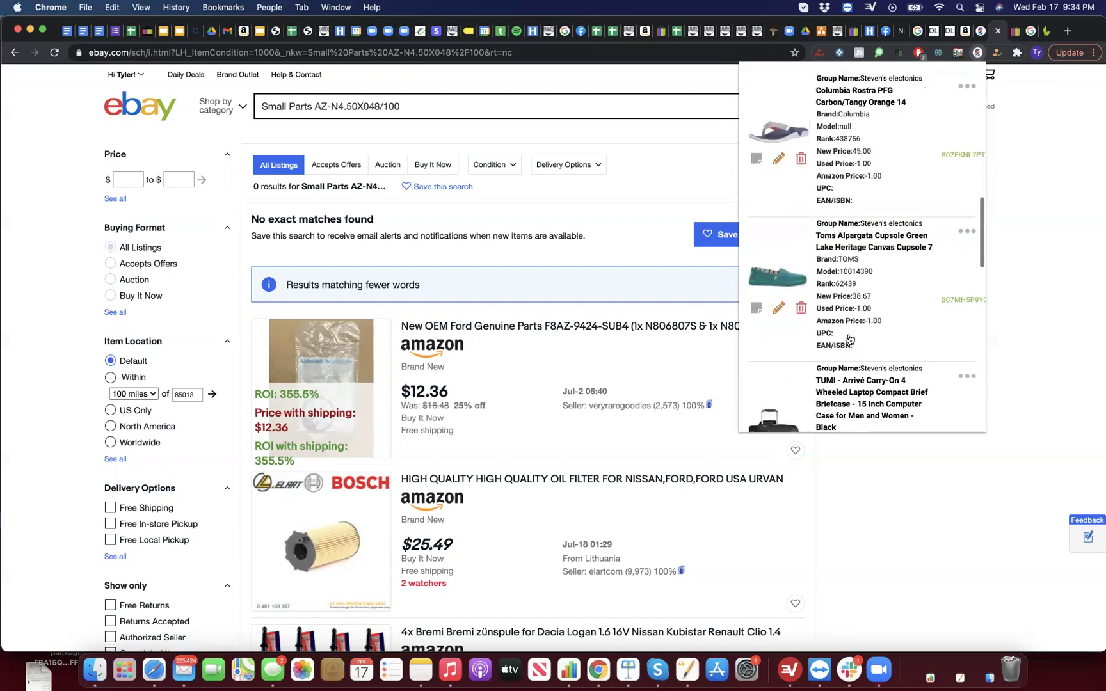
{"action": "scroll", "coordinate": [849, 340], "scroll_direction": "down", "scroll_amount": 2}
{"action": "scroll", "coordinate": [849, 339], "scroll_direction": "up", "scroll_amount": 10}
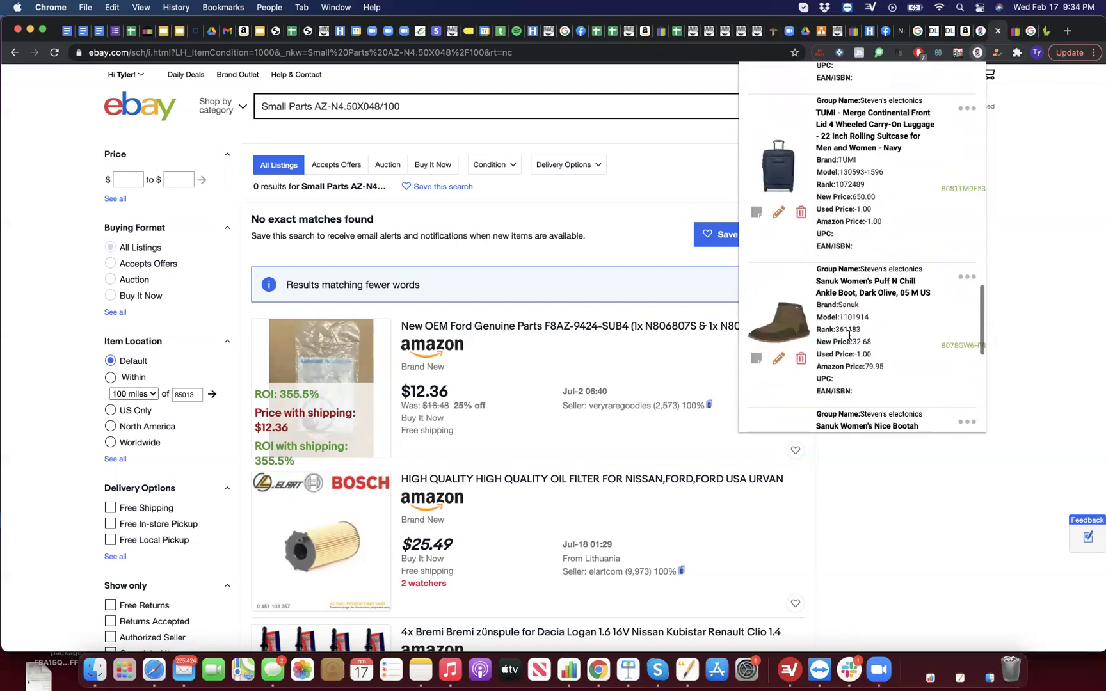
{"action": "scroll", "coordinate": [849, 339], "scroll_direction": "up", "scroll_amount": 10}
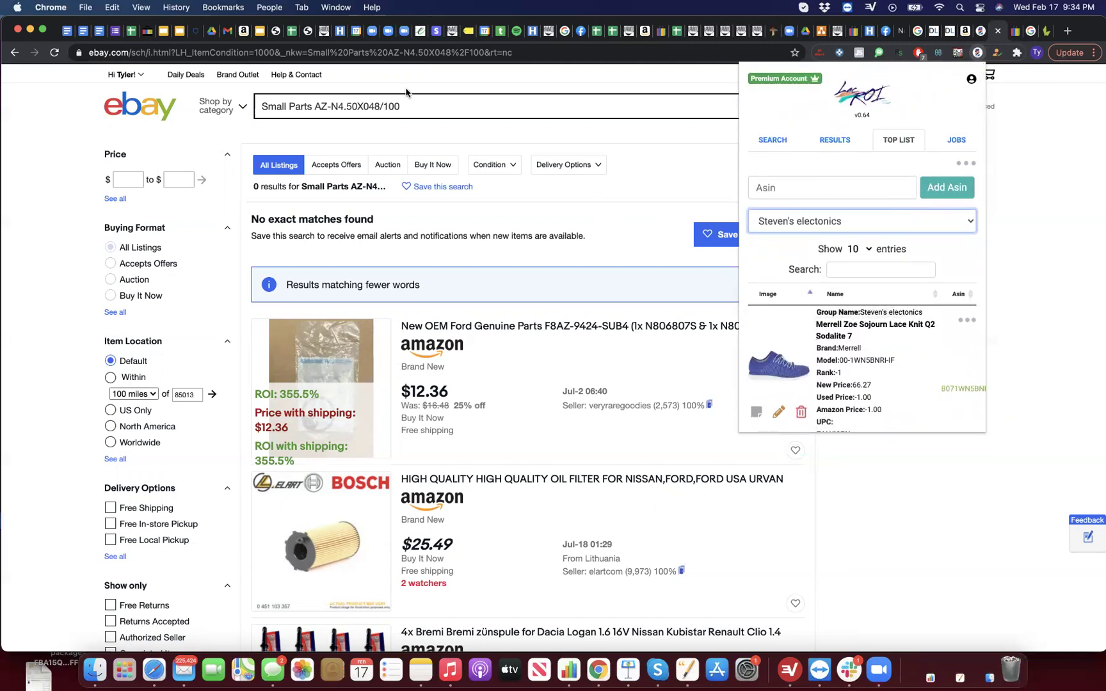
Step: Return to LacROI's Results and search eBay for the Weiler 50949 flap disc
{"action": "left_click", "coordinate": [837, 151]}
{"action": "scroll", "coordinate": [859, 283], "scroll_direction": "down", "scroll_amount": 5}
{"action": "scroll", "coordinate": [844, 268], "scroll_direction": "up", "scroll_amount": 5}
{"action": "left_click", "coordinate": [824, 251]}
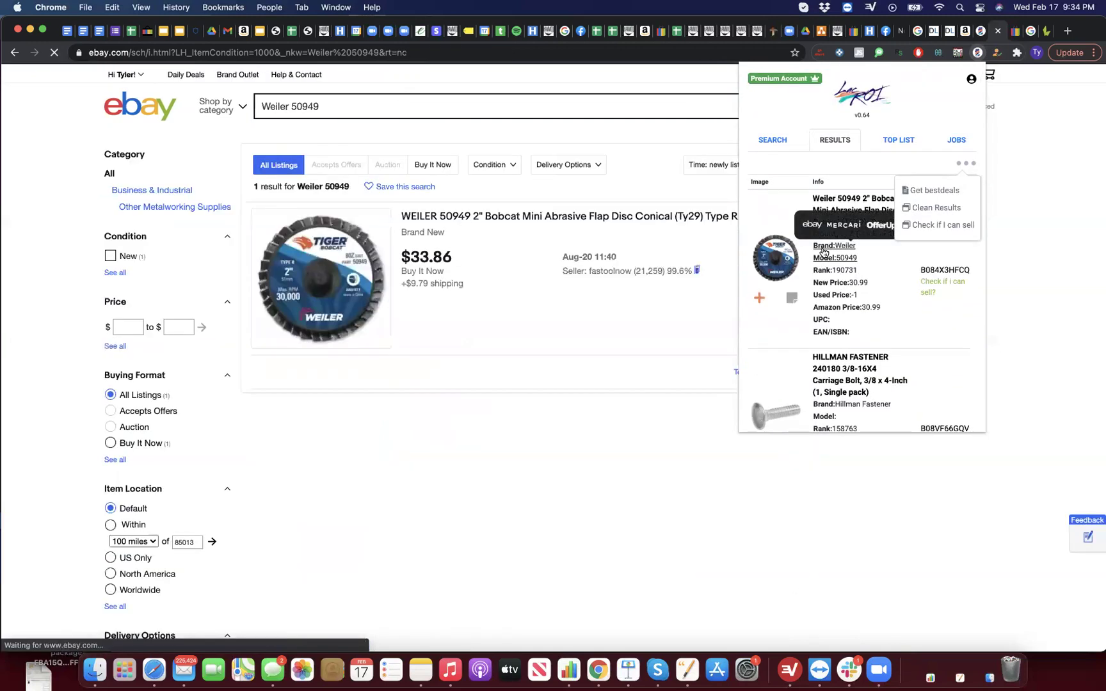
{"action": "scroll", "coordinate": [840, 248], "scroll_direction": "down", "scroll_amount": 3}
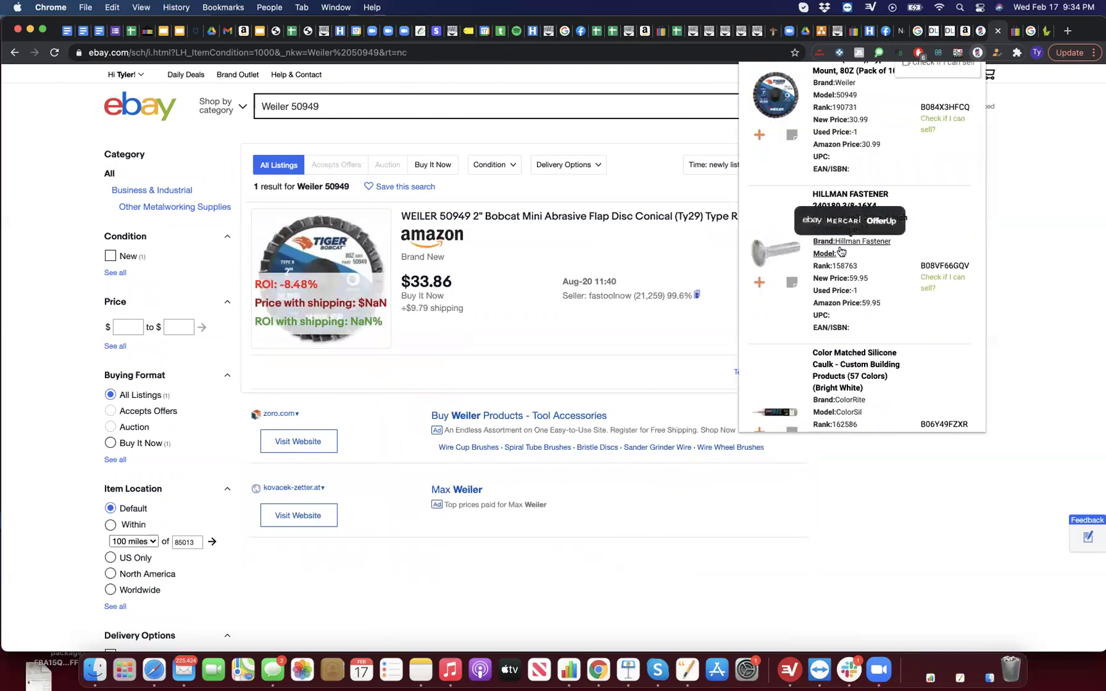
{"action": "scroll", "coordinate": [840, 251], "scroll_direction": "up", "scroll_amount": 3}
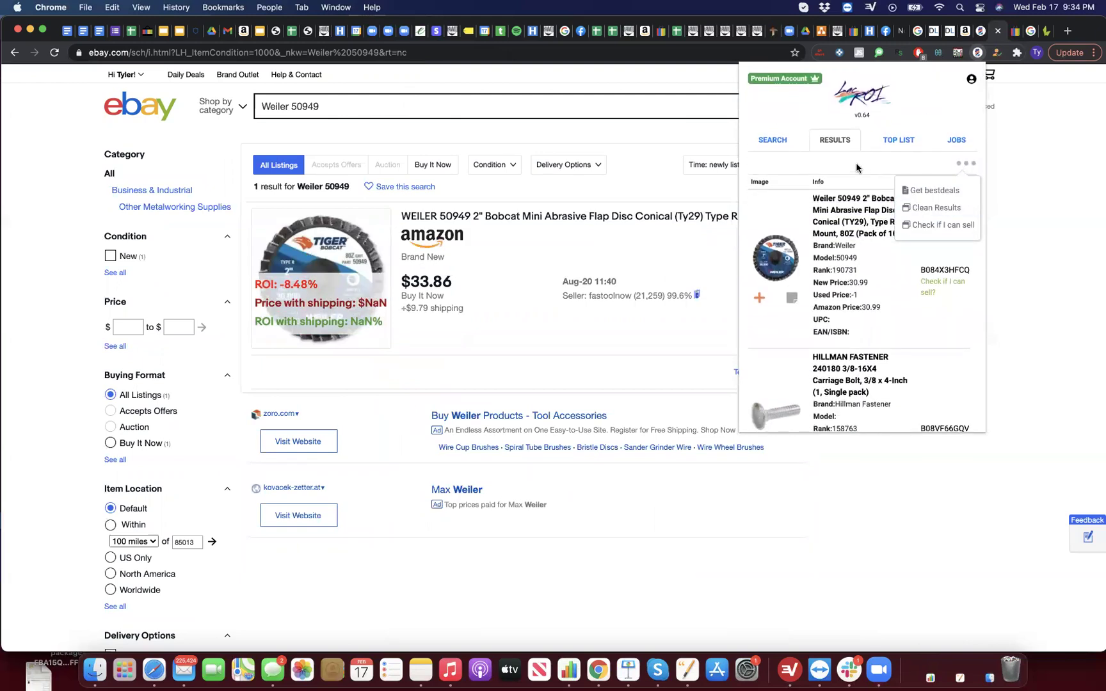
{"action": "scroll", "coordinate": [851, 294], "scroll_direction": "down", "scroll_amount": 8}
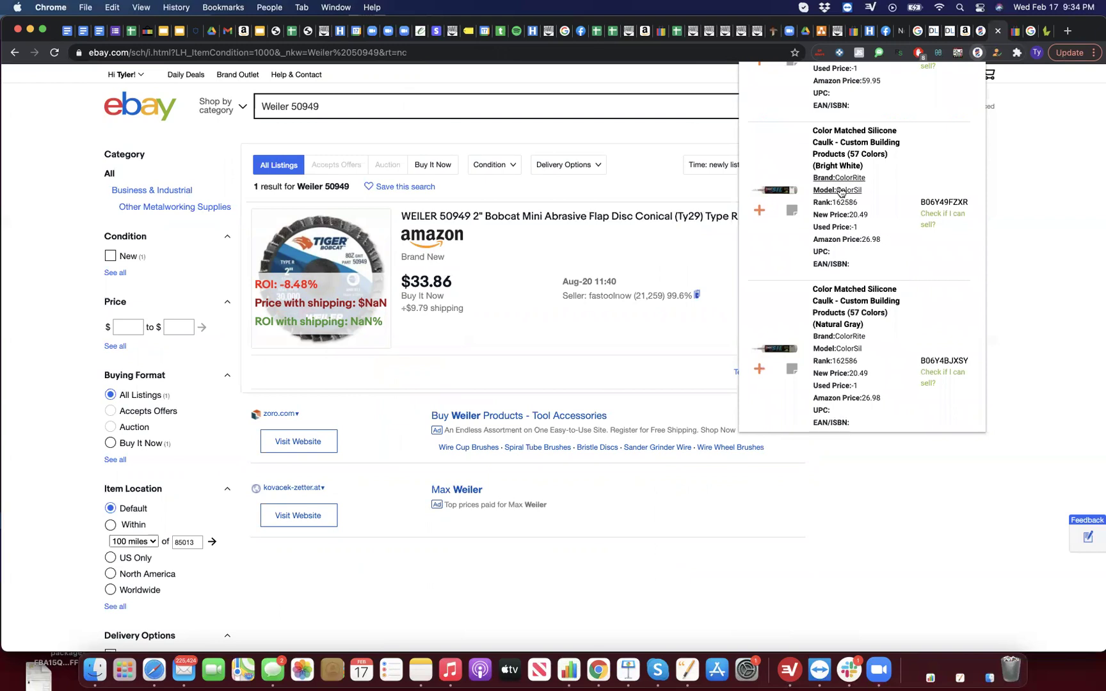
{"action": "scroll", "coordinate": [838, 275], "scroll_direction": "down", "scroll_amount": 5}
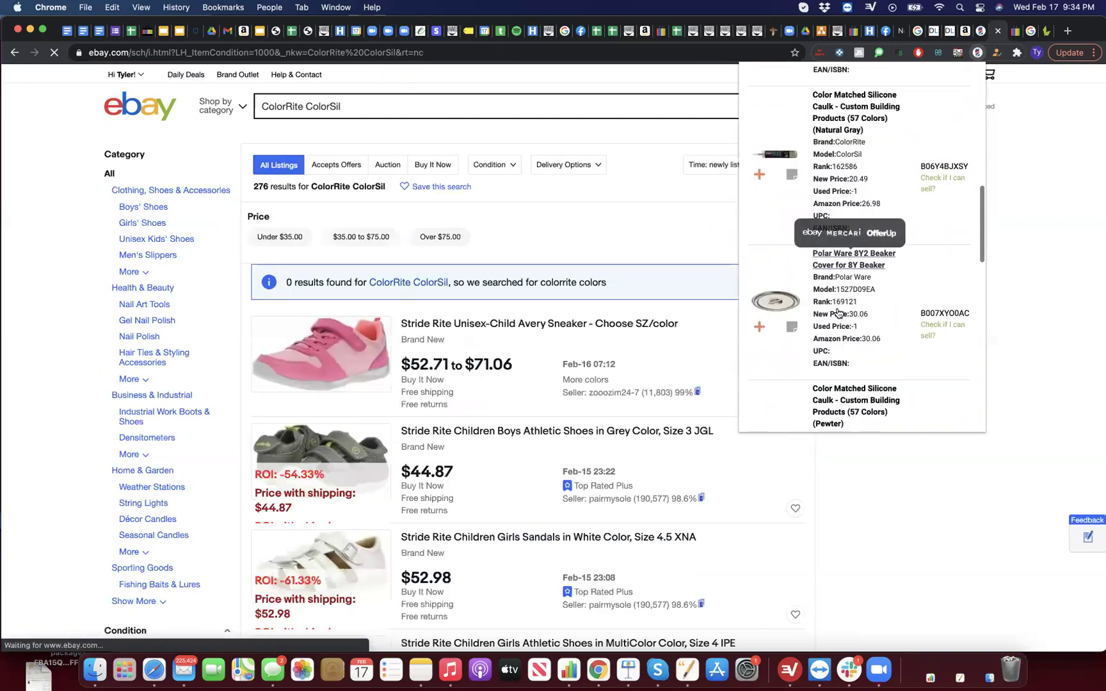
{"action": "scroll", "coordinate": [838, 295], "scroll_direction": "down", "scroll_amount": 4}
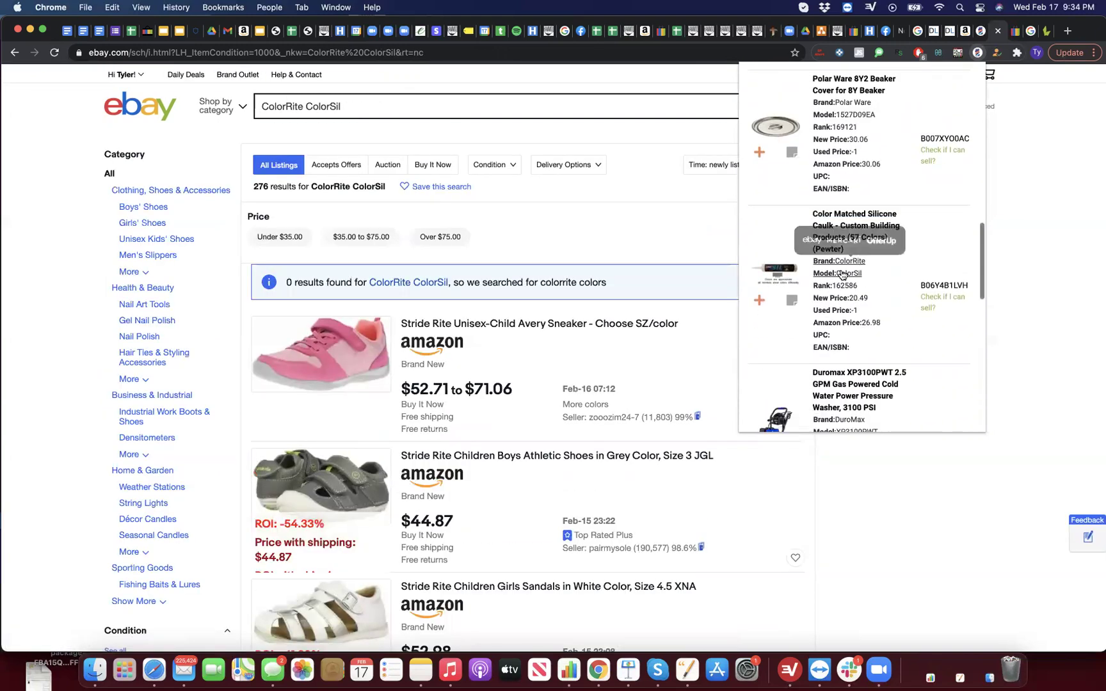
{"action": "scroll", "coordinate": [842, 270], "scroll_direction": "down", "scroll_amount": 4}
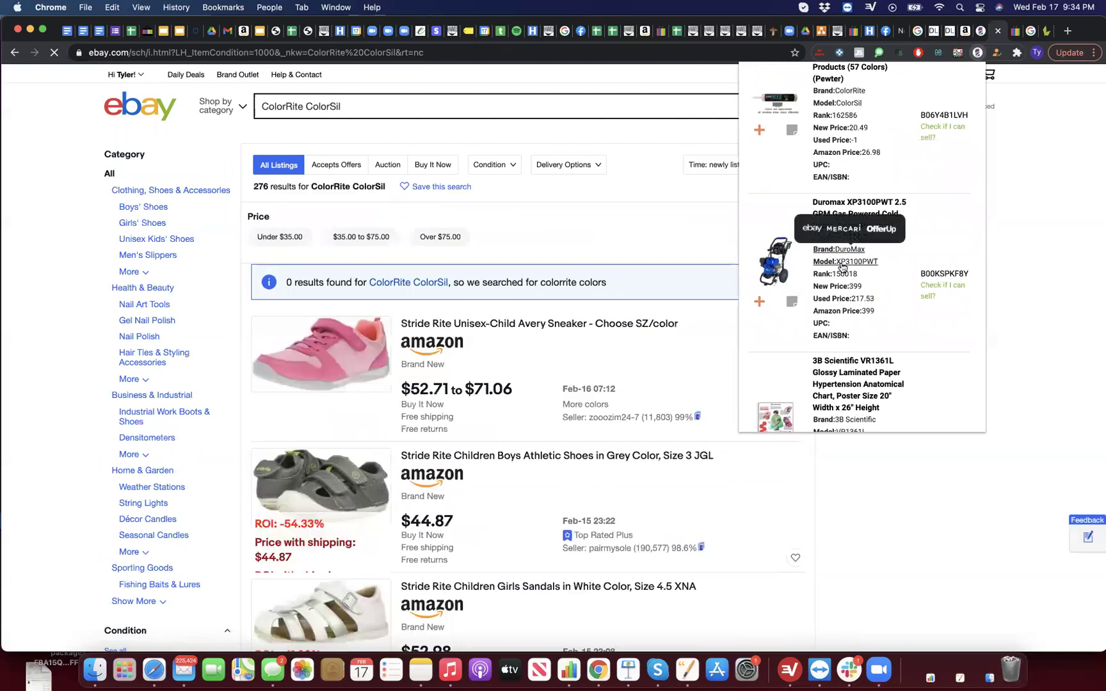
Step: Search eBay for the DuroMax XP3100PWT washer and EAGLE 1 rivets, then load the next page
{"action": "left_click", "coordinate": [842, 267]}
{"action": "scroll", "coordinate": [842, 275], "scroll_direction": "down", "scroll_amount": 5}
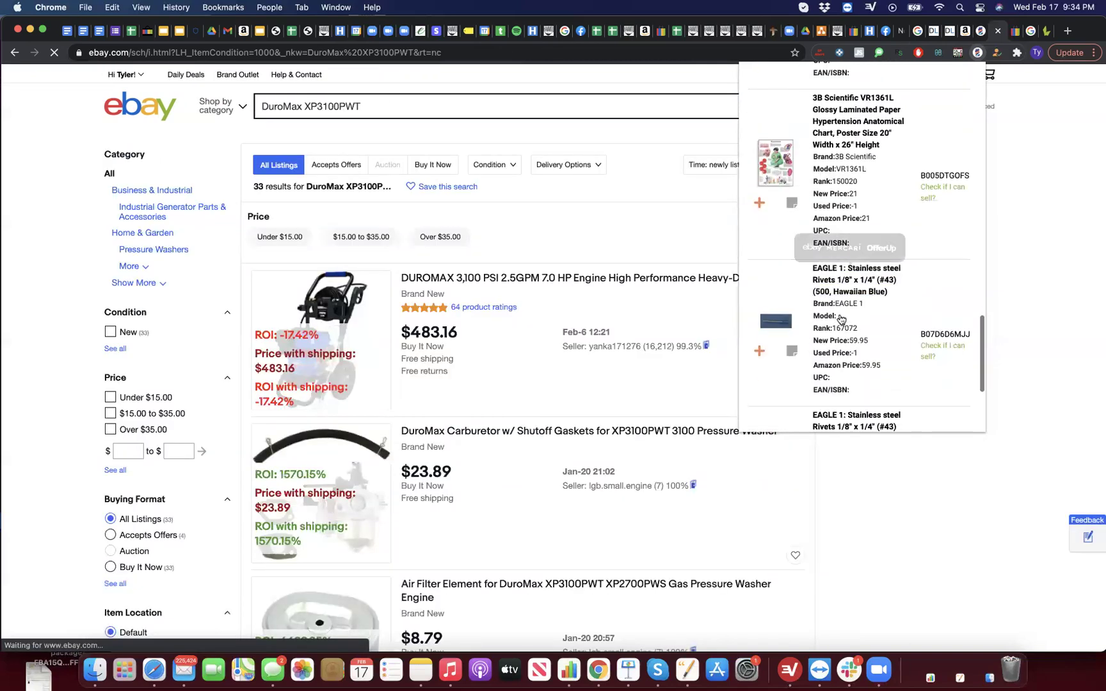
{"action": "left_click", "coordinate": [811, 282]}
{"action": "scroll", "coordinate": [844, 288], "scroll_direction": "down", "scroll_amount": 4}
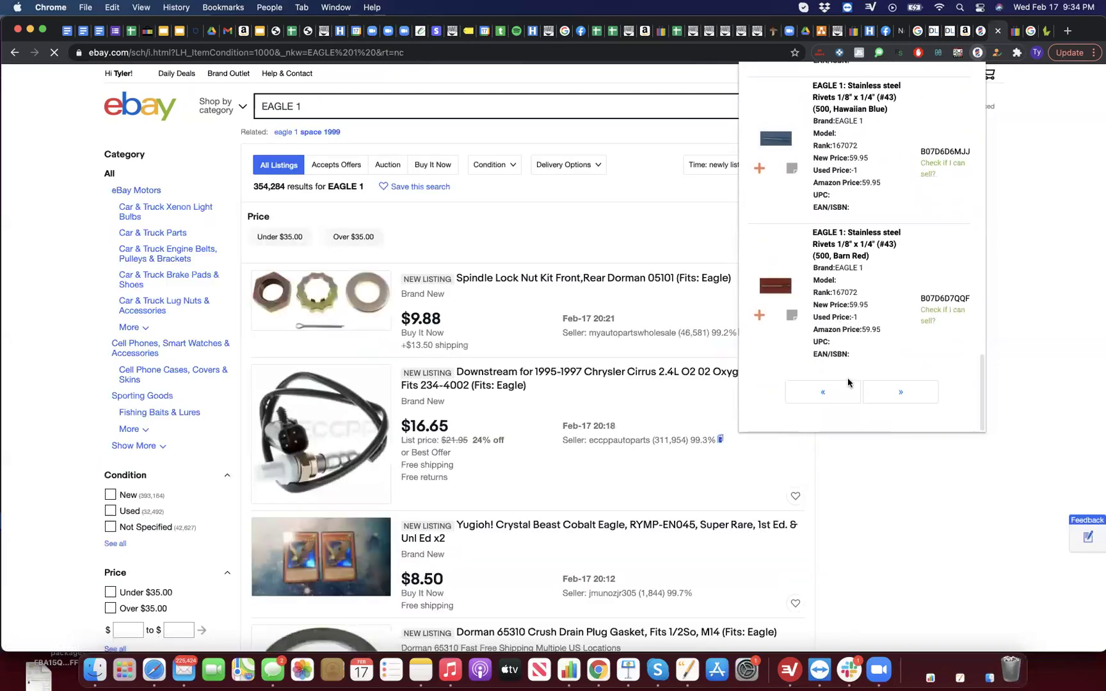
{"action": "left_click", "coordinate": [869, 398]}
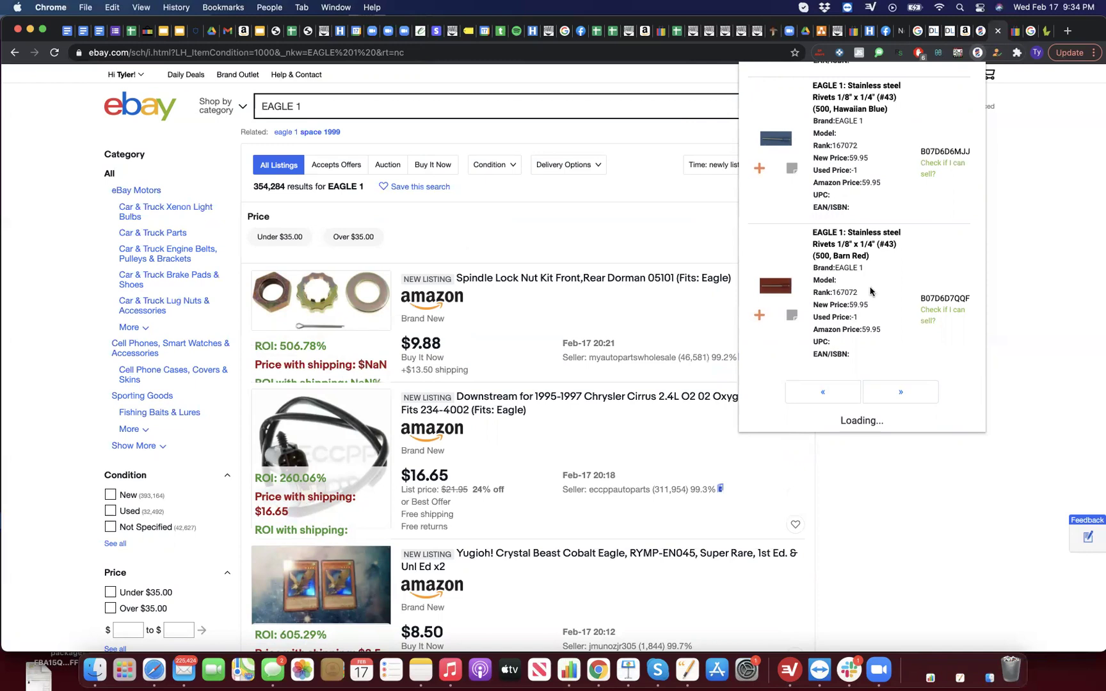
Step: Search eBay for 'liftmaster' (10,463 results), then return to the Kwikset SmartCode 915 Amazon tab
{"action": "left_click", "coordinate": [448, 111]}
{"action": "left_click", "coordinate": [448, 108]}
{"action": "type", "text": "liftmaster"}
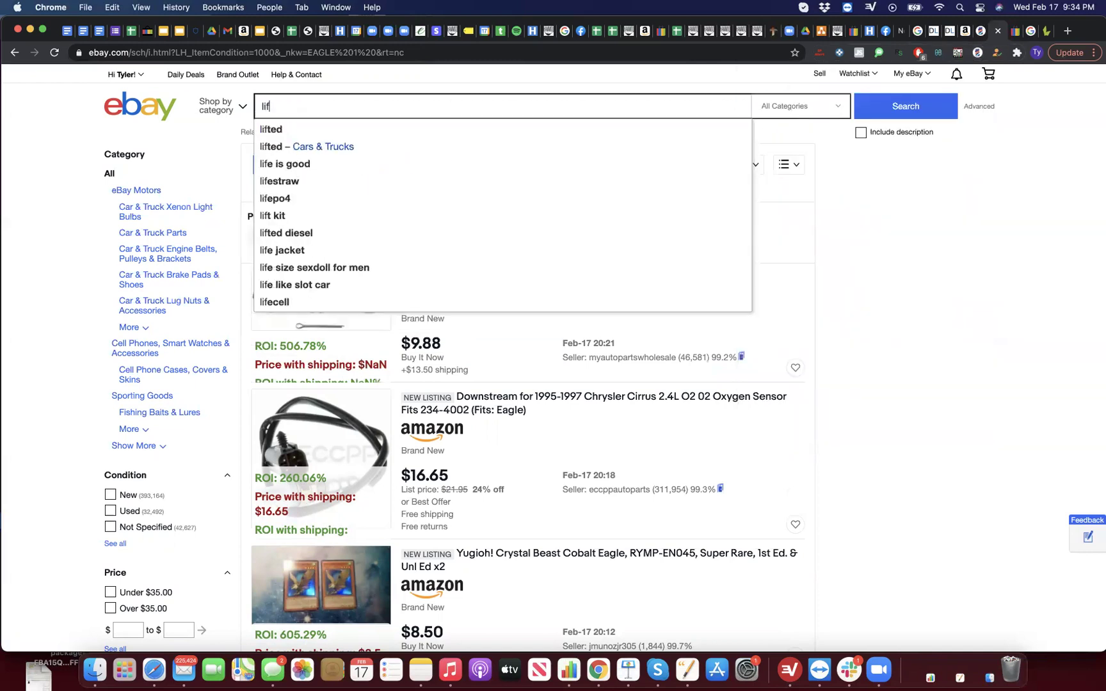
{"action": "key", "text": "Return"}
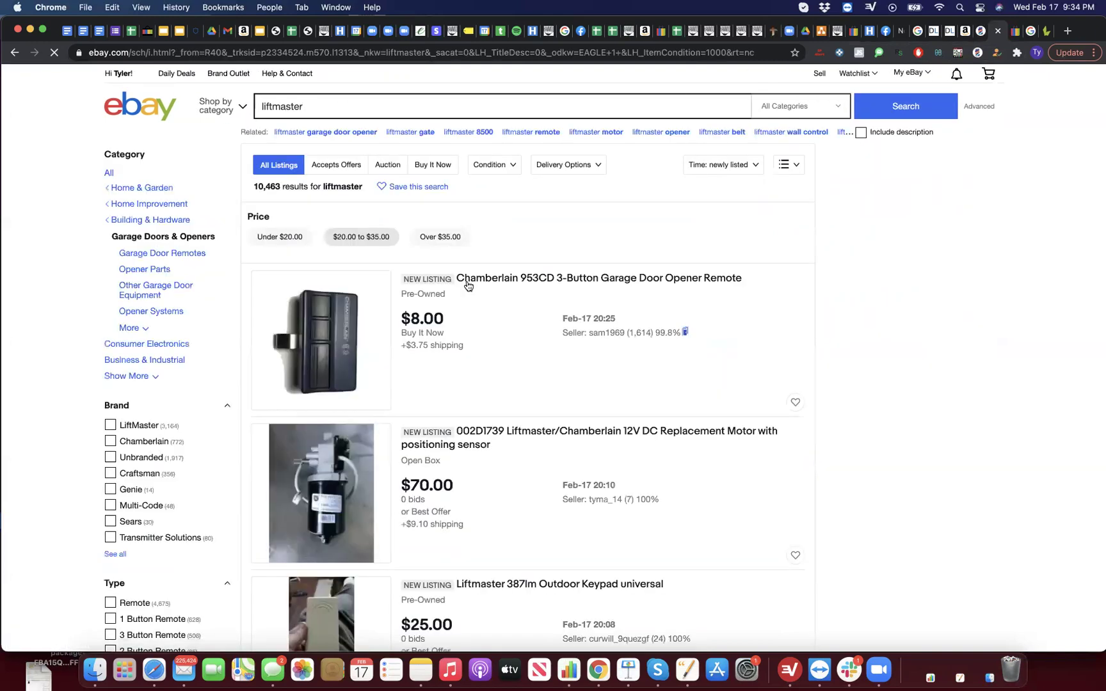
{"action": "scroll", "coordinate": [457, 362], "scroll_direction": "down", "scroll_amount": 10}
{"action": "scroll", "coordinate": [457, 370], "scroll_direction": "down", "scroll_amount": 1}
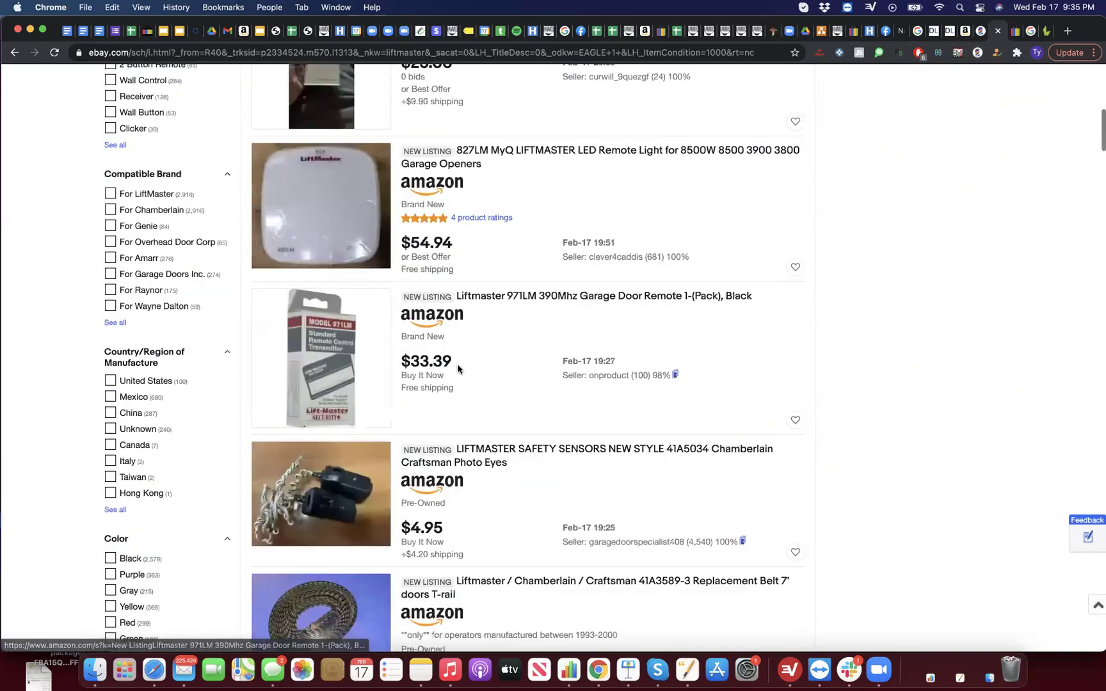
{"action": "scroll", "coordinate": [361, 388], "scroll_direction": "down", "scroll_amount": 2}
{"action": "scroll", "coordinate": [361, 388], "scroll_direction": "down", "scroll_amount": 2}
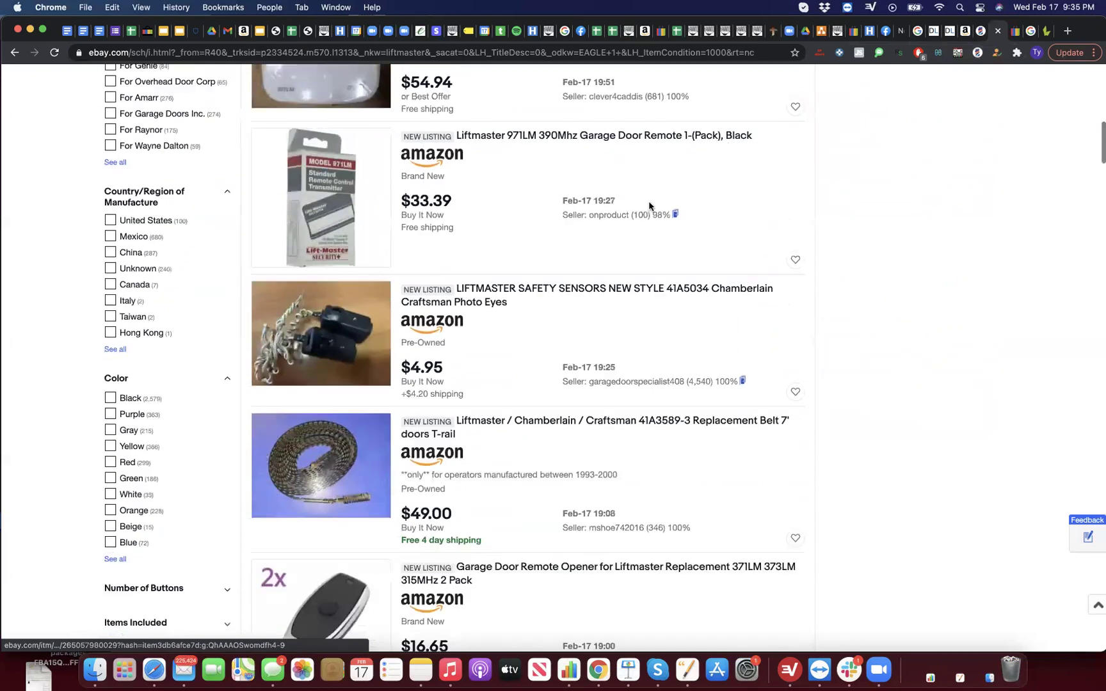
{"action": "key", "text": "ctrl+shift+Tab"}
Step: Open the One Click Venture seller profile and its storefront product list
{"action": "scroll", "coordinate": [670, 180], "scroll_direction": "up", "scroll_amount": 5}
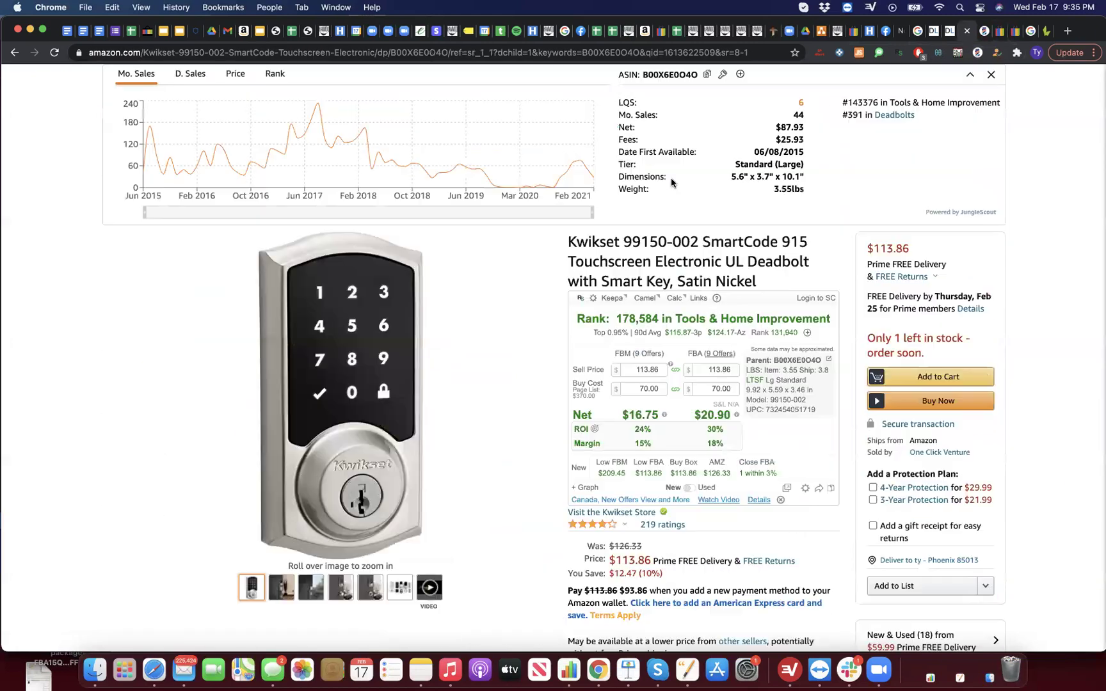
{"action": "scroll", "coordinate": [704, 269], "scroll_direction": "down", "scroll_amount": 8}
{"action": "scroll", "coordinate": [753, 363], "scroll_direction": "up", "scroll_amount": 4}
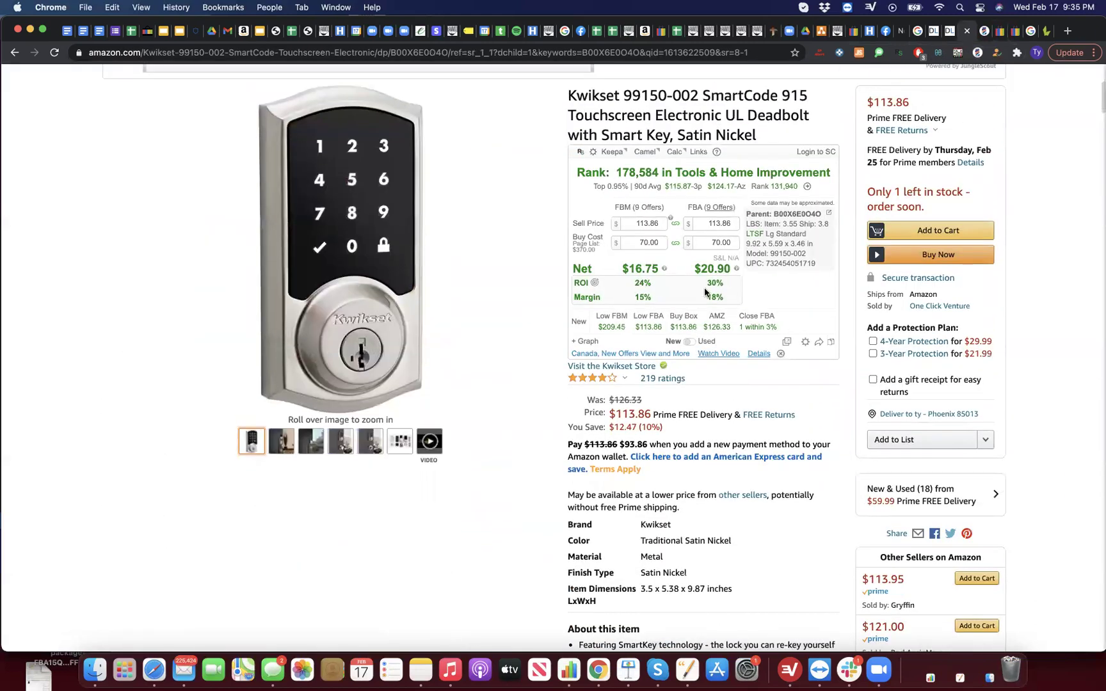
{"action": "scroll", "coordinate": [704, 293], "scroll_direction": "up", "scroll_amount": 1}
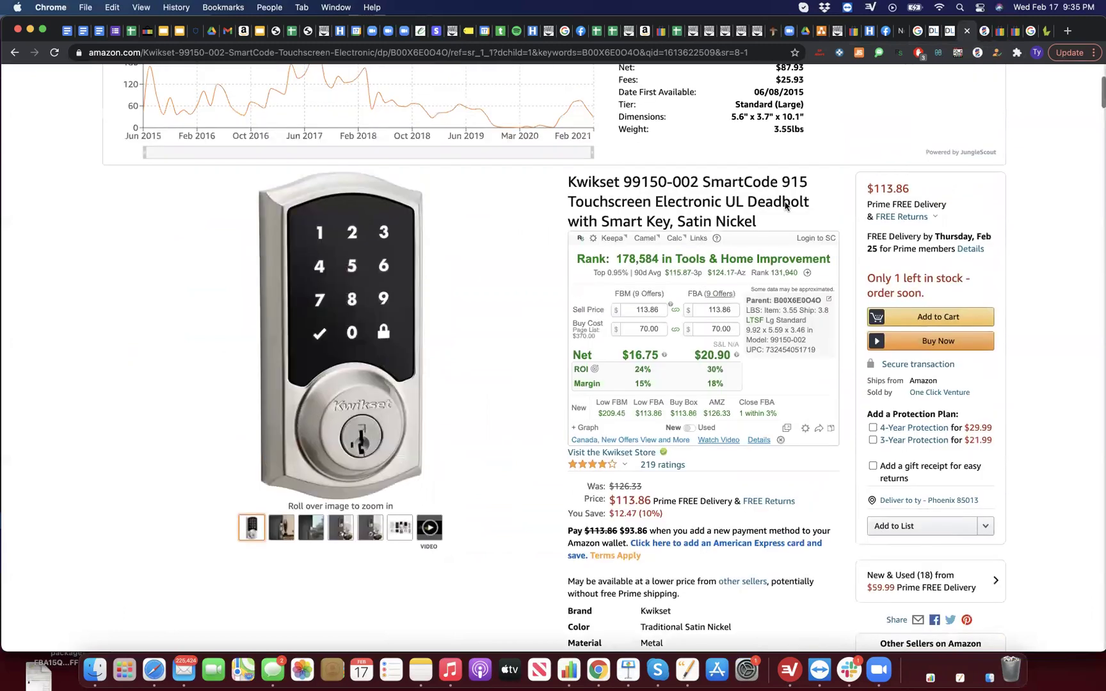
{"action": "left_click", "coordinate": [939, 393]}
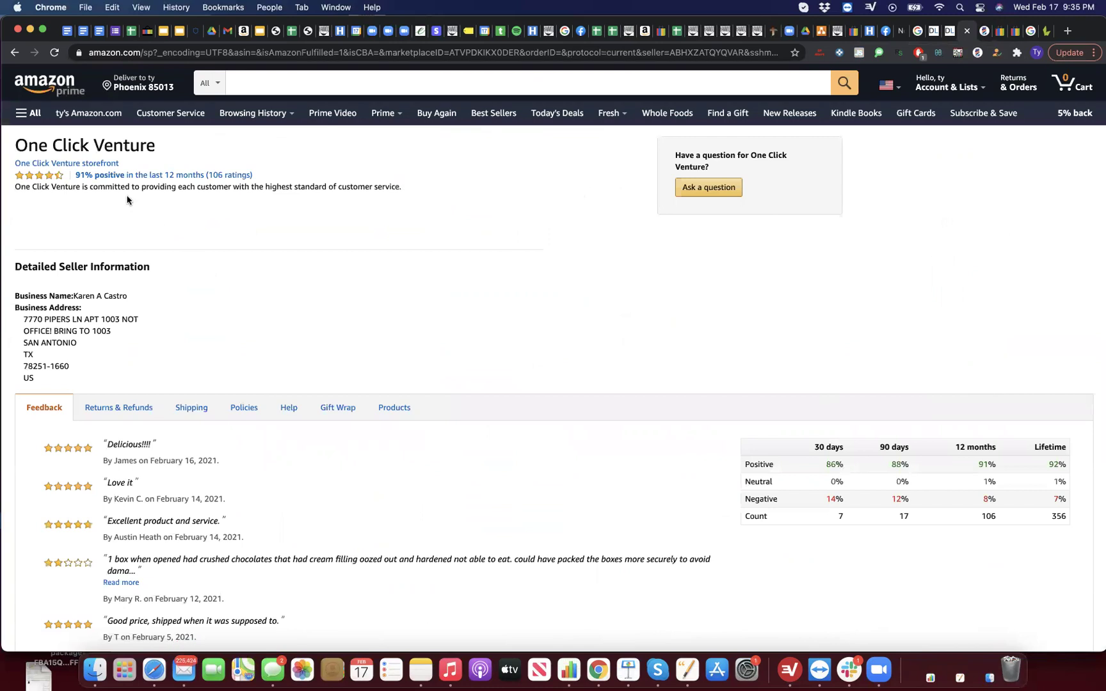
{"action": "left_click", "coordinate": [79, 166]}
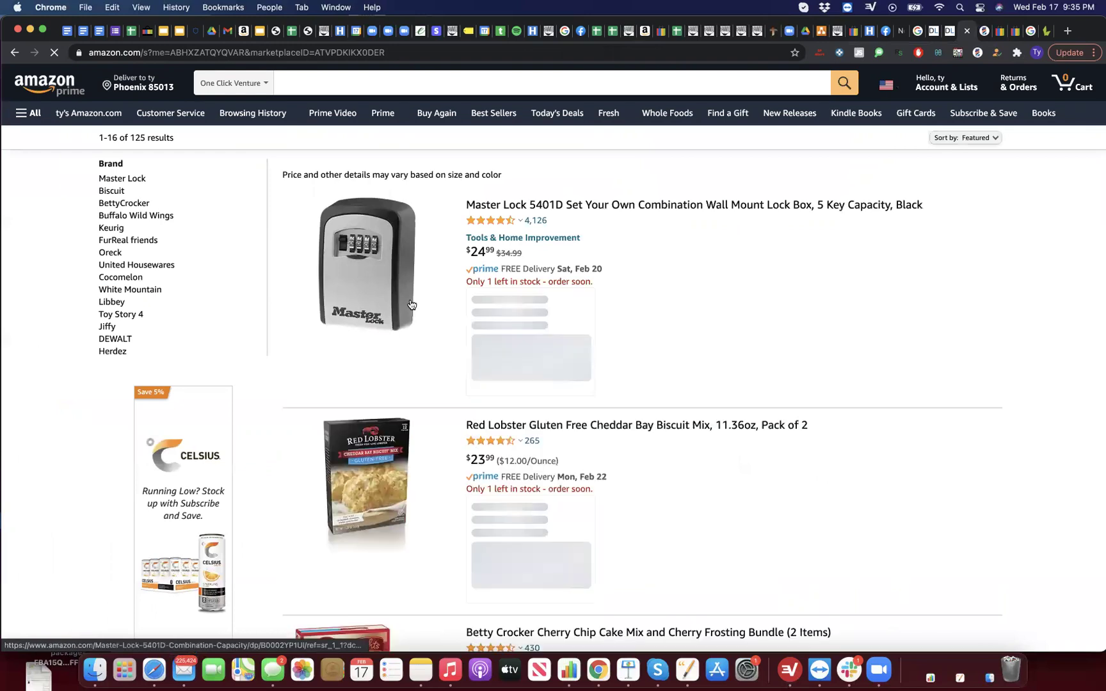
Step: Scroll through the 125 storefront results and back up to the Master Lock 5401D
{"action": "scroll", "coordinate": [410, 304], "scroll_direction": "down", "scroll_amount": 15}
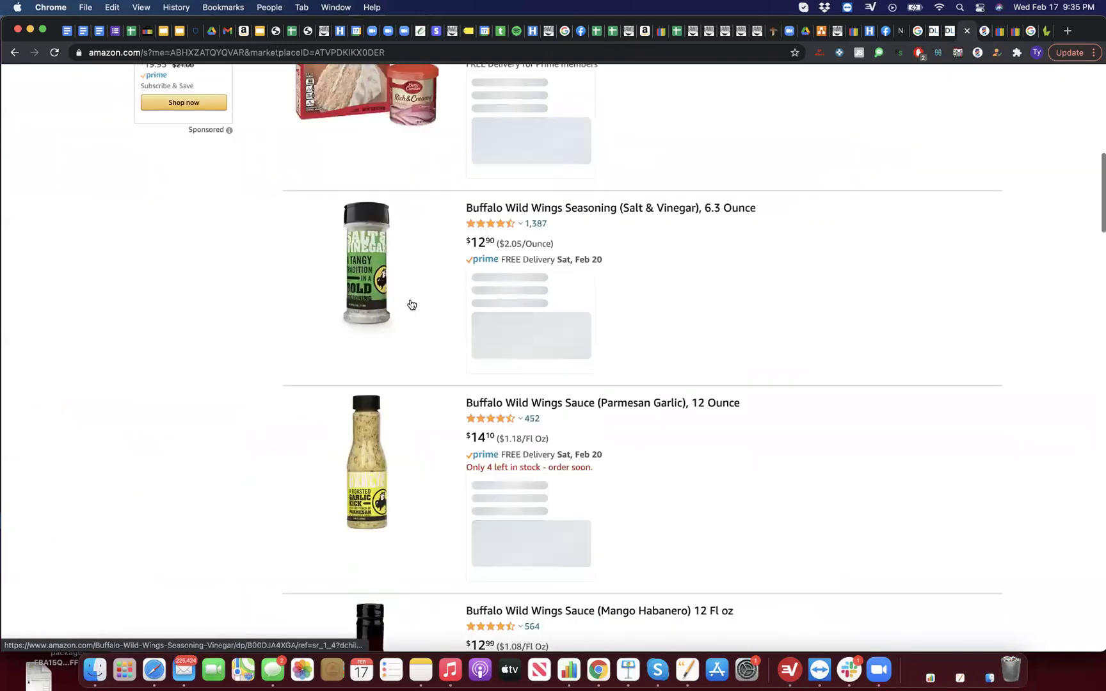
{"action": "scroll", "coordinate": [409, 304], "scroll_direction": "down", "scroll_amount": 10}
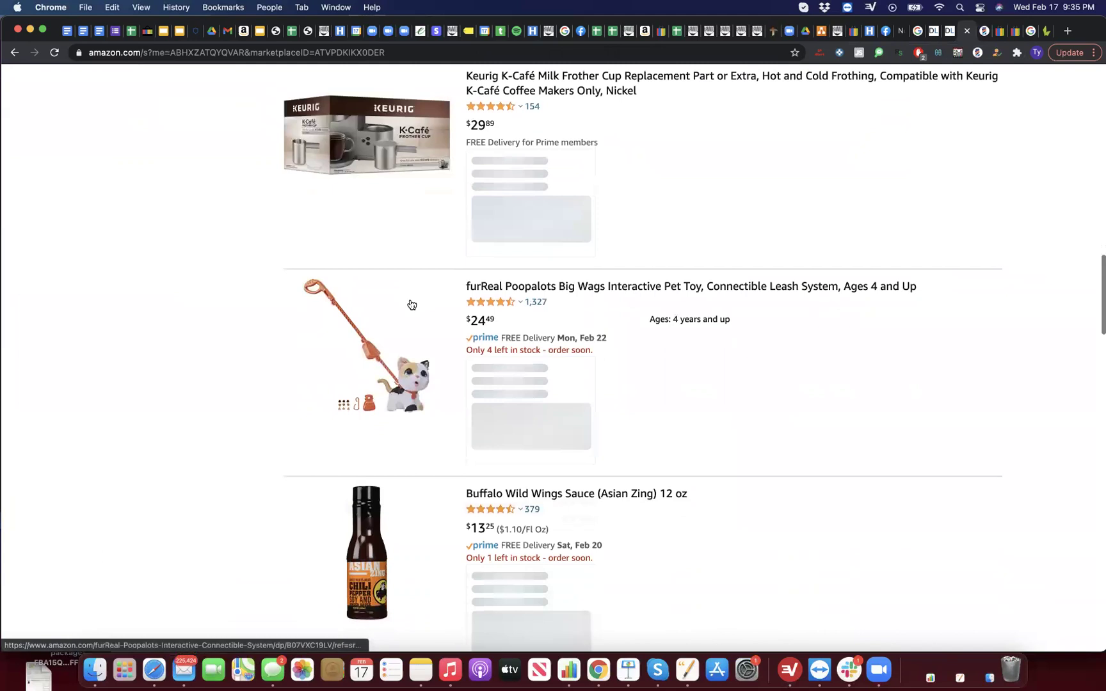
{"action": "scroll", "coordinate": [411, 305], "scroll_direction": "down", "scroll_amount": 5}
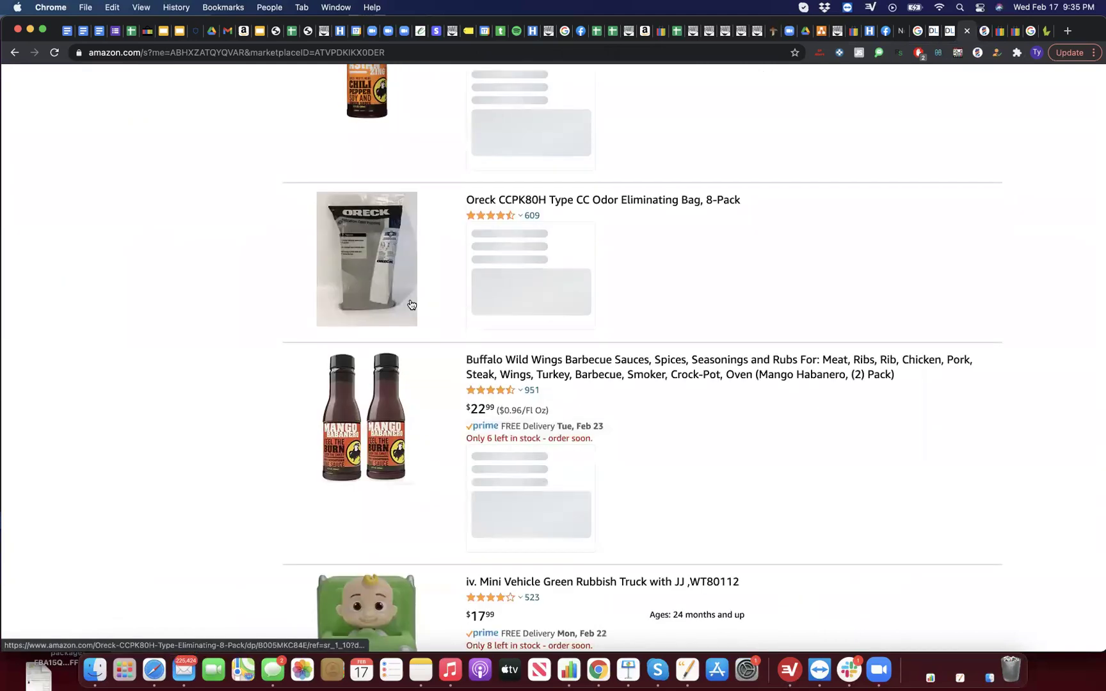
{"action": "scroll", "coordinate": [411, 304], "scroll_direction": "up", "scroll_amount": 15}
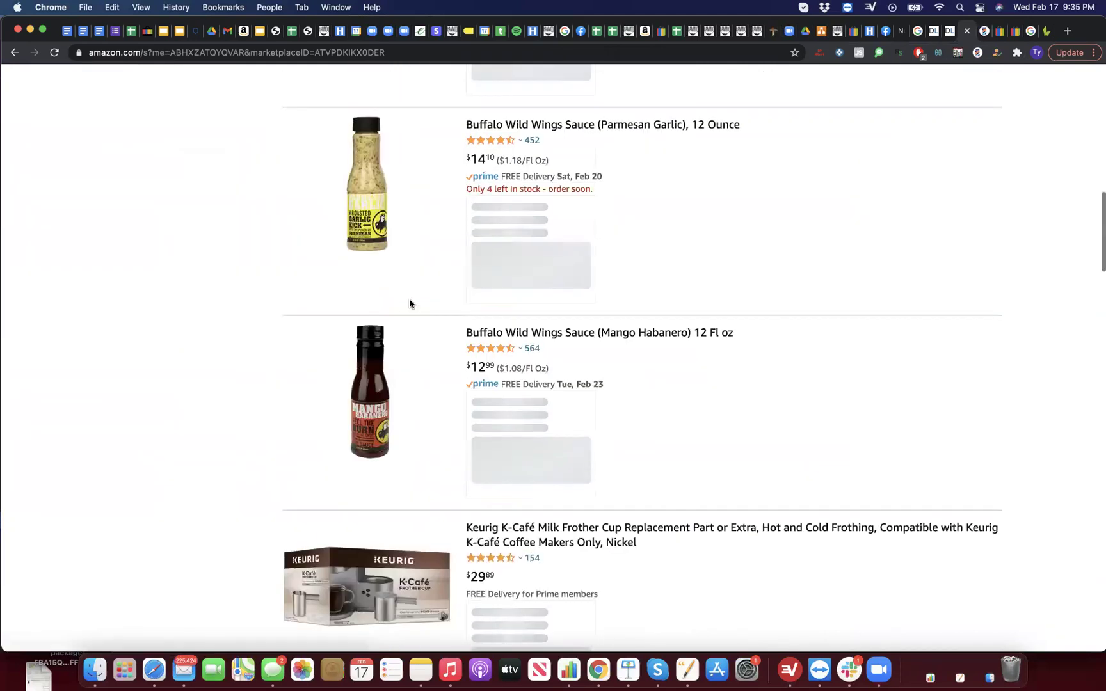
{"action": "scroll", "coordinate": [409, 303], "scroll_direction": "up", "scroll_amount": 9}
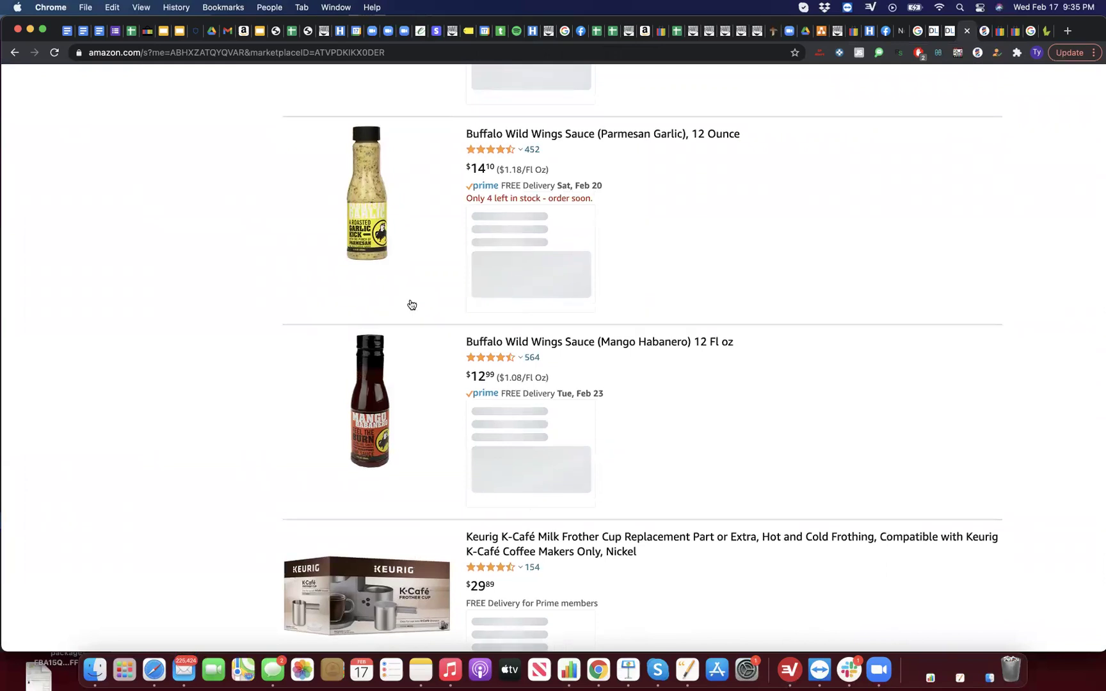
{"action": "scroll", "coordinate": [410, 304], "scroll_direction": "up", "scroll_amount": 6}
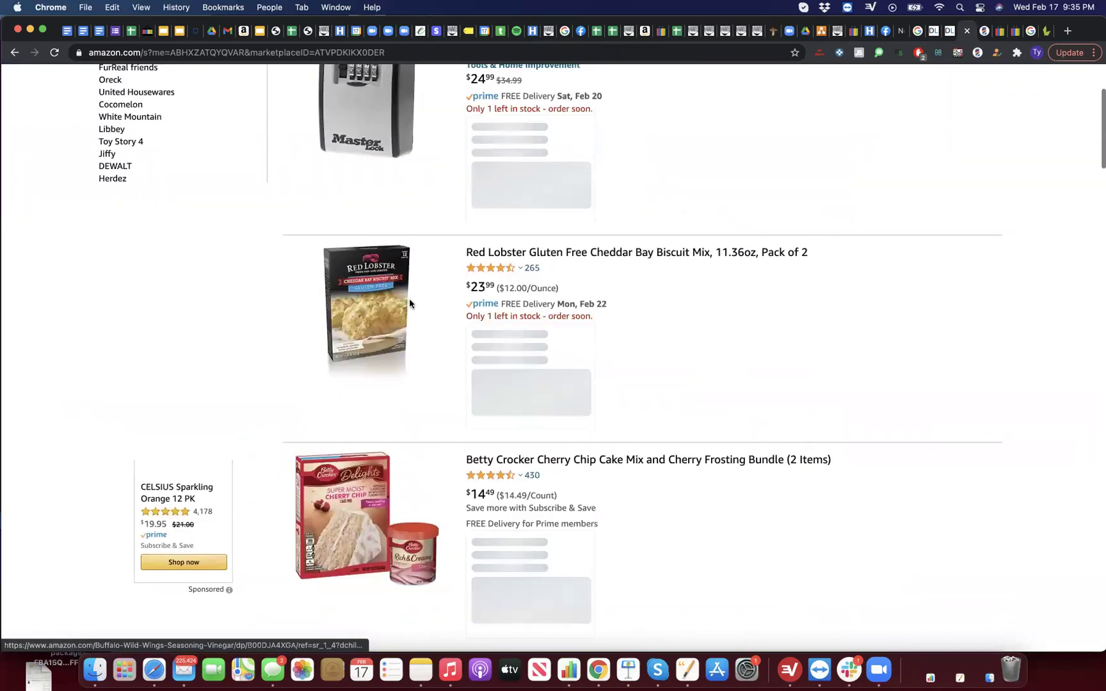
{"action": "scroll", "coordinate": [409, 303], "scroll_direction": "up", "scroll_amount": 1}
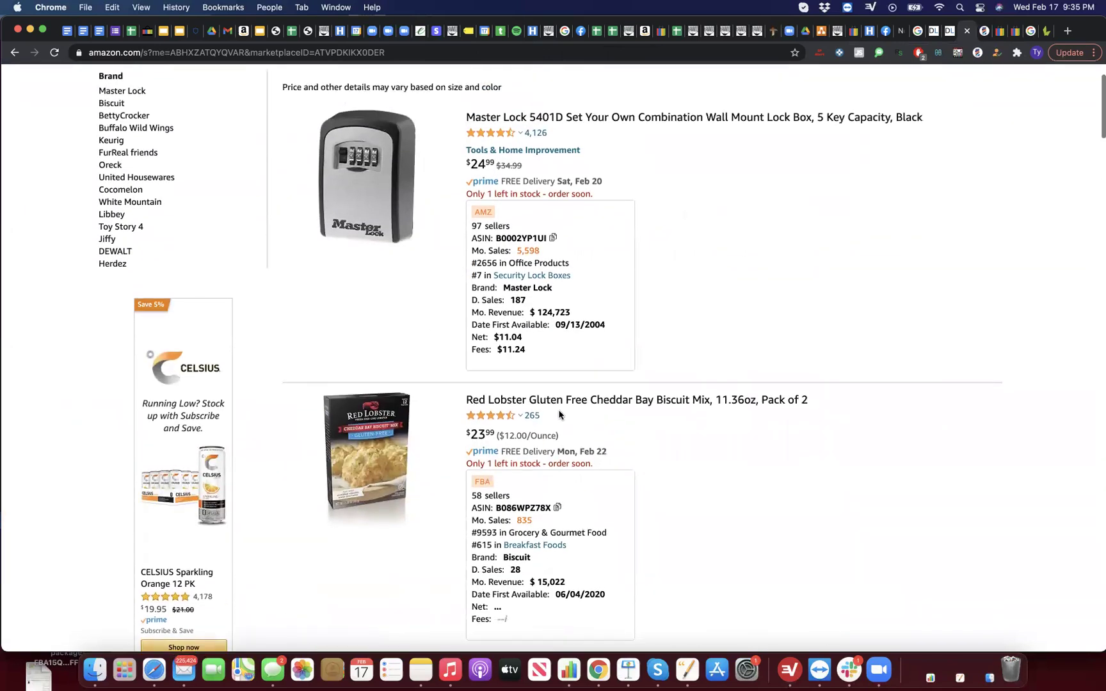
{"action": "scroll", "coordinate": [533, 402], "scroll_direction": "up", "scroll_amount": 2}
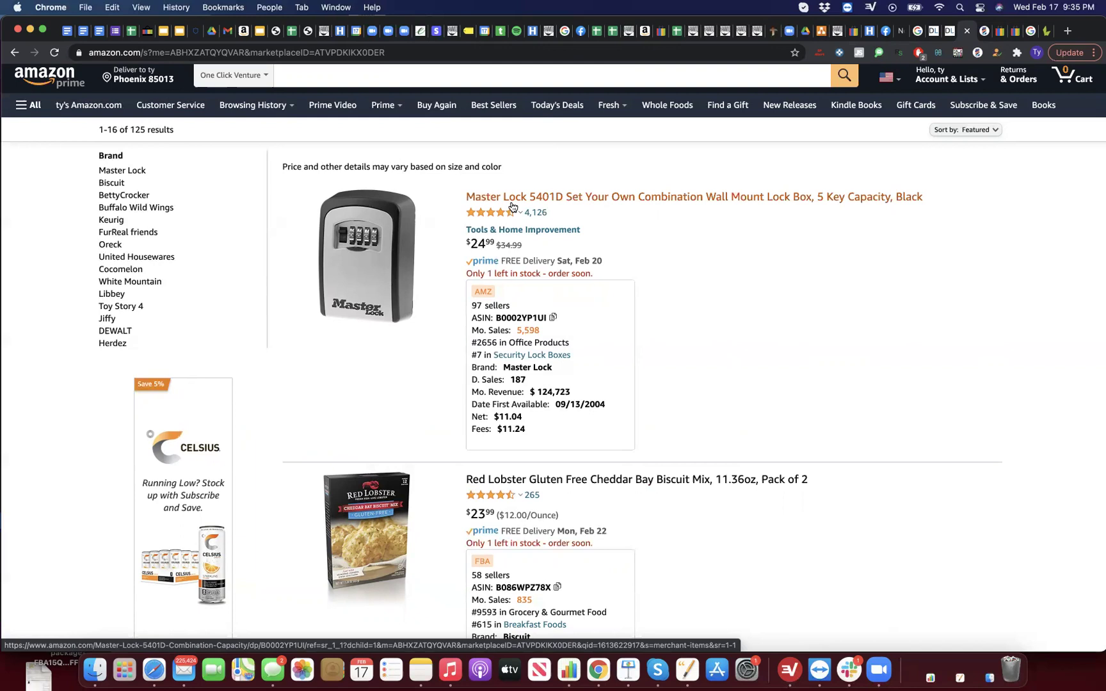
{"action": "scroll", "coordinate": [512, 206], "scroll_direction": "down", "scroll_amount": 6}
{"action": "scroll", "coordinate": [511, 206], "scroll_direction": "up", "scroll_amount": 6}
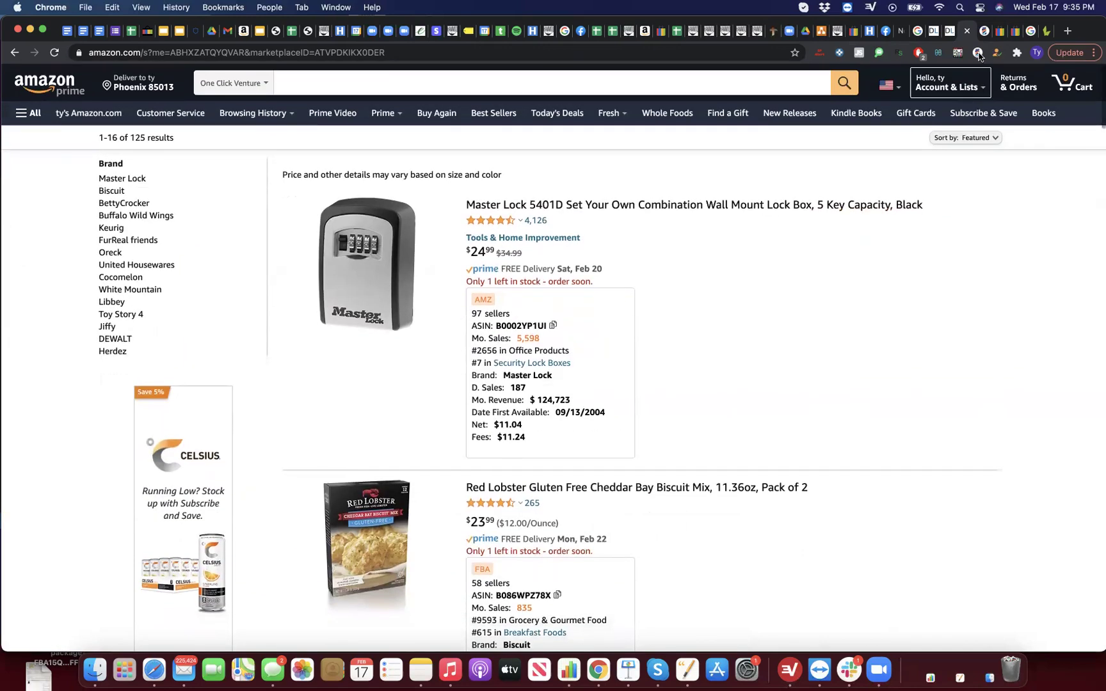
Step: Grab all 126 storefront ASINs into the new Top List group Amazon_Feb_17_21_20:36
{"action": "left_click", "coordinate": [978, 53]}
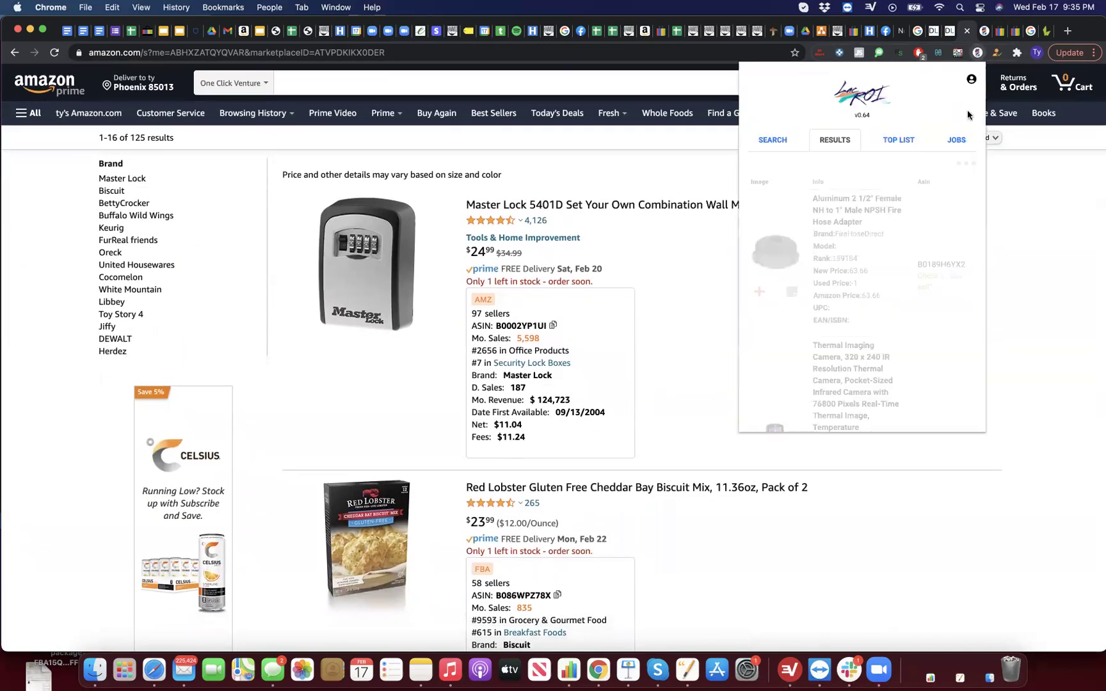
{"action": "left_click", "coordinate": [895, 142]}
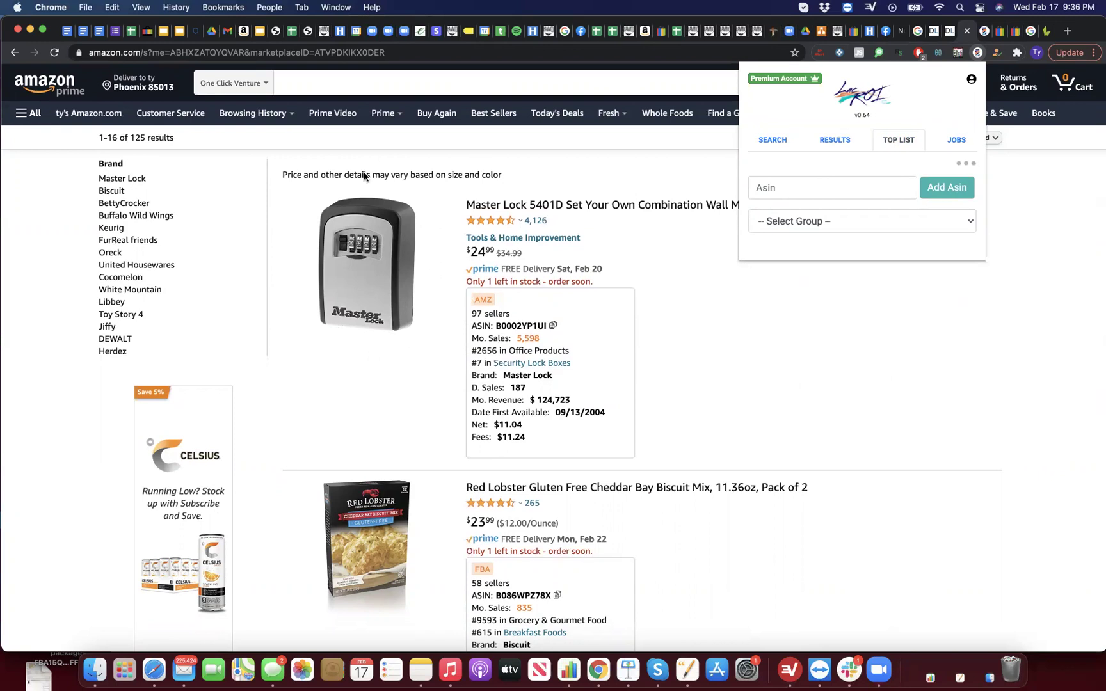
{"action": "left_click", "coordinate": [958, 165]}
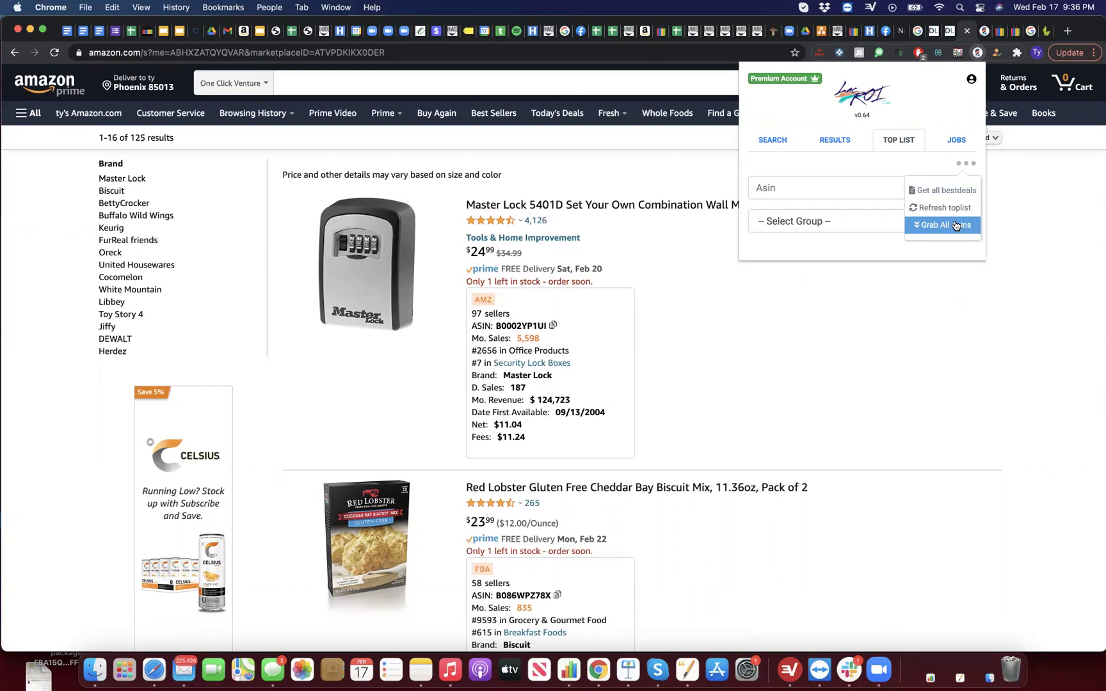
{"action": "left_click", "coordinate": [955, 225]}
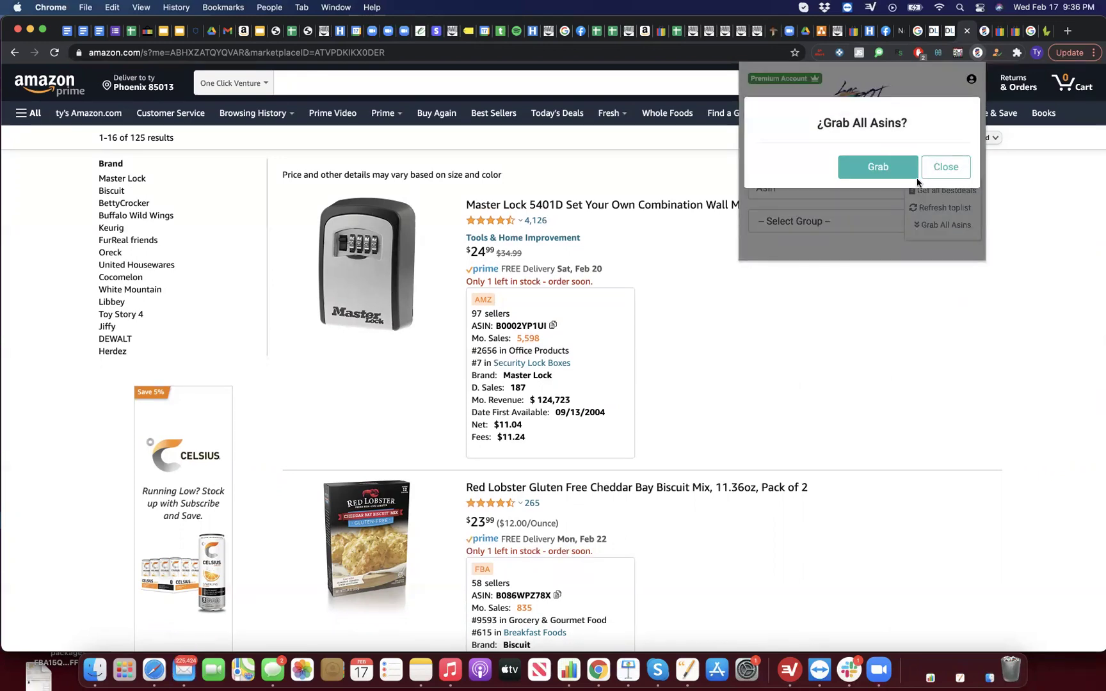
{"action": "left_click", "coordinate": [898, 166]}
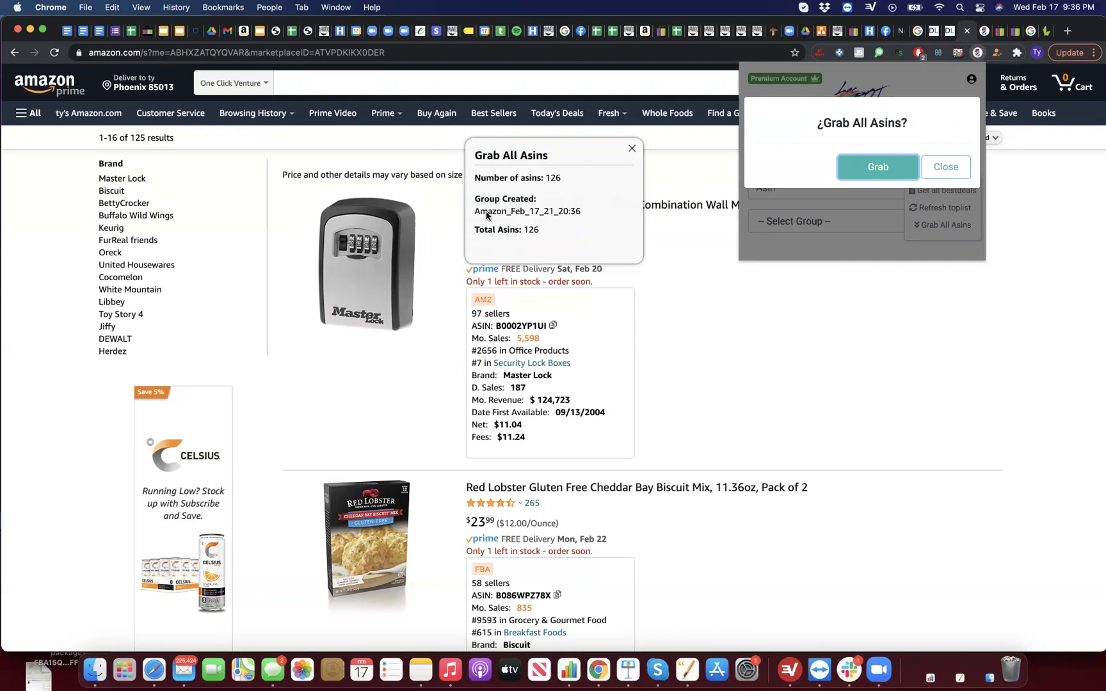
{"action": "left_click", "coordinate": [477, 214]}
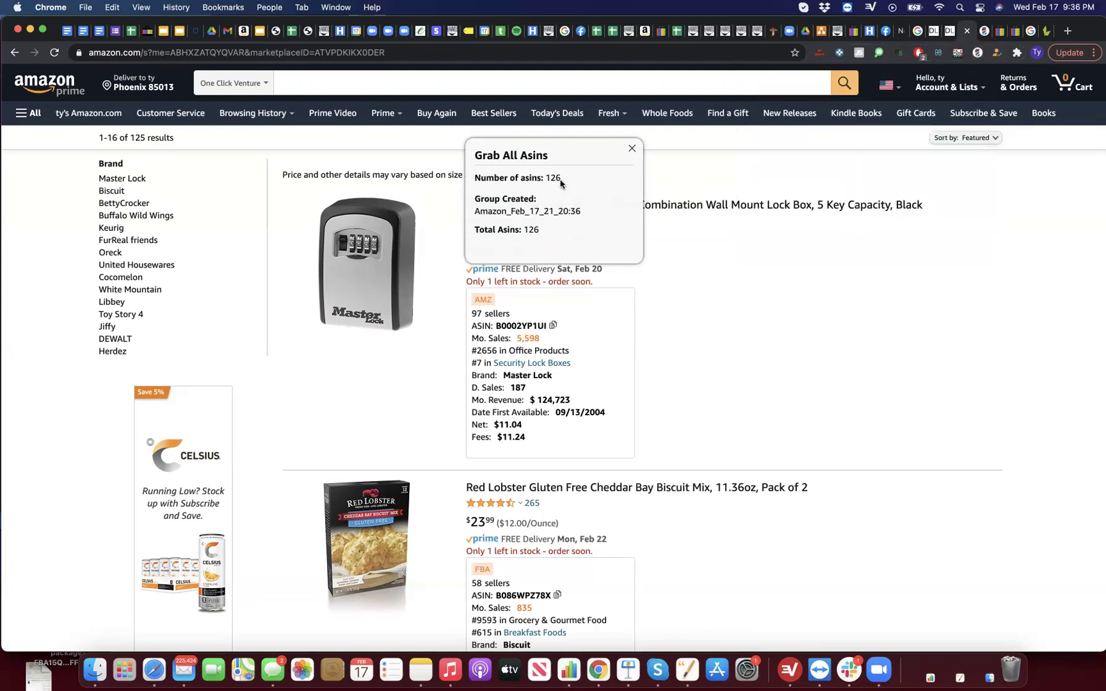
Step: On the eBay tab, load the Amazon_Feb_17_21_20:36 group in LacROI's Top List
{"action": "left_click", "coordinate": [631, 149]}
{"action": "left_click", "coordinate": [999, 31]}
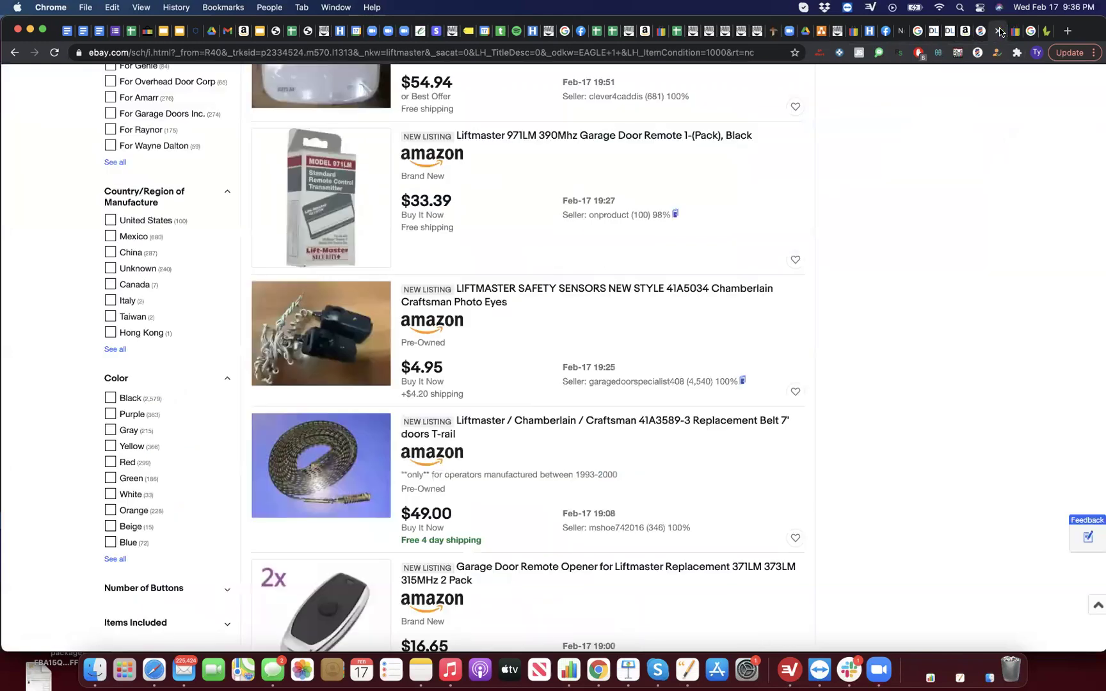
{"action": "left_click", "coordinate": [977, 54]}
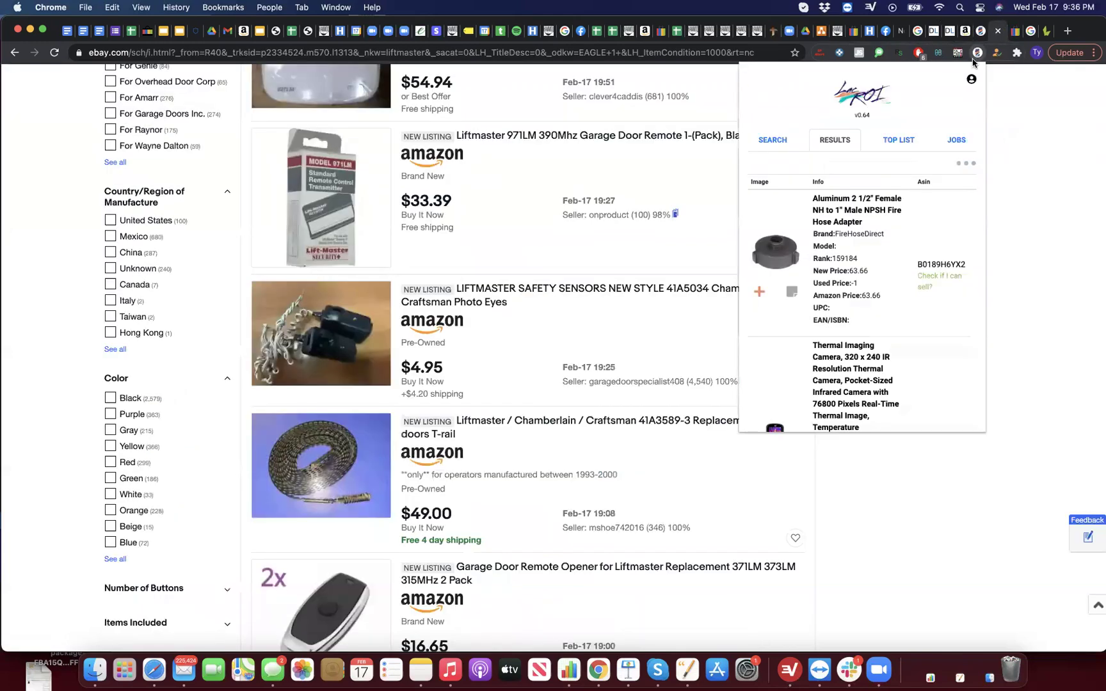
{"action": "left_click", "coordinate": [899, 146]}
{"action": "left_click", "coordinate": [862, 219]}
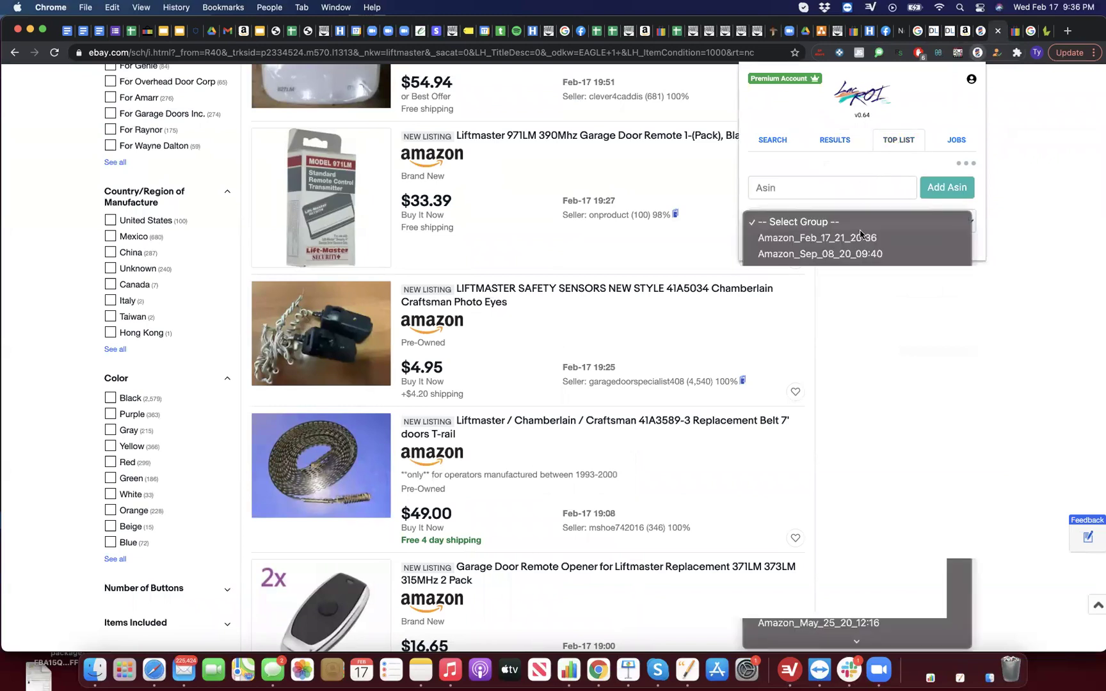
{"action": "left_click", "coordinate": [852, 237]}
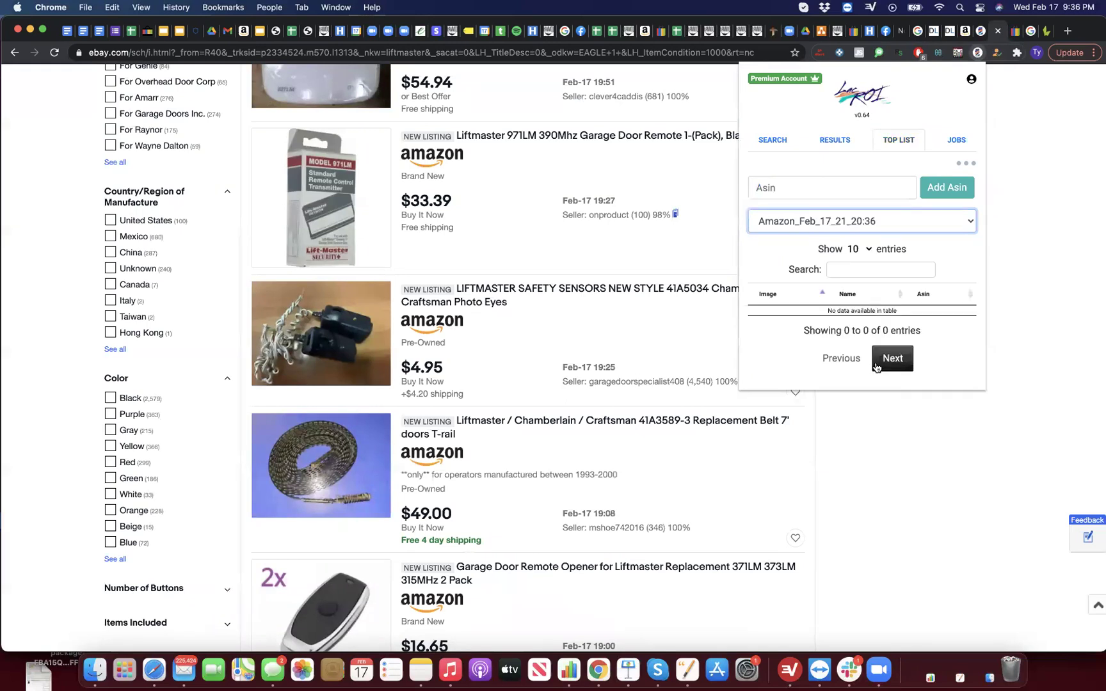
Step: Switch the Top List to the Amazon_Sep_08_20_09:40 group, led by the Kwikset Halifax dummy lever
{"action": "left_click", "coordinate": [886, 221]}
{"action": "left_click", "coordinate": [885, 222]}
{"action": "left_click", "coordinate": [883, 224]}
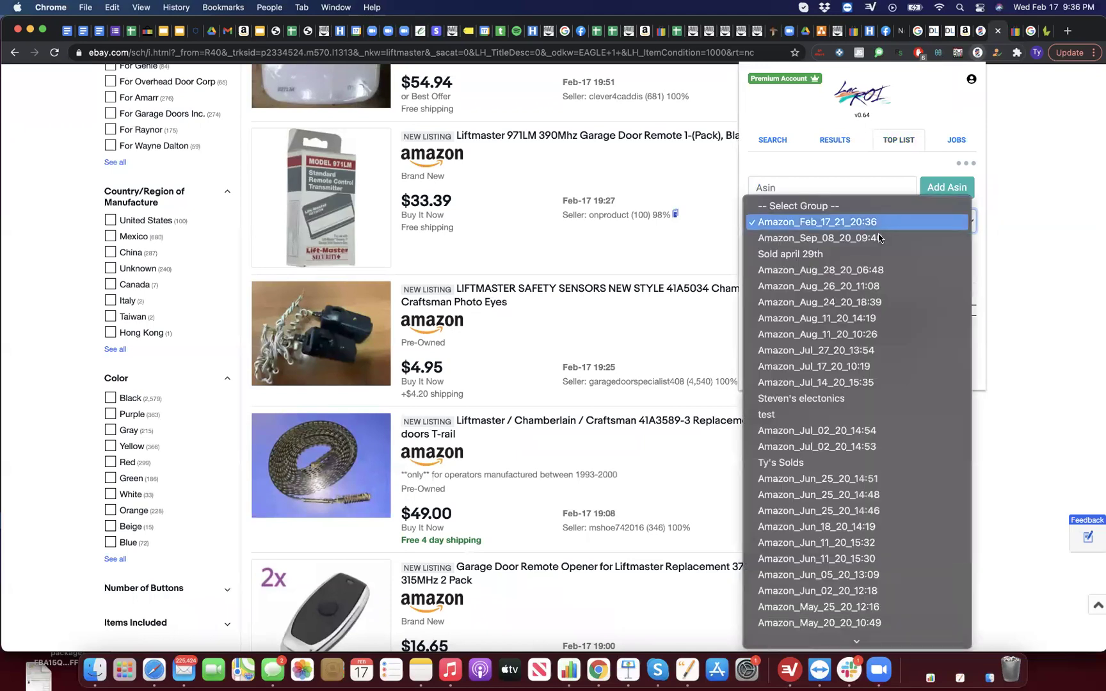
{"action": "left_click", "coordinate": [878, 238]}
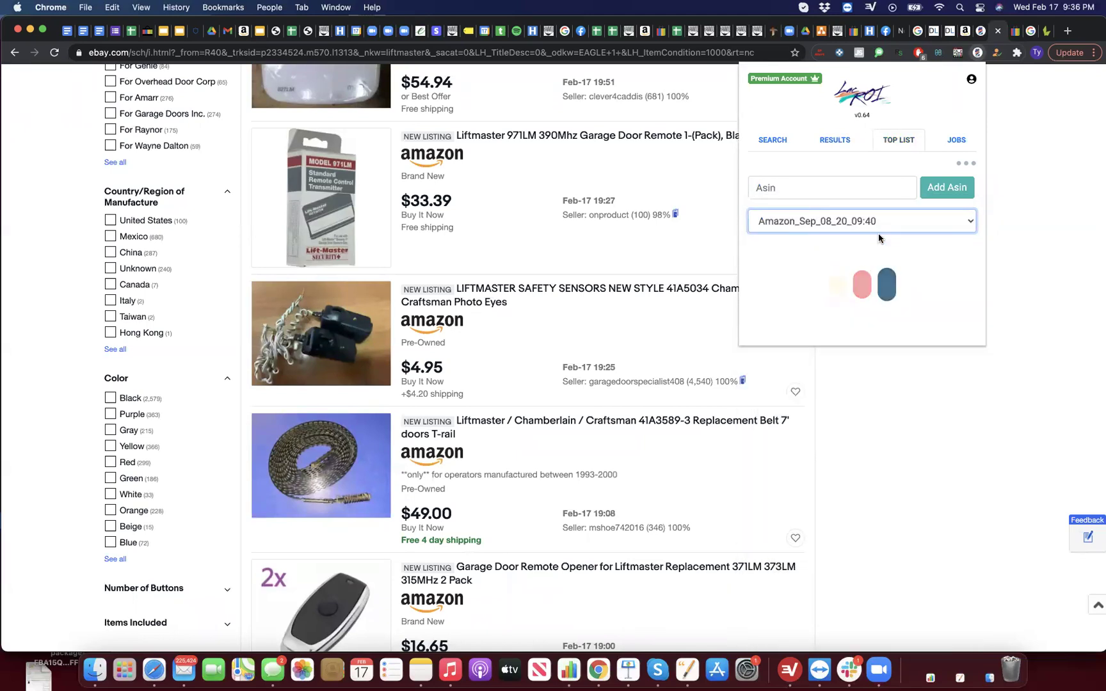
{"action": "scroll", "coordinate": [899, 308], "scroll_direction": "down", "scroll_amount": 4}
{"action": "scroll", "coordinate": [898, 308], "scroll_direction": "down", "scroll_amount": 3}
{"action": "scroll", "coordinate": [899, 302], "scroll_direction": "up", "scroll_amount": 8}
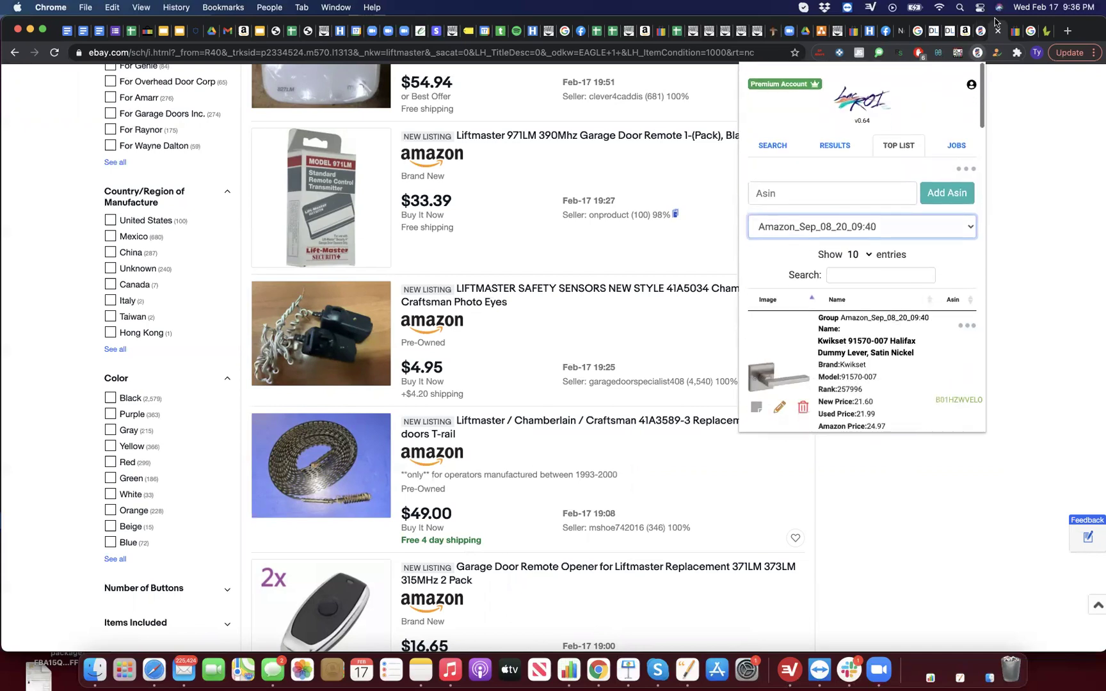
Step: Back on Amazon, load the Amazon_Feb_17_21_20:36 group in LacROI's Top List
{"action": "left_click", "coordinate": [965, 31]}
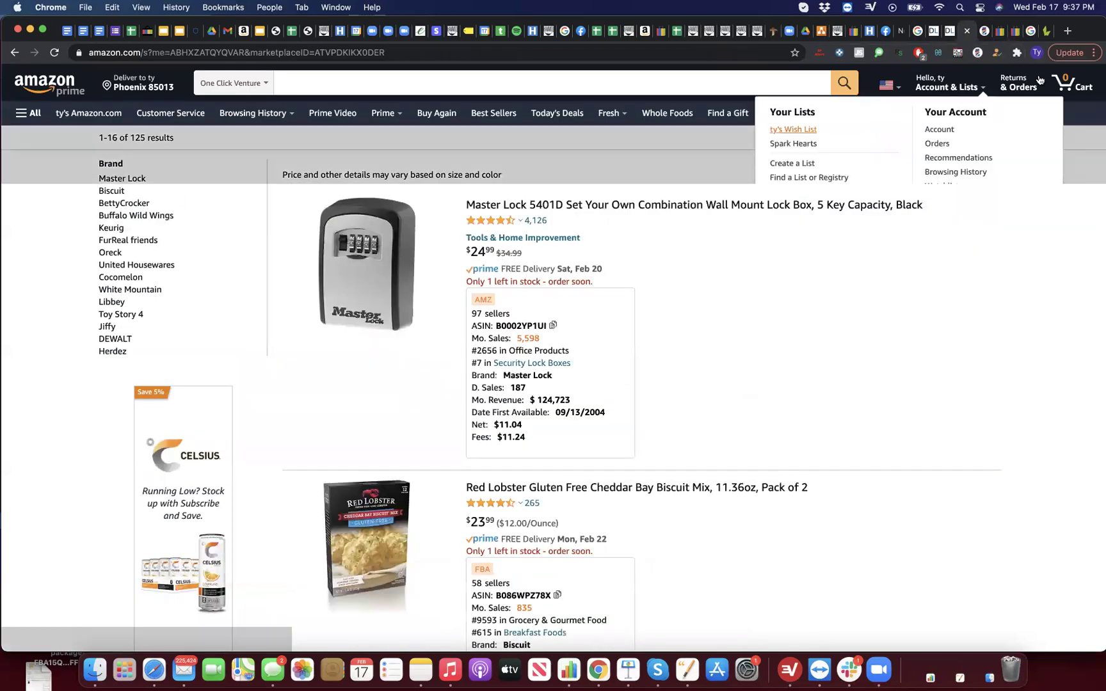
{"action": "left_click", "coordinate": [977, 53]}
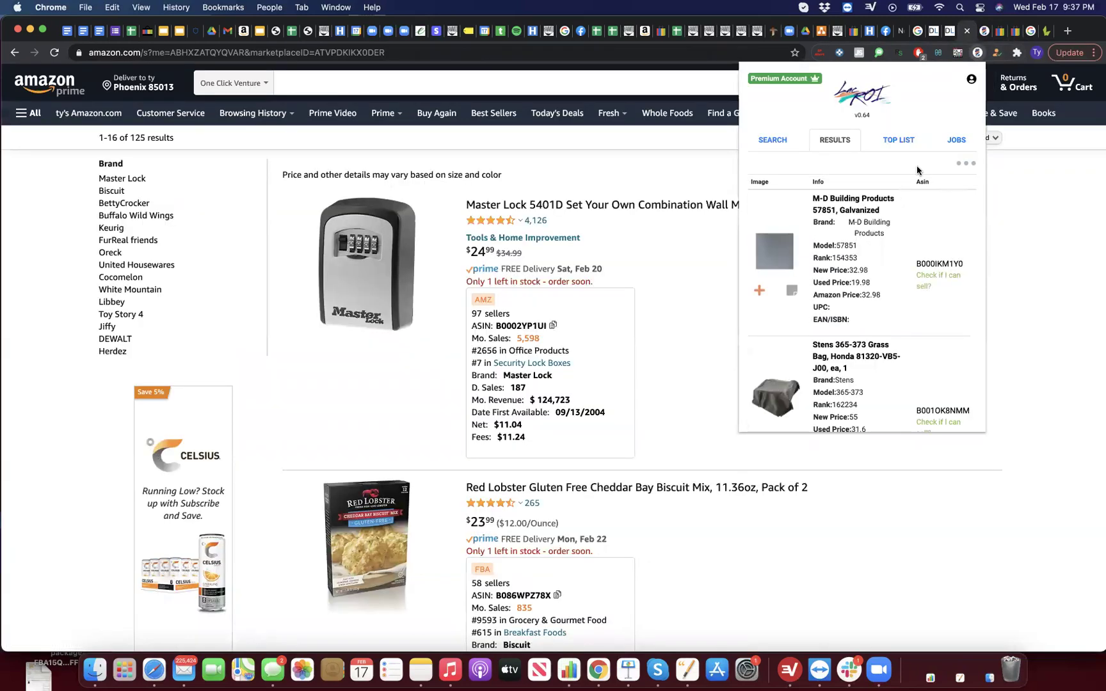
{"action": "left_click", "coordinate": [916, 139]}
{"action": "left_click", "coordinate": [896, 218]}
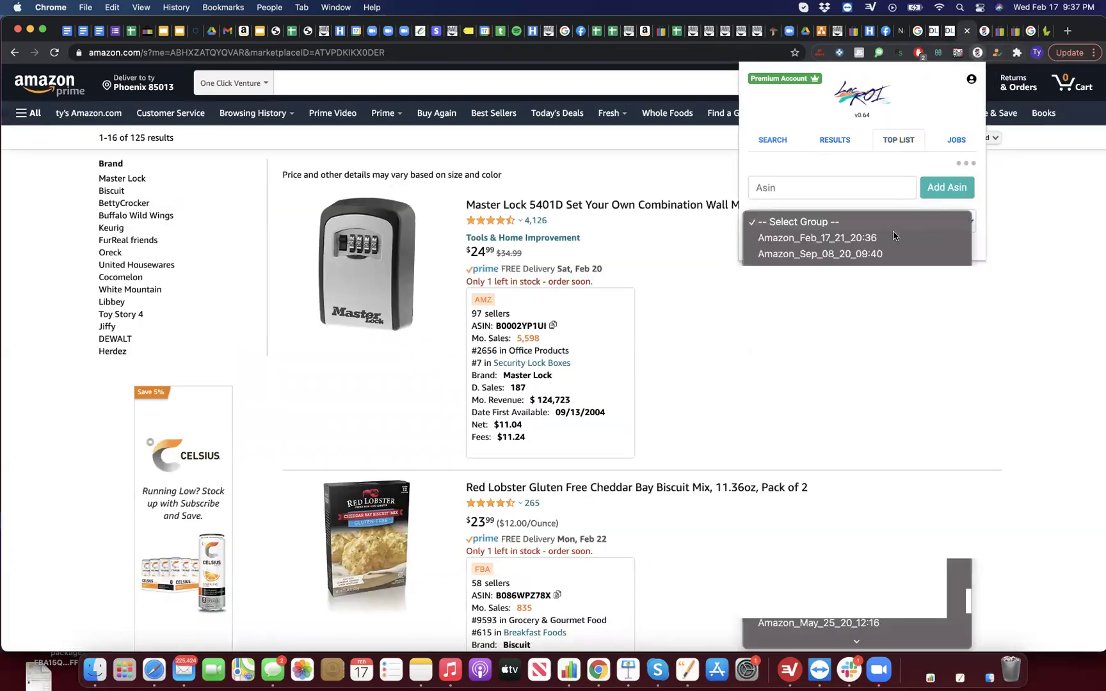
{"action": "left_click", "coordinate": [870, 238]}
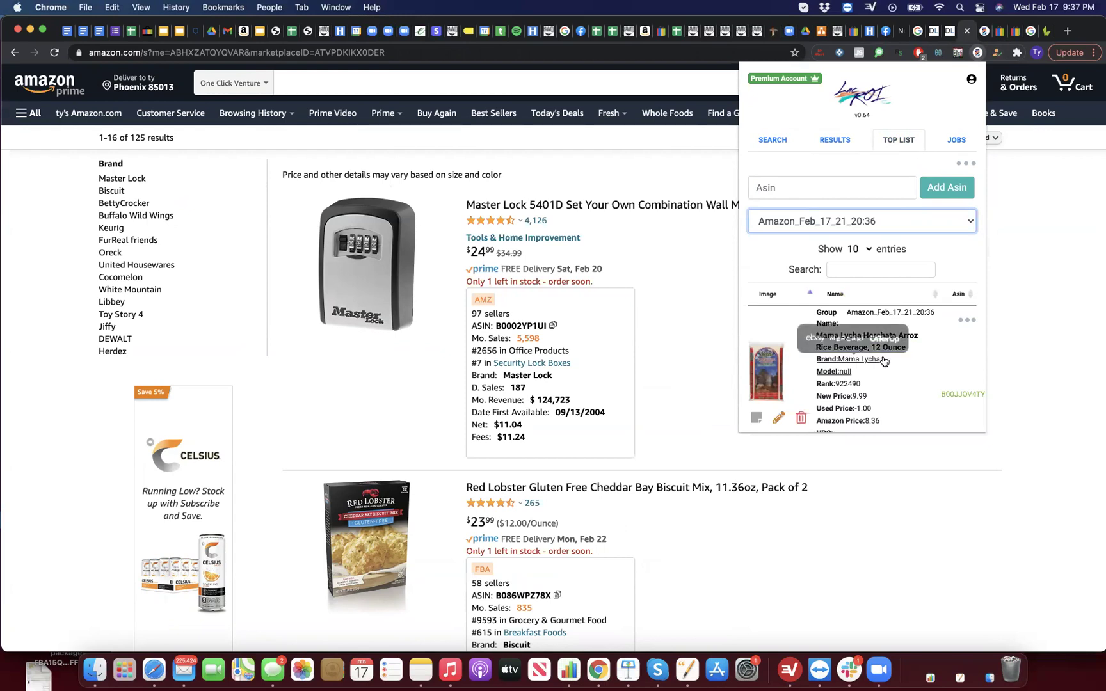
{"action": "scroll", "coordinate": [882, 345], "scroll_direction": "down", "scroll_amount": 2}
{"action": "scroll", "coordinate": [833, 309], "scroll_direction": "down", "scroll_amount": 5}
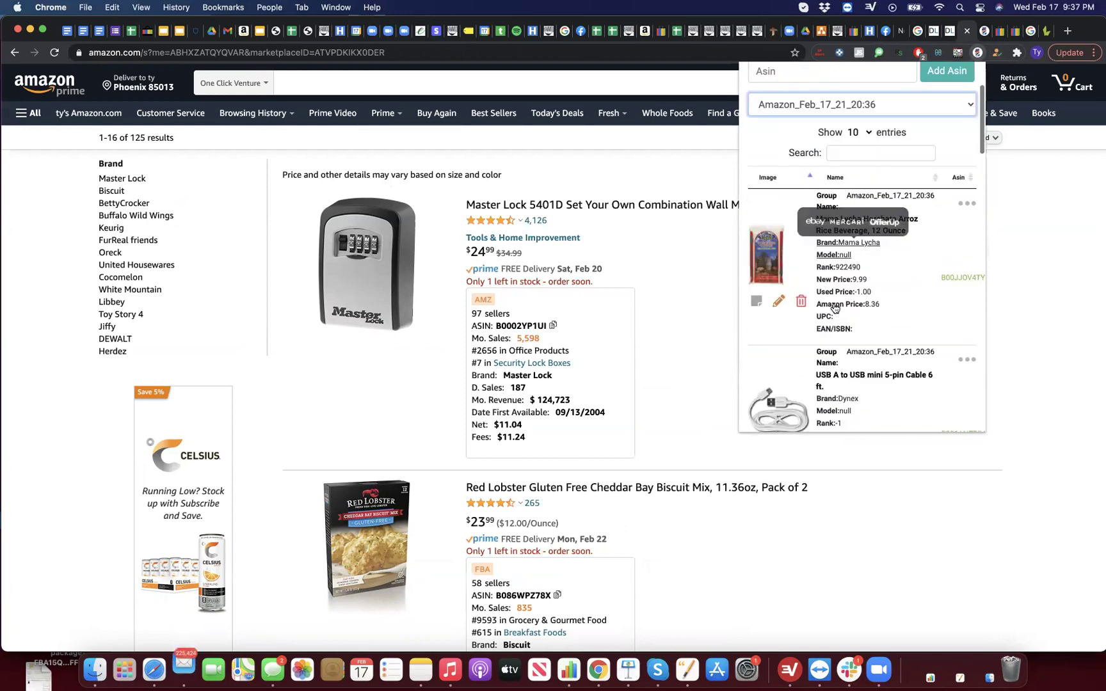
{"action": "scroll", "coordinate": [834, 302], "scroll_direction": "up", "scroll_amount": 2}
{"action": "scroll", "coordinate": [833, 302], "scroll_direction": "up", "scroll_amount": 5}
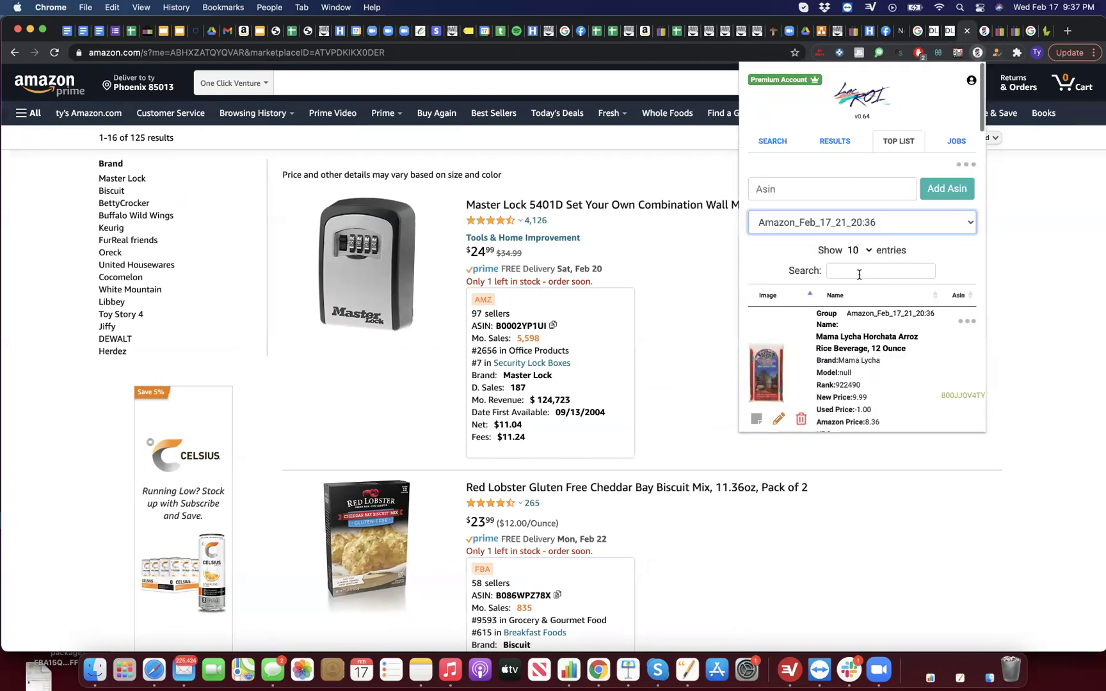
Step: Start getting all best deals for the group, then cancel the new job
{"action": "left_click", "coordinate": [966, 163]}
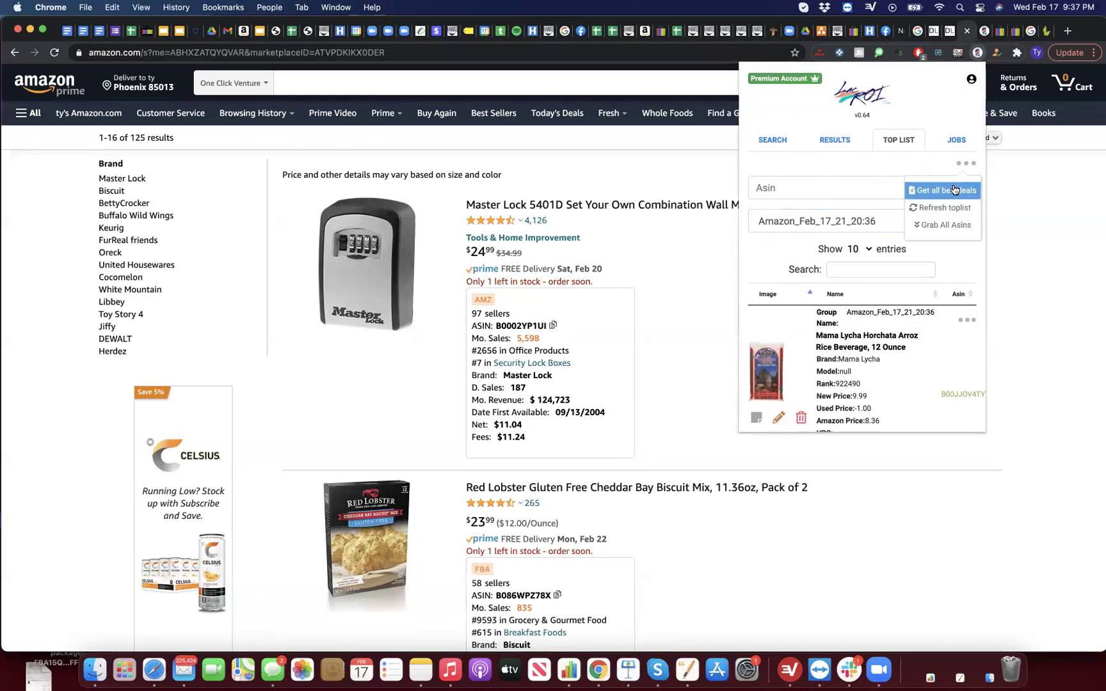
{"action": "left_click", "coordinate": [954, 189]}
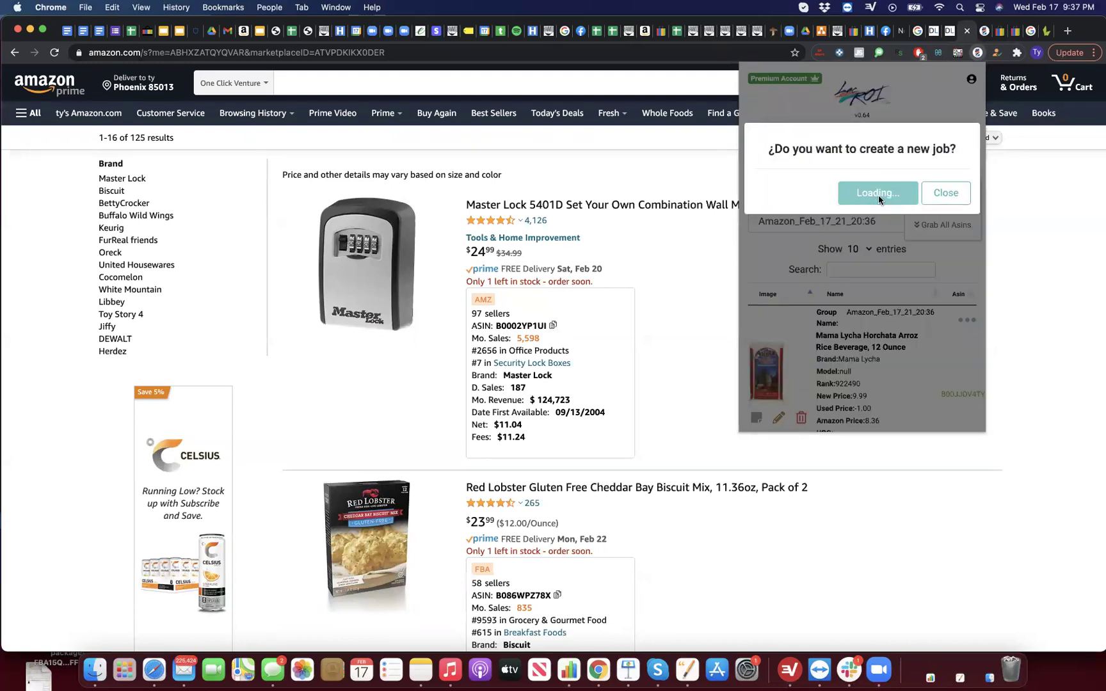
{"action": "left_click", "coordinate": [938, 225]}
Step: Page through the Top List entries on pages 2, 3 and 4 (entries 31-40)
{"action": "mouse_move", "coordinate": [831, 364]}
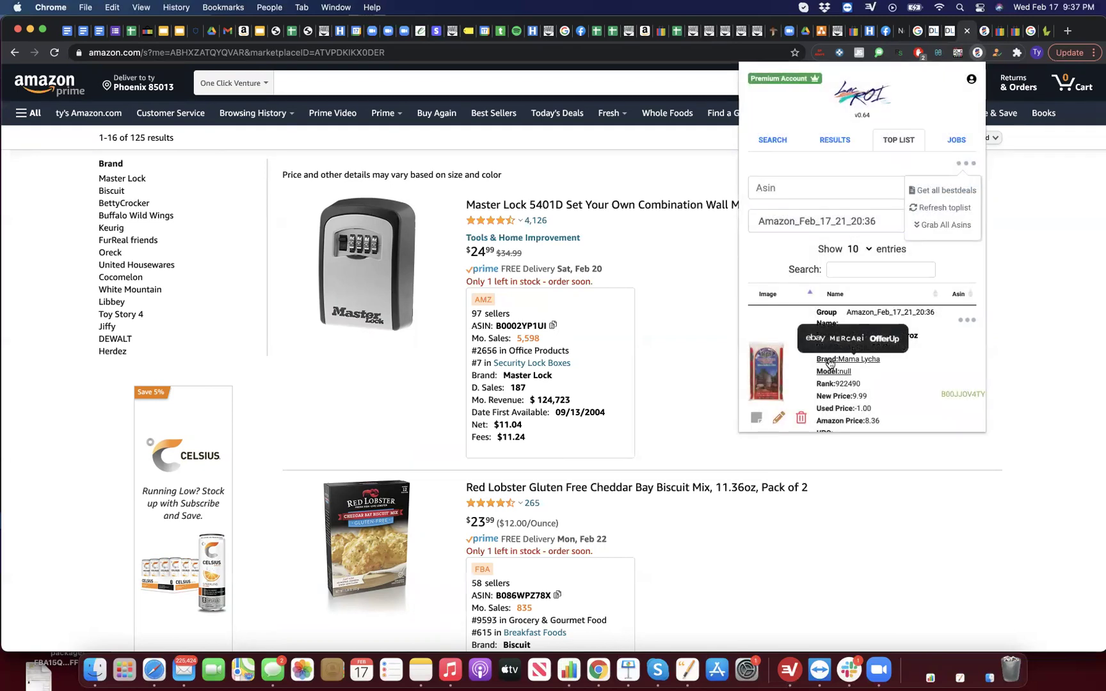
{"action": "scroll", "coordinate": [831, 374], "scroll_direction": "down", "scroll_amount": 10}
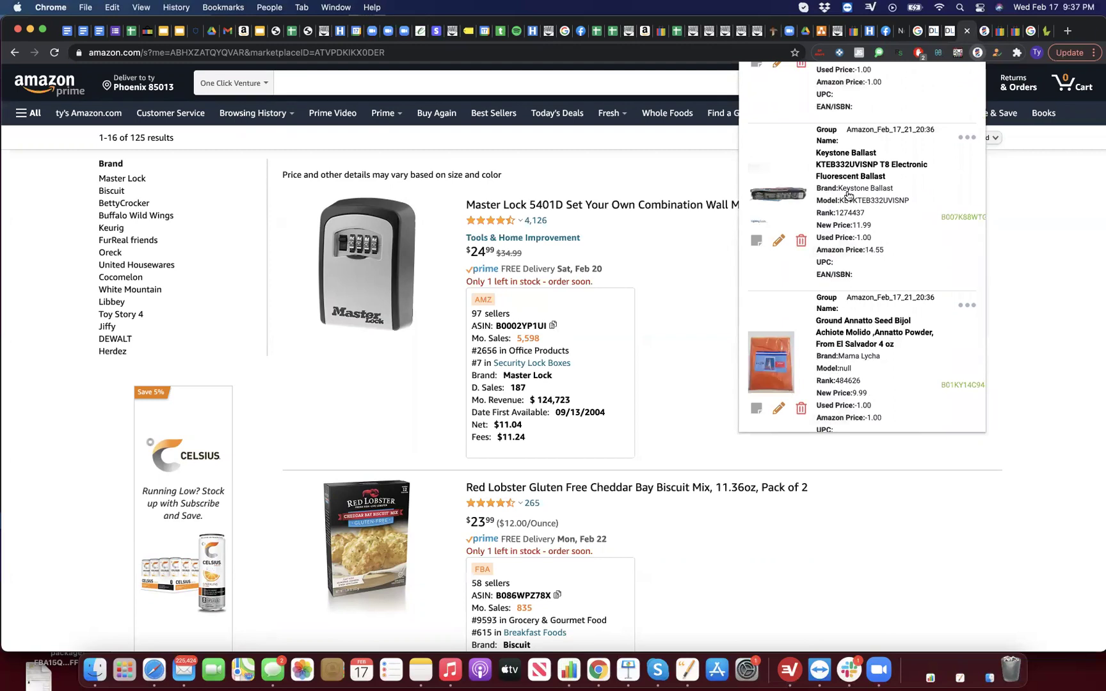
{"action": "scroll", "coordinate": [844, 192], "scroll_direction": "down", "scroll_amount": 5}
{"action": "scroll", "coordinate": [848, 185], "scroll_direction": "down", "scroll_amount": 7}
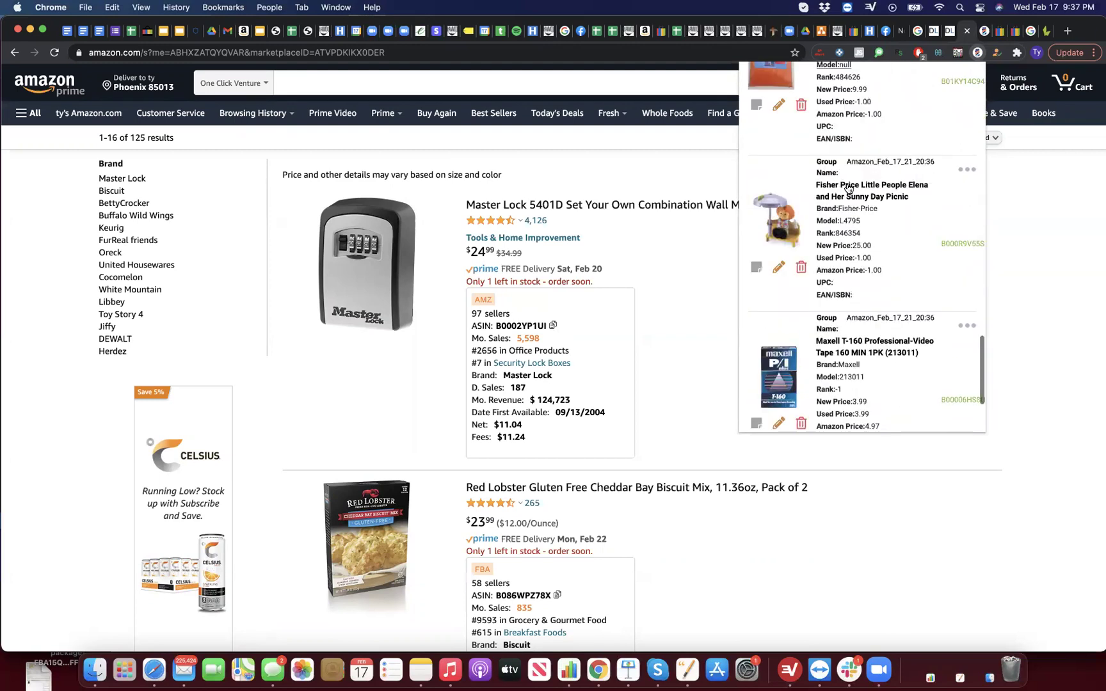
{"action": "left_click", "coordinate": [865, 377]}
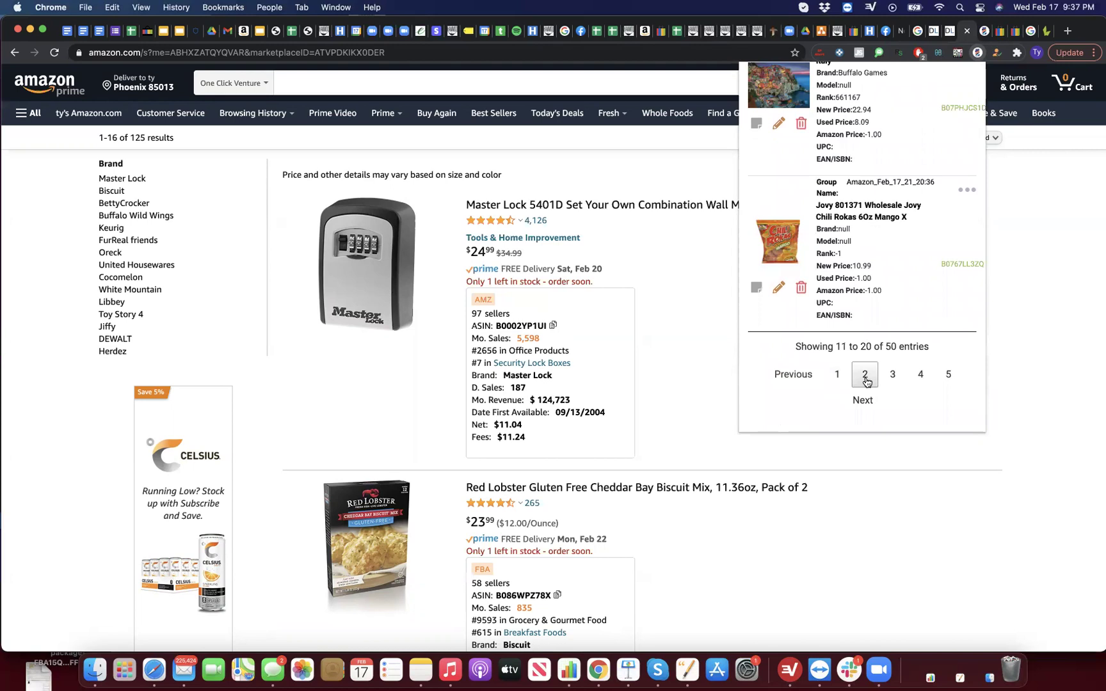
{"action": "left_click", "coordinate": [883, 375]}
{"action": "scroll", "coordinate": [881, 375], "scroll_direction": "up", "scroll_amount": 10}
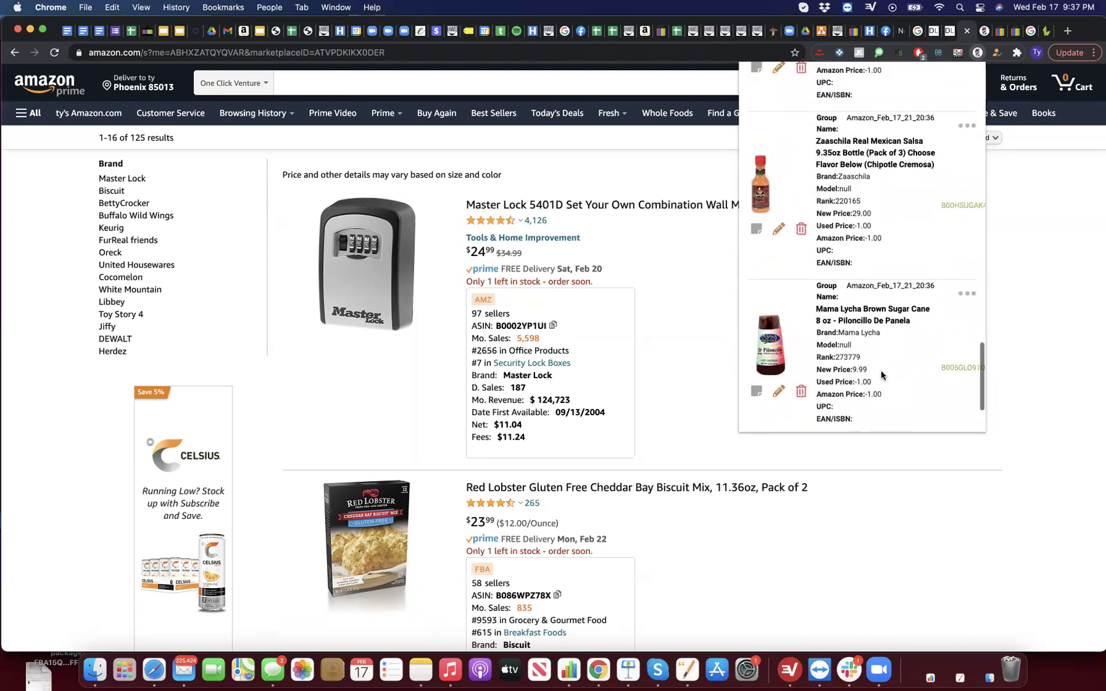
{"action": "scroll", "coordinate": [881, 371], "scroll_direction": "up", "scroll_amount": 15}
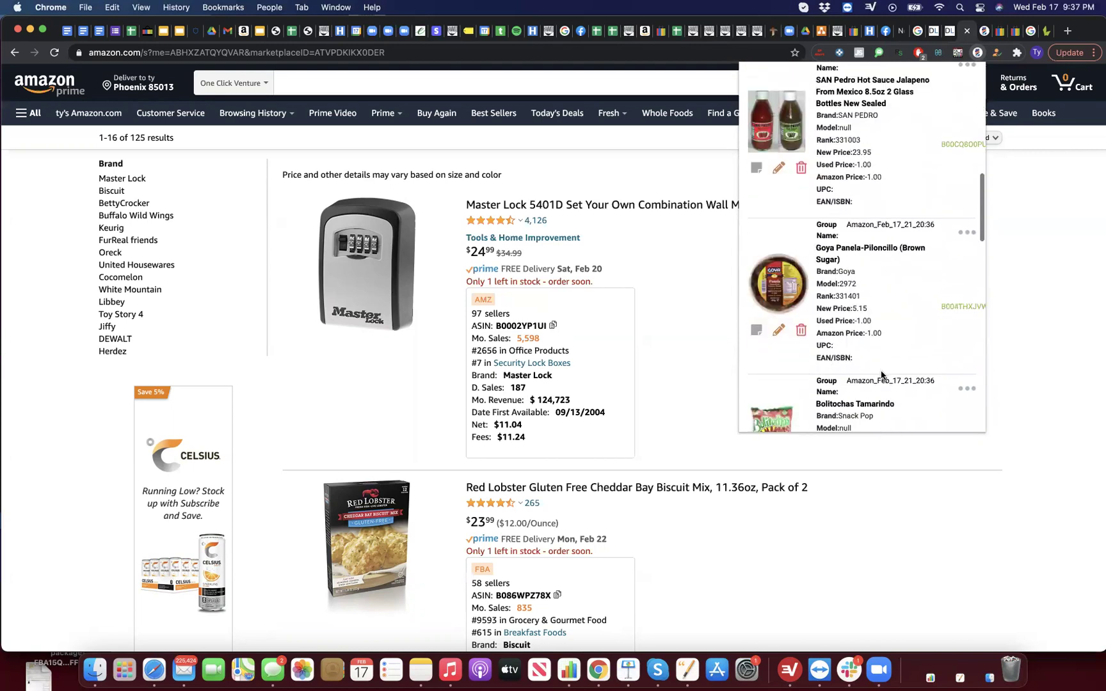
{"action": "scroll", "coordinate": [881, 350], "scroll_direction": "down", "scroll_amount": 15}
{"action": "scroll", "coordinate": [881, 350], "scroll_direction": "up", "scroll_amount": 15}
{"action": "mouse_move", "coordinate": [868, 382]}
{"action": "scroll", "coordinate": [868, 381], "scroll_direction": "down", "scroll_amount": 15}
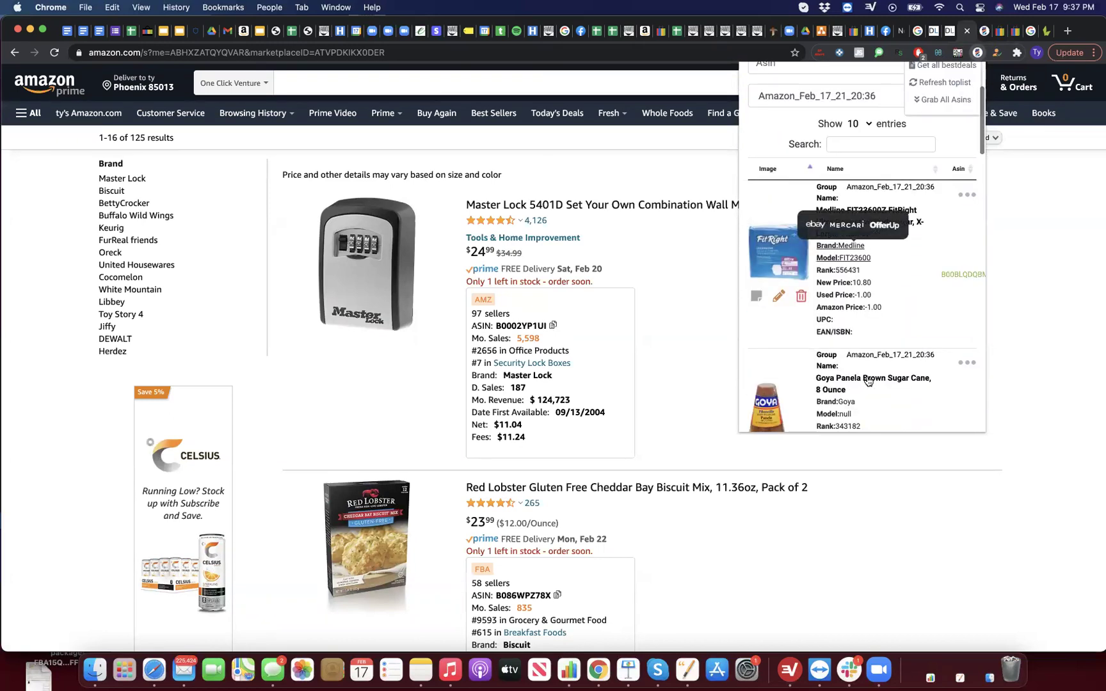
{"action": "left_click", "coordinate": [917, 385]}
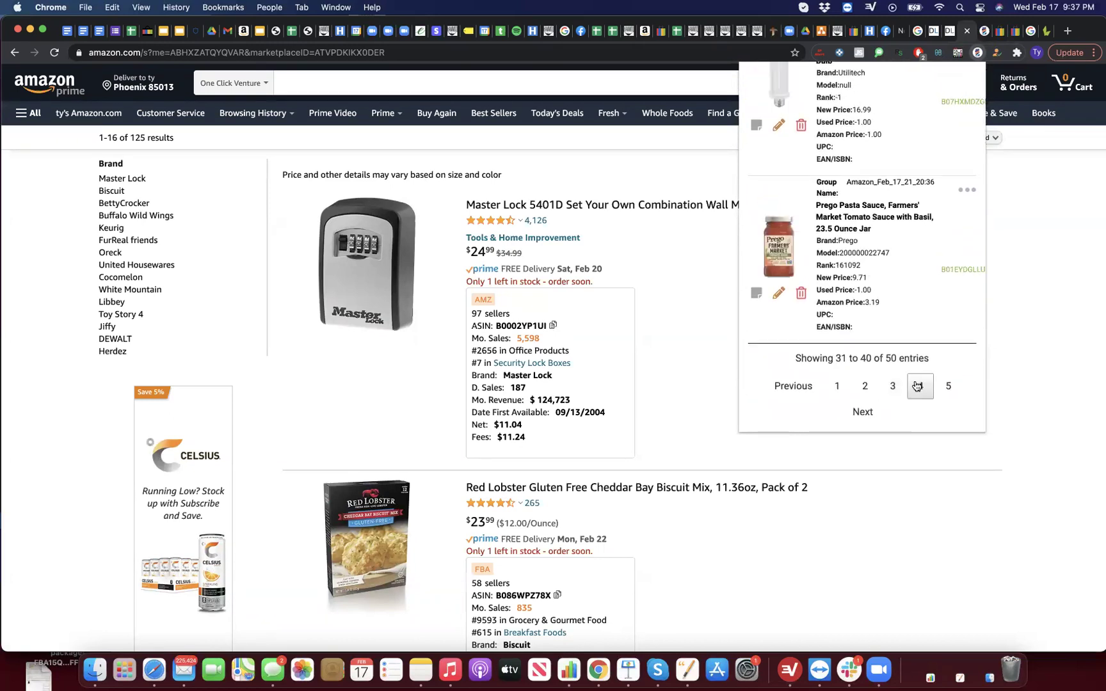
Step: Search eBay for the Eaton 35MRW-SP-L wall plate from the Top List
{"action": "scroll", "coordinate": [817, 226], "scroll_direction": "up", "scroll_amount": 8}
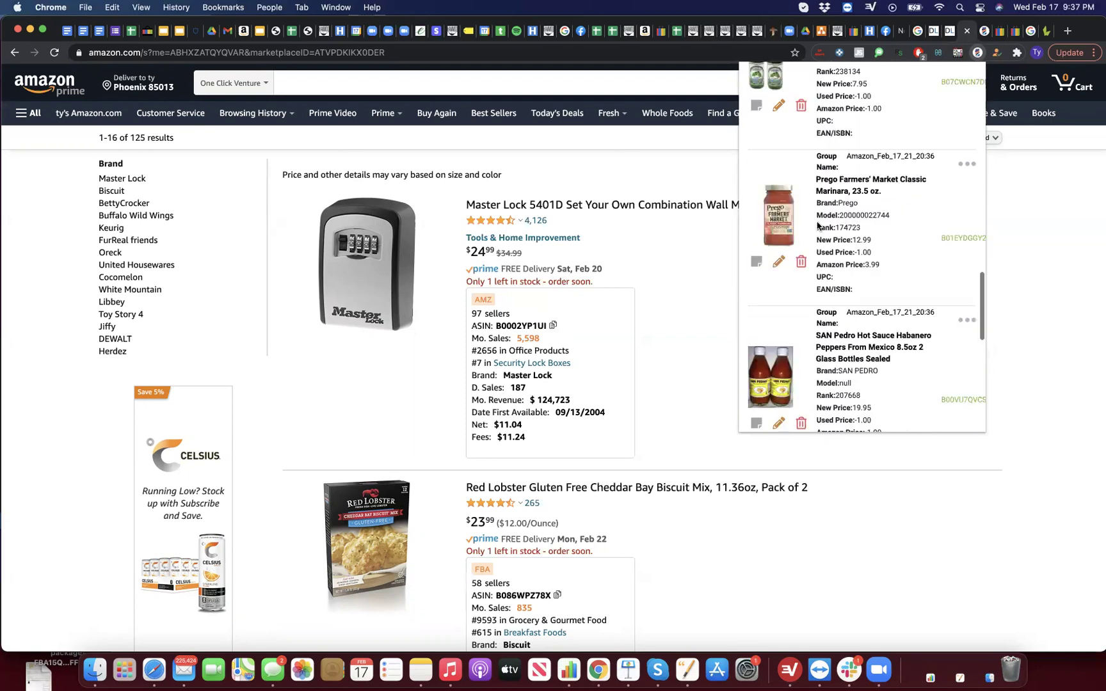
{"action": "scroll", "coordinate": [818, 221], "scroll_direction": "up", "scroll_amount": 10}
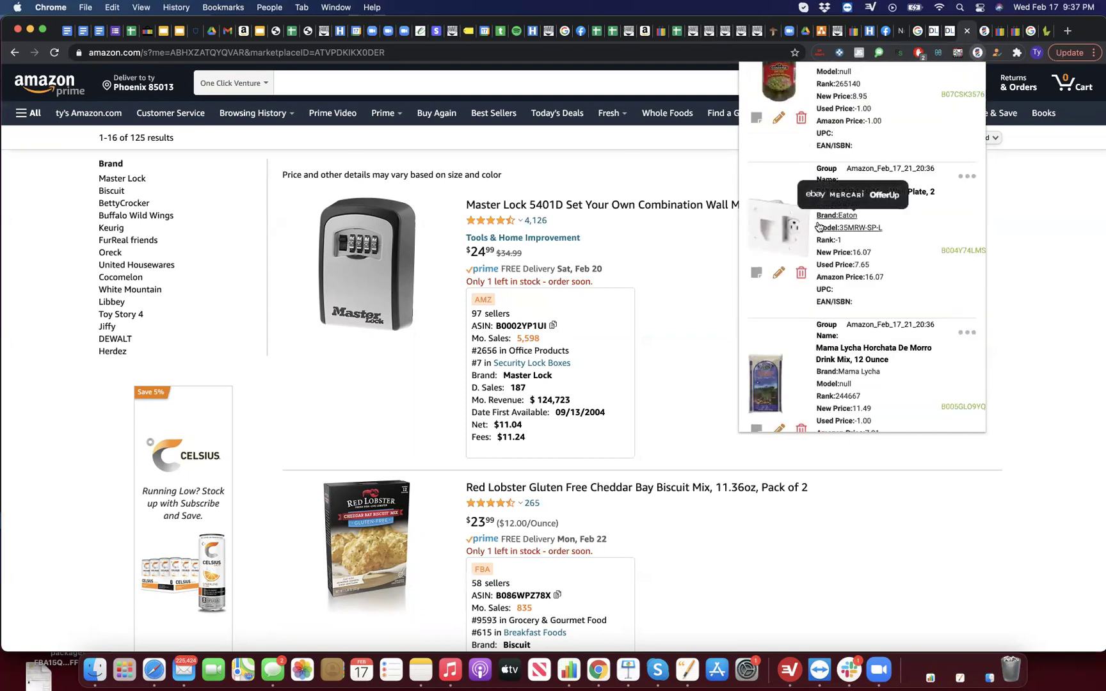
{"action": "left_click", "coordinate": [814, 236]}
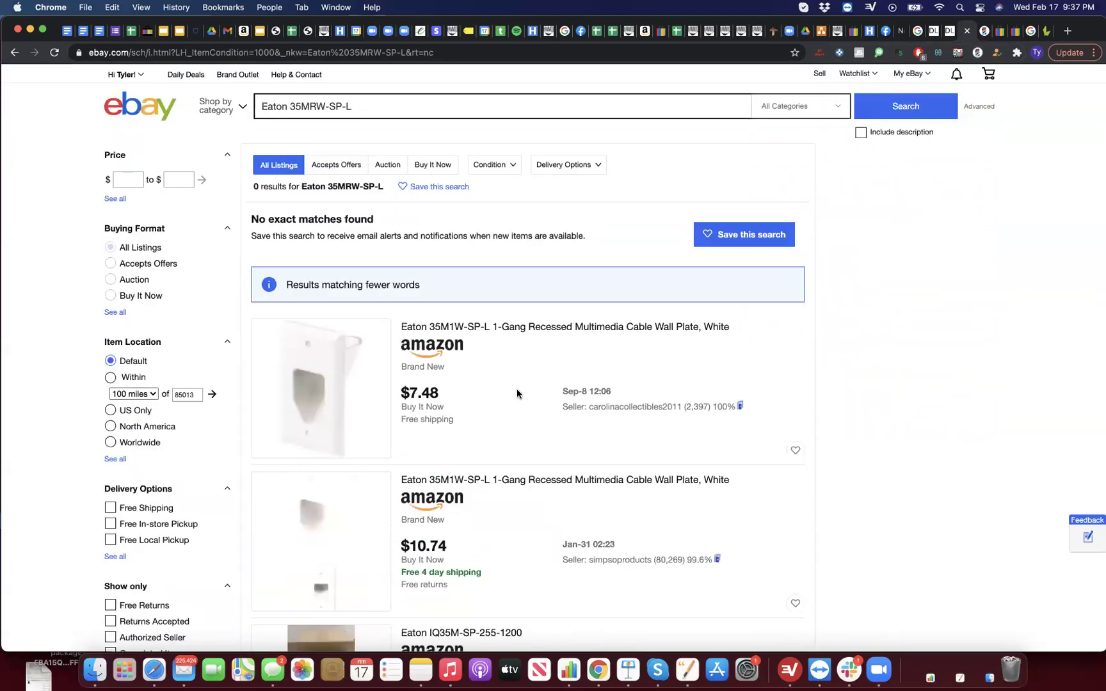
Step: Load the Amazon_Feb_17_21_20:36 group in LacROI's Top List
{"action": "left_click", "coordinate": [977, 53]}
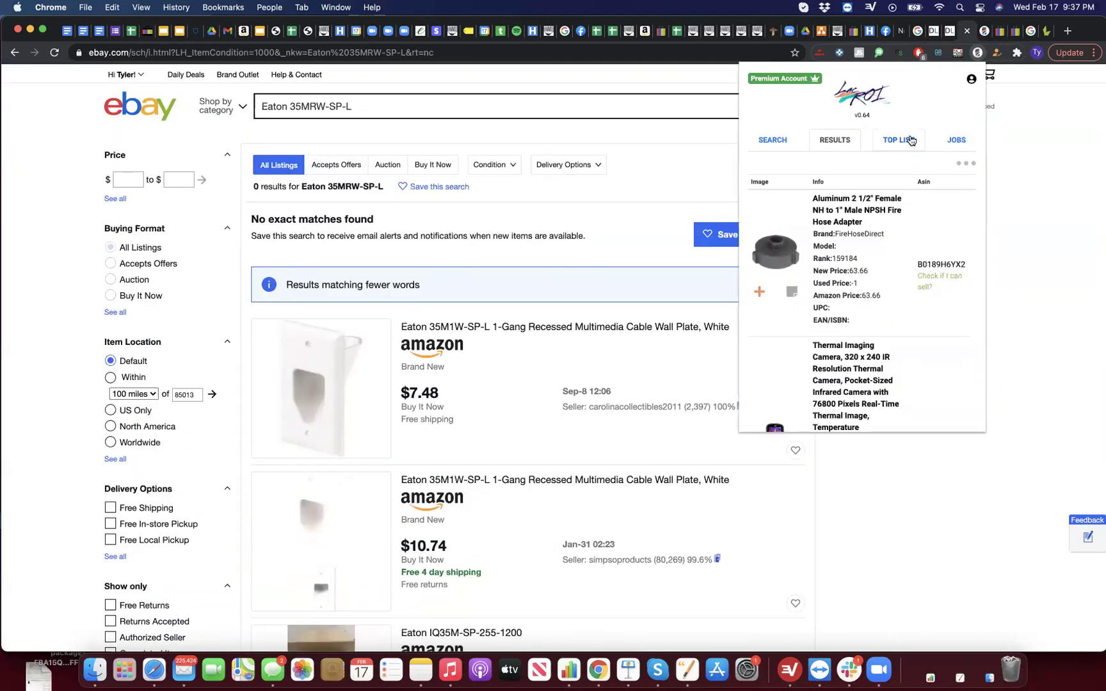
{"action": "left_click", "coordinate": [902, 141]}
{"action": "left_click", "coordinate": [872, 225]}
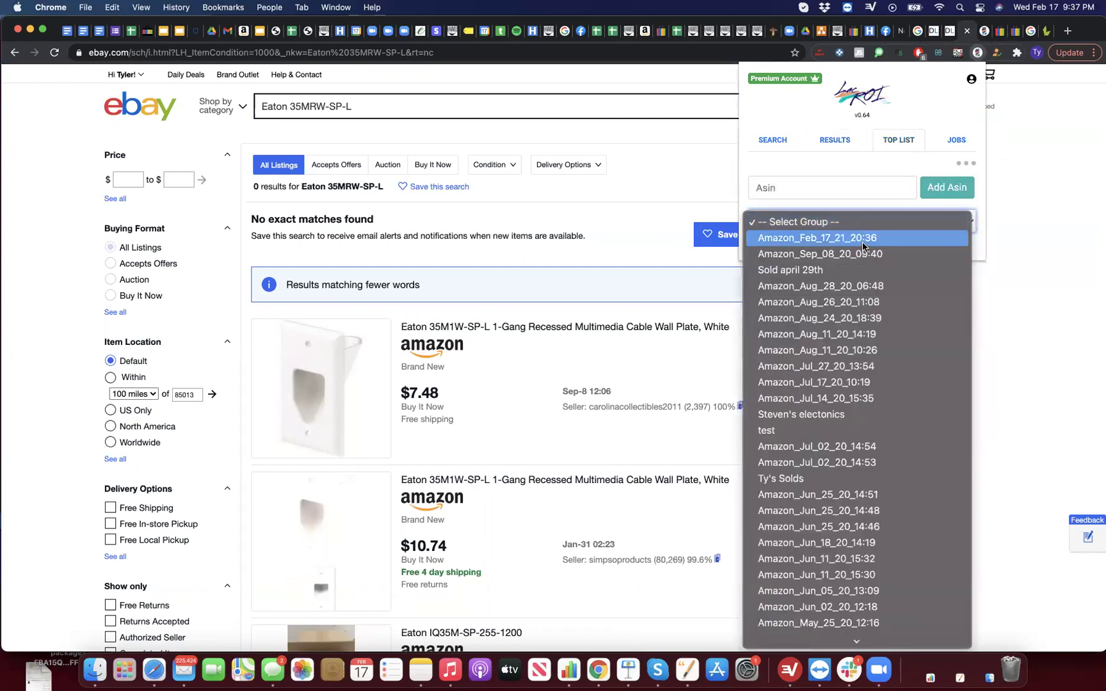
{"action": "left_click", "coordinate": [873, 237]}
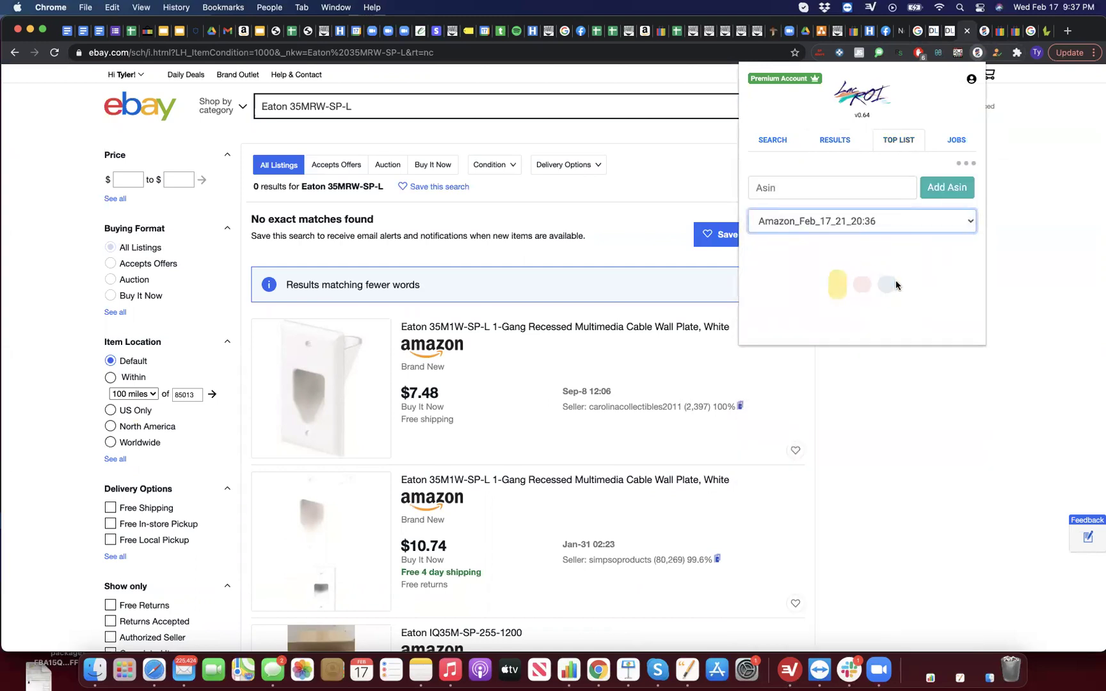
{"action": "scroll", "coordinate": [895, 281], "scroll_direction": "down", "scroll_amount": 15}
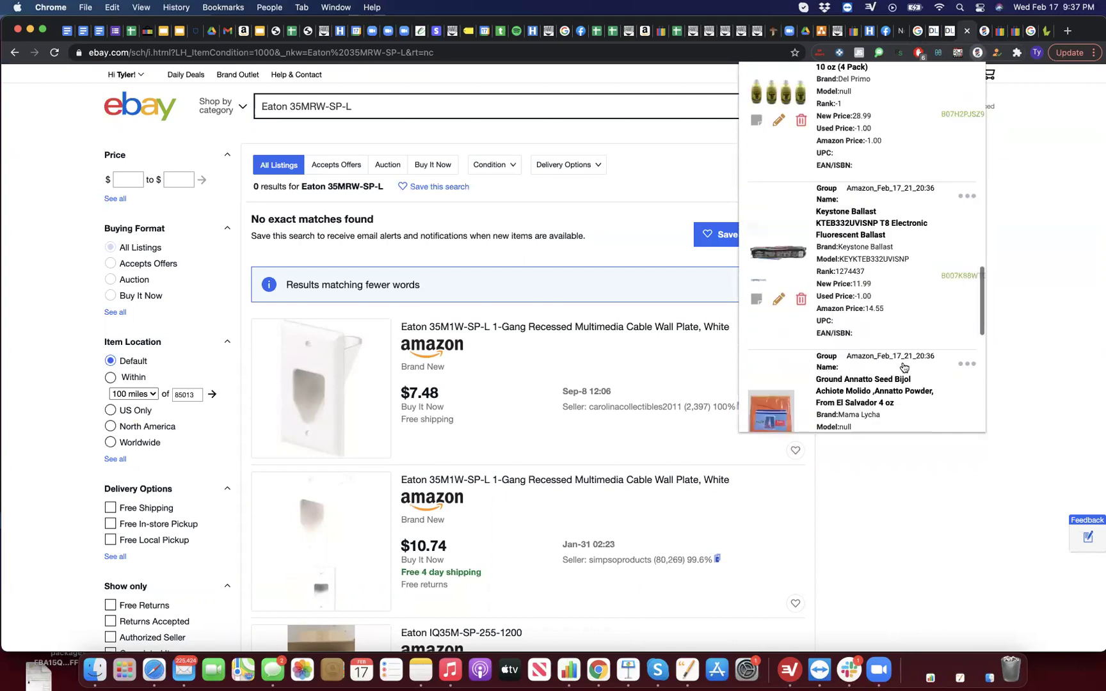
Step: Page through the entries to page 6 and search eBay for the Troy-Bilt trimmer starter model
{"action": "left_click", "coordinate": [902, 370]}
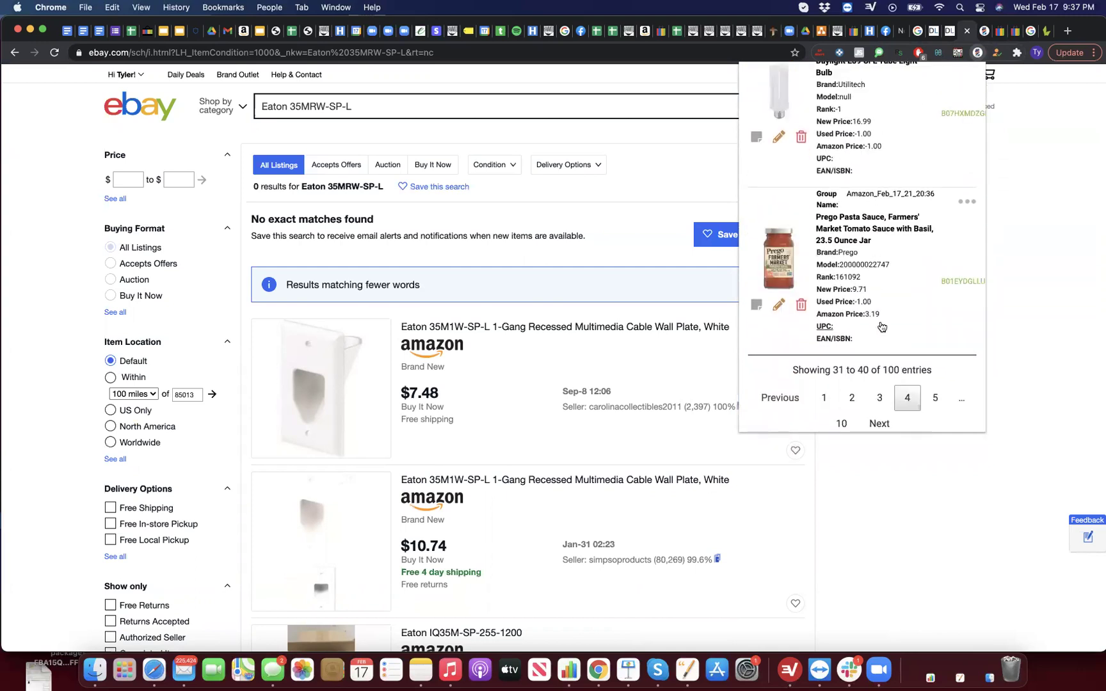
{"action": "left_click", "coordinate": [934, 398]}
{"action": "scroll", "coordinate": [892, 285], "scroll_direction": "up", "scroll_amount": 5}
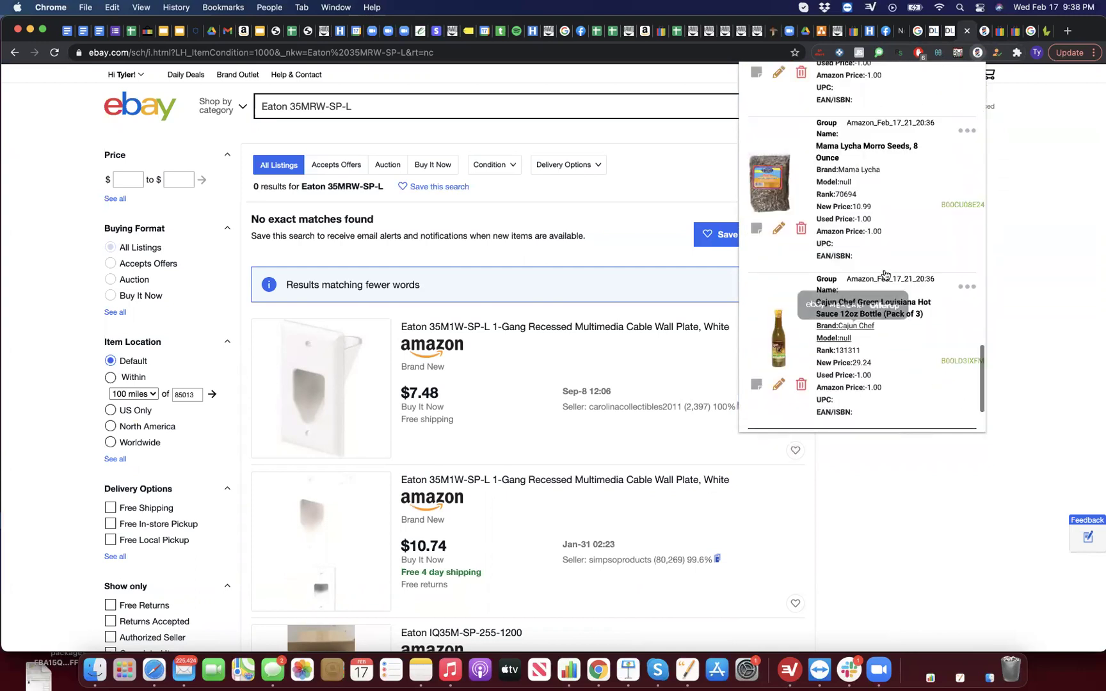
{"action": "scroll", "coordinate": [885, 274], "scroll_direction": "up", "scroll_amount": 4}
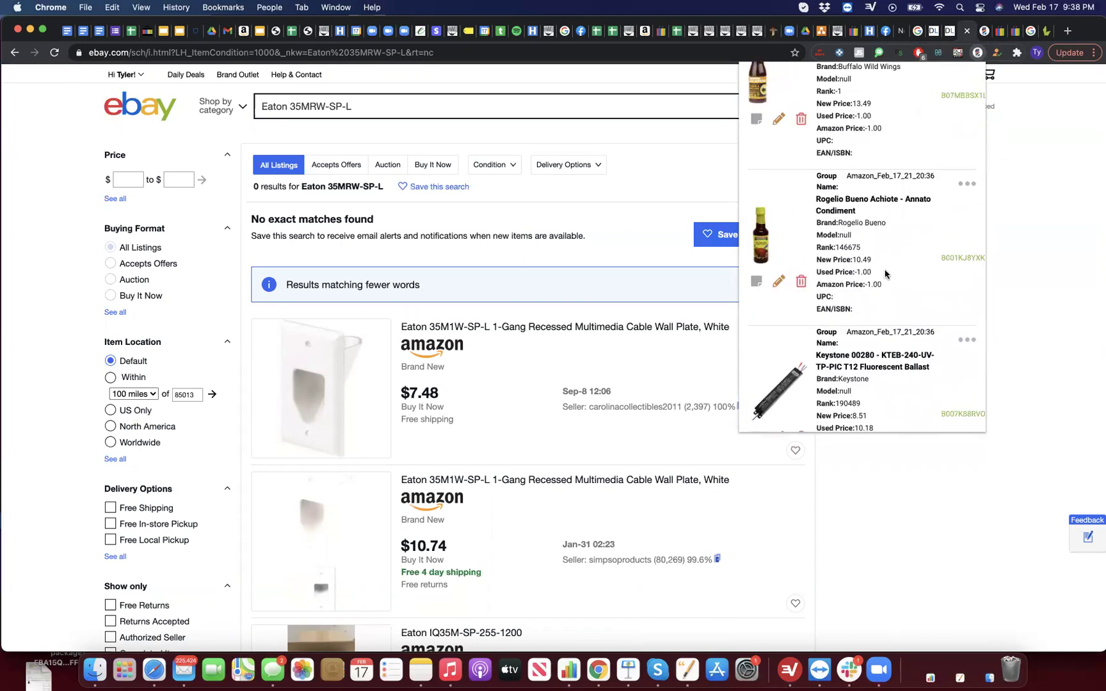
{"action": "scroll", "coordinate": [885, 273], "scroll_direction": "up", "scroll_amount": 8}
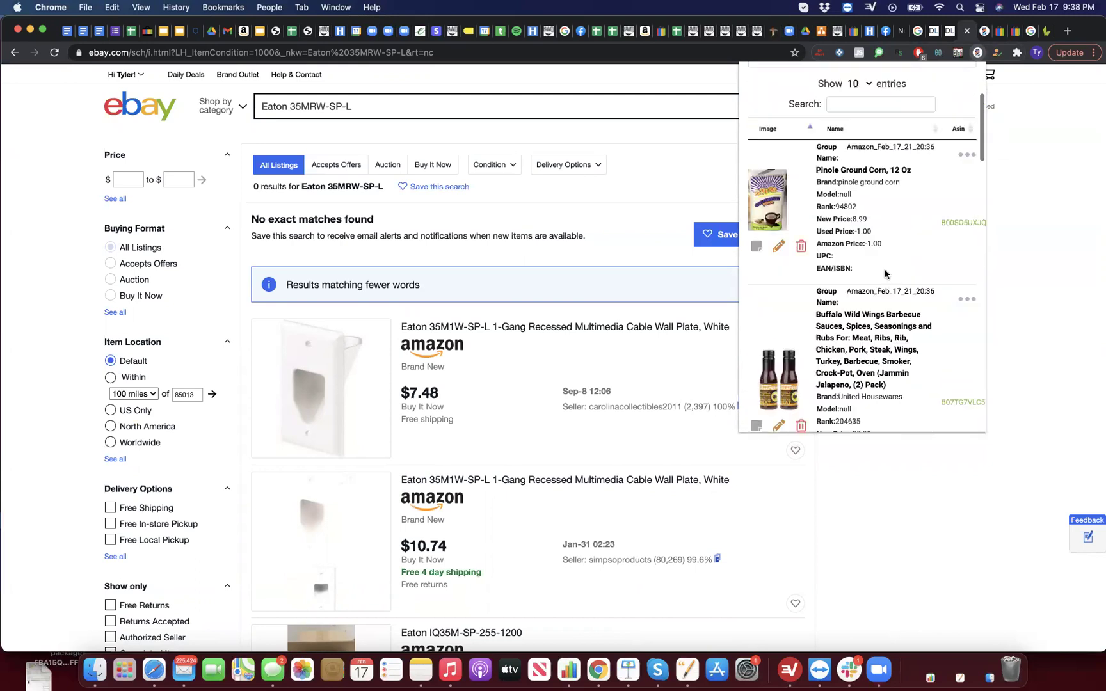
{"action": "scroll", "coordinate": [884, 274], "scroll_direction": "down", "scroll_amount": 15}
{"action": "left_click", "coordinate": [934, 373]}
{"action": "scroll", "coordinate": [874, 275], "scroll_direction": "up", "scroll_amount": 5}
{"action": "scroll", "coordinate": [876, 281], "scroll_direction": "up", "scroll_amount": 8}
{"action": "scroll", "coordinate": [874, 275], "scroll_direction": "up", "scroll_amount": 5}
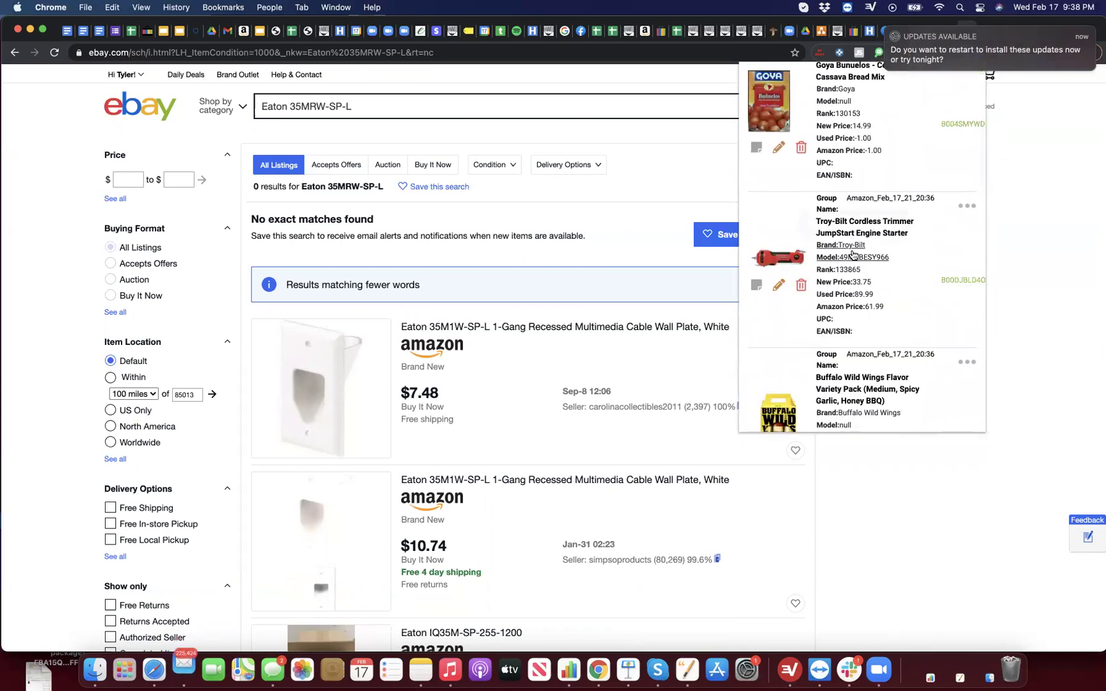
{"action": "left_click", "coordinate": [852, 254]}
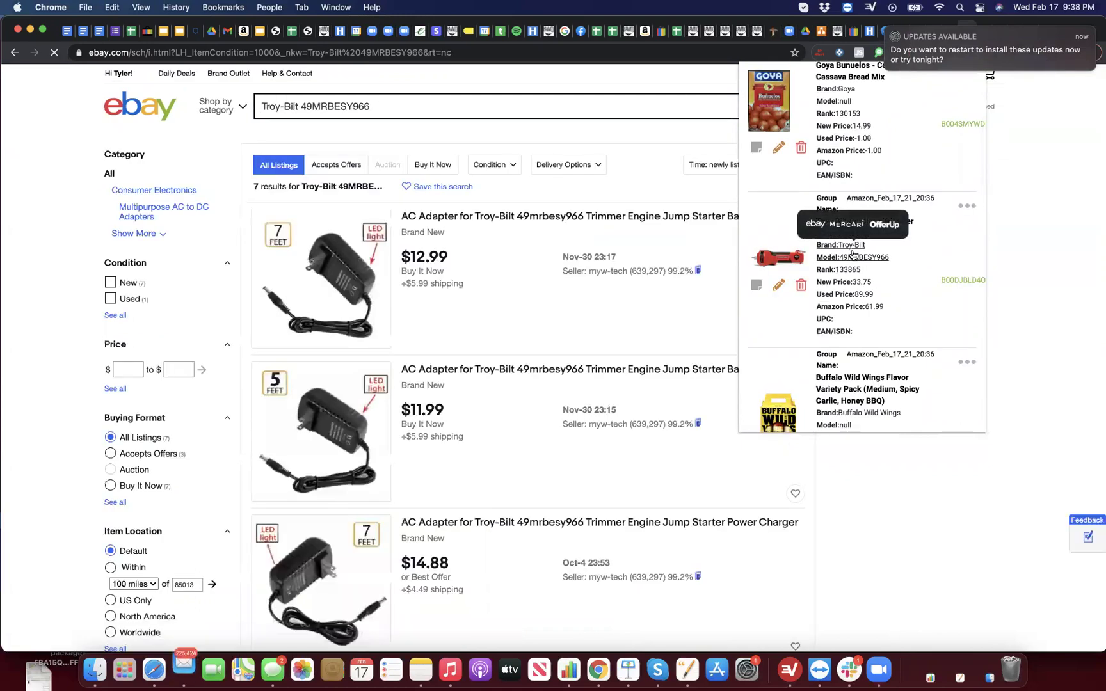
Step: Browse pages 7 and 8 of the Top List entries
{"action": "scroll", "coordinate": [675, 323], "scroll_direction": "down", "scroll_amount": 10}
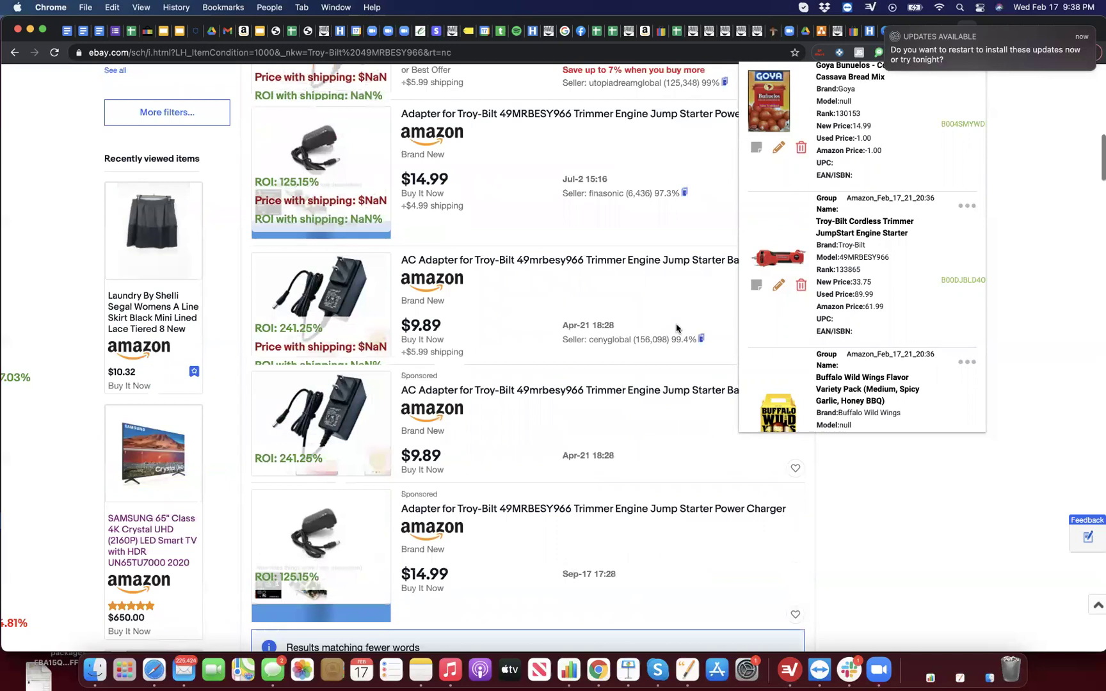
{"action": "scroll", "coordinate": [675, 325], "scroll_direction": "down", "scroll_amount": 3}
{"action": "scroll", "coordinate": [870, 327], "scroll_direction": "up", "scroll_amount": 5}
{"action": "scroll", "coordinate": [870, 327], "scroll_direction": "down", "scroll_amount": 10}
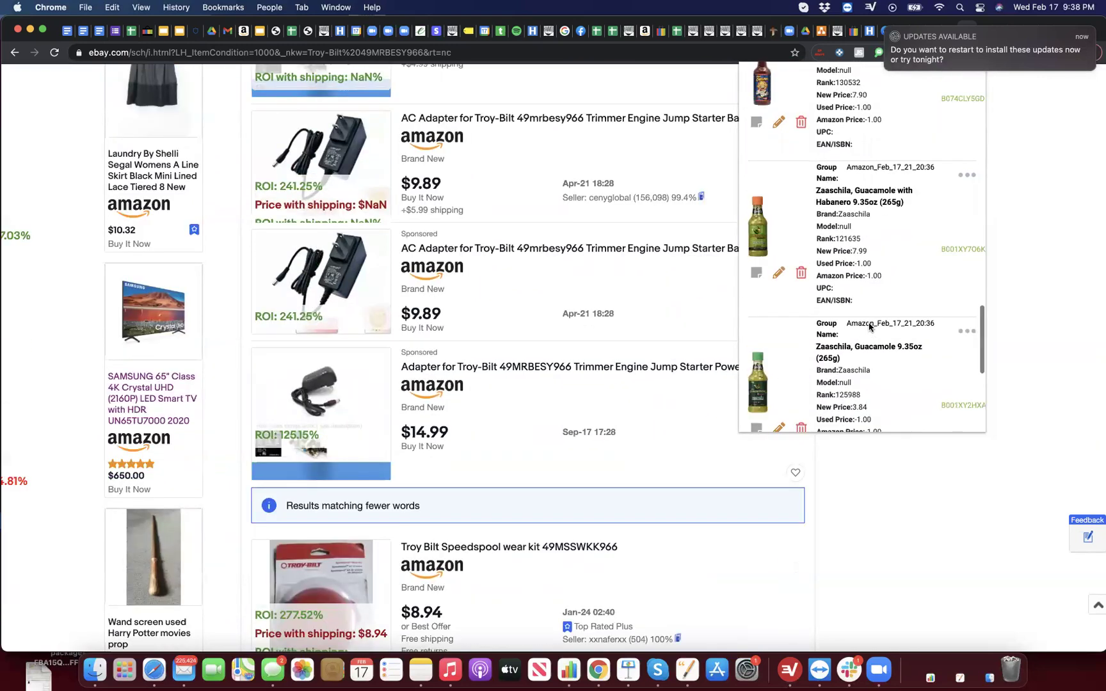
{"action": "left_click", "coordinate": [932, 397]}
{"action": "scroll", "coordinate": [868, 296], "scroll_direction": "up", "scroll_amount": 5}
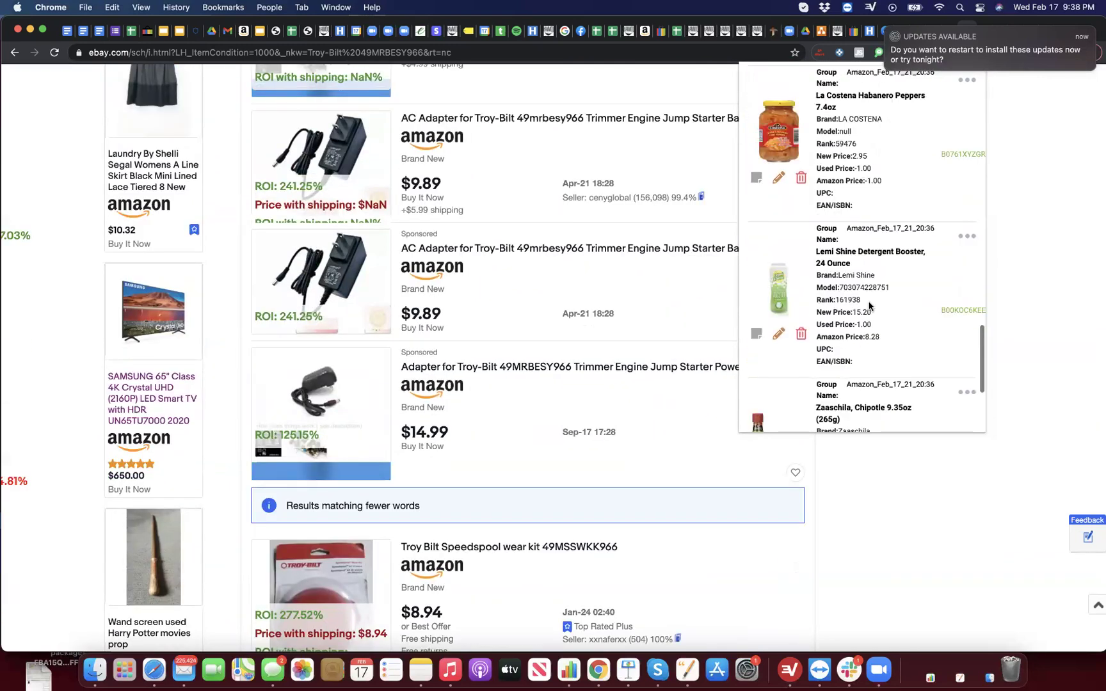
{"action": "scroll", "coordinate": [869, 301], "scroll_direction": "up", "scroll_amount": 5}
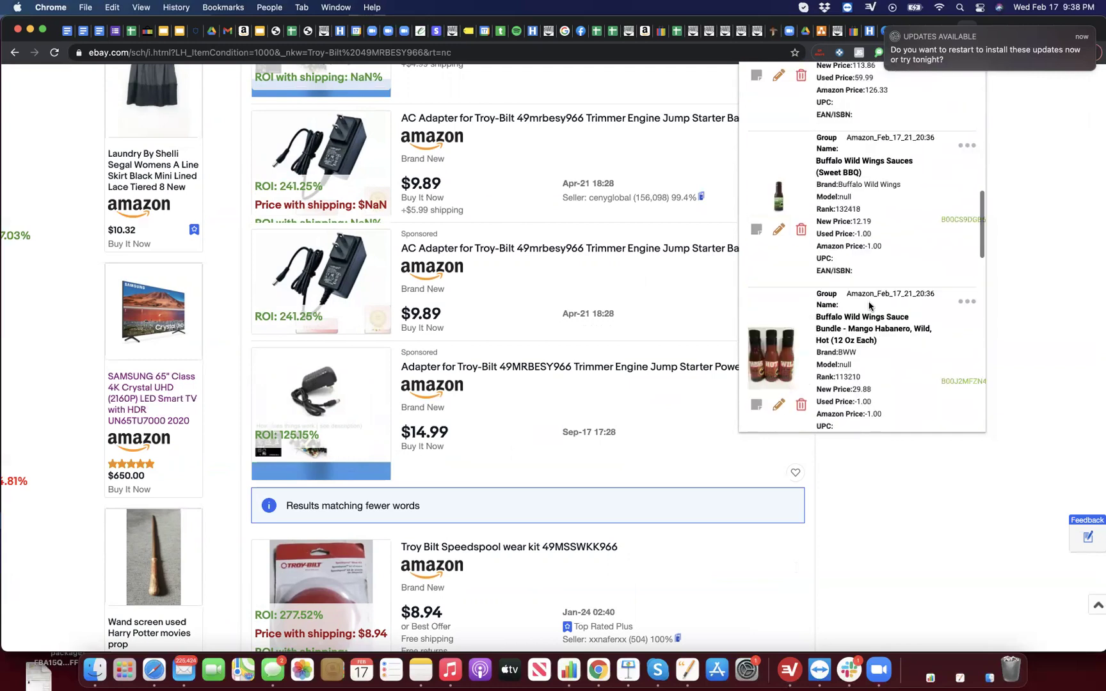
{"action": "scroll", "coordinate": [869, 307], "scroll_direction": "down", "scroll_amount": 2}
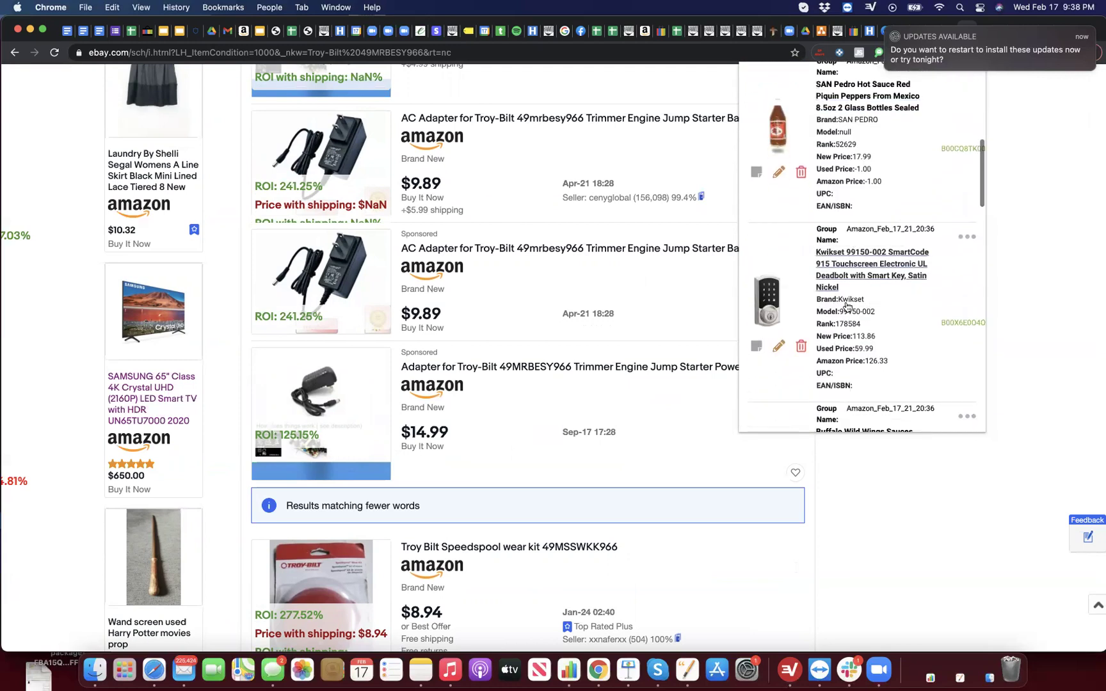
{"action": "mouse_move", "coordinate": [837, 295]}
{"action": "scroll", "coordinate": [837, 295], "scroll_direction": "up", "scroll_amount": 5}
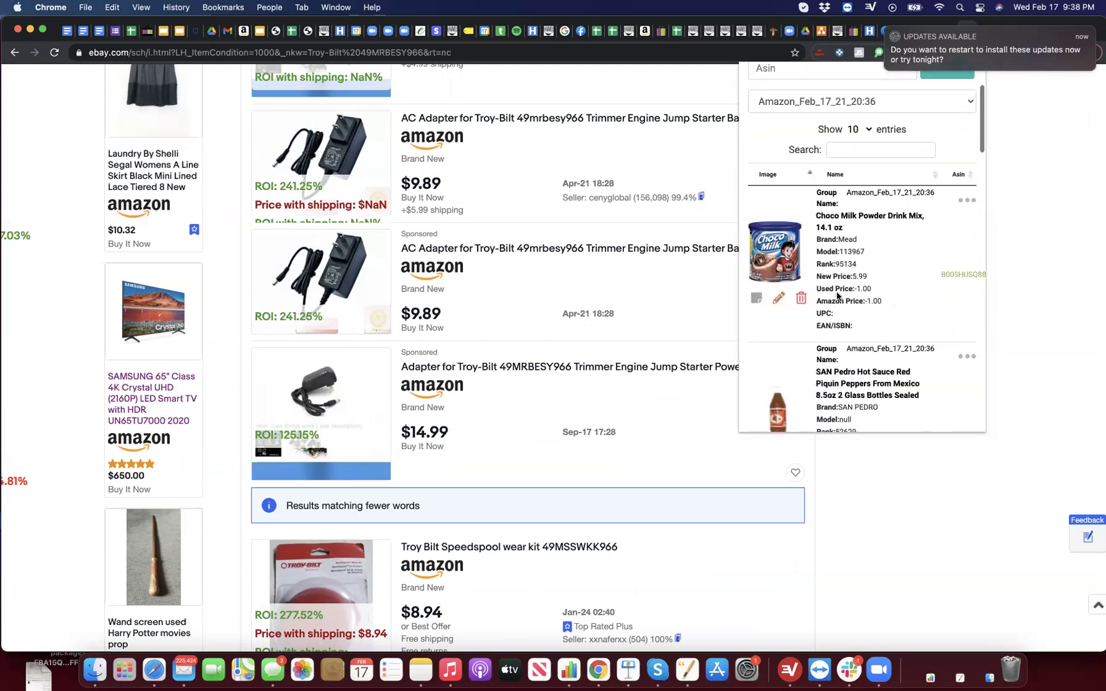
{"action": "scroll", "coordinate": [837, 295], "scroll_direction": "down", "scroll_amount": 15}
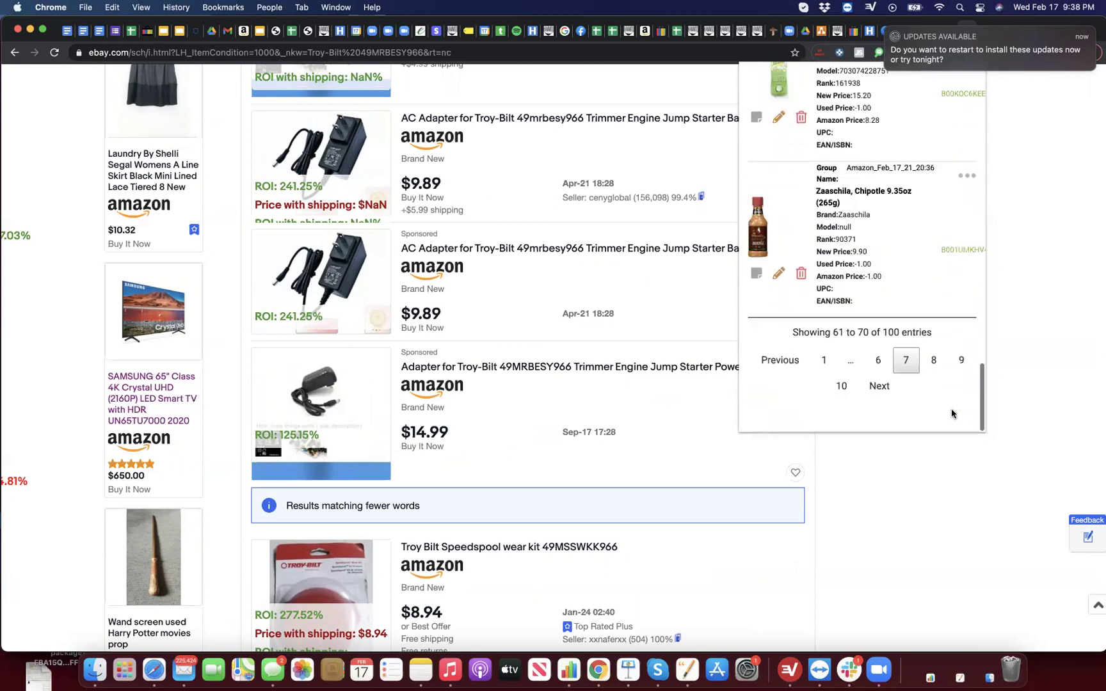
{"action": "left_click", "coordinate": [934, 376]}
{"action": "scroll", "coordinate": [870, 349], "scroll_direction": "up", "scroll_amount": 5}
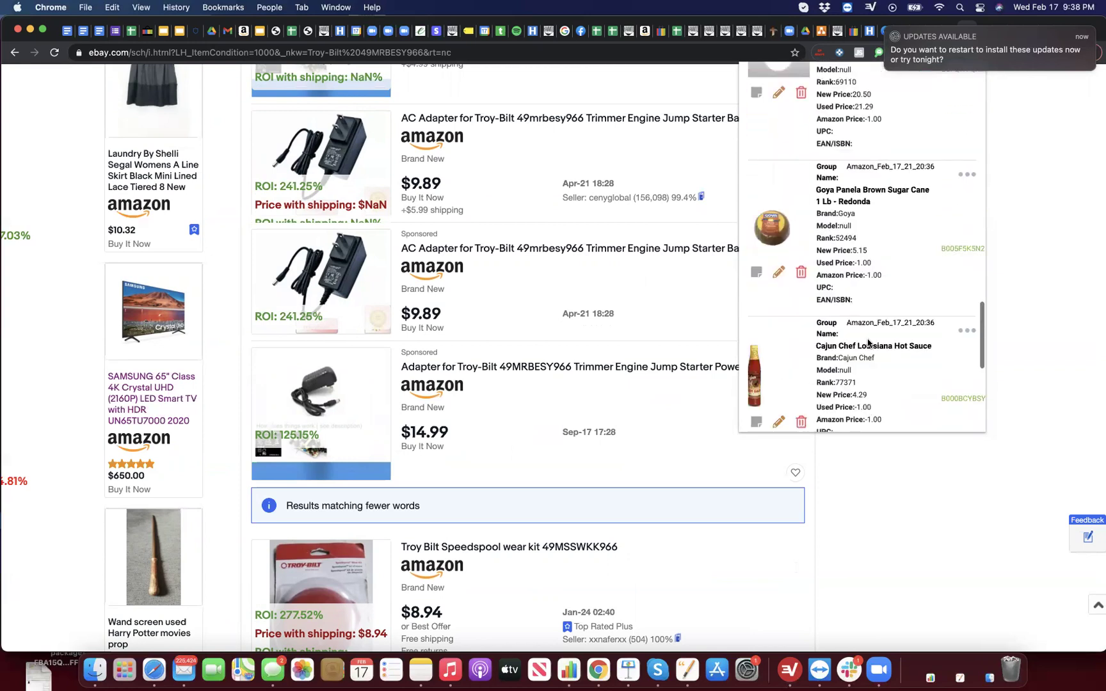
{"action": "scroll", "coordinate": [868, 344], "scroll_direction": "up", "scroll_amount": 5}
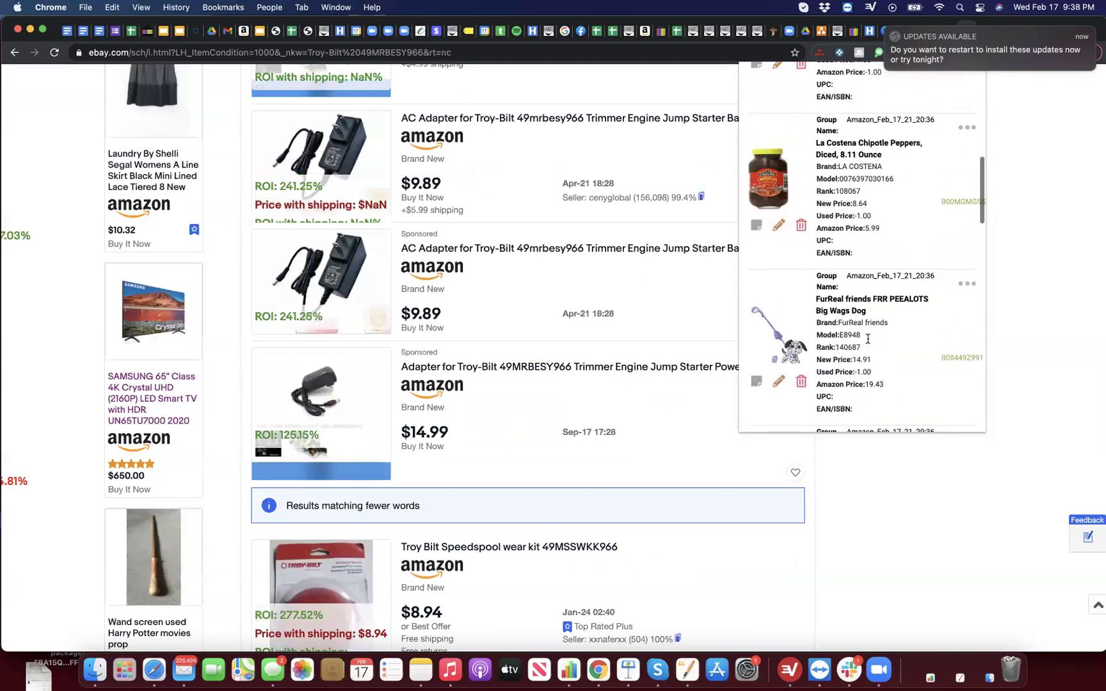
{"action": "scroll", "coordinate": [867, 344], "scroll_direction": "down", "scroll_amount": 3}
{"action": "scroll", "coordinate": [842, 215], "scroll_direction": "up", "scroll_amount": 10}
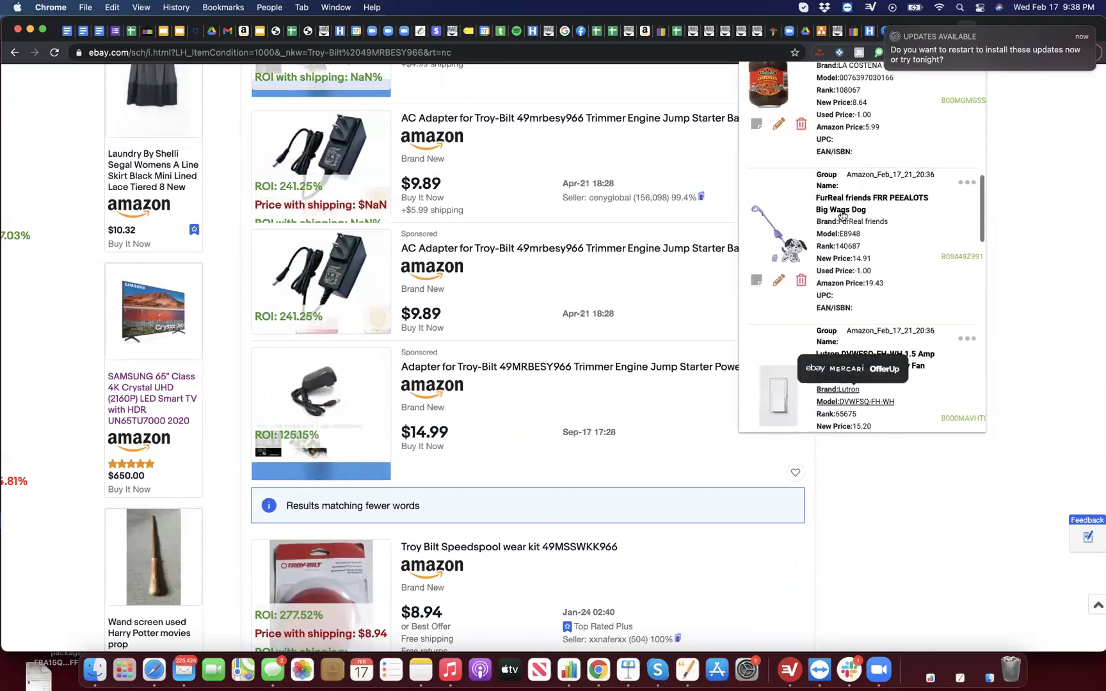
{"action": "scroll", "coordinate": [841, 216], "scroll_direction": "down", "scroll_amount": 15}
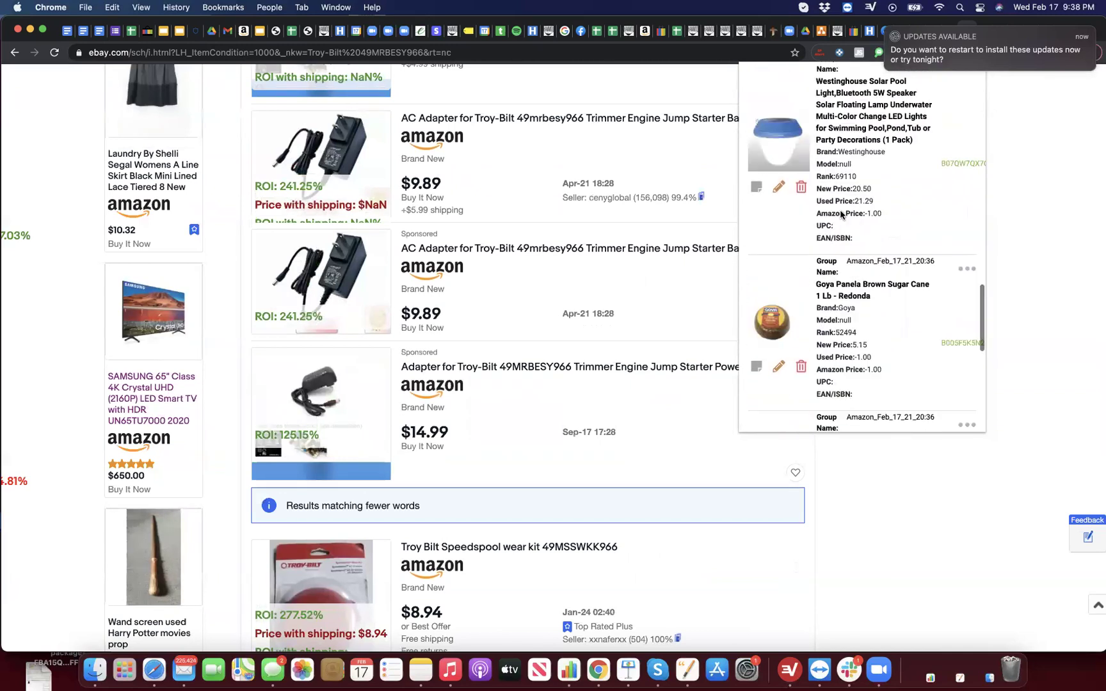
Step: On page 9, launch an eBay search for the Linksys Velop's AC1200 model
{"action": "left_click", "coordinate": [962, 376]}
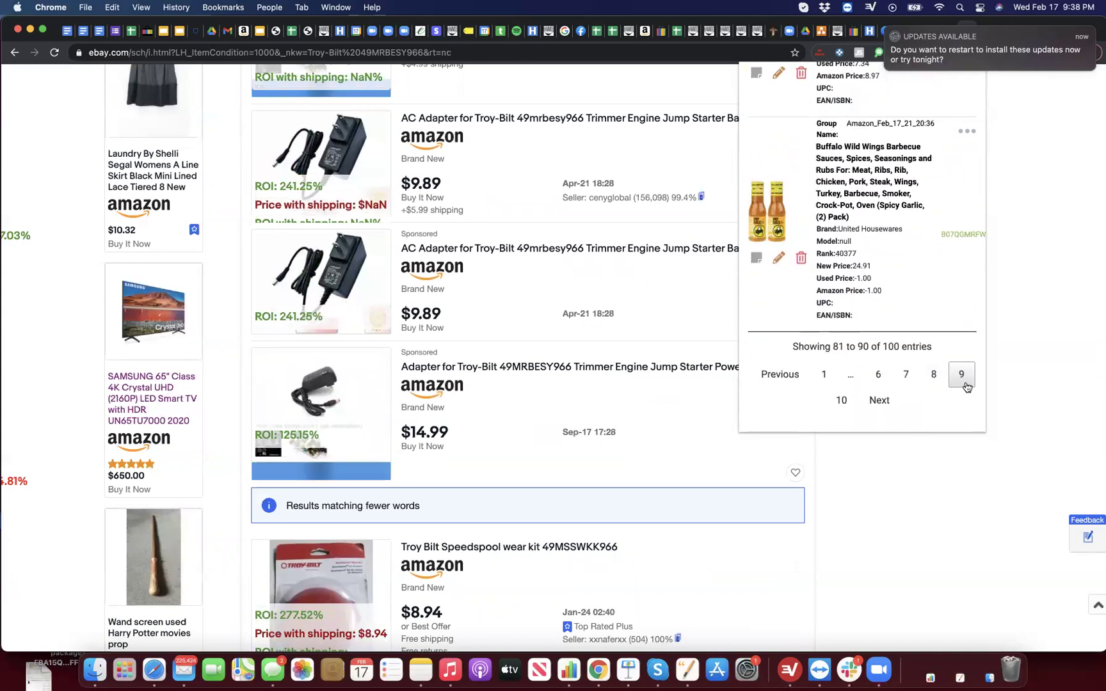
{"action": "scroll", "coordinate": [874, 315], "scroll_direction": "up", "scroll_amount": 5}
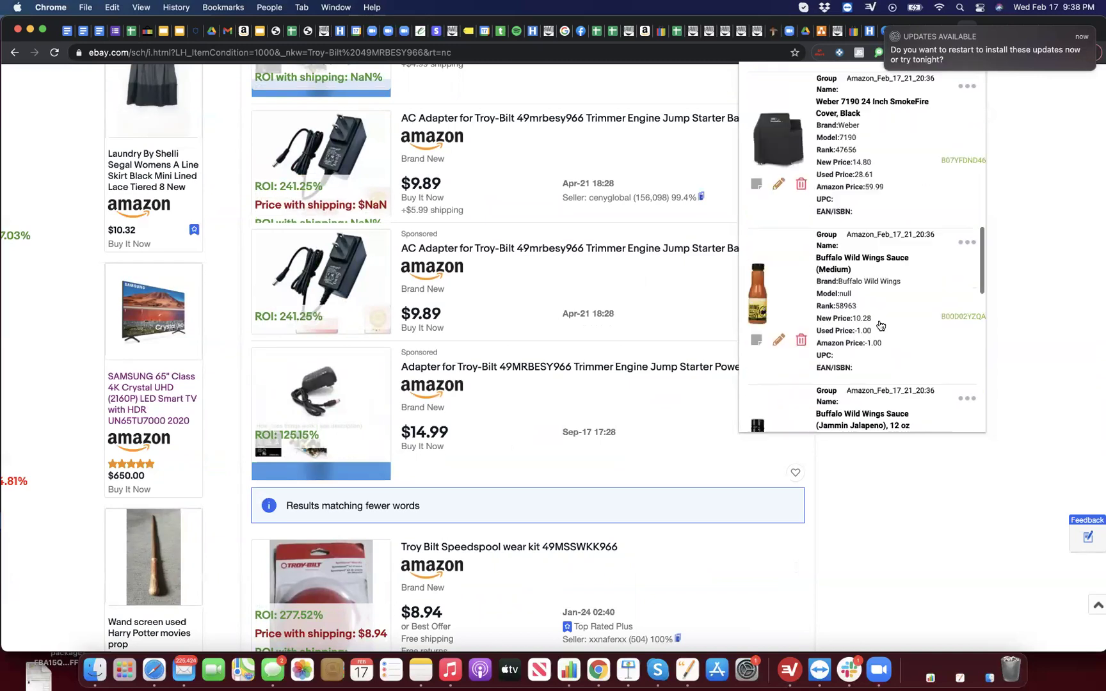
{"action": "scroll", "coordinate": [880, 324], "scroll_direction": "up", "scroll_amount": 4}
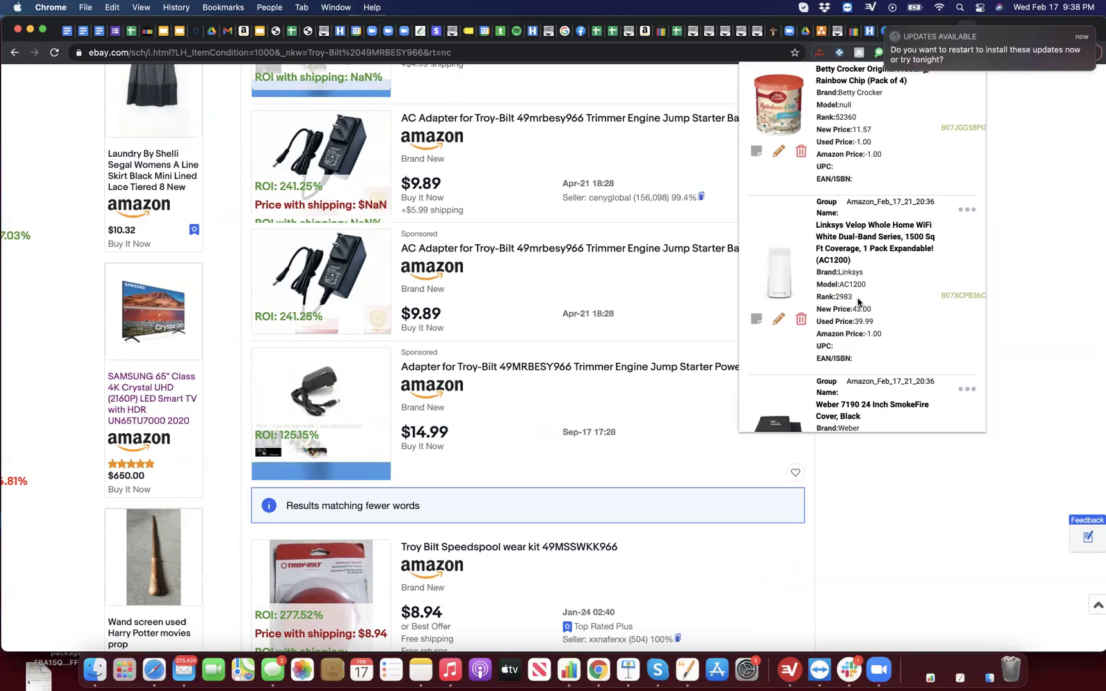
{"action": "left_click", "coordinate": [851, 284]}
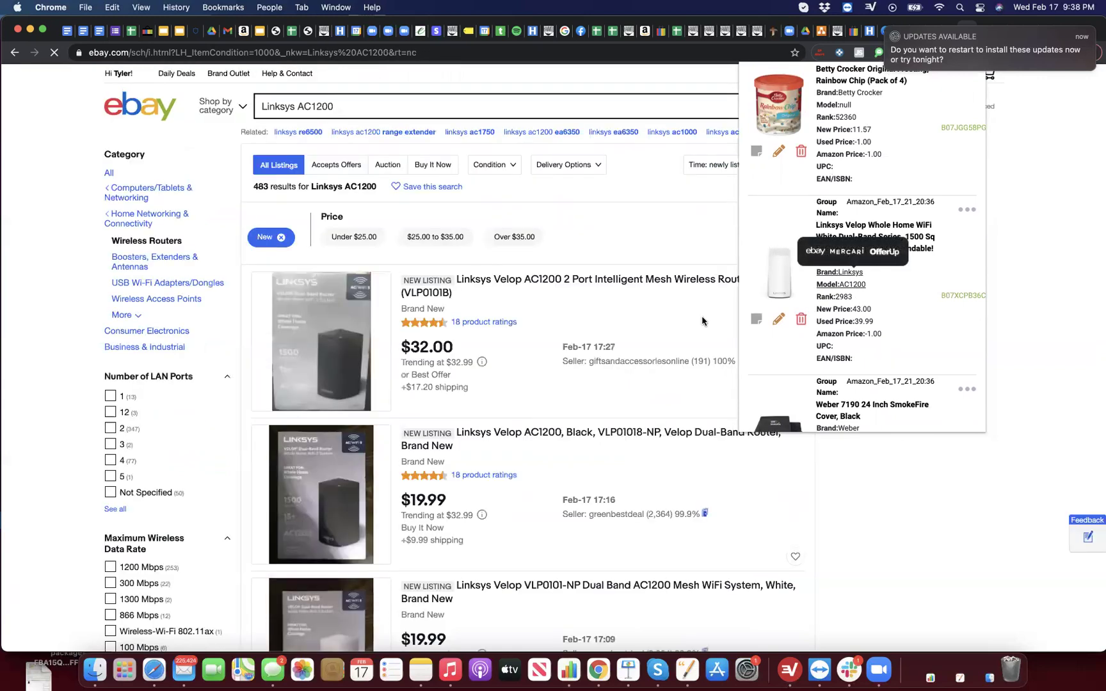
{"action": "scroll", "coordinate": [538, 382], "scroll_direction": "down", "scroll_amount": 10}
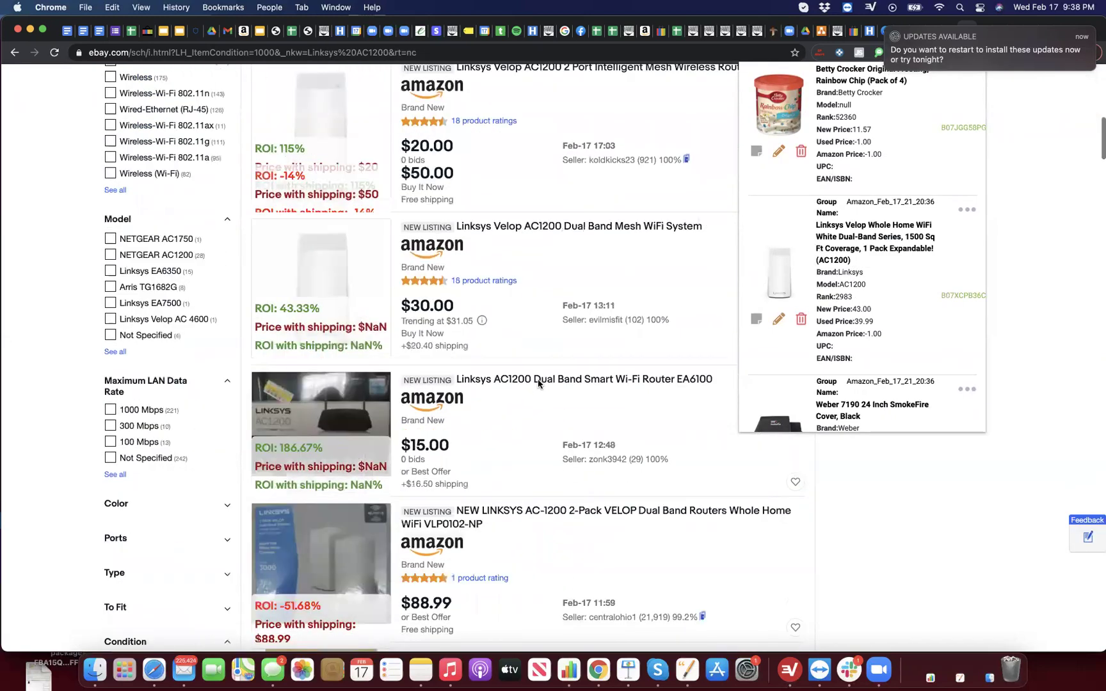
{"action": "scroll", "coordinate": [537, 382], "scroll_direction": "up", "scroll_amount": 5}
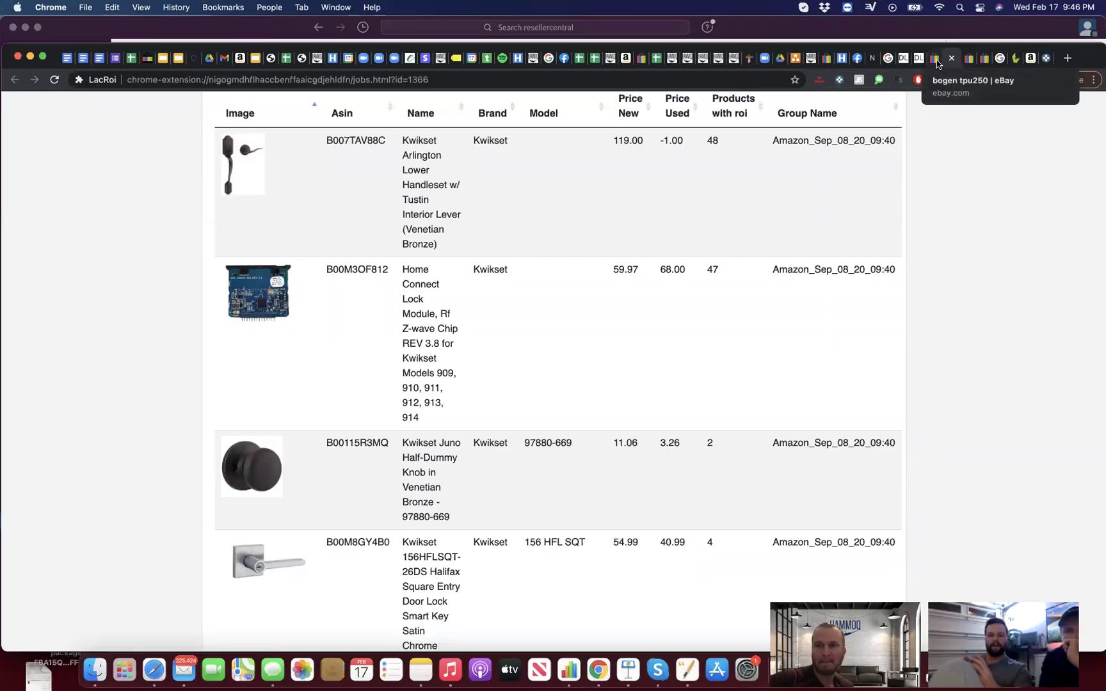
Step: Review the eBay petsafe 900 and Liftmaster tabs, then go back to Amazon's PetSafe 900 Yard trainer page
{"action": "left_click", "coordinate": [1032, 62]}
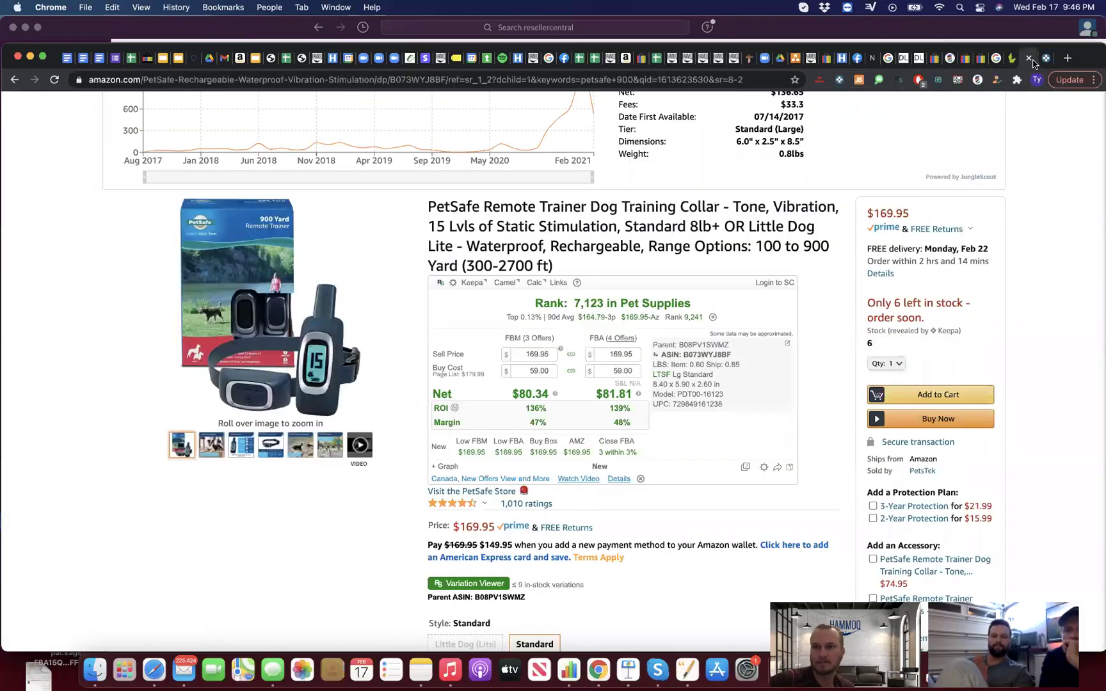
{"action": "scroll", "coordinate": [273, 147], "scroll_direction": "up", "scroll_amount": 5}
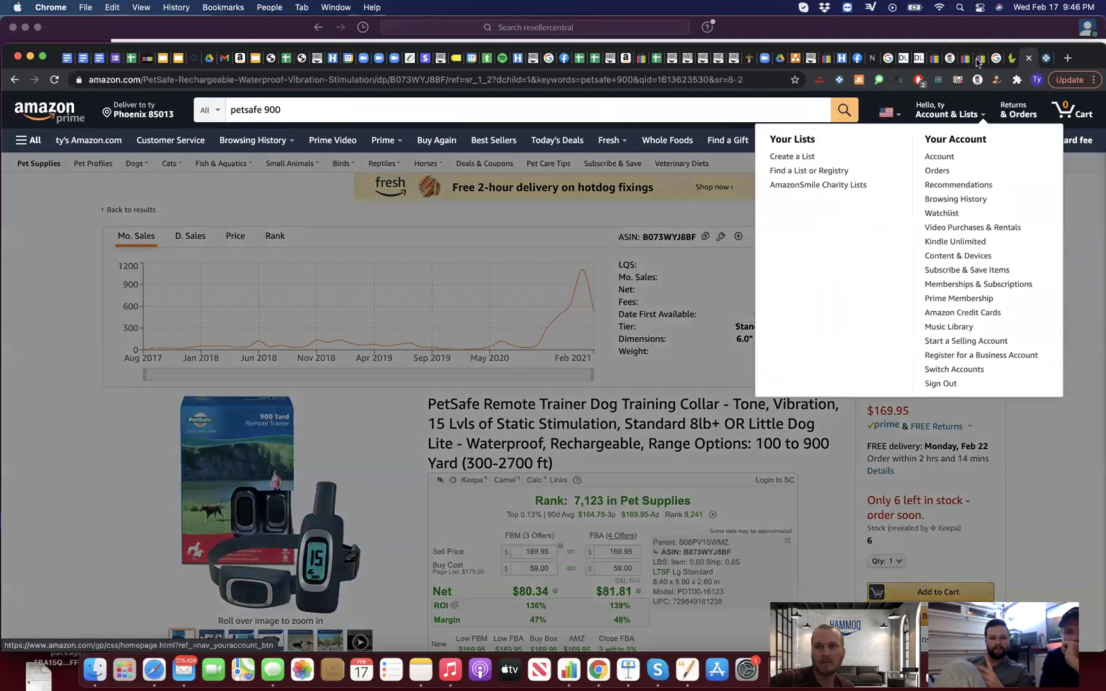
{"action": "left_click", "coordinate": [979, 59]}
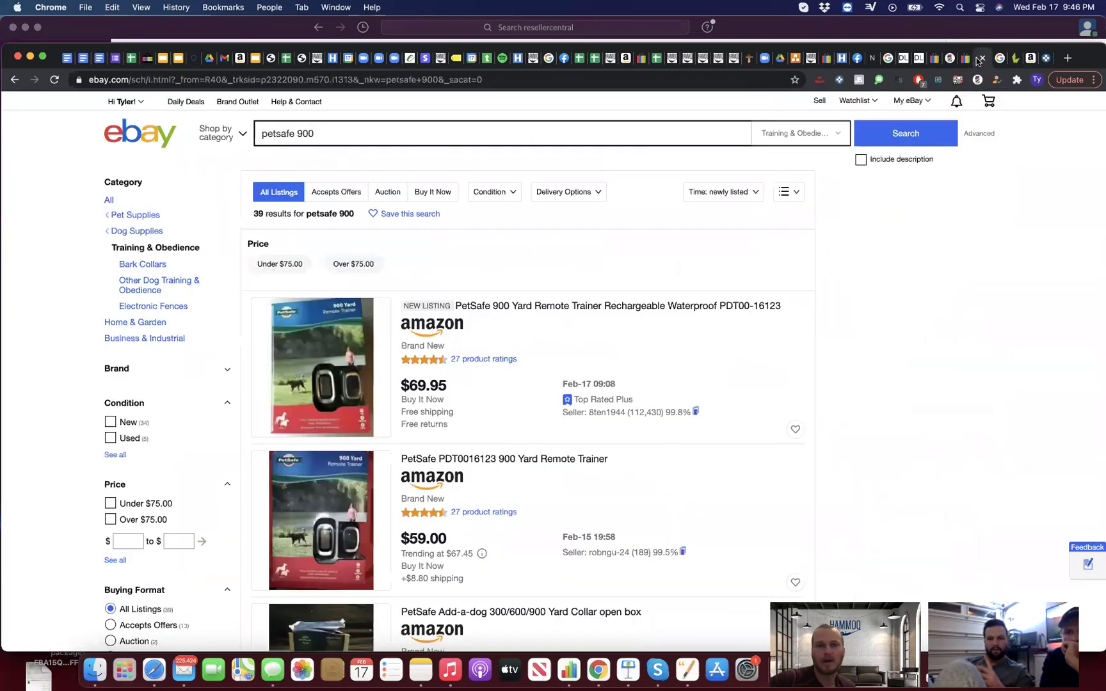
{"action": "left_click", "coordinate": [966, 59]}
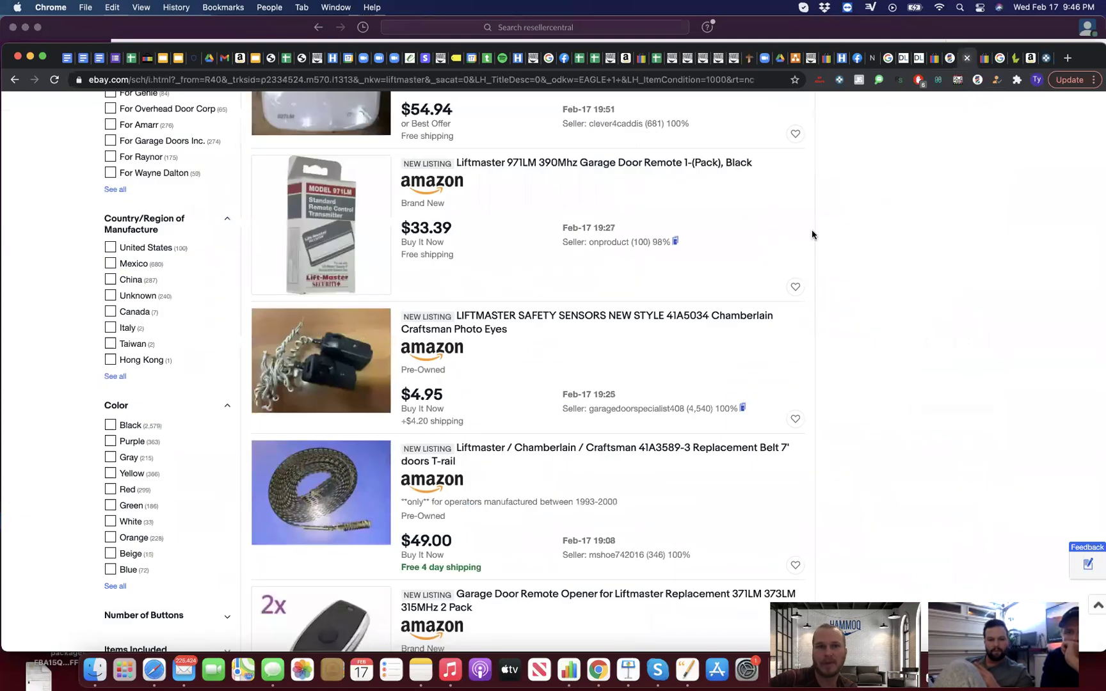
{"action": "scroll", "coordinate": [811, 234], "scroll_direction": "up", "scroll_amount": 2}
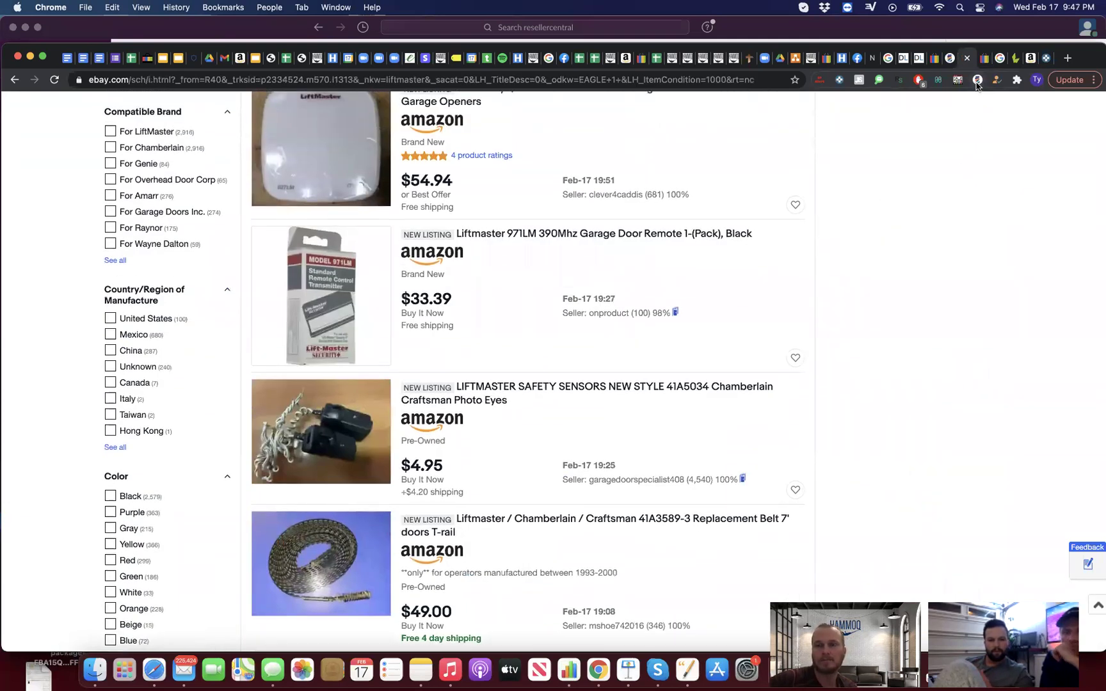
{"action": "left_click", "coordinate": [977, 80]}
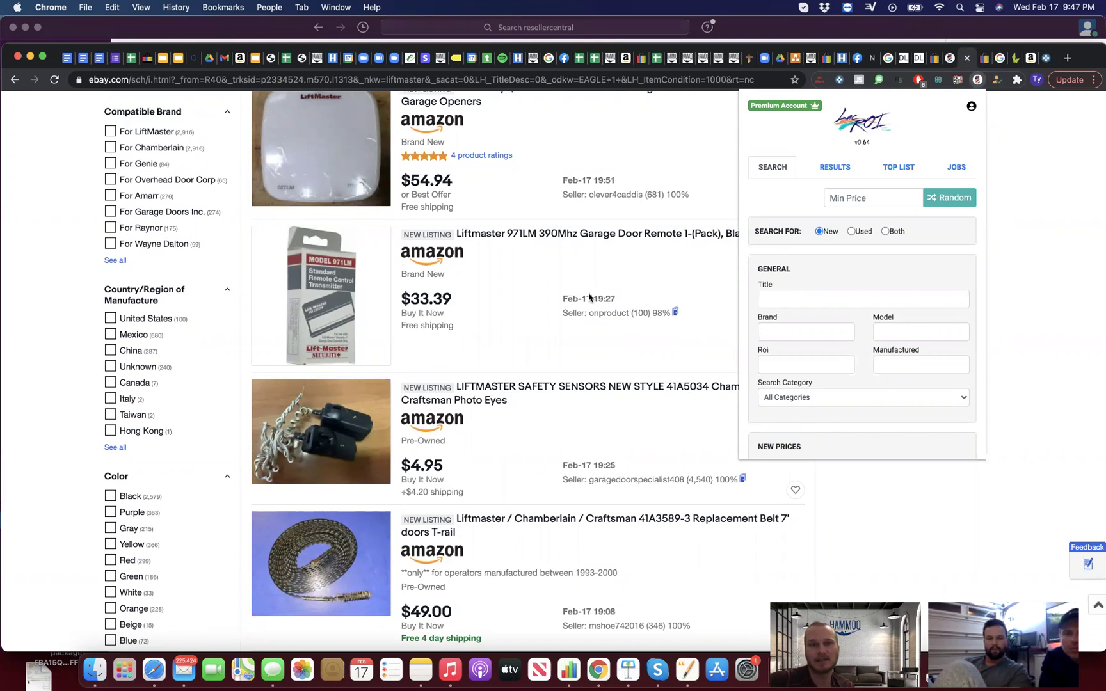
{"action": "left_click", "coordinate": [1030, 60]}
{"action": "scroll", "coordinate": [651, 397], "scroll_direction": "down", "scroll_amount": 5}
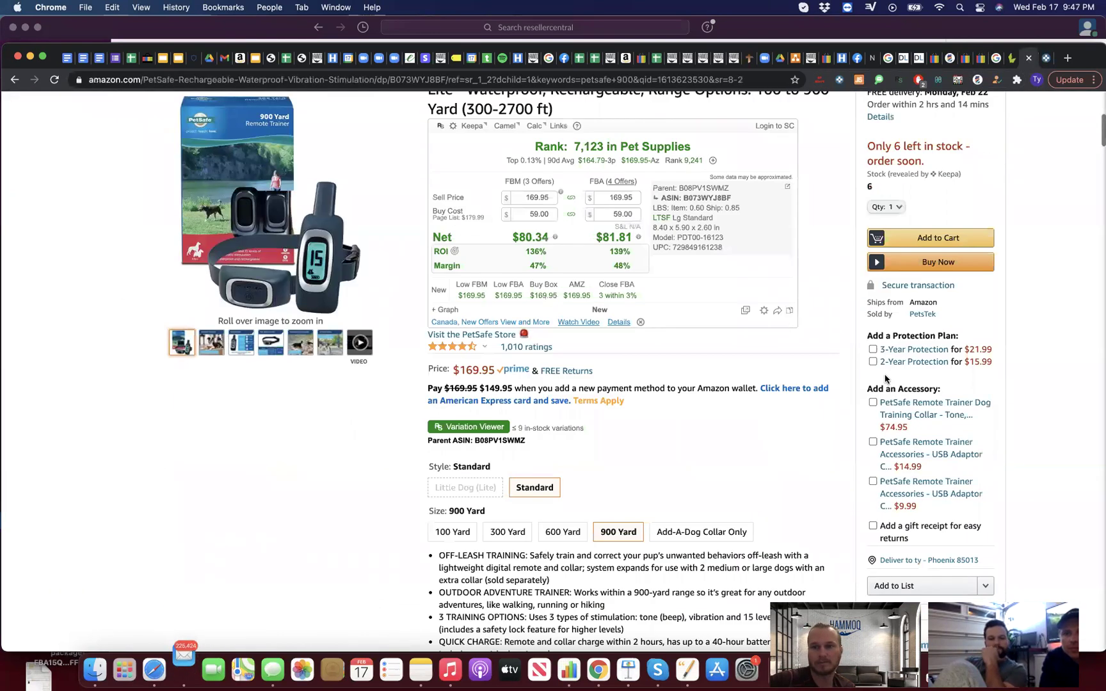
Step: Replace the petsafe 900 query with an Amazon search for 'bogen tpu250'
{"action": "left_click", "coordinate": [14, 80]}
{"action": "scroll", "coordinate": [427, 239], "scroll_direction": "up", "scroll_amount": 3}
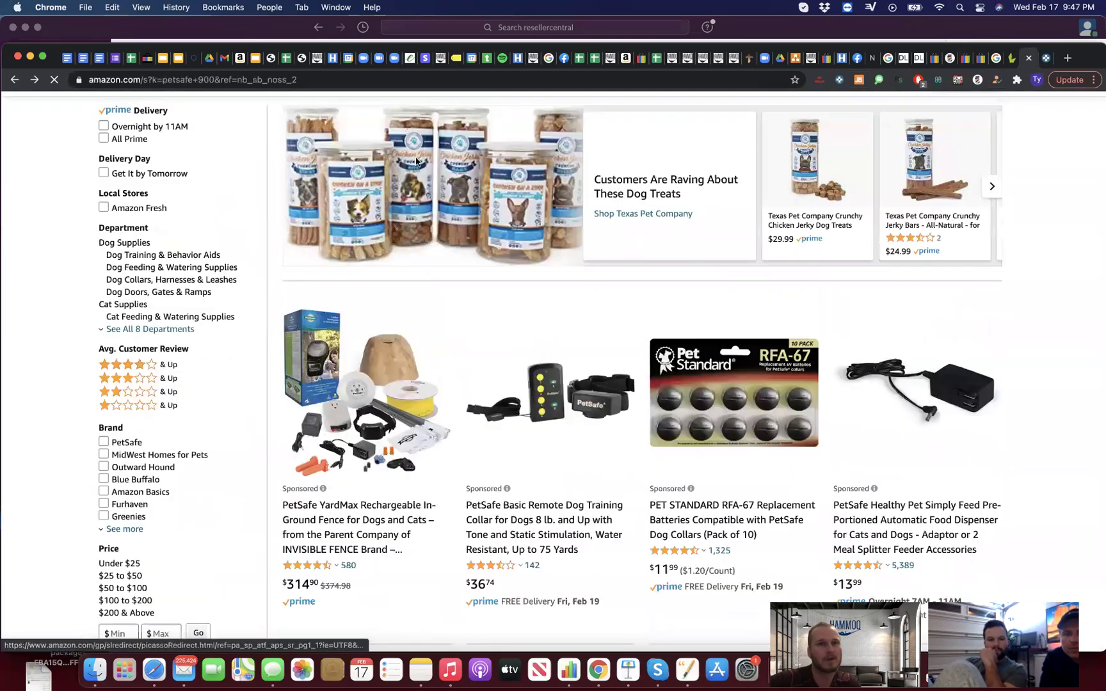
{"action": "left_click", "coordinate": [371, 114]}
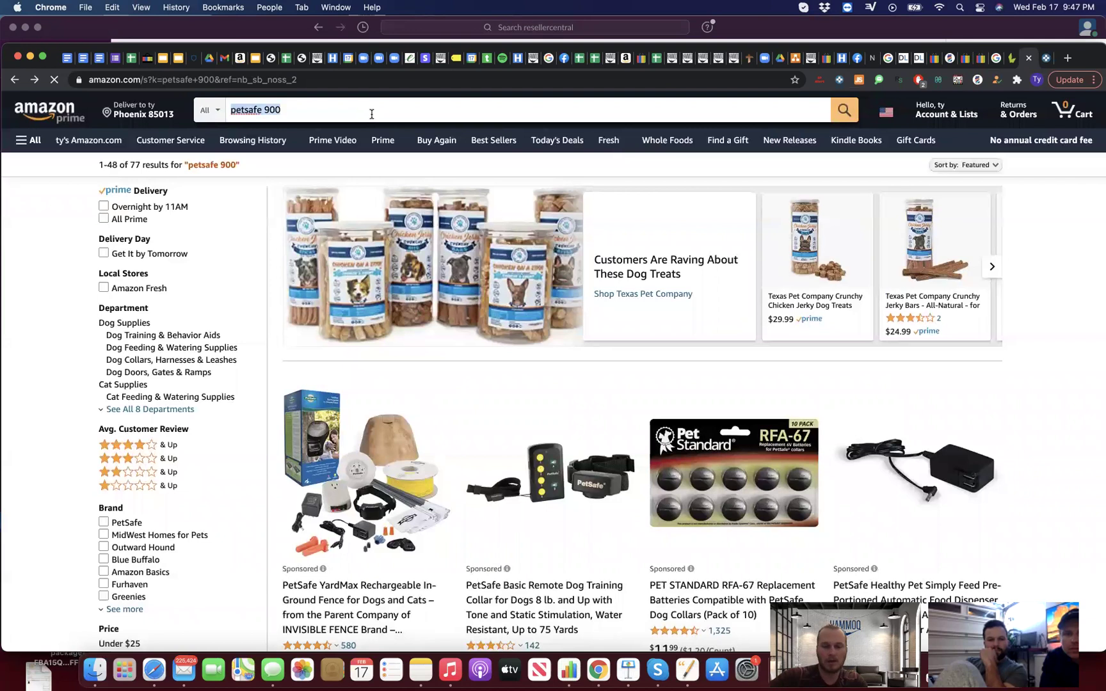
{"action": "left_click", "coordinate": [371, 113]}
{"action": "type", "text": "en tpu"}
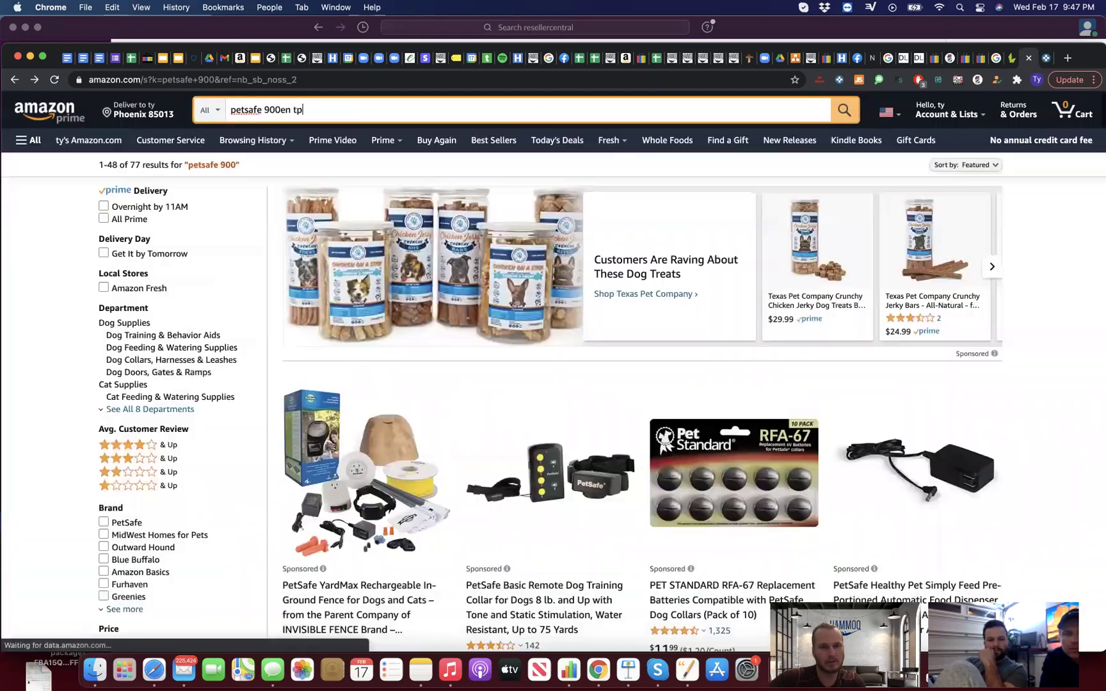
{"action": "key", "text": "BackSpace"}
{"action": "key", "text": "BackSpace"}
{"action": "key", "text": "BackSpace"}
{"action": "key", "text": "BackSpace"}
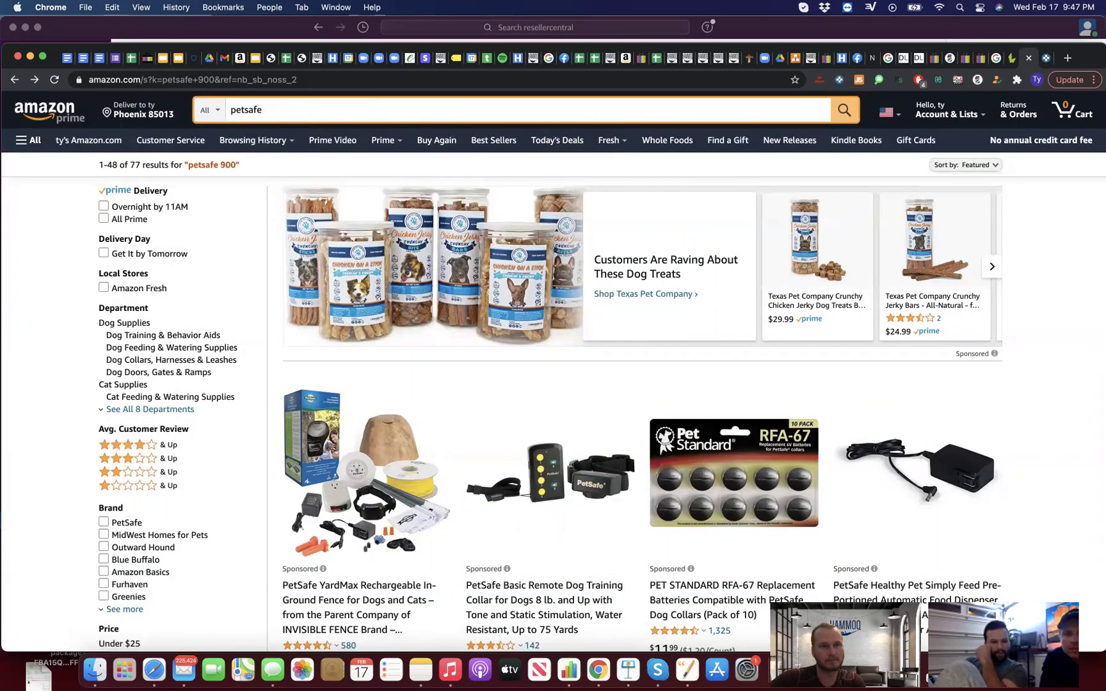
{"action": "type", "text": "bogen"}
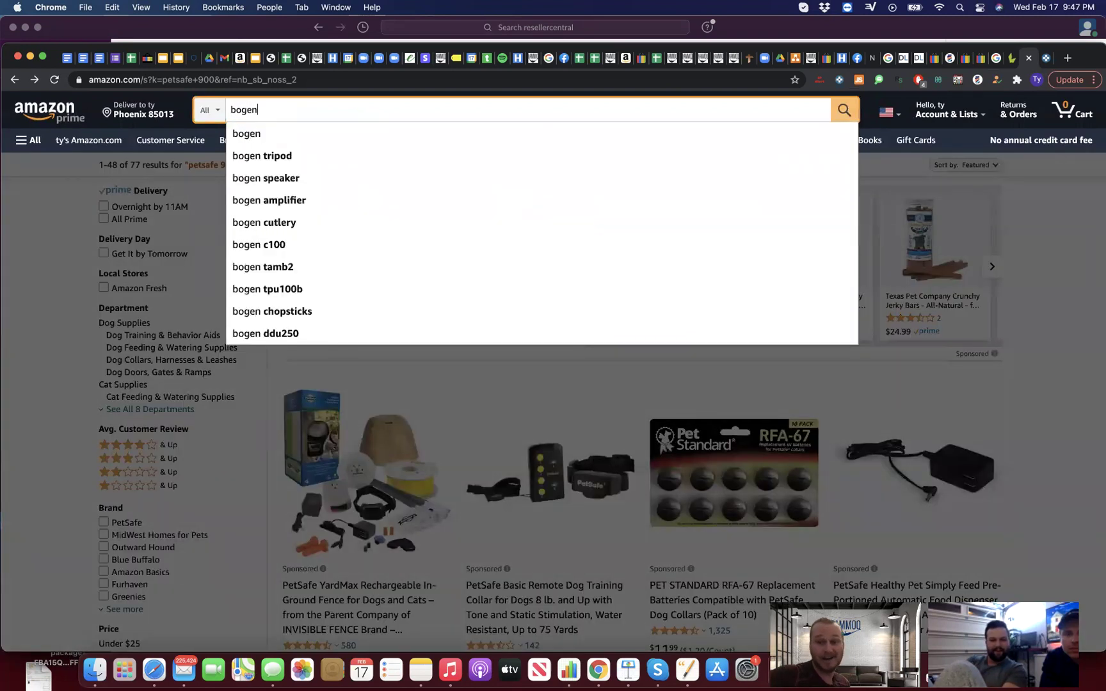
{"action": "type", "text": " tpu250"}
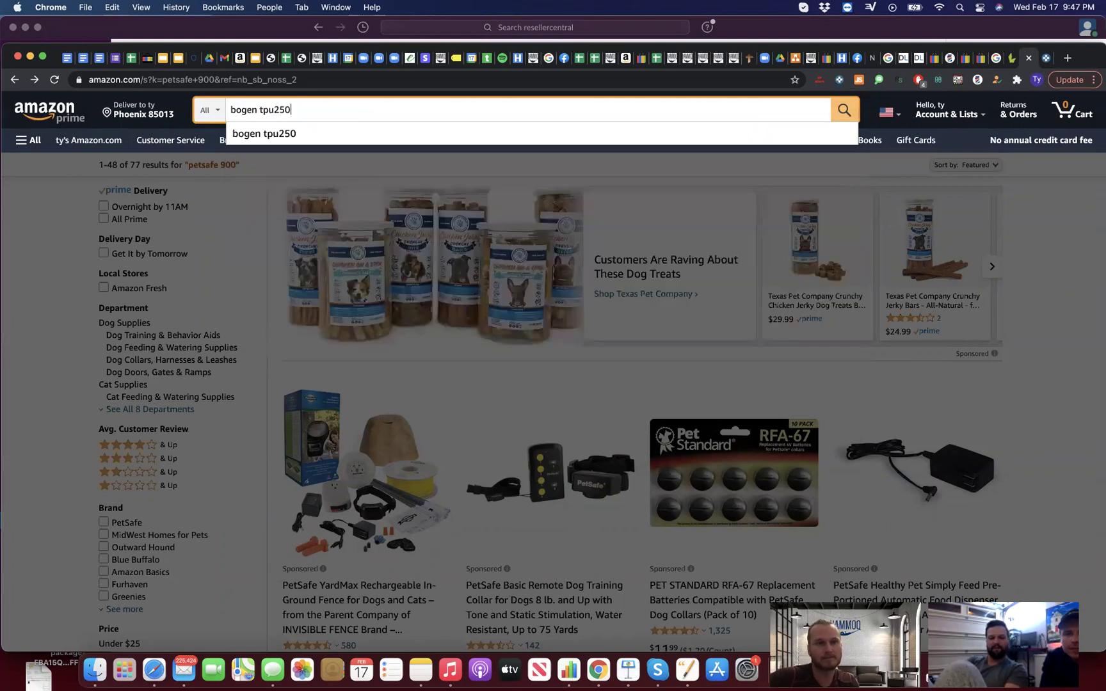
{"action": "key", "text": "Return"}
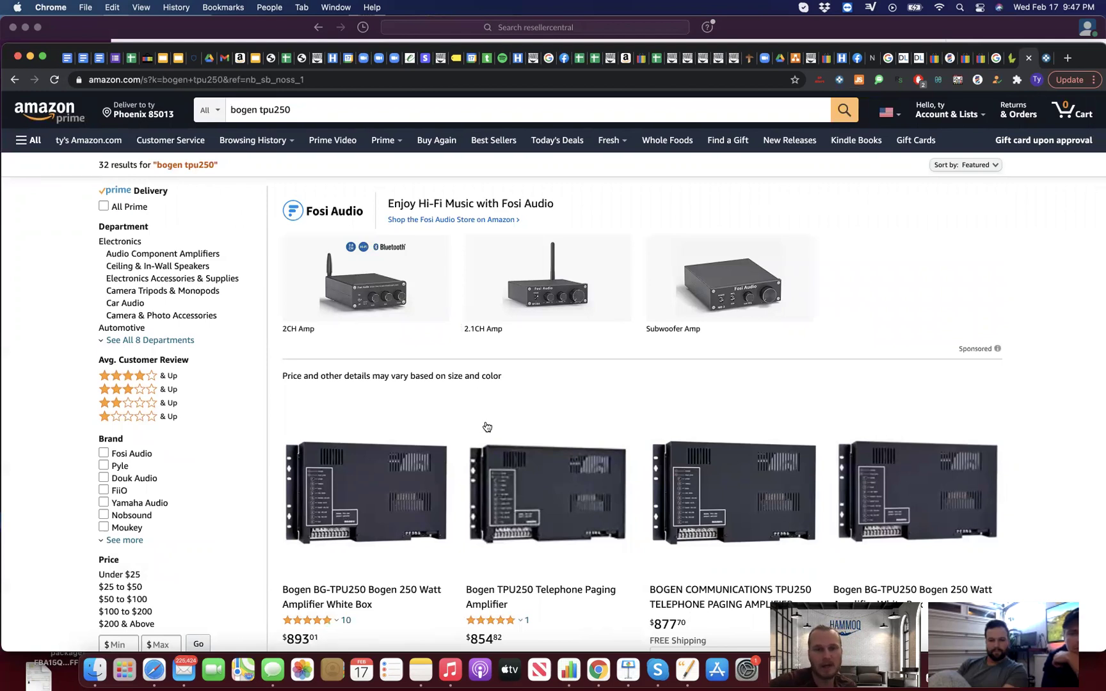
Step: Open the Bogen BG-TPU250 250 Watt Amplifier page and review its Jungle Scout and Keepa data
{"action": "scroll", "coordinate": [456, 430], "scroll_direction": "down", "scroll_amount": 5}
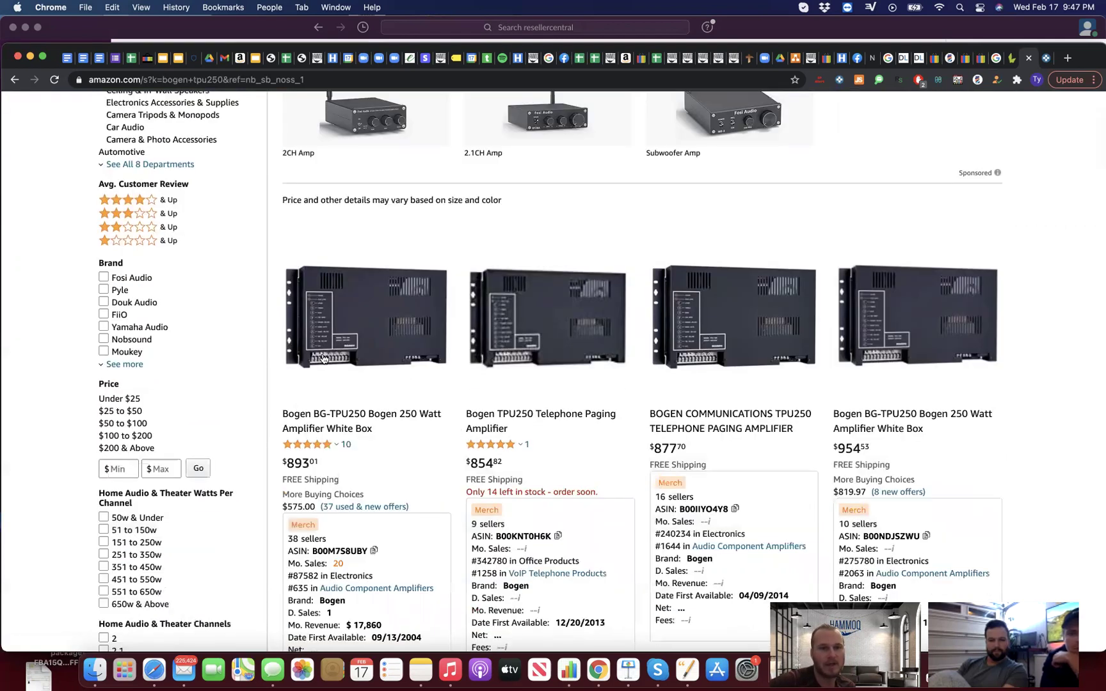
{"action": "left_click", "coordinate": [324, 358]}
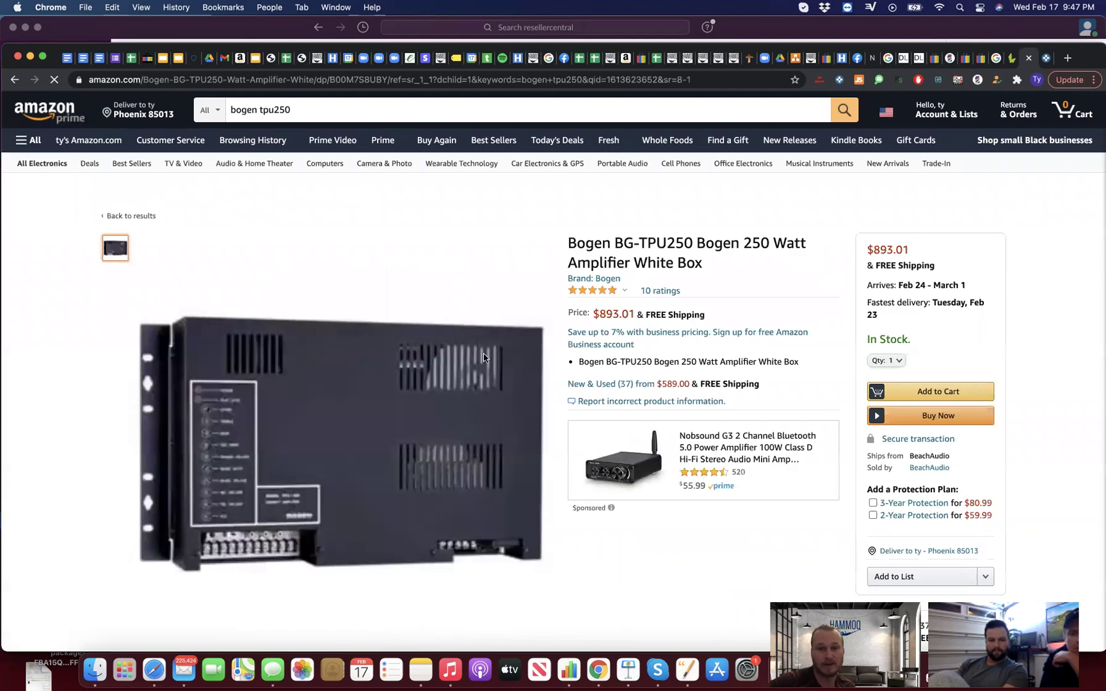
{"action": "scroll", "coordinate": [482, 344], "scroll_direction": "down", "scroll_amount": 2}
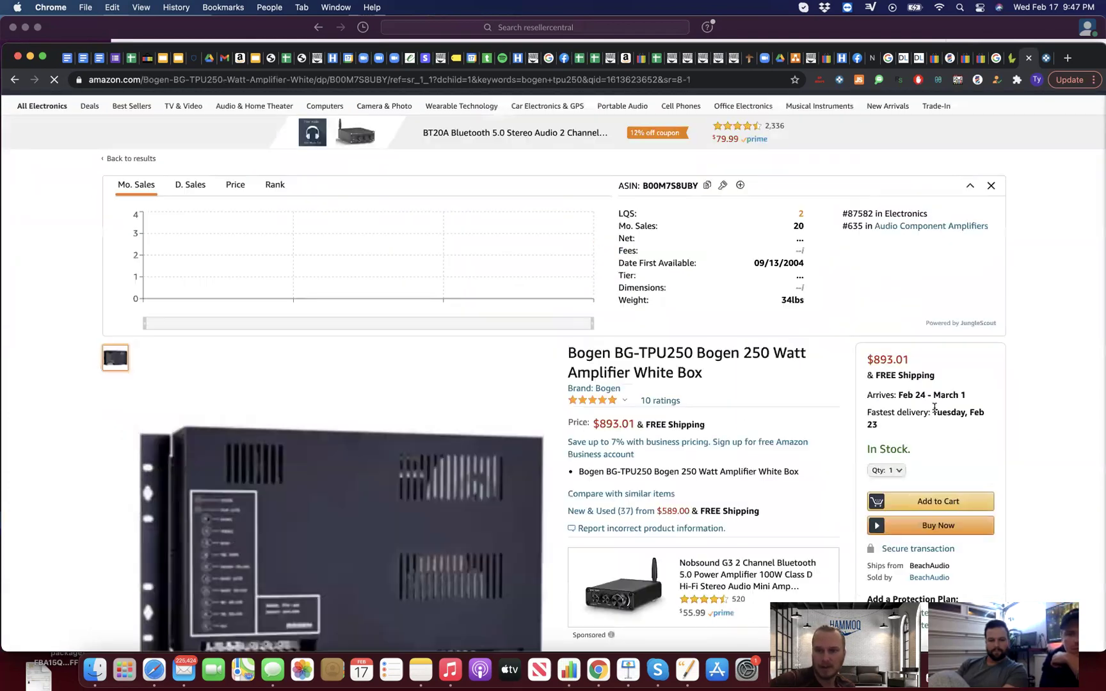
{"action": "scroll", "coordinate": [934, 408], "scroll_direction": "down", "scroll_amount": 5}
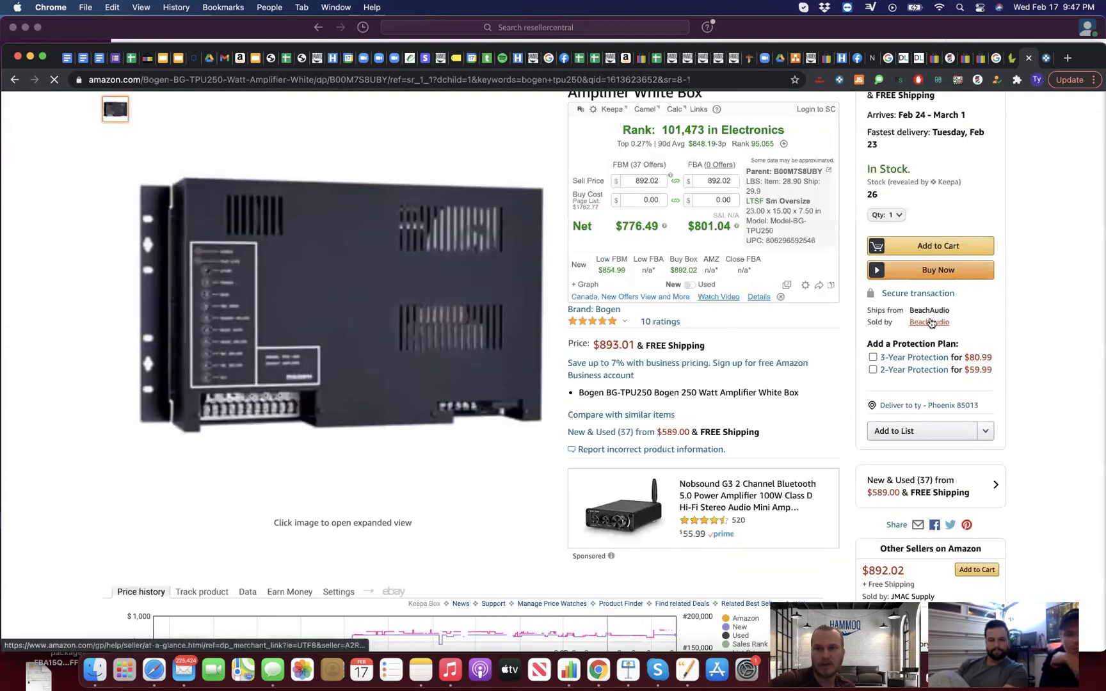
{"action": "scroll", "coordinate": [499, 365], "scroll_direction": "up", "scroll_amount": 5}
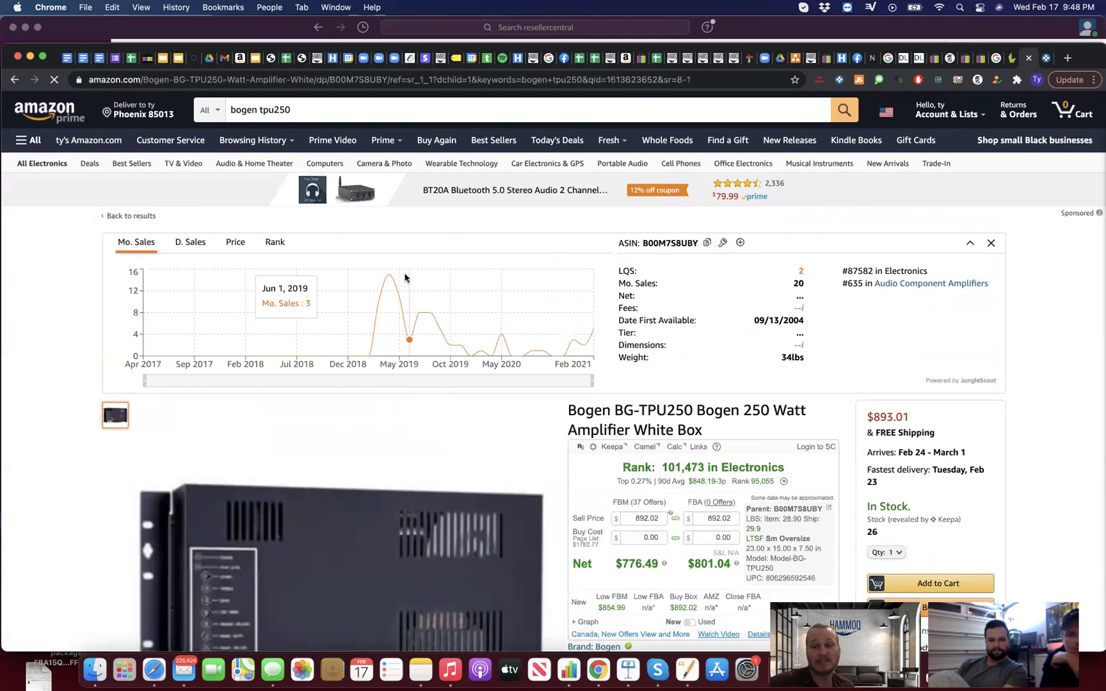
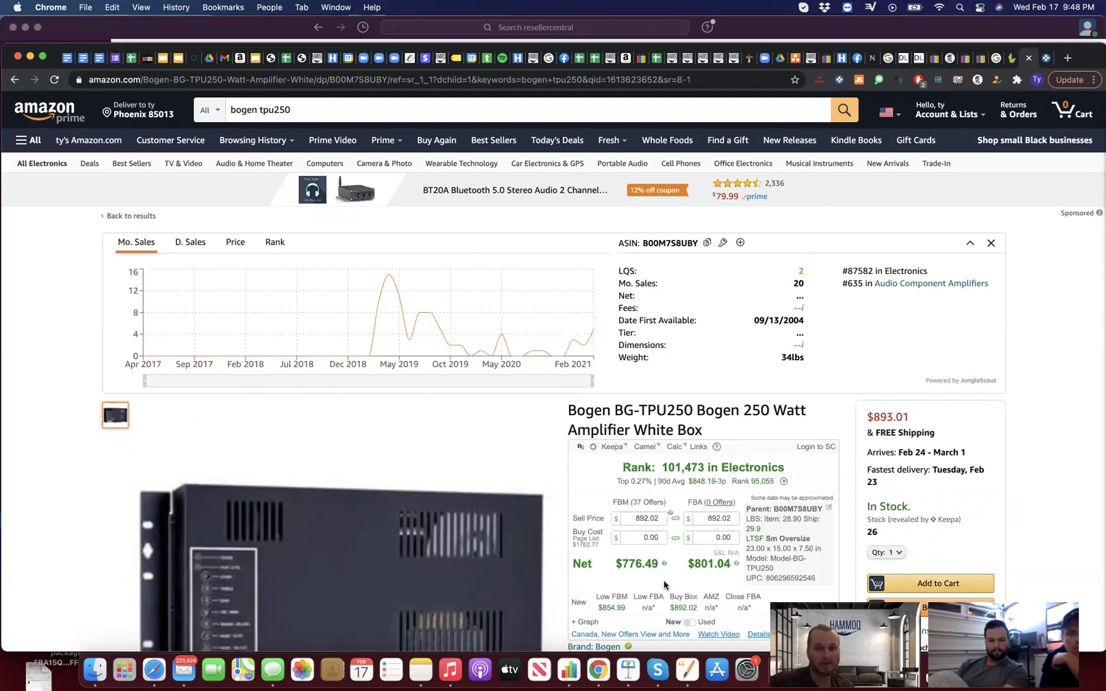
Step: Open the profile of BeachAudio, the 'Sold by' seller on the Bogen BG-TPU250 page
{"action": "scroll", "coordinate": [937, 387], "scroll_direction": "down", "scroll_amount": 6}
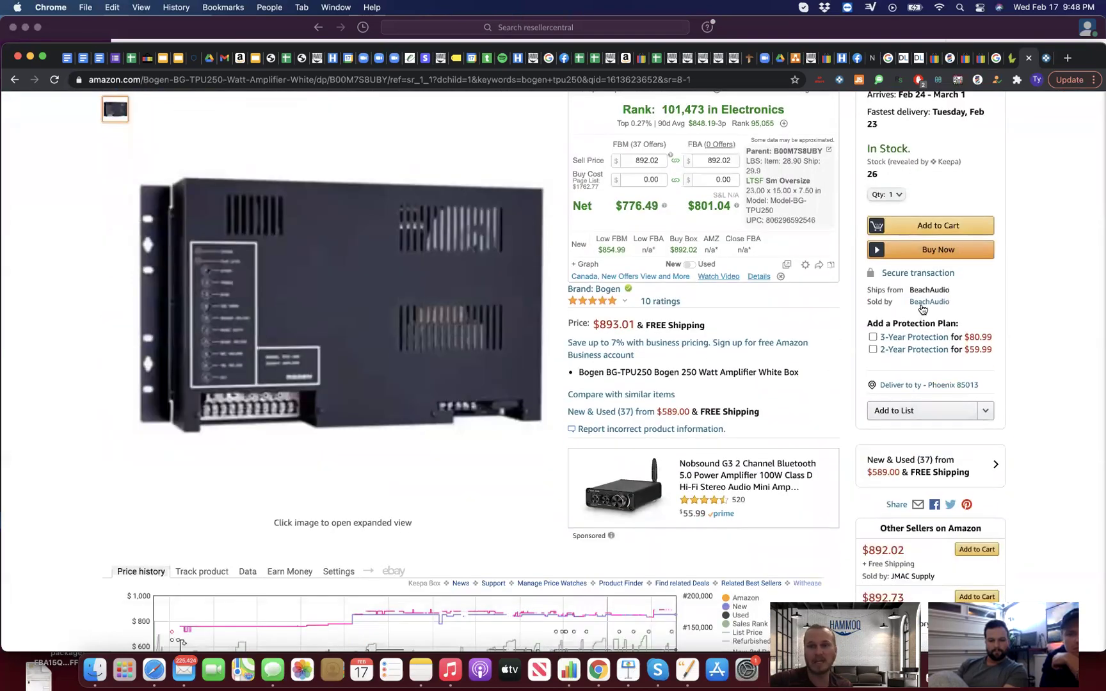
{"action": "left_click", "coordinate": [921, 302]}
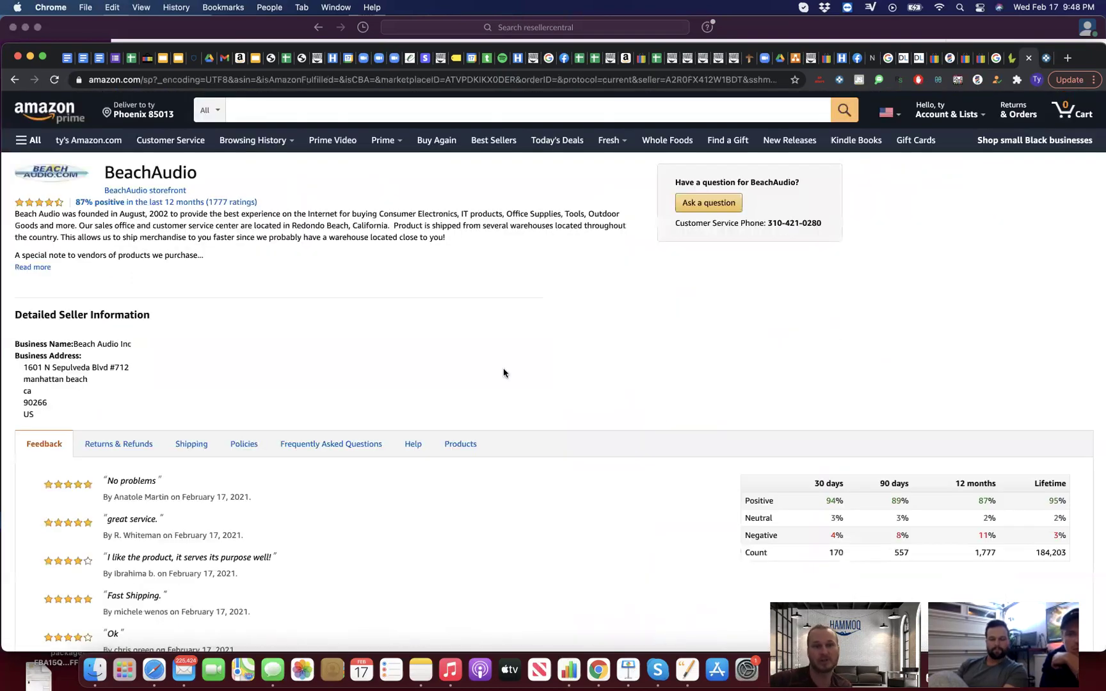
Step: Open BeachAudio's storefront and scroll through its first page of listings
{"action": "left_click", "coordinate": [151, 190]}
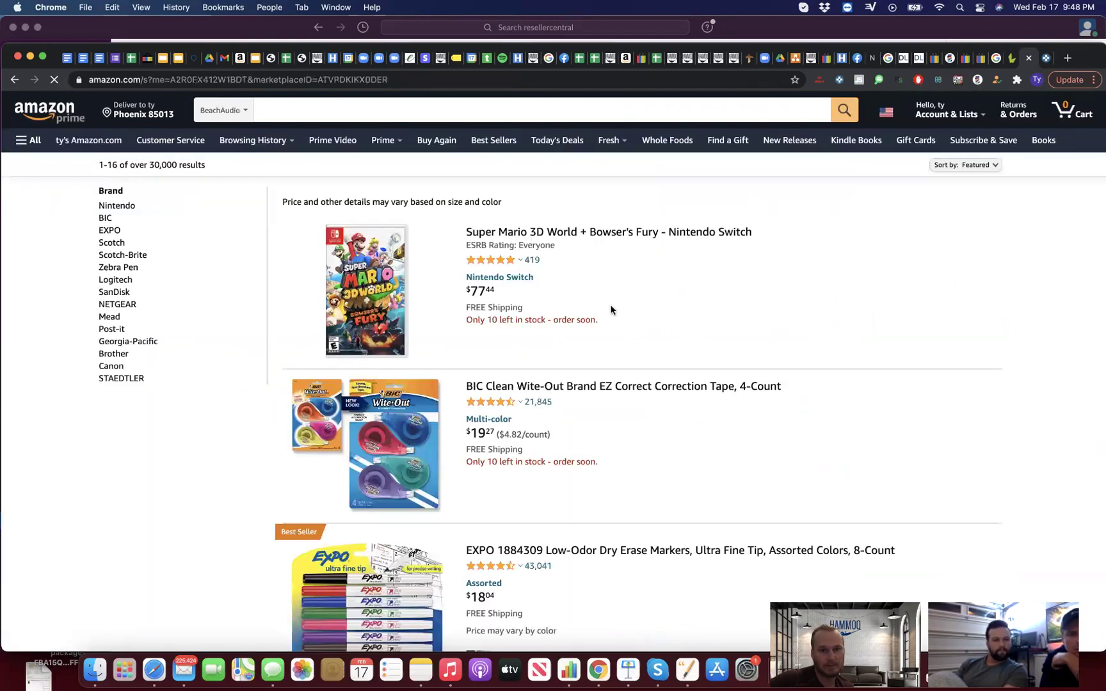
{"action": "scroll", "coordinate": [611, 310], "scroll_direction": "down", "scroll_amount": 15}
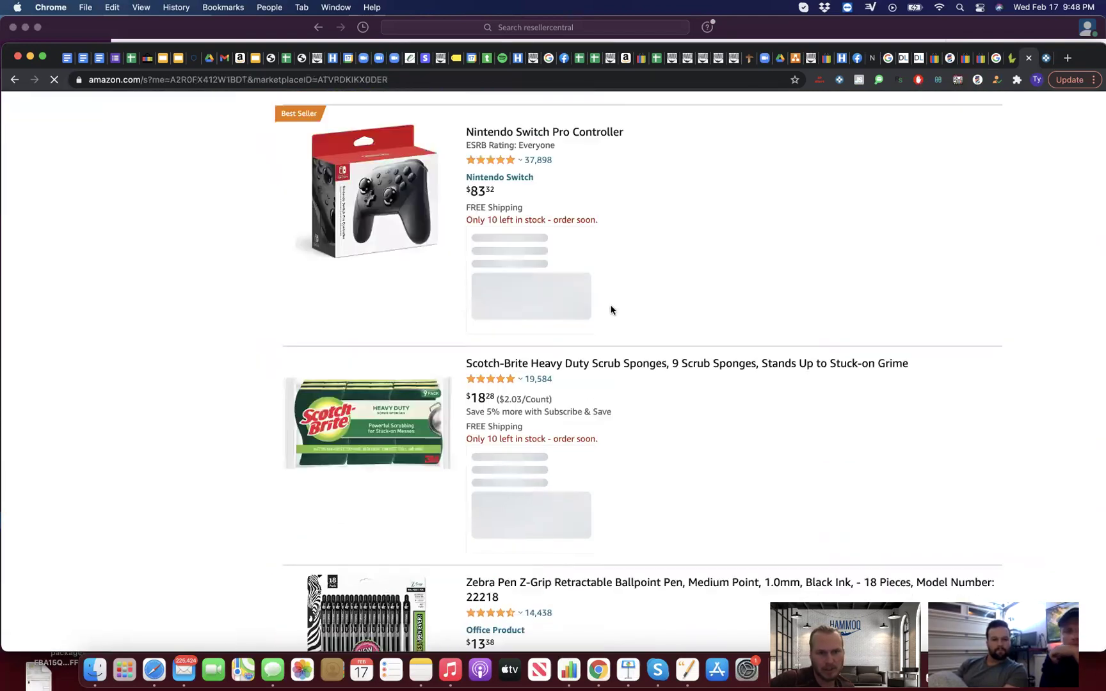
{"action": "scroll", "coordinate": [610, 310], "scroll_direction": "down", "scroll_amount": 8}
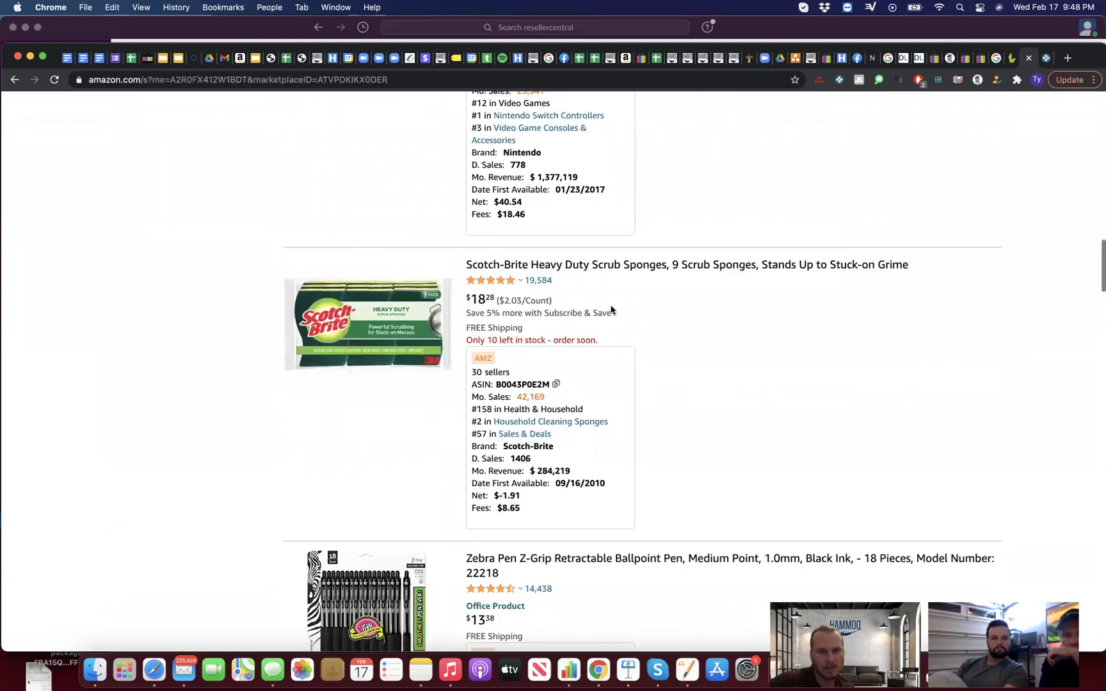
{"action": "scroll", "coordinate": [610, 310], "scroll_direction": "down", "scroll_amount": 4}
{"action": "scroll", "coordinate": [610, 310], "scroll_direction": "down", "scroll_amount": 14}
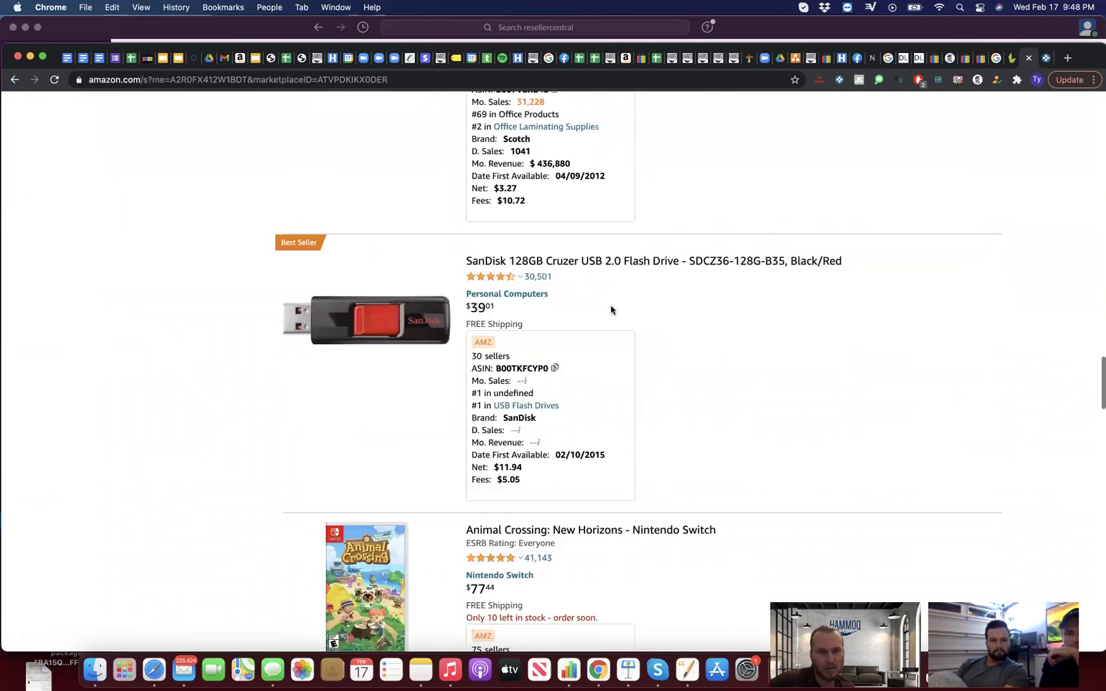
{"action": "scroll", "coordinate": [611, 305], "scroll_direction": "down", "scroll_amount": 12}
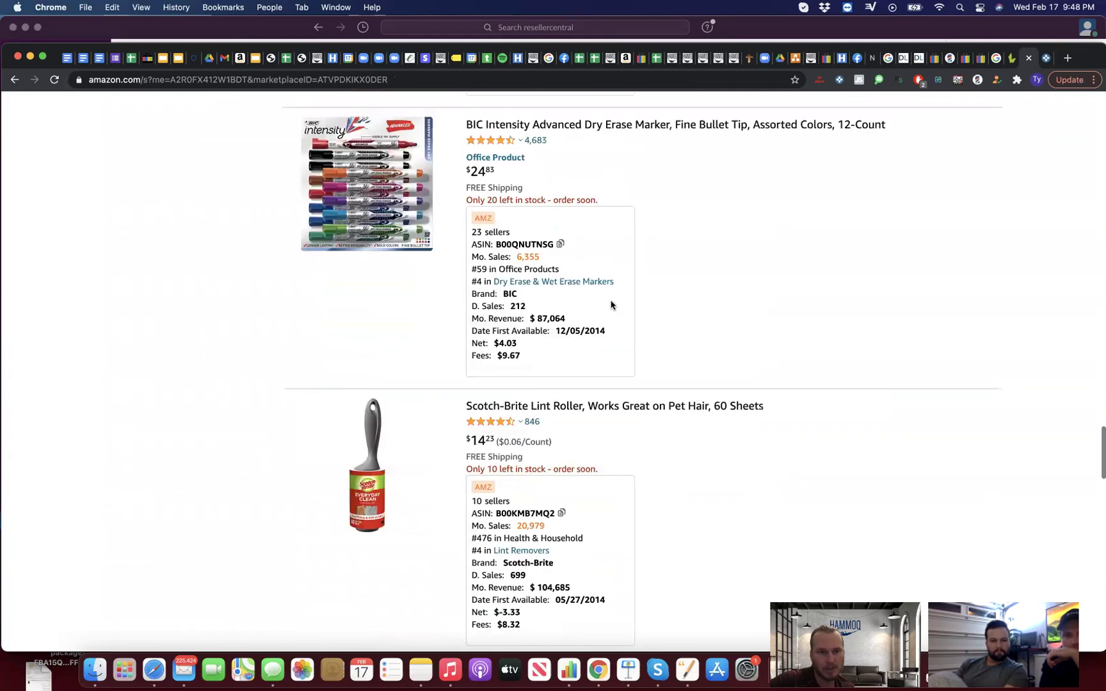
{"action": "scroll", "coordinate": [611, 305], "scroll_direction": "down", "scroll_amount": 10}
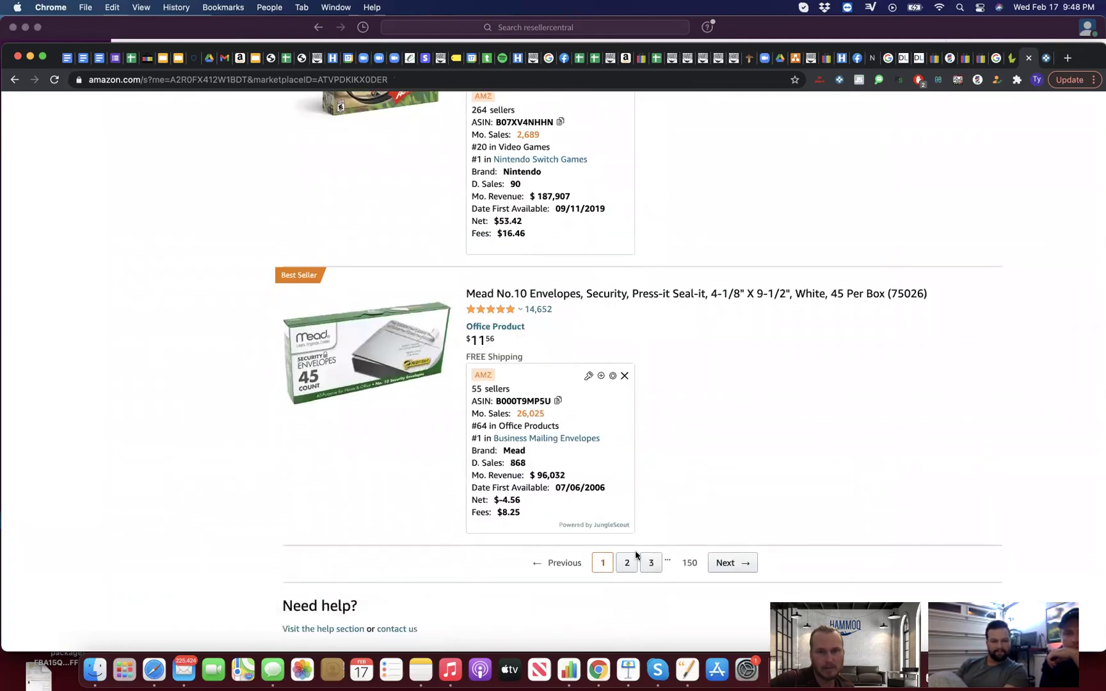
Step: Go to storefront results page 2 and bring up the LacROI panel
{"action": "left_click", "coordinate": [627, 563]}
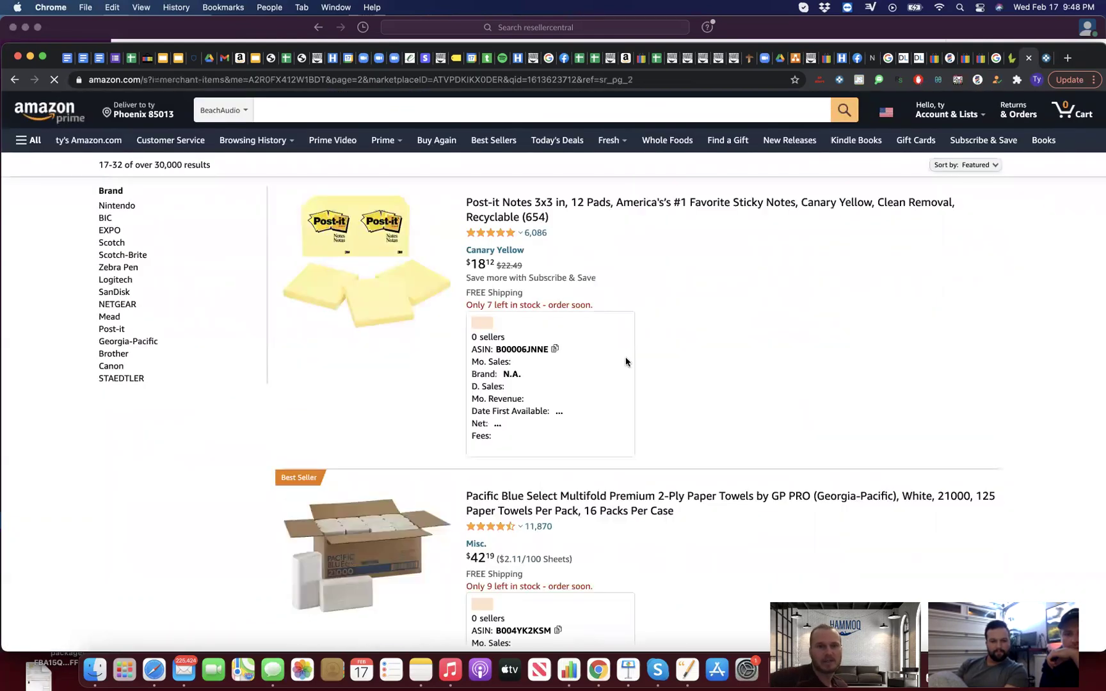
{"action": "scroll", "coordinate": [707, 269], "scroll_direction": "down", "scroll_amount": 4}
{"action": "scroll", "coordinate": [707, 268], "scroll_direction": "down", "scroll_amount": 3}
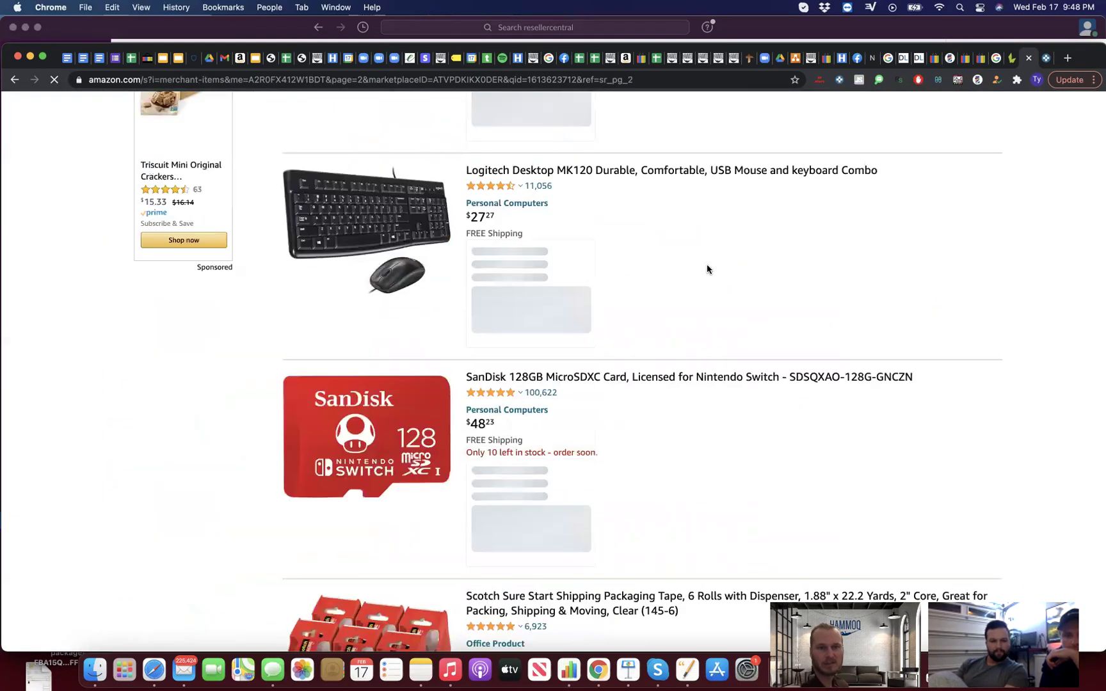
{"action": "left_click", "coordinate": [977, 80]}
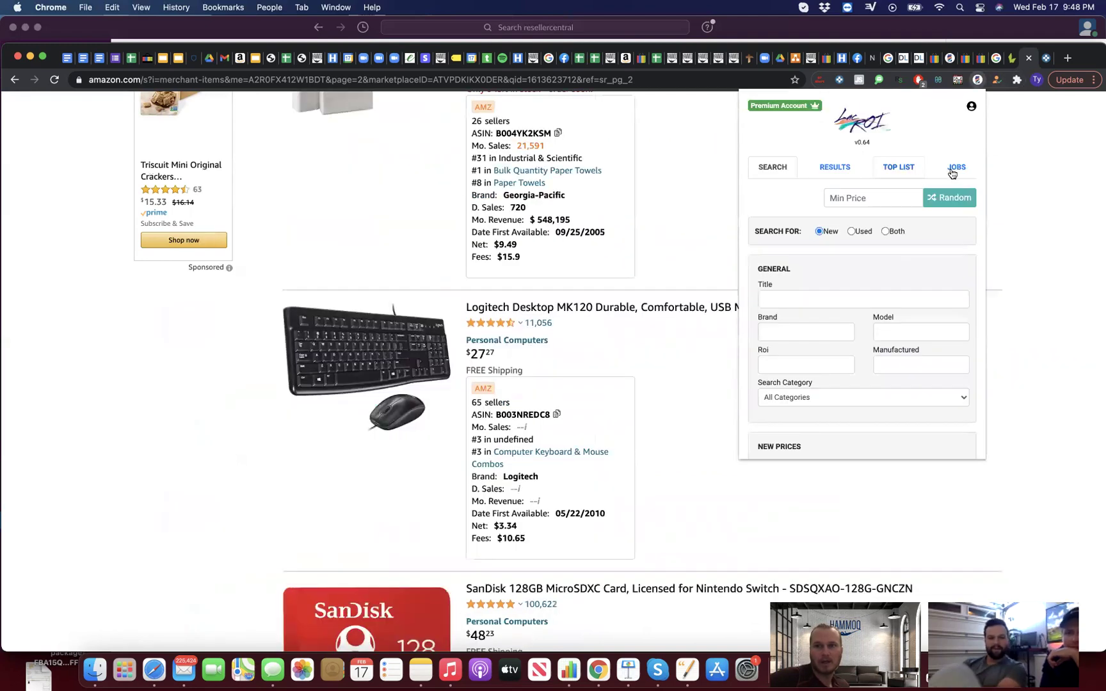
Step: Grab all 321 storefront ASINs into a new group with LacROI's Grab All Asins
{"action": "left_click", "coordinate": [898, 167]}
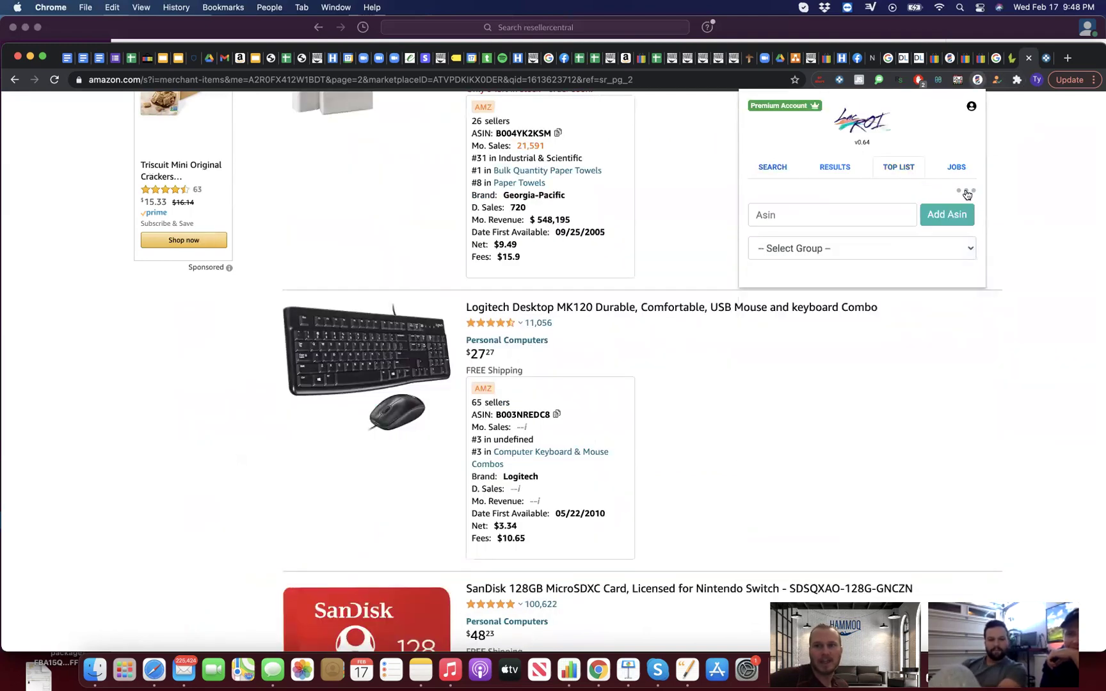
{"action": "left_click", "coordinate": [966, 192]}
{"action": "left_click", "coordinate": [942, 252]}
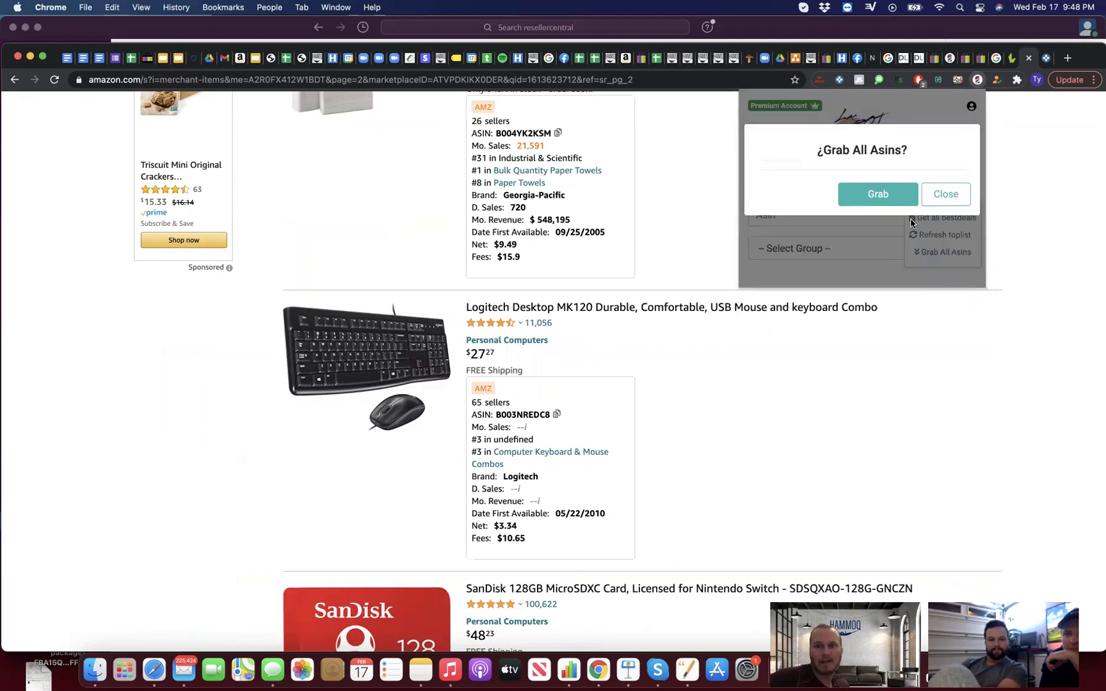
{"action": "left_click", "coordinate": [880, 194]}
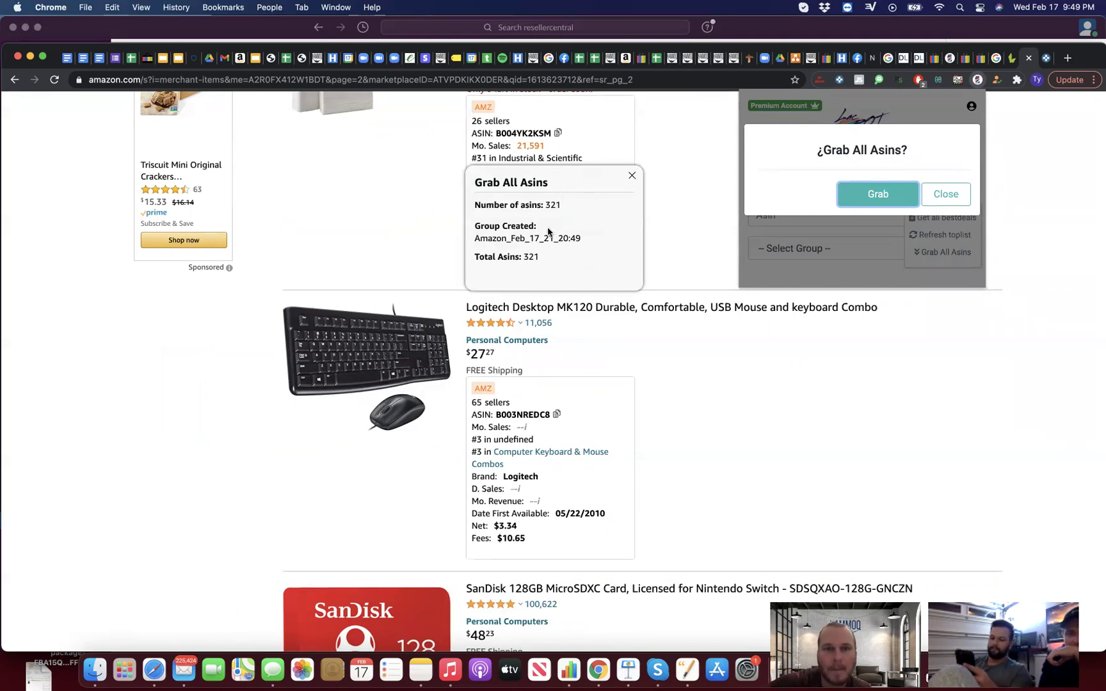
{"action": "left_click", "coordinate": [631, 178]}
{"action": "left_click", "coordinate": [630, 178]}
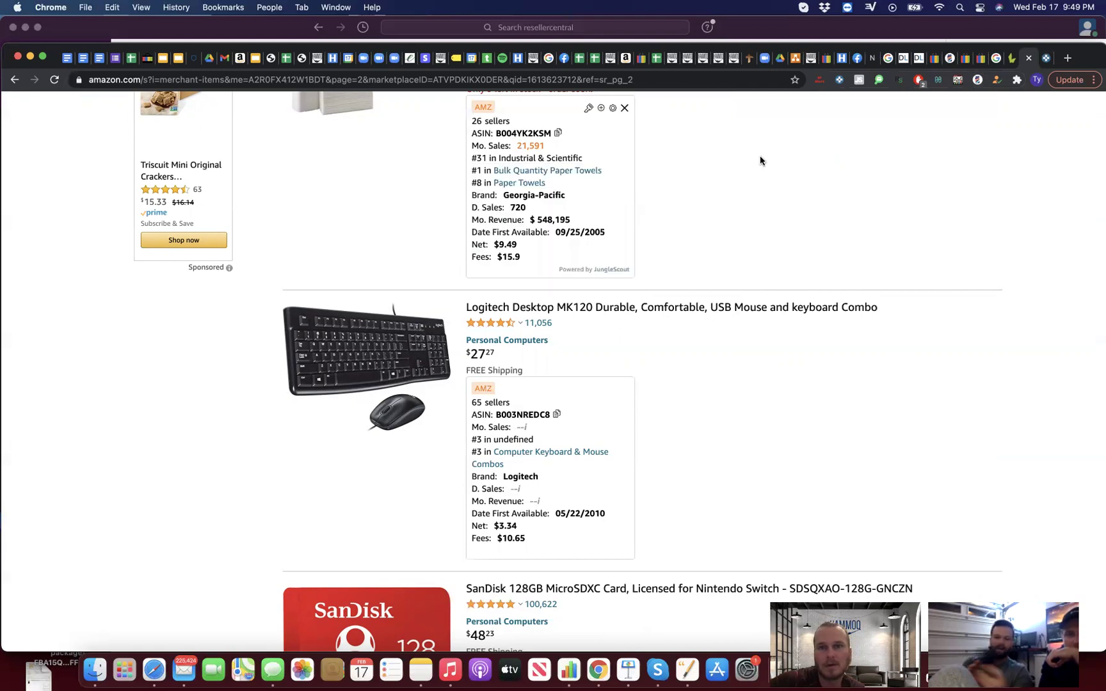
Step: Select the Amazon_Feb_17_21_20:49 group and return to its search form
{"action": "left_click", "coordinate": [977, 80]}
{"action": "left_click", "coordinate": [900, 168]}
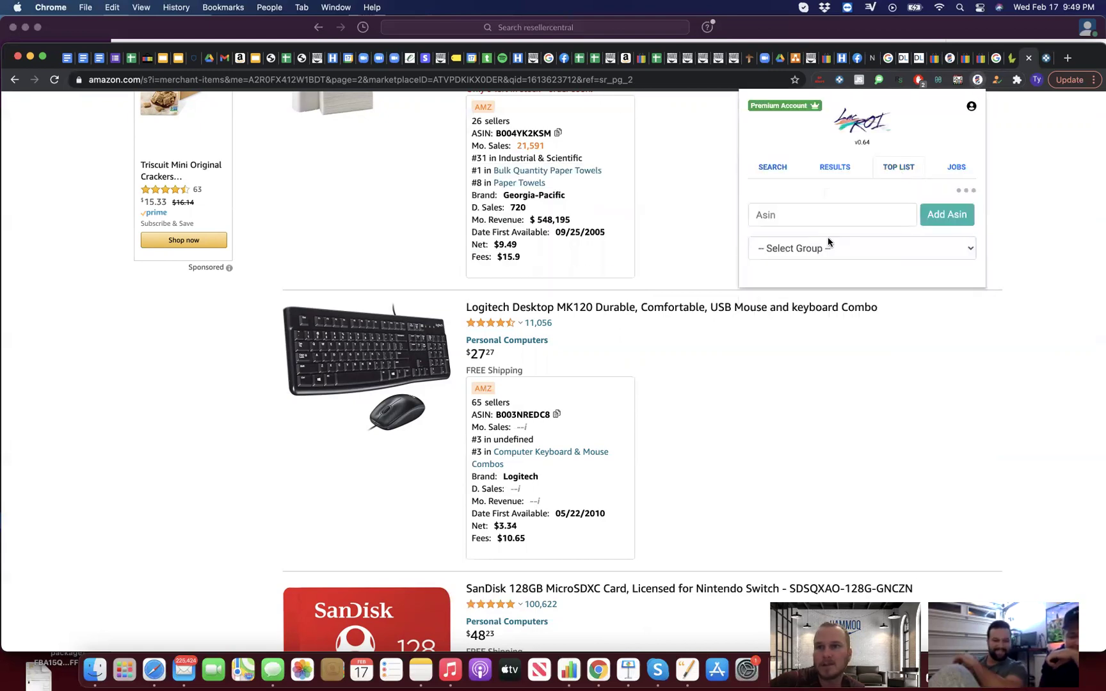
{"action": "left_click", "coordinate": [829, 246]}
{"action": "left_click", "coordinate": [839, 267]}
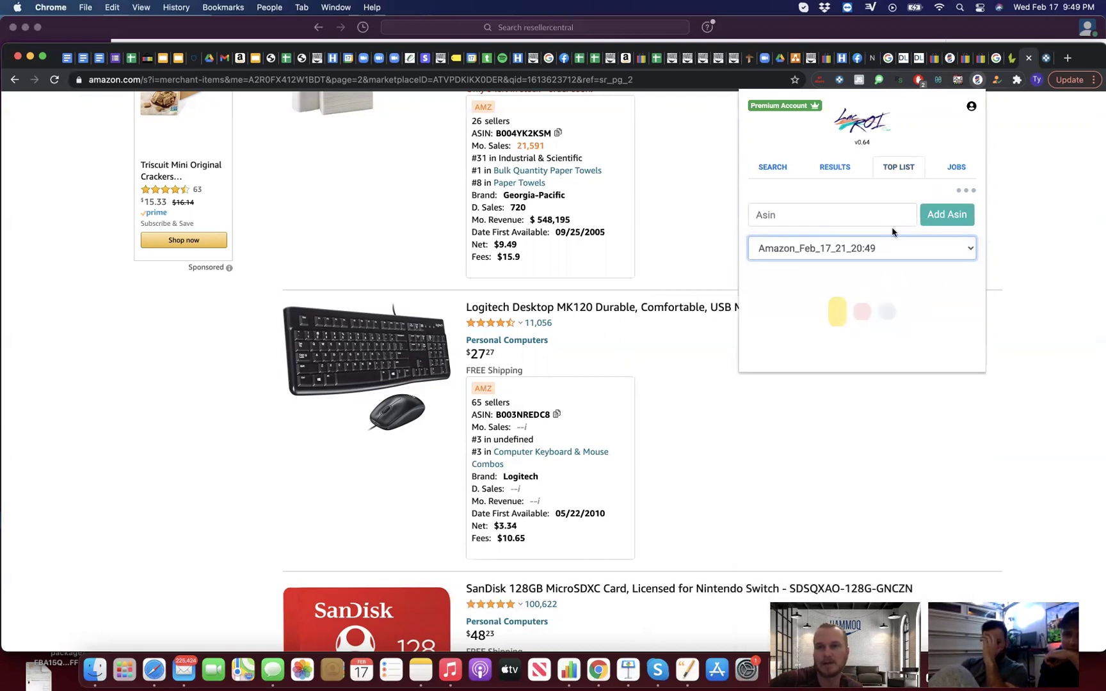
{"action": "left_click", "coordinate": [835, 167]}
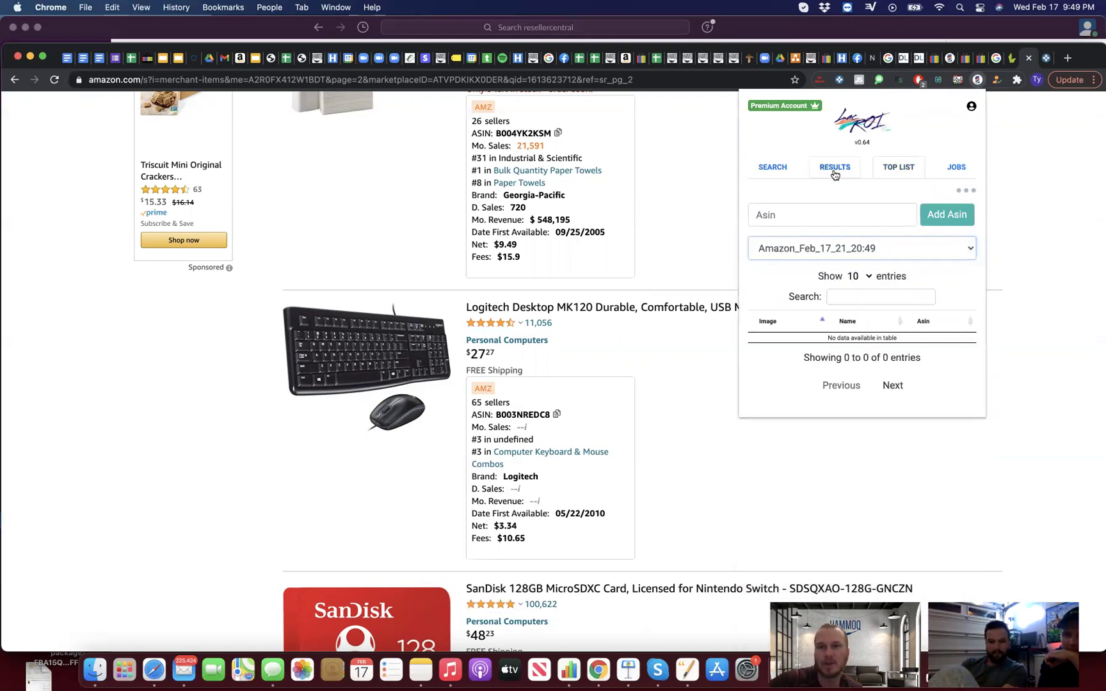
{"action": "left_click", "coordinate": [788, 172]}
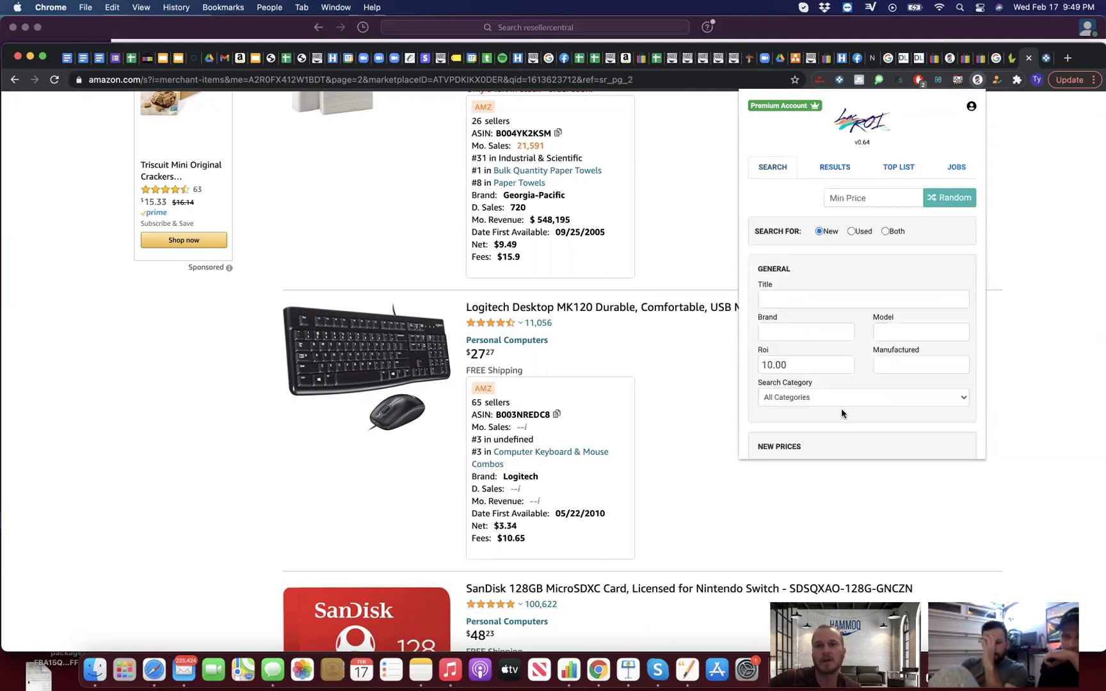
Step: Set LacROI's search category to Office Products with a minimum new price of 25
{"action": "scroll", "coordinate": [841, 409], "scroll_direction": "down", "scroll_amount": 2}
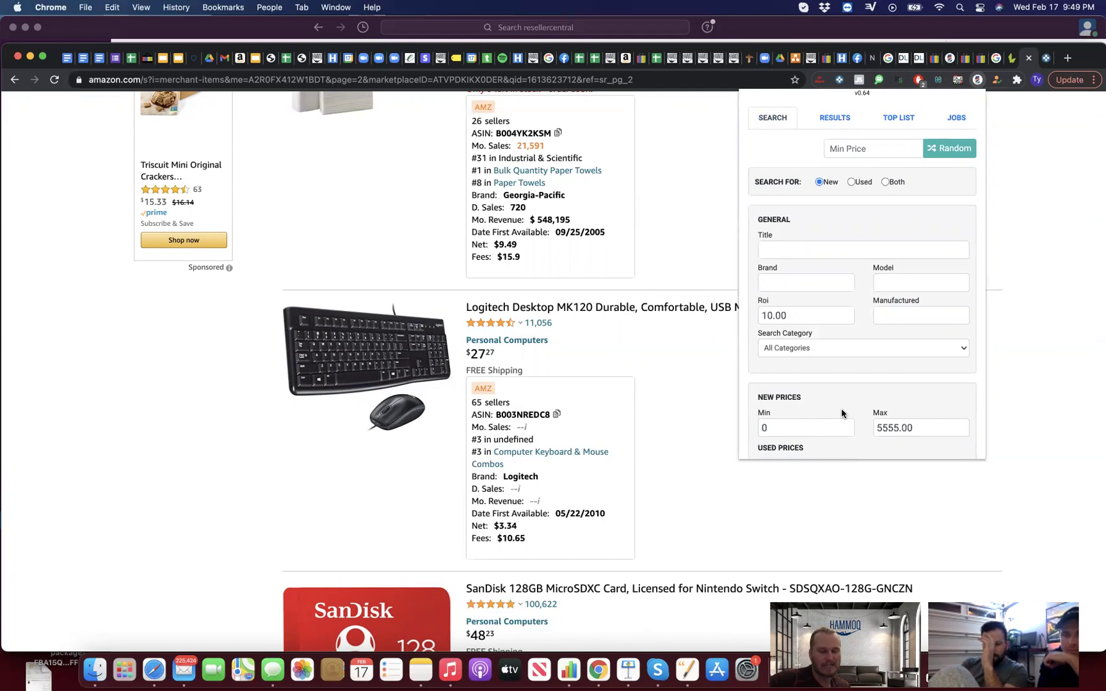
{"action": "left_click", "coordinate": [836, 350]}
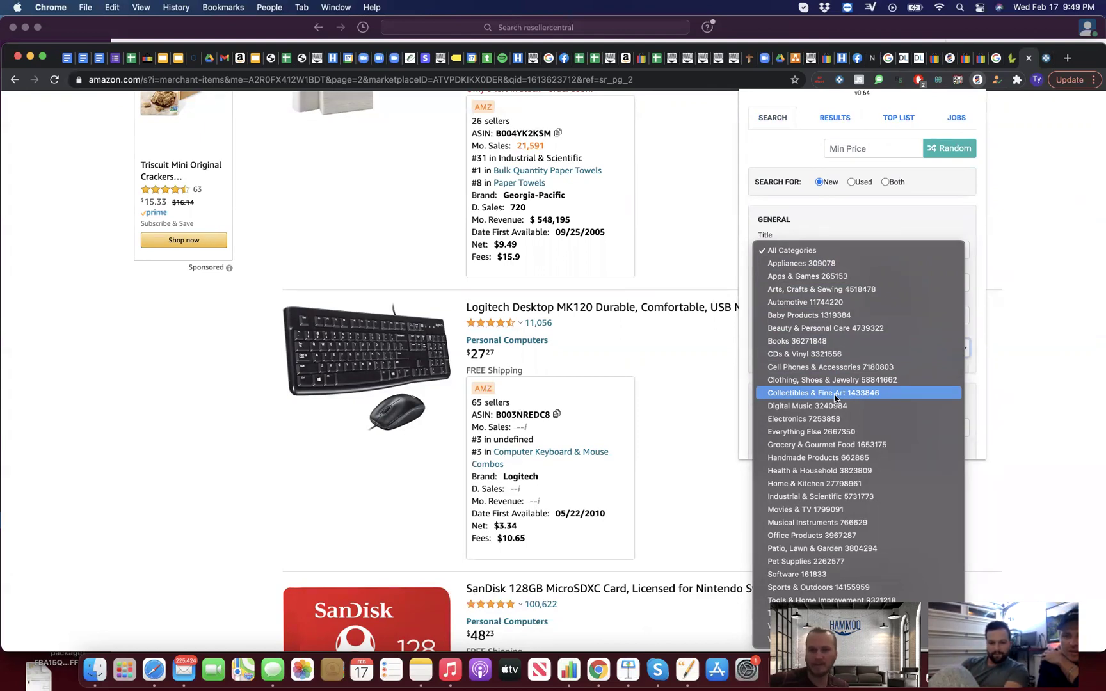
{"action": "left_click", "coordinate": [801, 535]}
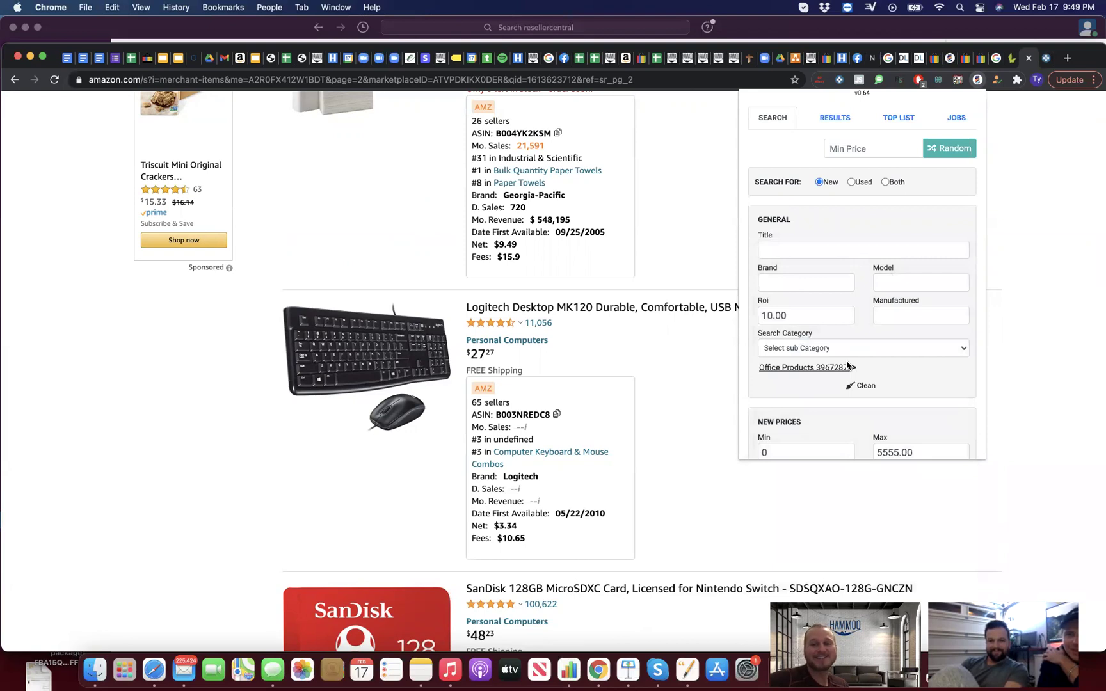
{"action": "scroll", "coordinate": [838, 380], "scroll_direction": "down", "scroll_amount": 1}
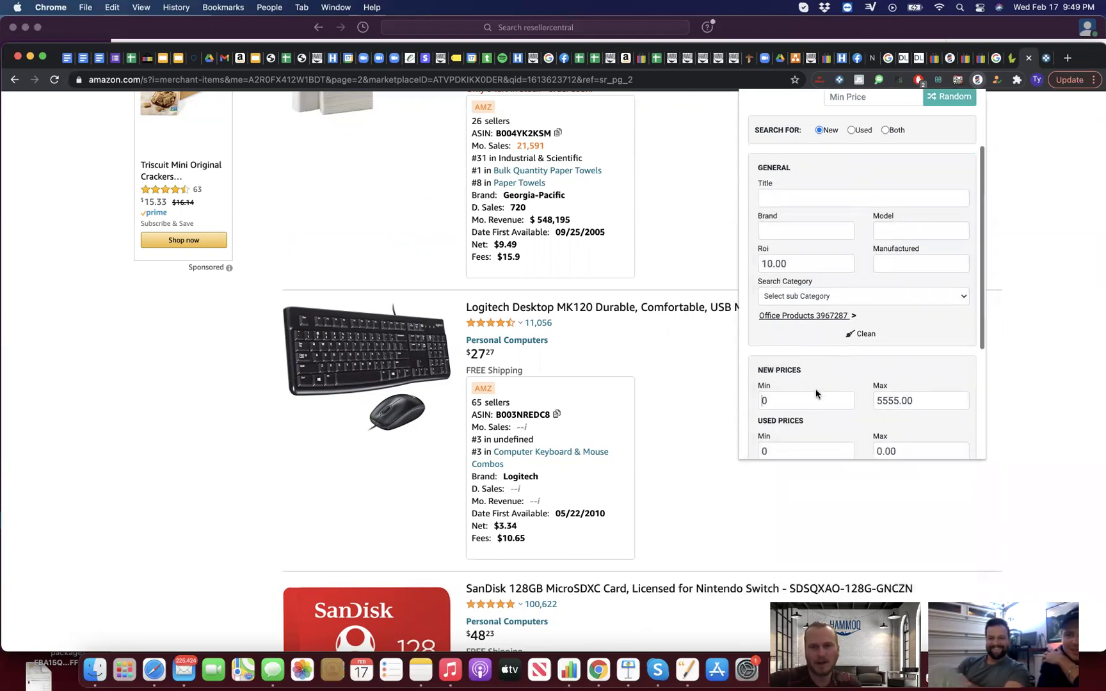
{"action": "left_click", "coordinate": [809, 396]}
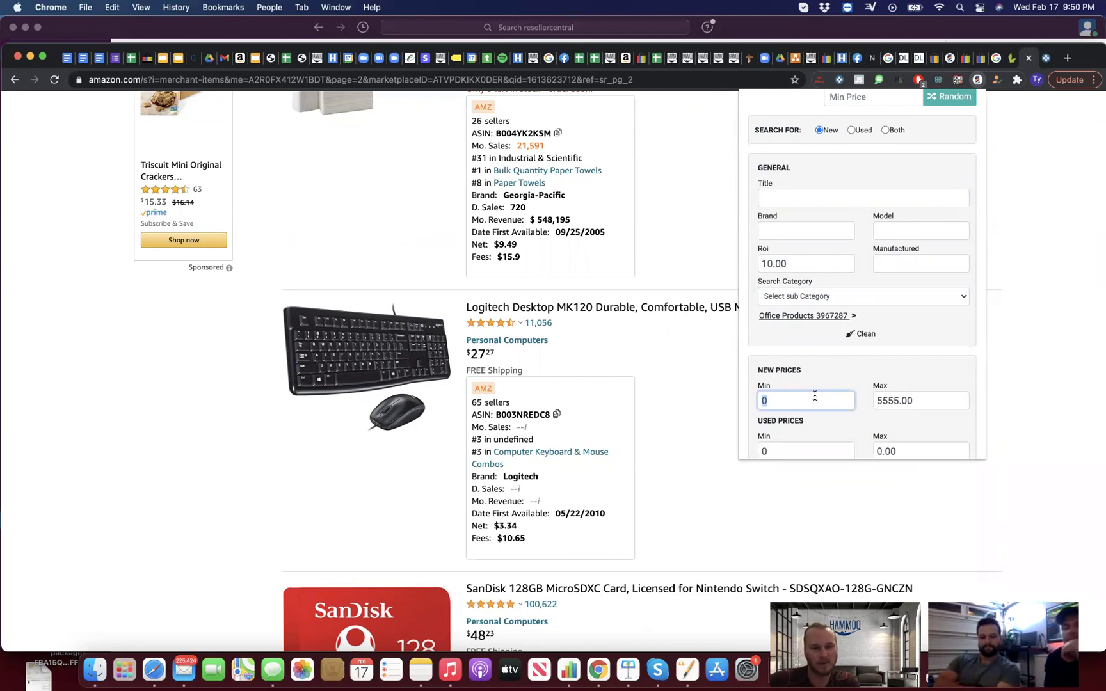
{"action": "type", "text": "25"}
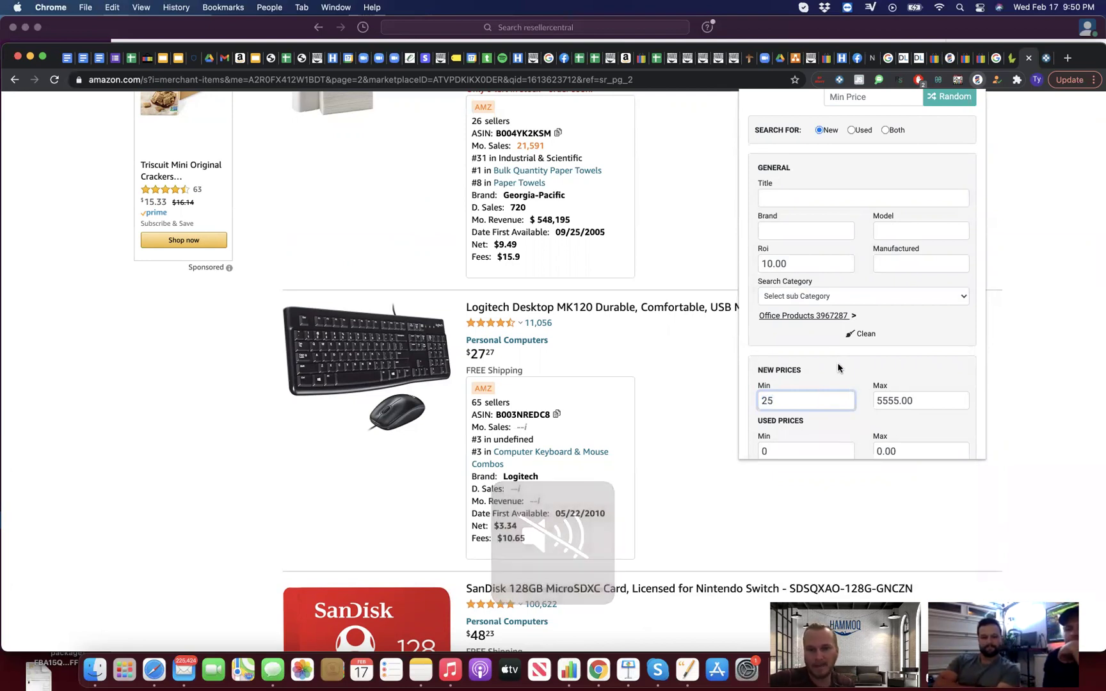
{"action": "scroll", "coordinate": [831, 368], "scroll_direction": "down", "scroll_amount": 1}
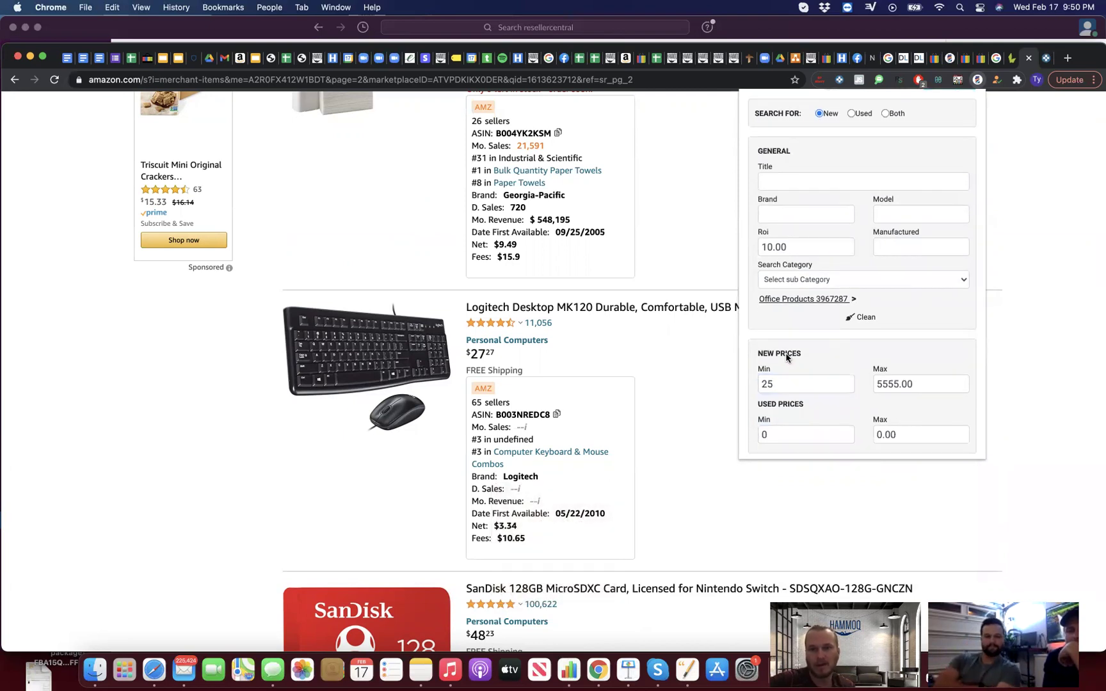
{"action": "left_click", "coordinate": [771, 376]}
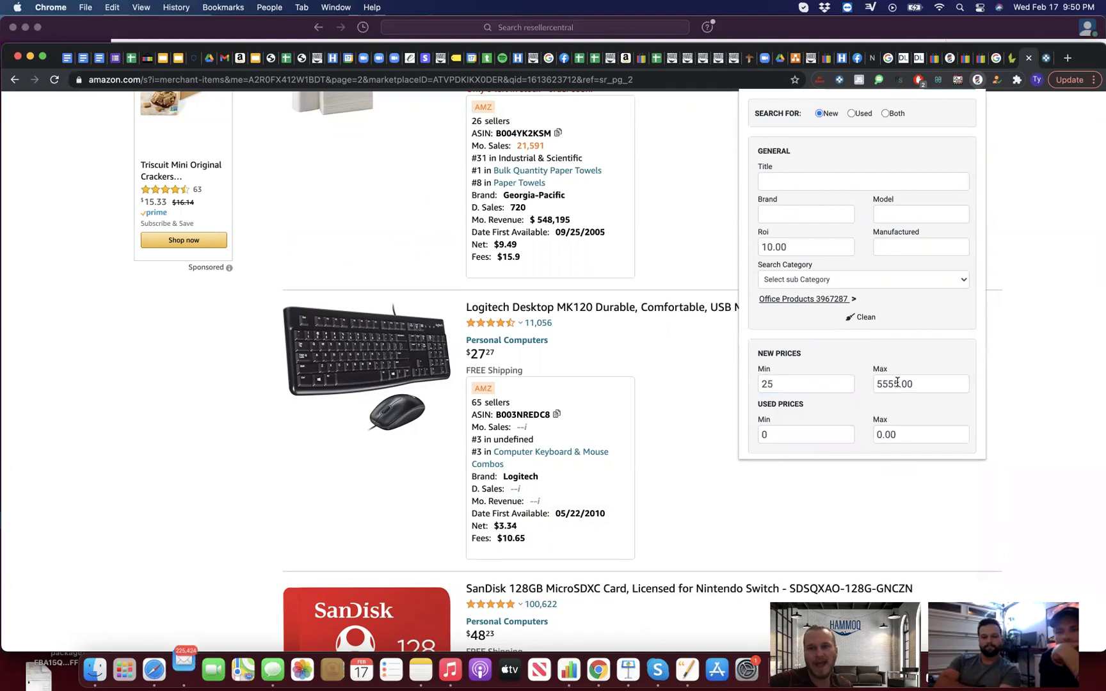
Step: Switch to thebookflipper.com's Amazon Sales Rank % chart by category
{"action": "scroll", "coordinate": [833, 413], "scroll_direction": "down", "scroll_amount": 6}
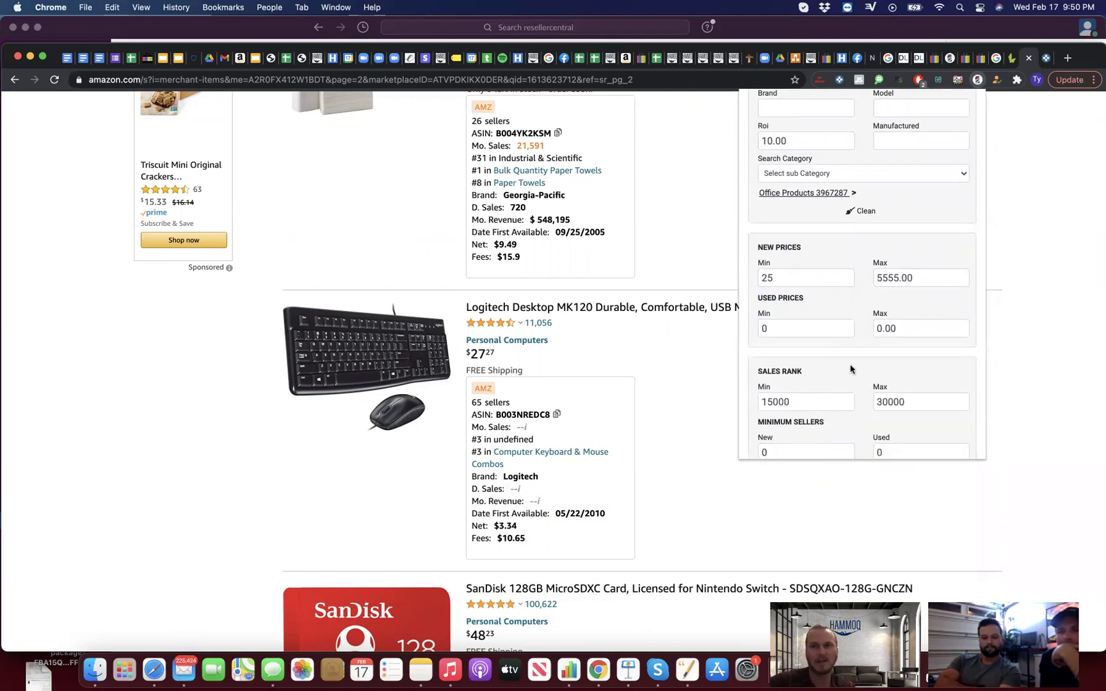
{"action": "scroll", "coordinate": [822, 246], "scroll_direction": "up", "scroll_amount": 3}
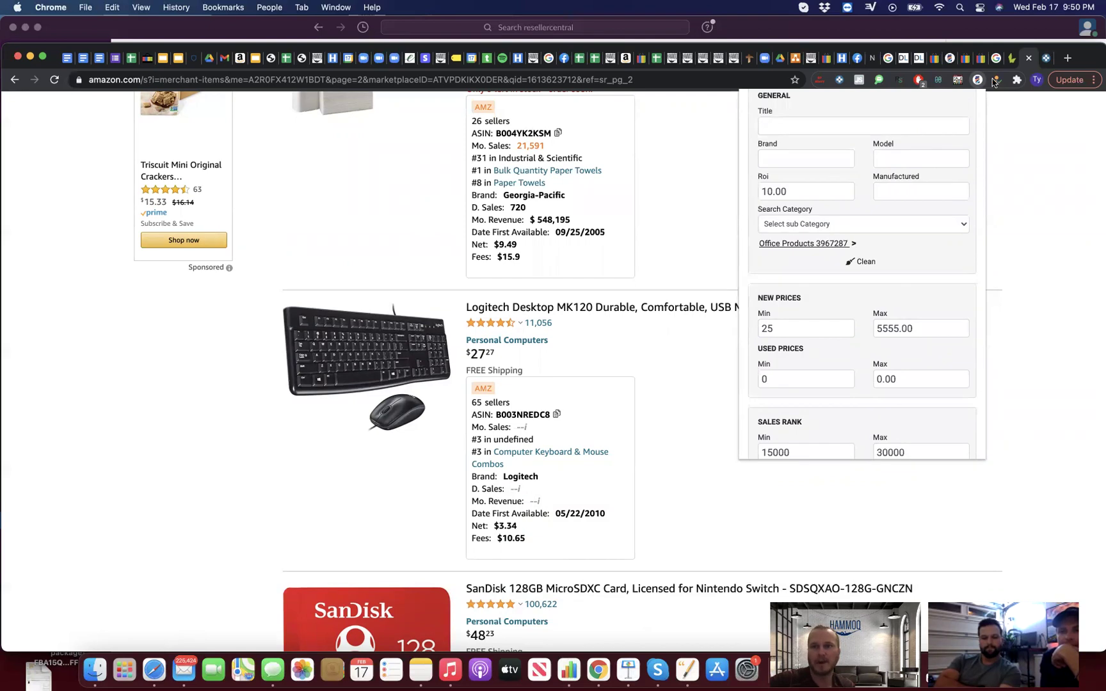
{"action": "left_click", "coordinate": [1010, 58]}
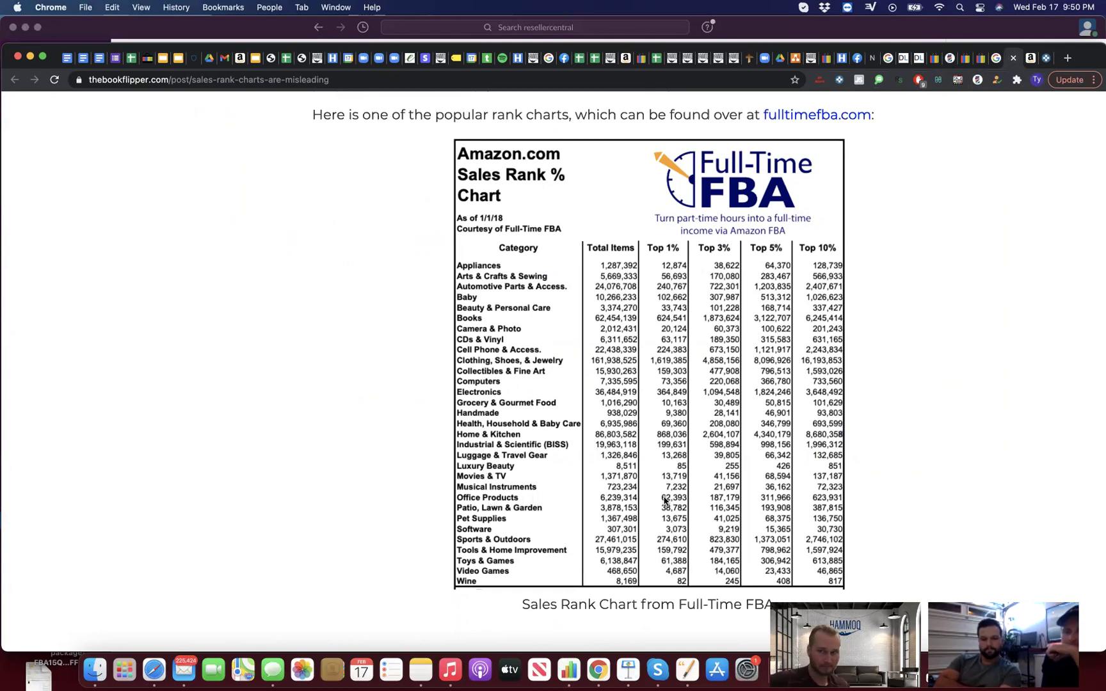
{"action": "left_click", "coordinate": [1028, 59]}
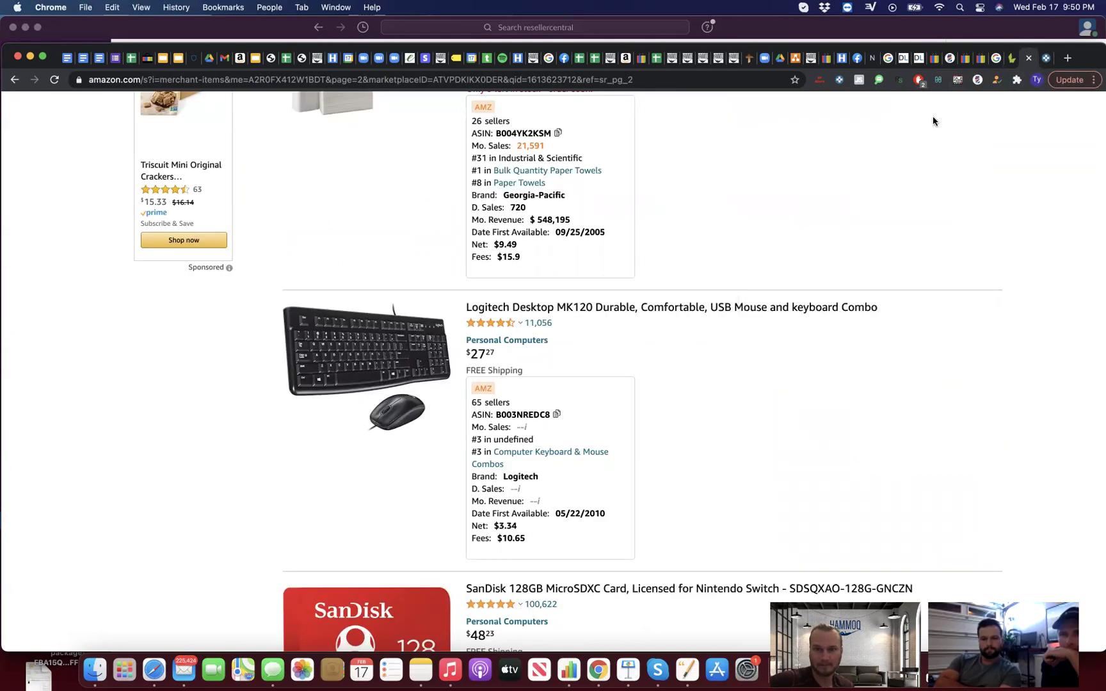
Step: In the LacROI search form, choose Office Products and a new price range of 25 to 9999
{"action": "left_click", "coordinate": [977, 81]}
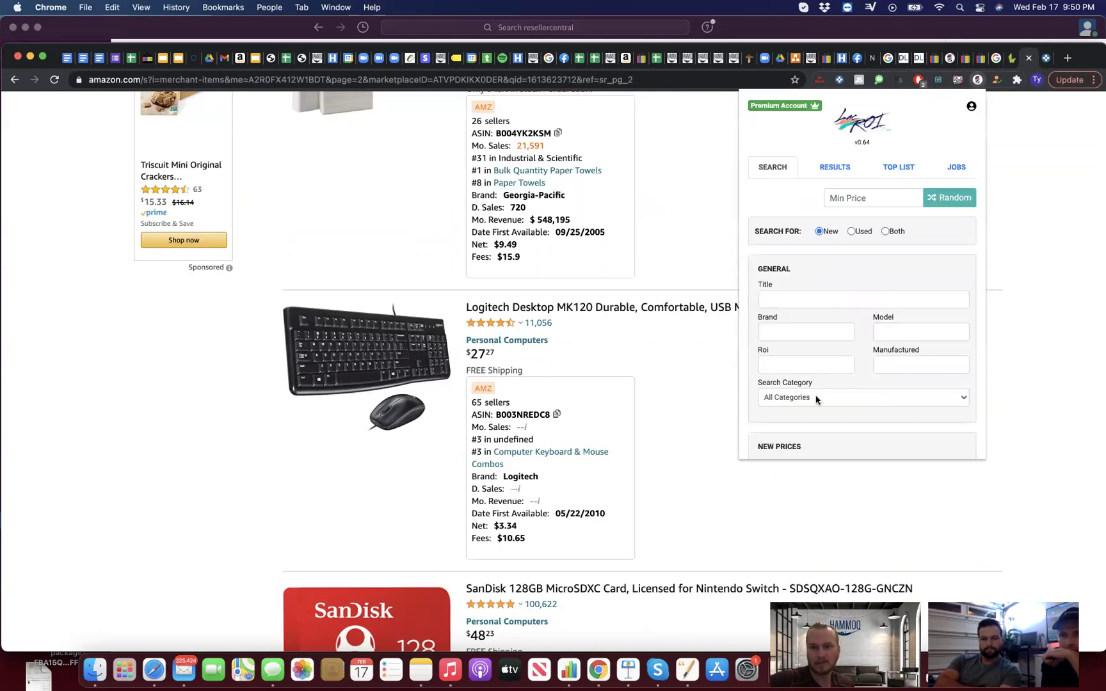
{"action": "left_click", "coordinate": [816, 398]}
{"action": "left_click", "coordinate": [817, 534]}
{"action": "scroll", "coordinate": [842, 387], "scroll_direction": "down", "scroll_amount": 3}
{"action": "scroll", "coordinate": [842, 387], "scroll_direction": "down", "scroll_amount": 2}
{"action": "left_click", "coordinate": [798, 329]}
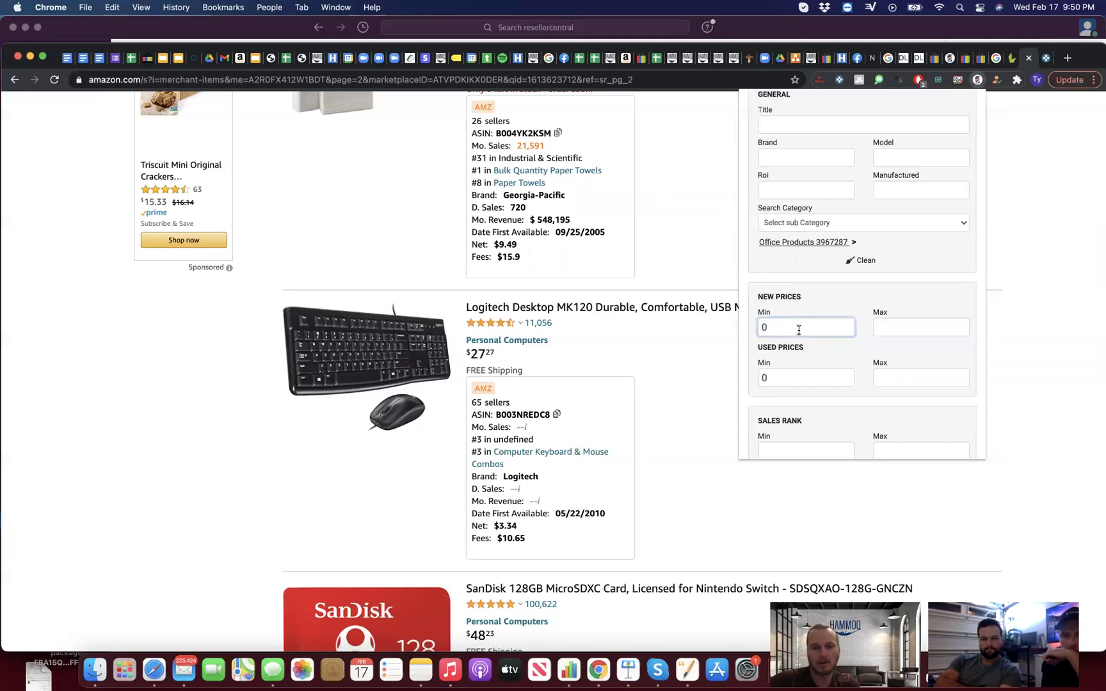
{"action": "type", "text": "25"}
{"action": "left_click", "coordinate": [902, 327]}
{"action": "type", "text": "9999"}
Step: Set sales rank 85000 to 90000 and run the search
{"action": "scroll", "coordinate": [861, 407], "scroll_direction": "down", "scroll_amount": 3}
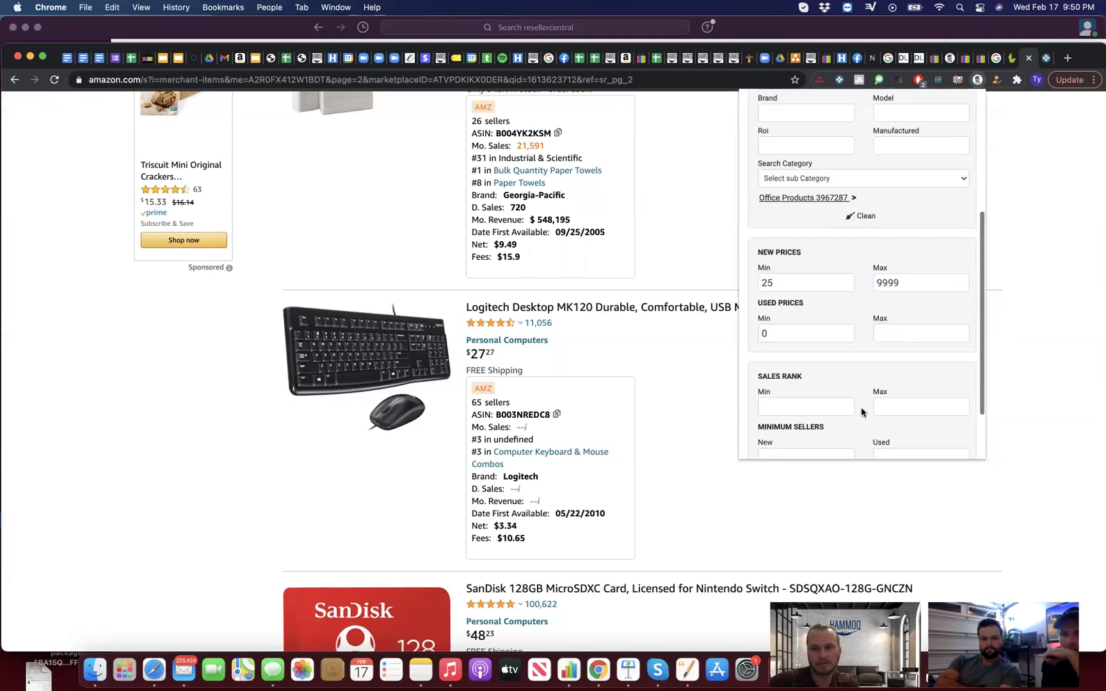
{"action": "left_click", "coordinate": [793, 380]}
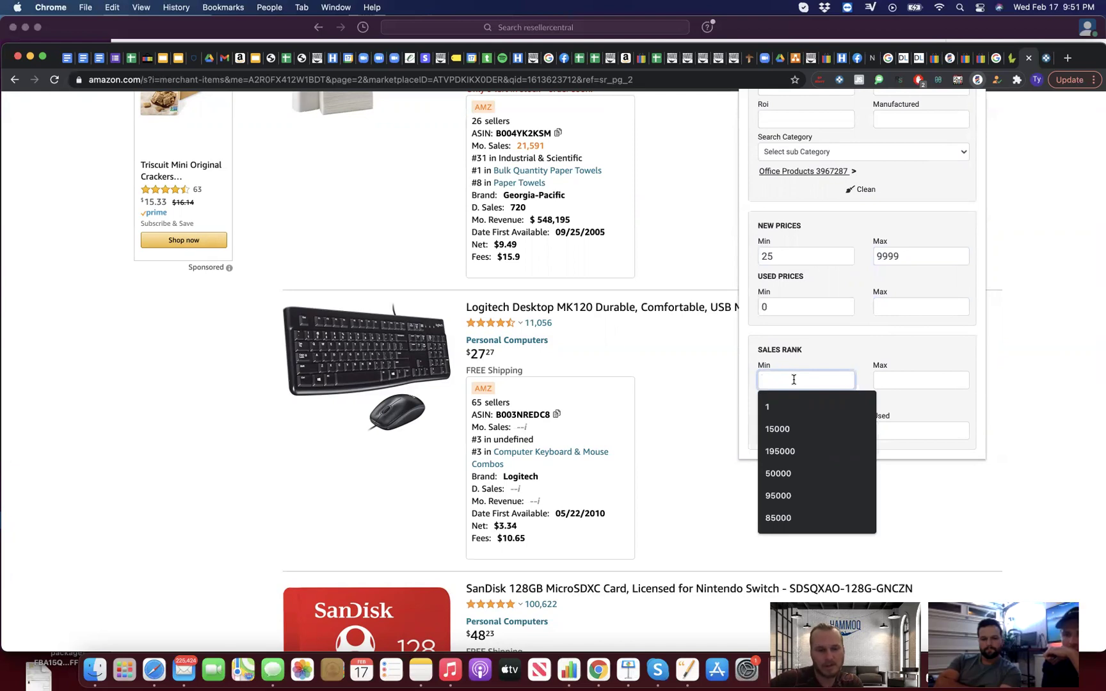
{"action": "type", "text": "850"}
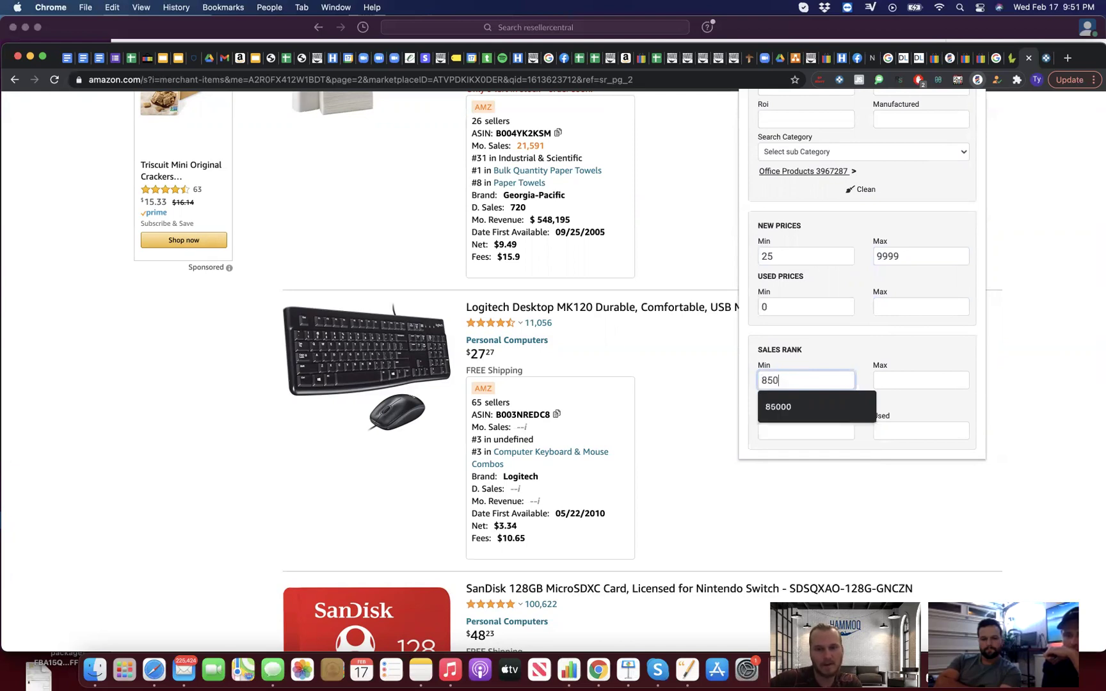
{"action": "type", "text": "000"}
{"action": "left_click", "coordinate": [899, 380]}
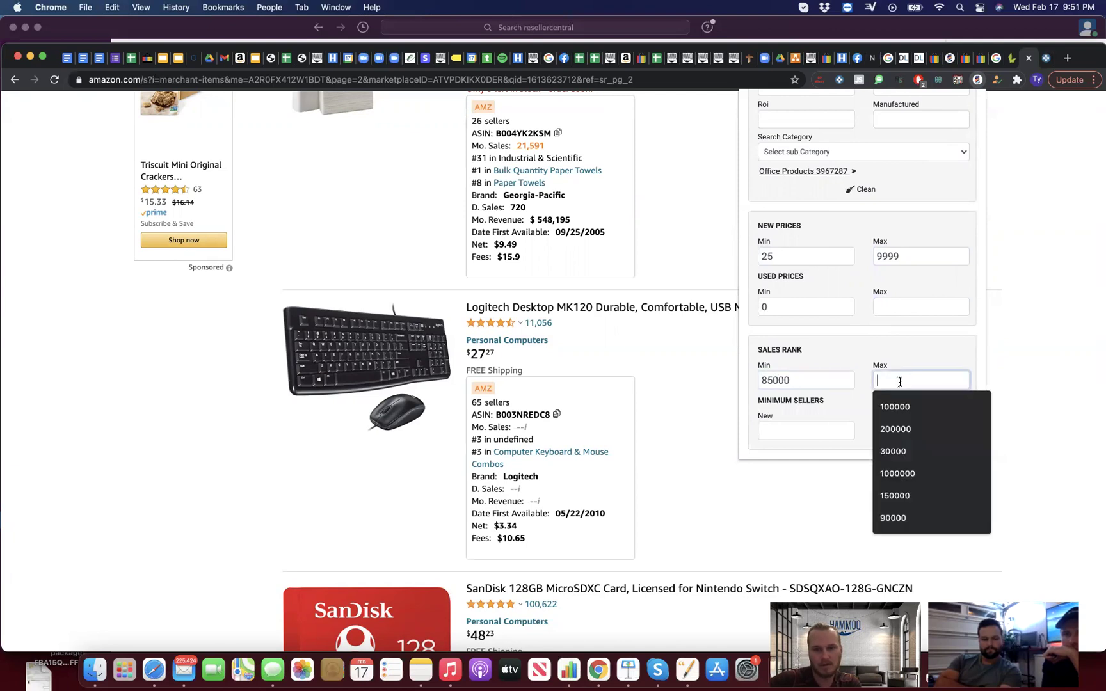
{"action": "type", "text": "90000"}
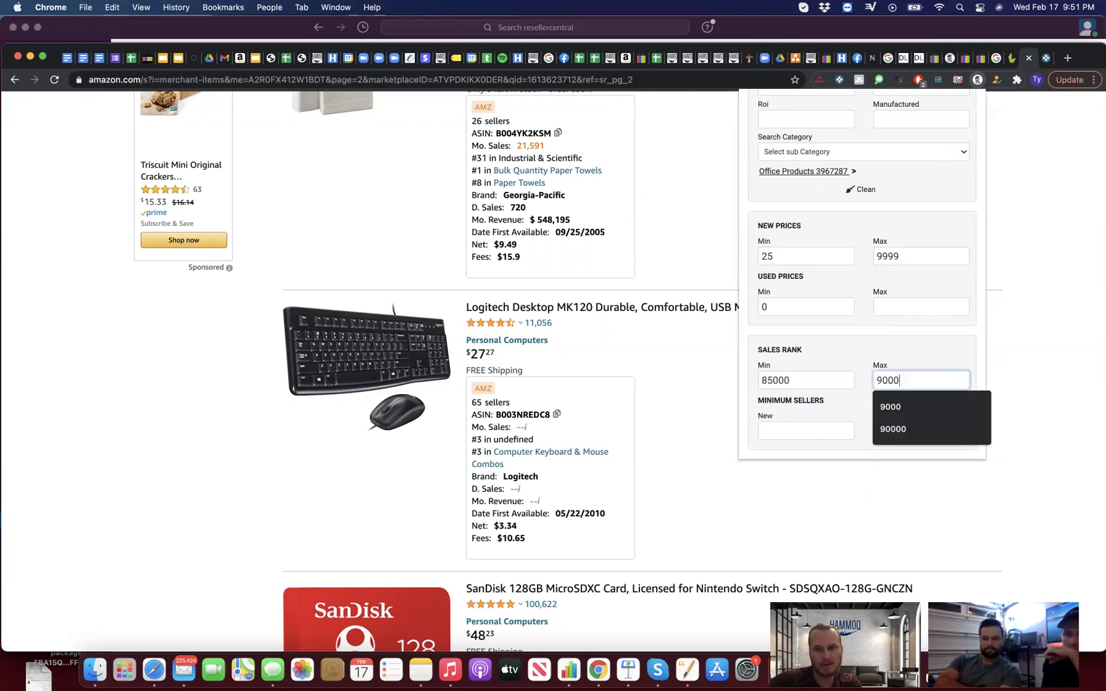
{"action": "scroll", "coordinate": [870, 410], "scroll_direction": "down", "scroll_amount": 2}
{"action": "left_click", "coordinate": [842, 422]}
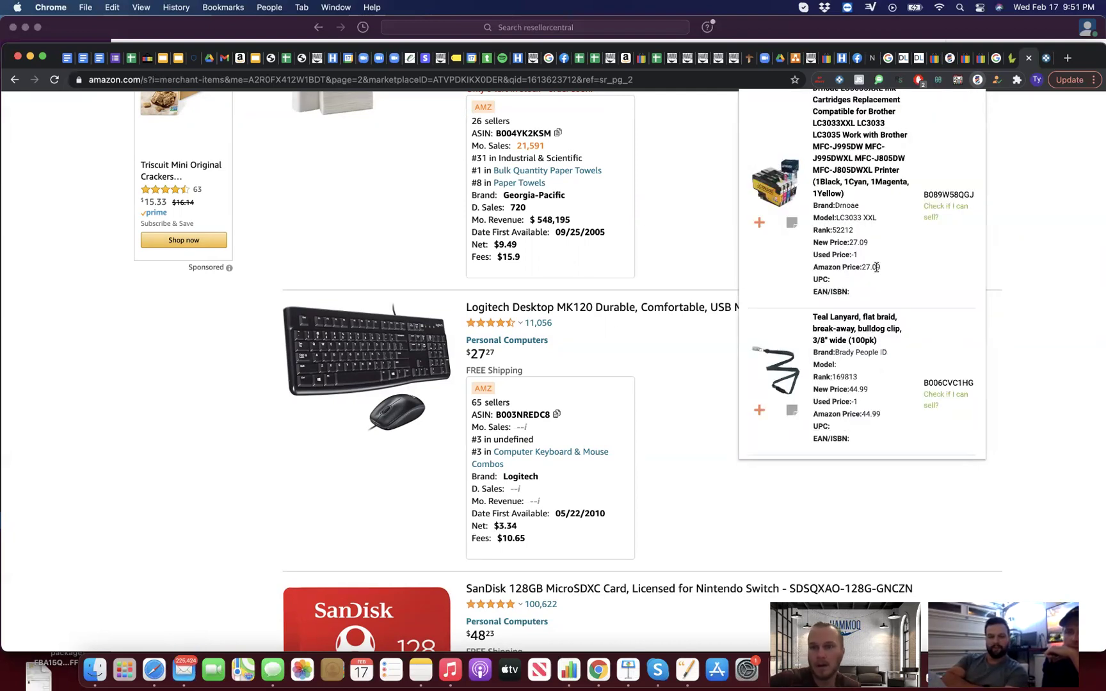
Step: Scroll LacROI results to the Drnoae LC3033 XXL ink cartridge and search eBay for its model
{"action": "scroll", "coordinate": [875, 266], "scroll_direction": "up", "scroll_amount": 10}
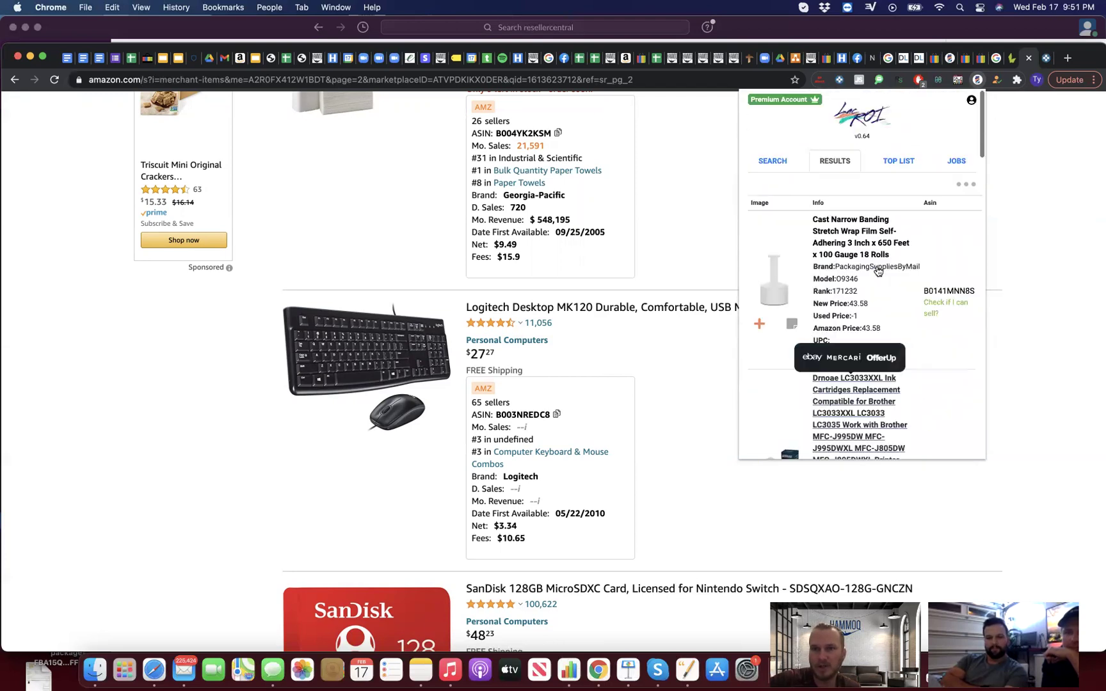
{"action": "scroll", "coordinate": [877, 271], "scroll_direction": "down", "scroll_amount": 5}
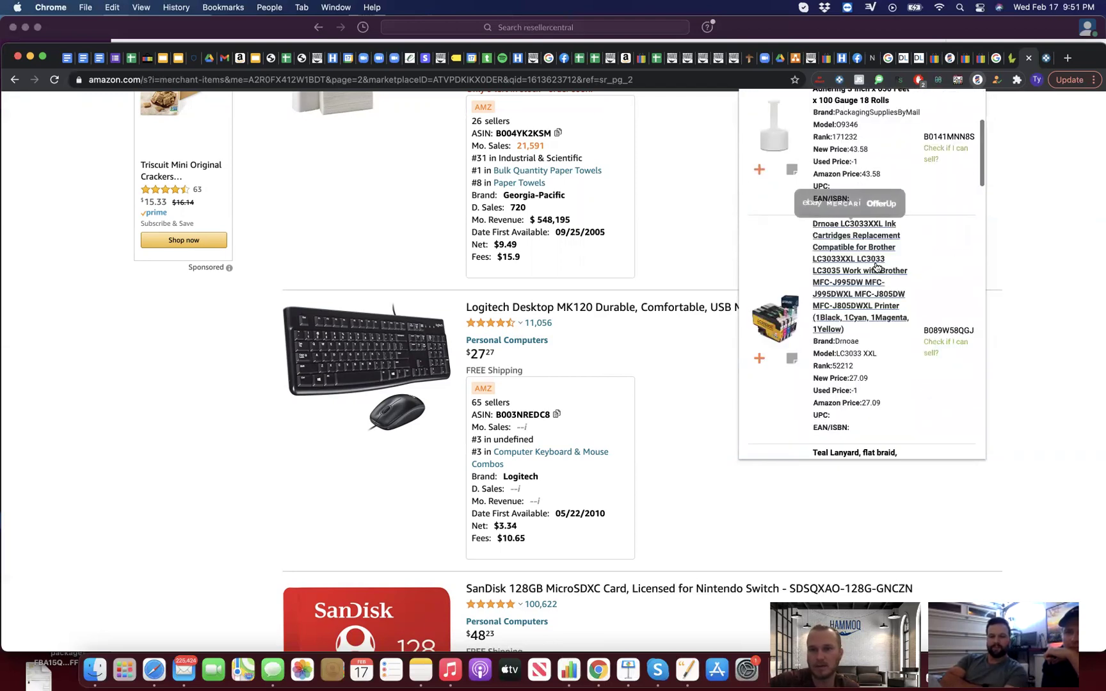
{"action": "scroll", "coordinate": [930, 252], "scroll_direction": "up", "scroll_amount": 5}
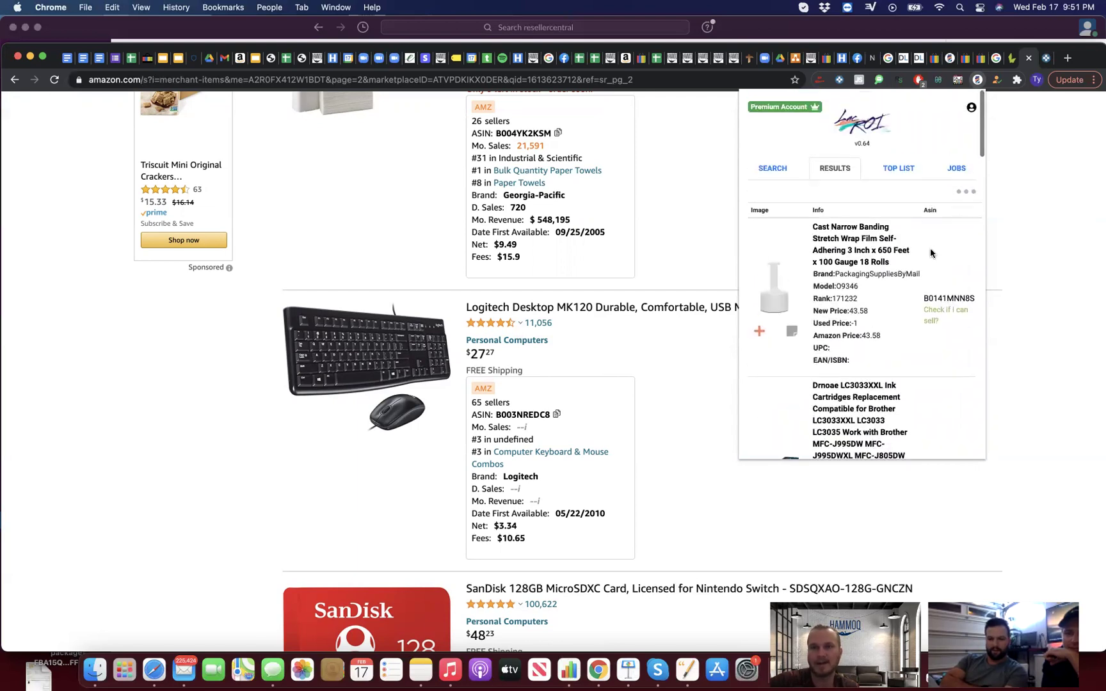
{"action": "left_click", "coordinate": [961, 192]}
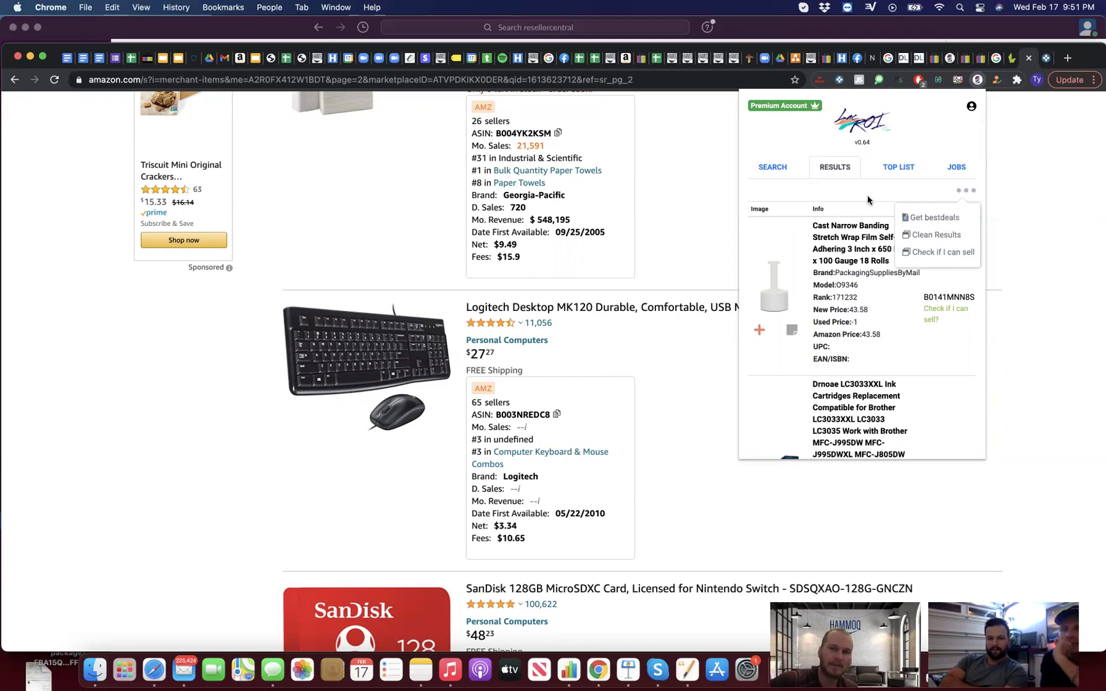
{"action": "left_click", "coordinate": [962, 191]}
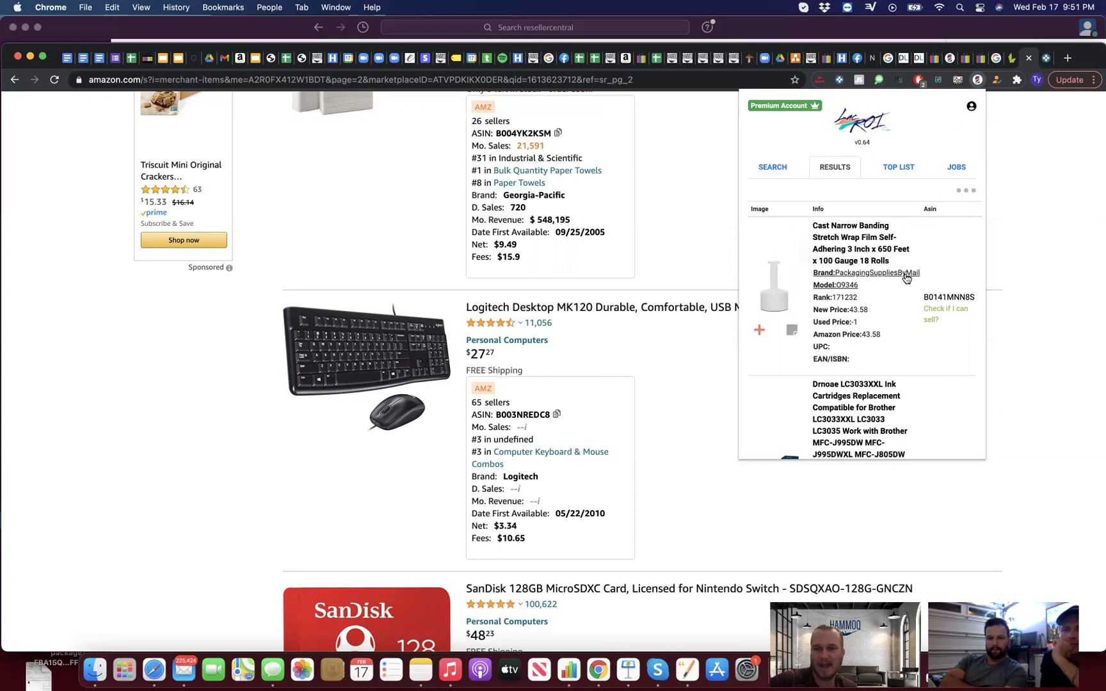
{"action": "scroll", "coordinate": [905, 277], "scroll_direction": "down", "scroll_amount": 5}
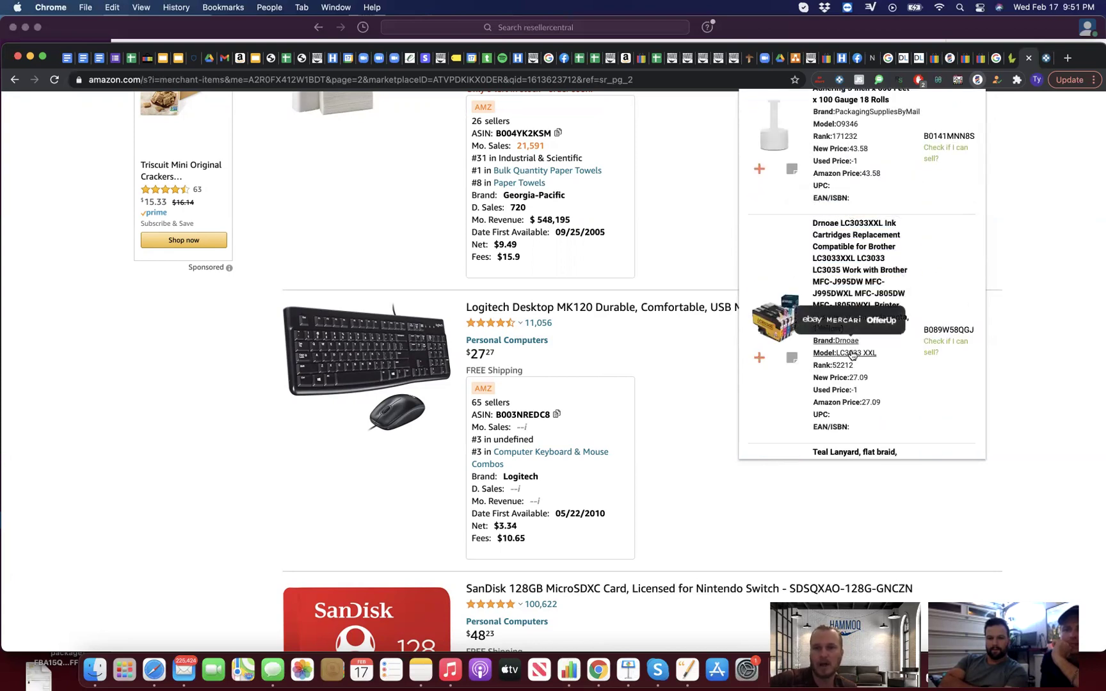
{"action": "left_click", "coordinate": [851, 354]}
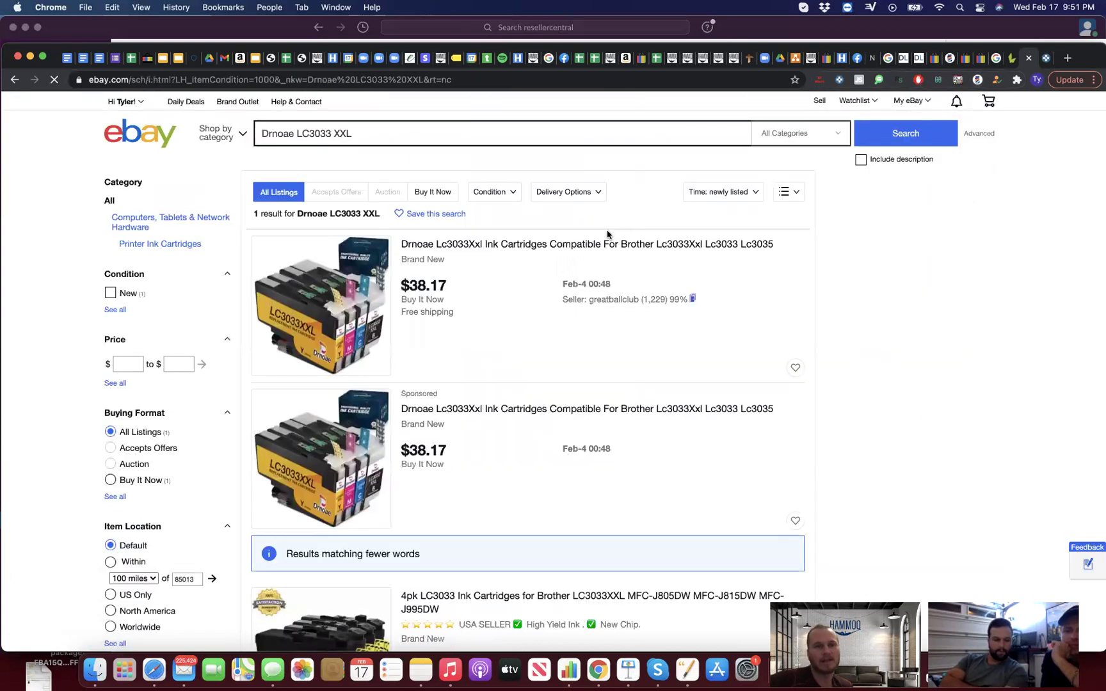
Step: Reopen LacROI over eBay and show the found products list with its extra options
{"action": "left_click", "coordinate": [977, 79]}
{"action": "scroll", "coordinate": [928, 269], "scroll_direction": "down", "scroll_amount": 3}
{"action": "scroll", "coordinate": [883, 231], "scroll_direction": "up", "scroll_amount": 3}
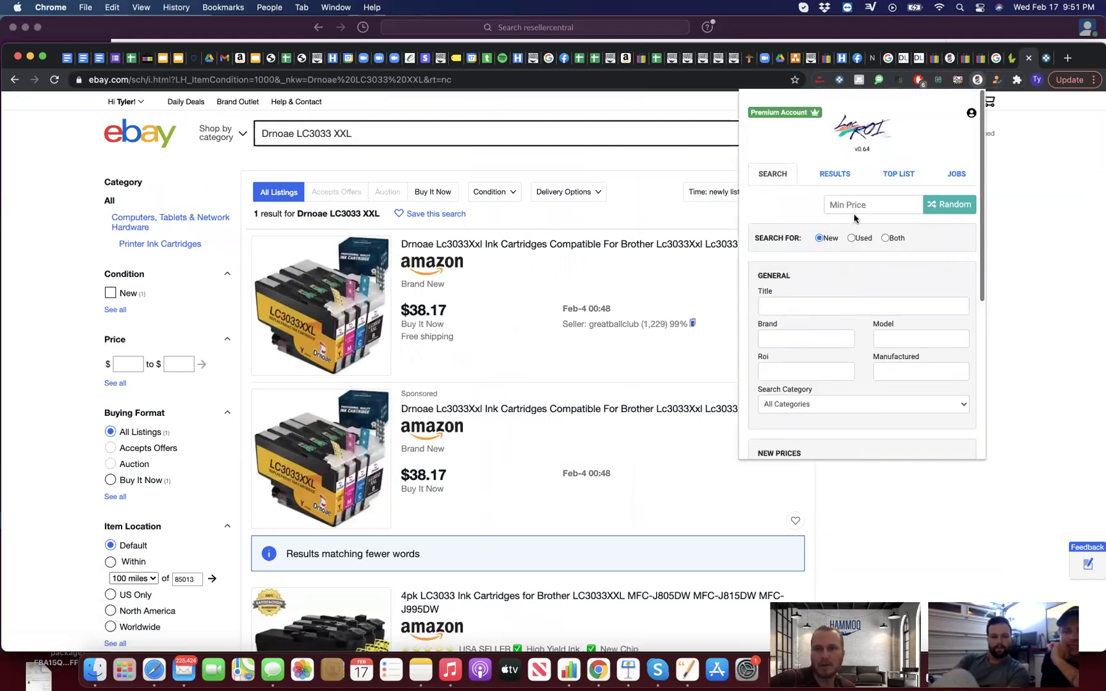
{"action": "left_click", "coordinate": [834, 174]}
{"action": "scroll", "coordinate": [886, 237], "scroll_direction": "down", "scroll_amount": 3}
{"action": "scroll", "coordinate": [879, 352], "scroll_direction": "up", "scroll_amount": 3}
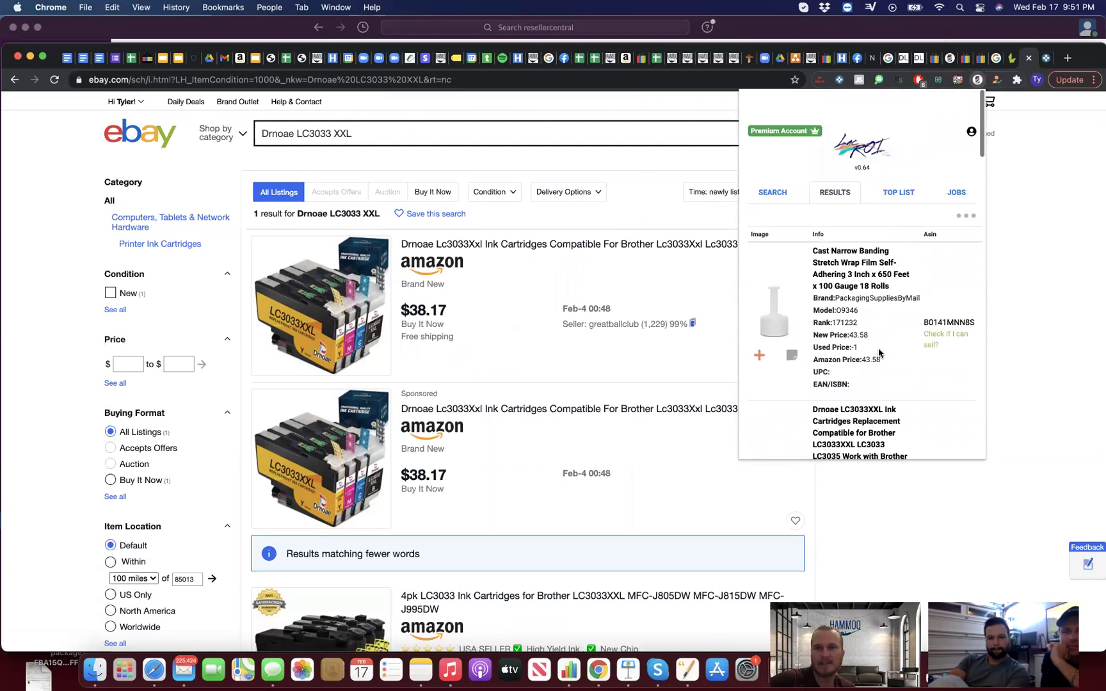
{"action": "scroll", "coordinate": [879, 352], "scroll_direction": "down", "scroll_amount": 1}
{"action": "left_click", "coordinate": [966, 190]}
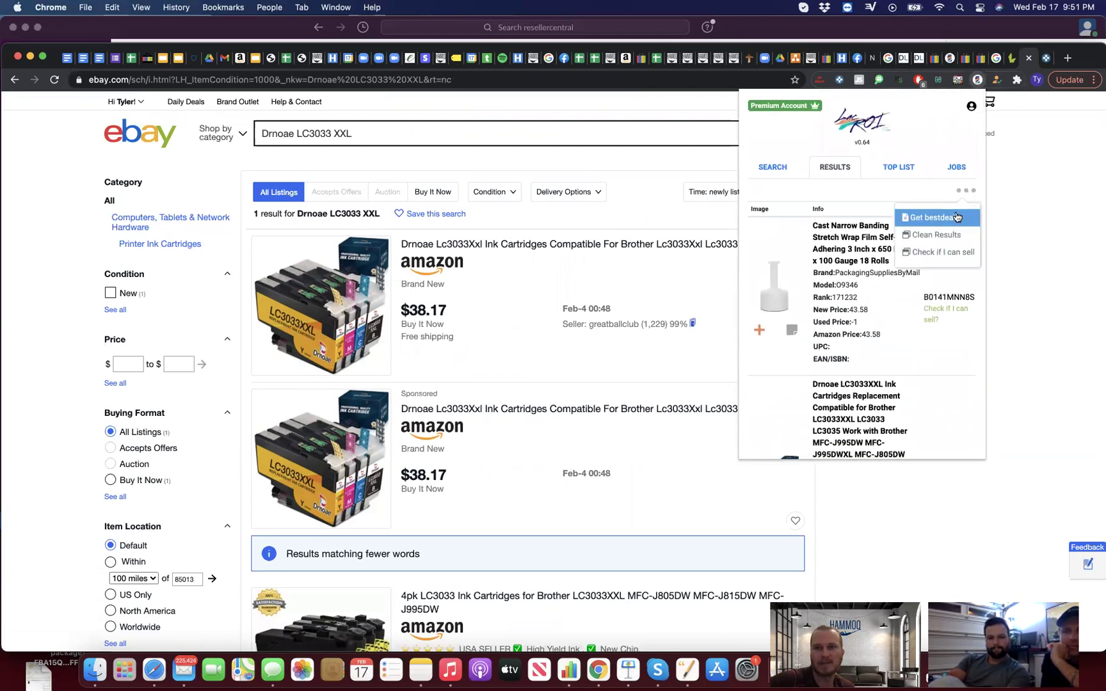
{"action": "scroll", "coordinate": [855, 264], "scroll_direction": "down", "scroll_amount": 5}
{"action": "scroll", "coordinate": [856, 264], "scroll_direction": "down", "scroll_amount": 4}
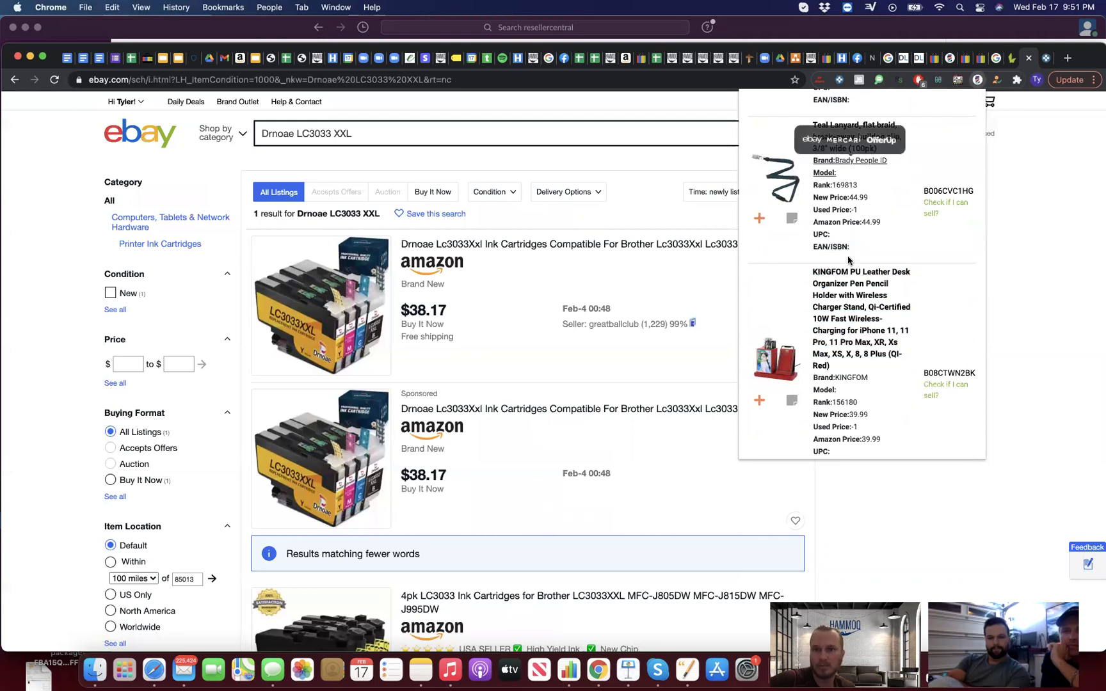
{"action": "scroll", "coordinate": [851, 288], "scroll_direction": "down", "scroll_amount": 6}
{"action": "scroll", "coordinate": [855, 346], "scroll_direction": "down", "scroll_amount": 2}
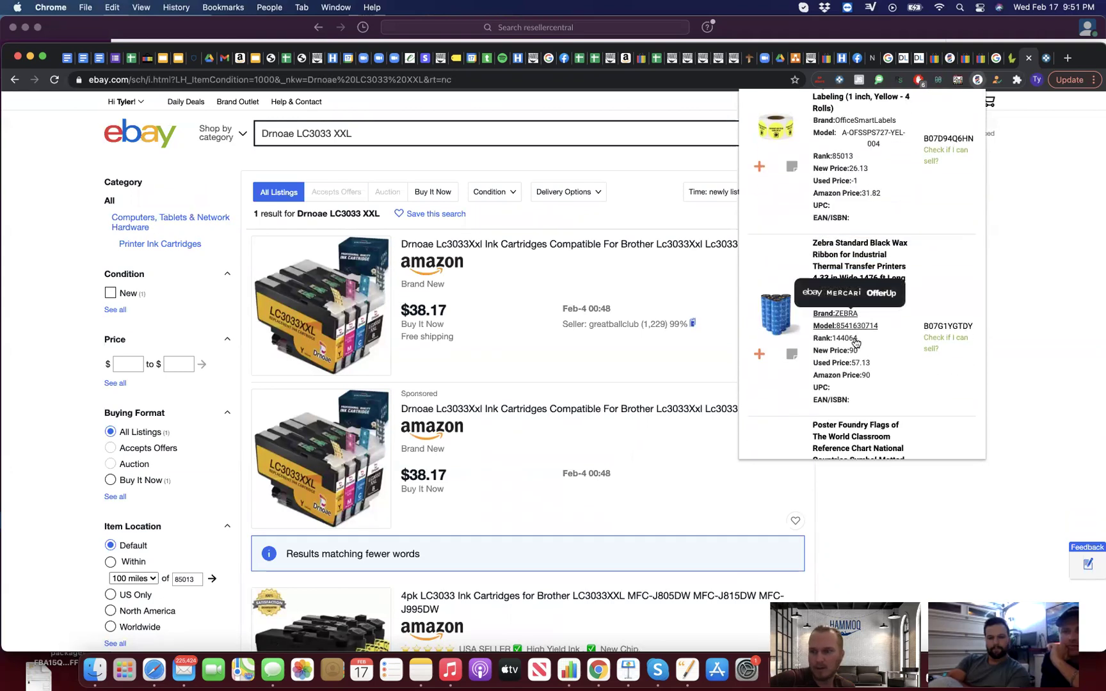
{"action": "scroll", "coordinate": [854, 343], "scroll_direction": "down", "scroll_amount": 1}
{"action": "scroll", "coordinate": [854, 342], "scroll_direction": "down", "scroll_amount": 4}
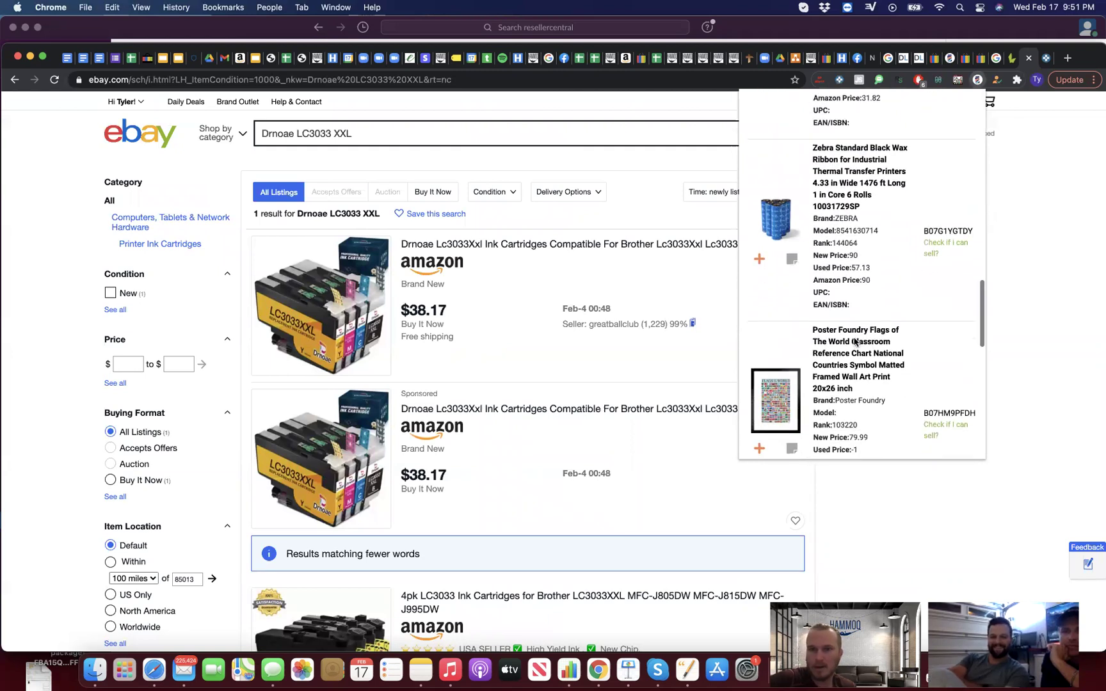
{"action": "scroll", "coordinate": [854, 343], "scroll_direction": "down", "scroll_amount": 8}
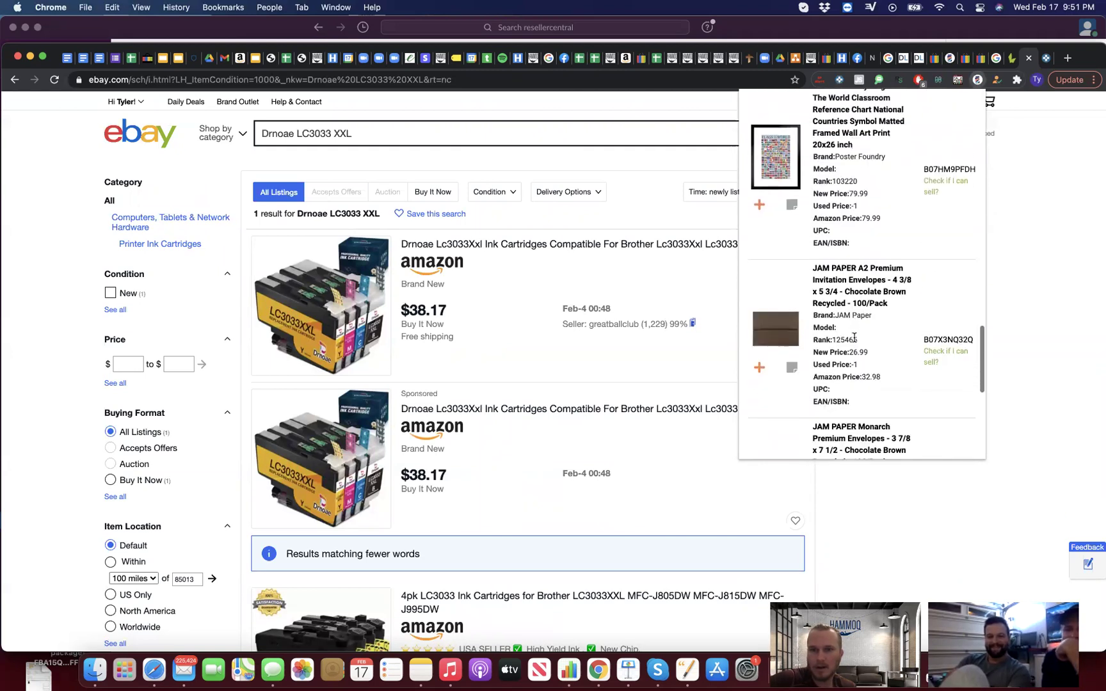
{"action": "scroll", "coordinate": [854, 342], "scroll_direction": "up", "scroll_amount": 12}
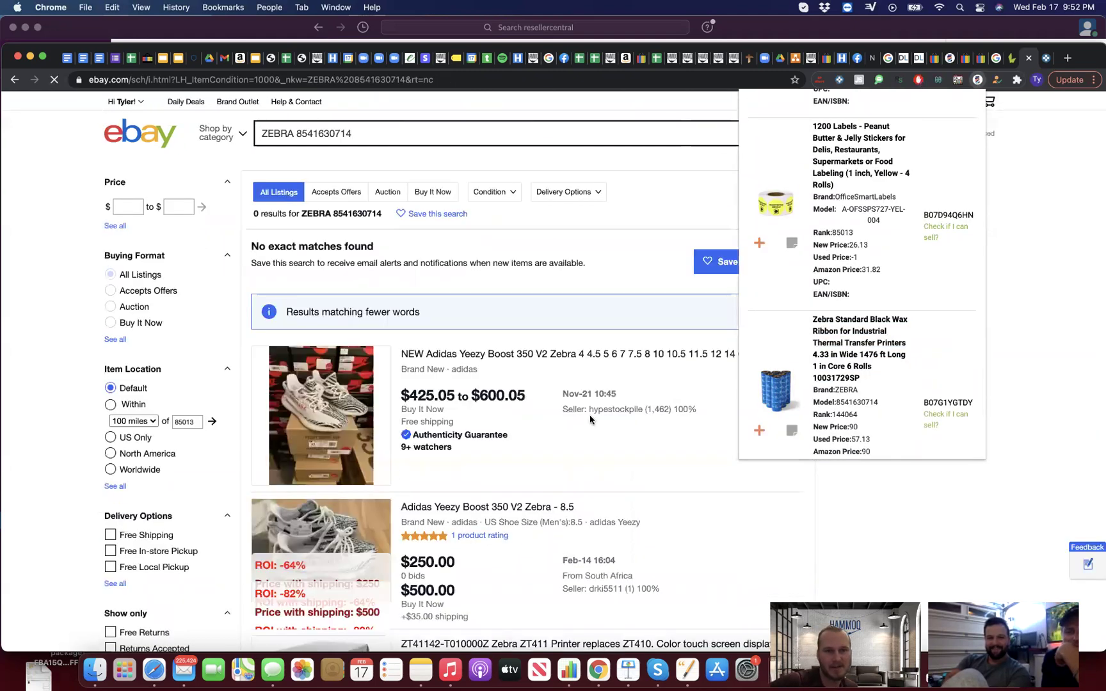
Step: Load the next page of LacROI results and locate the POCHAR Q5-M laptop desk
{"action": "mouse_move", "coordinate": [858, 405]}
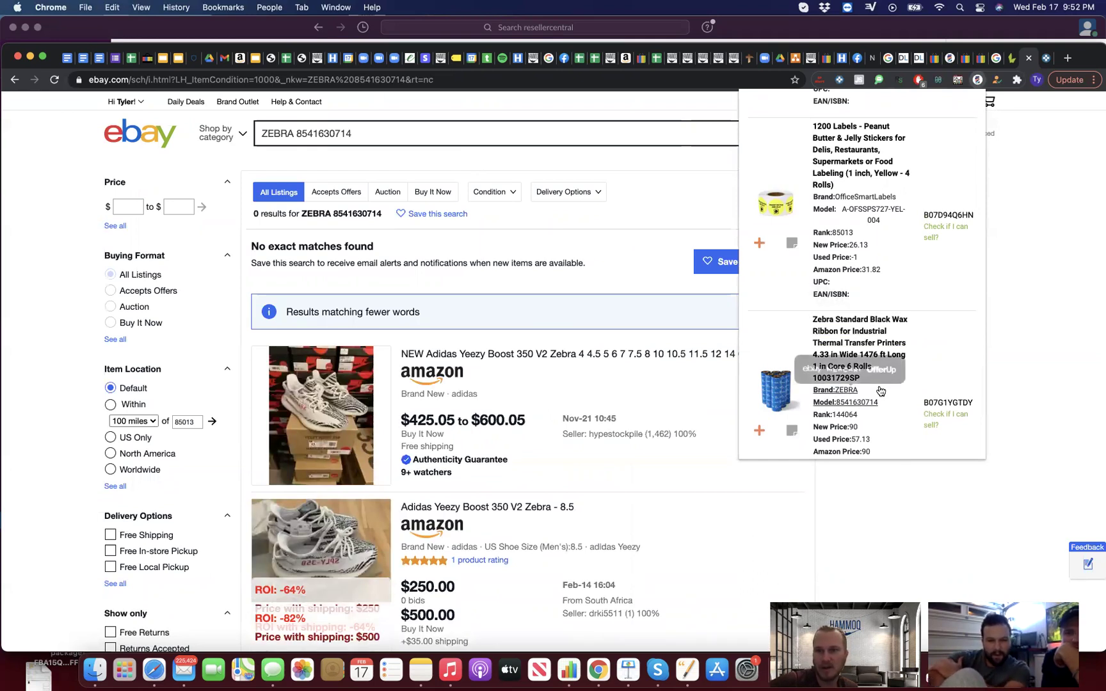
{"action": "scroll", "coordinate": [864, 383], "scroll_direction": "down", "scroll_amount": 3}
{"action": "scroll", "coordinate": [862, 365], "scroll_direction": "down", "scroll_amount": 5}
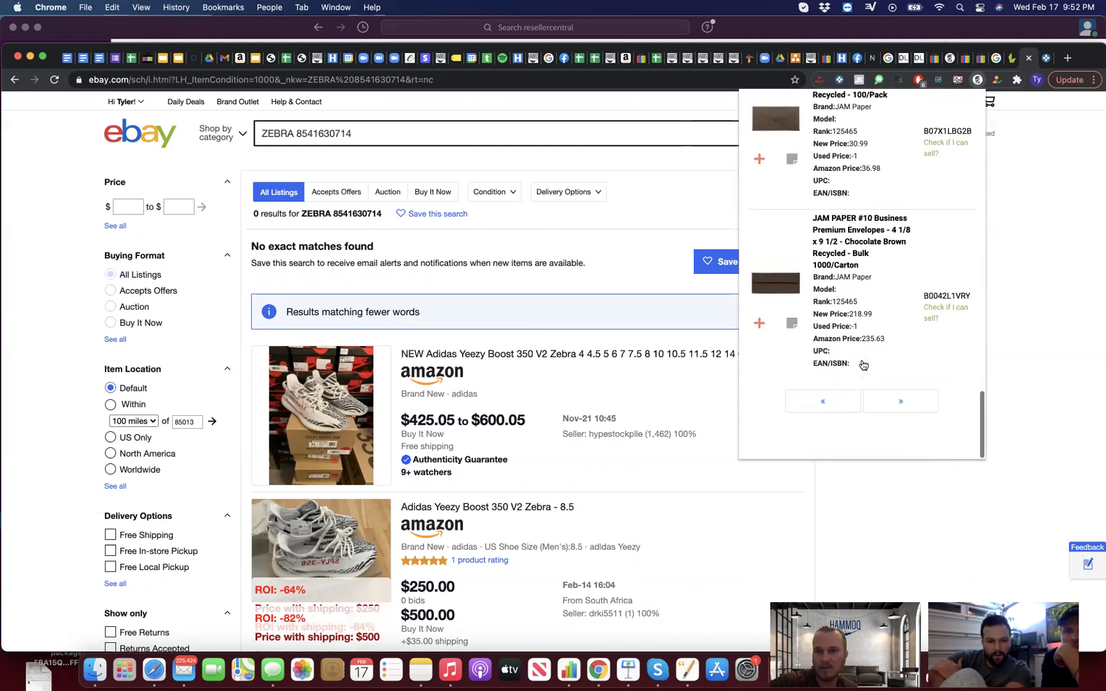
{"action": "left_click", "coordinate": [886, 416]}
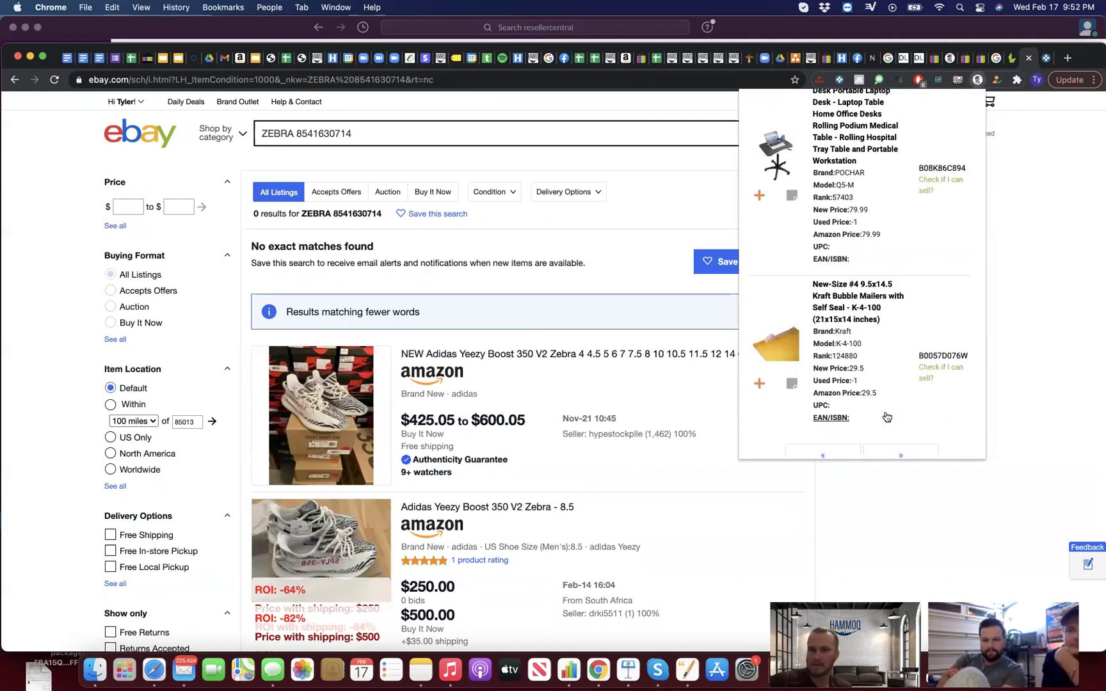
{"action": "scroll", "coordinate": [863, 358], "scroll_direction": "up", "scroll_amount": 5}
{"action": "mouse_move", "coordinate": [843, 302]}
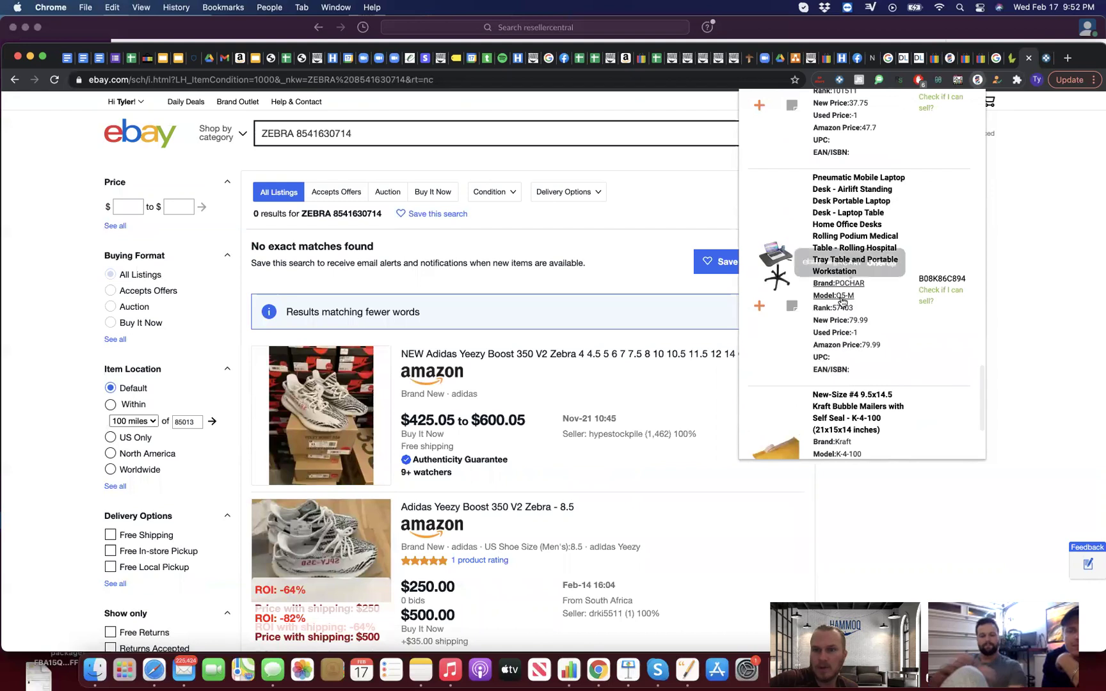
{"action": "scroll", "coordinate": [842, 302], "scroll_direction": "up", "scroll_amount": 10}
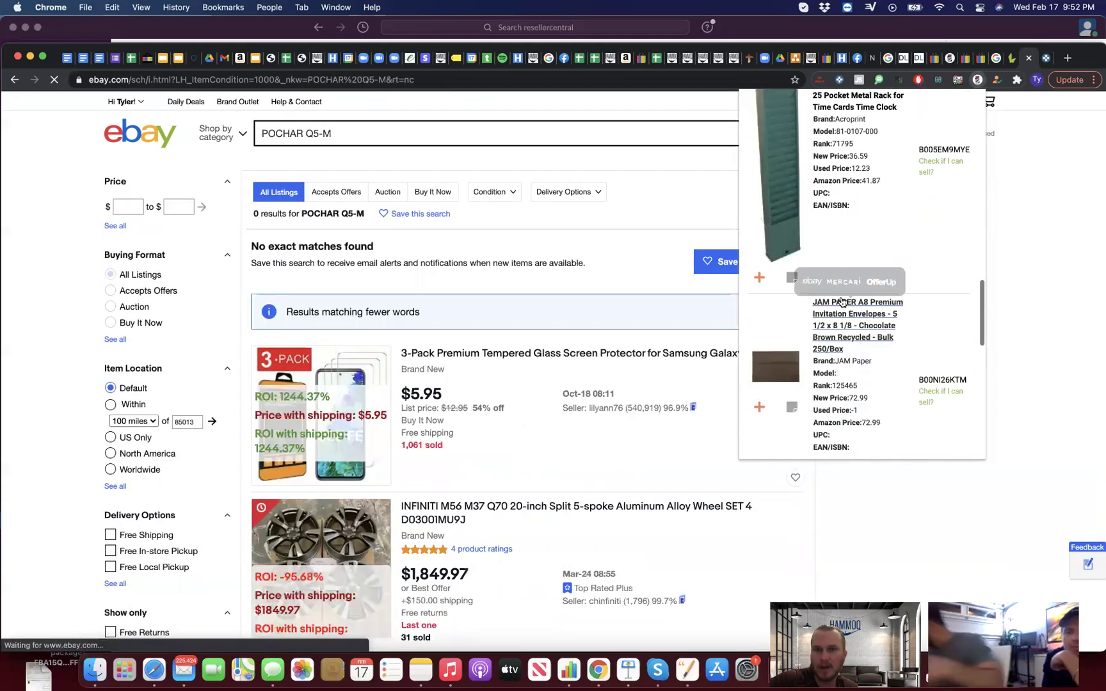
Step: Page forward twice through the LacROI product results
{"action": "scroll", "coordinate": [840, 301], "scroll_direction": "up", "scroll_amount": 10}
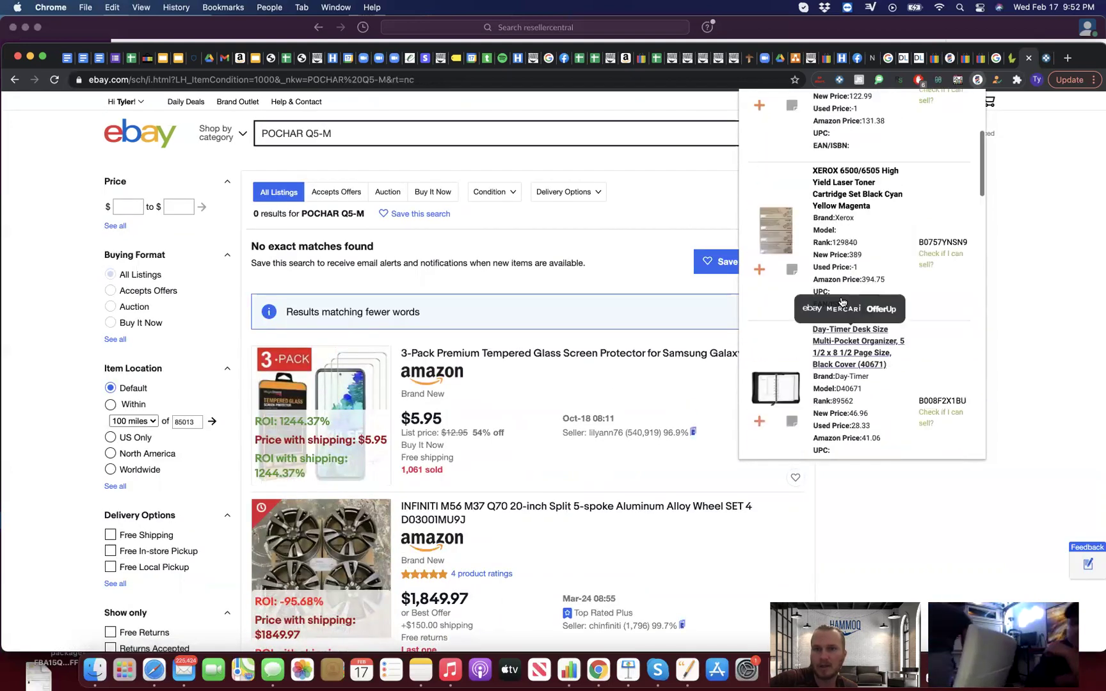
{"action": "scroll", "coordinate": [842, 315], "scroll_direction": "up", "scroll_amount": 5}
{"action": "scroll", "coordinate": [864, 358], "scroll_direction": "down", "scroll_amount": 15}
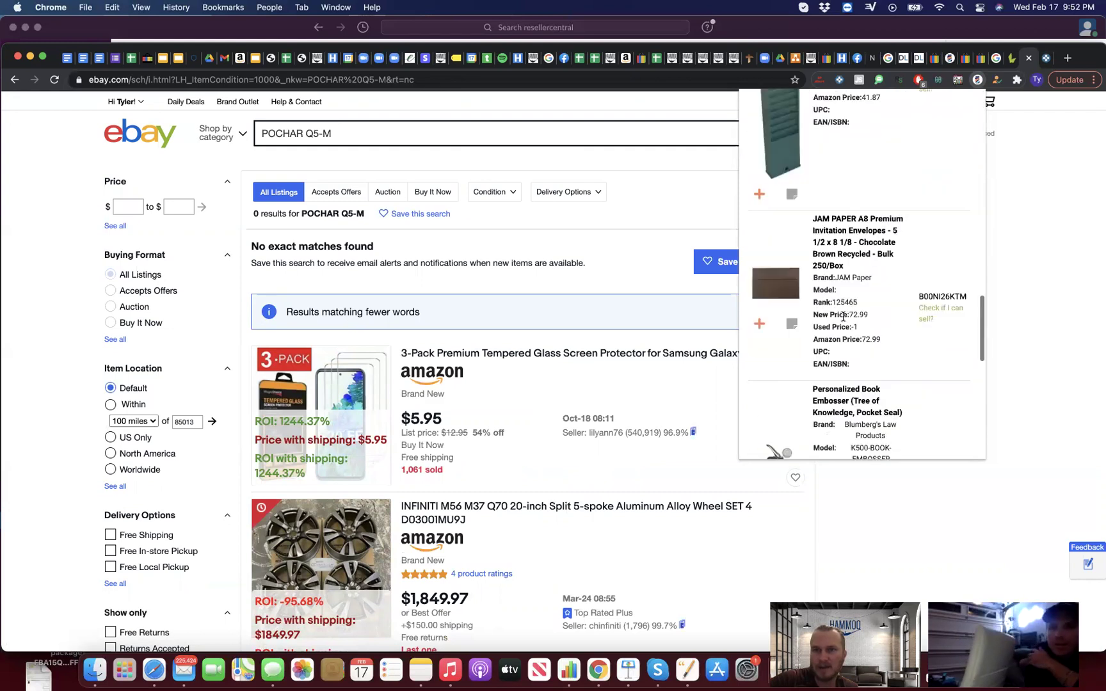
{"action": "scroll", "coordinate": [889, 403], "scroll_direction": "down", "scroll_amount": 2}
{"action": "left_click", "coordinate": [902, 420]}
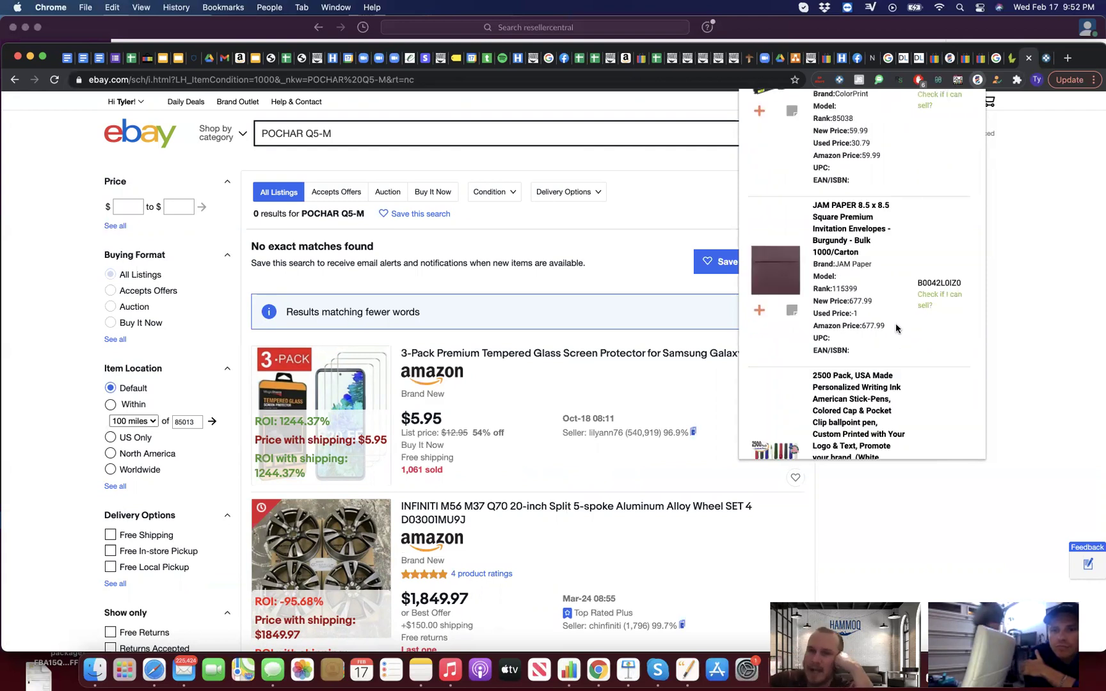
{"action": "scroll", "coordinate": [886, 342], "scroll_direction": "down", "scroll_amount": 2}
{"action": "scroll", "coordinate": [885, 345], "scroll_direction": "down", "scroll_amount": 10}
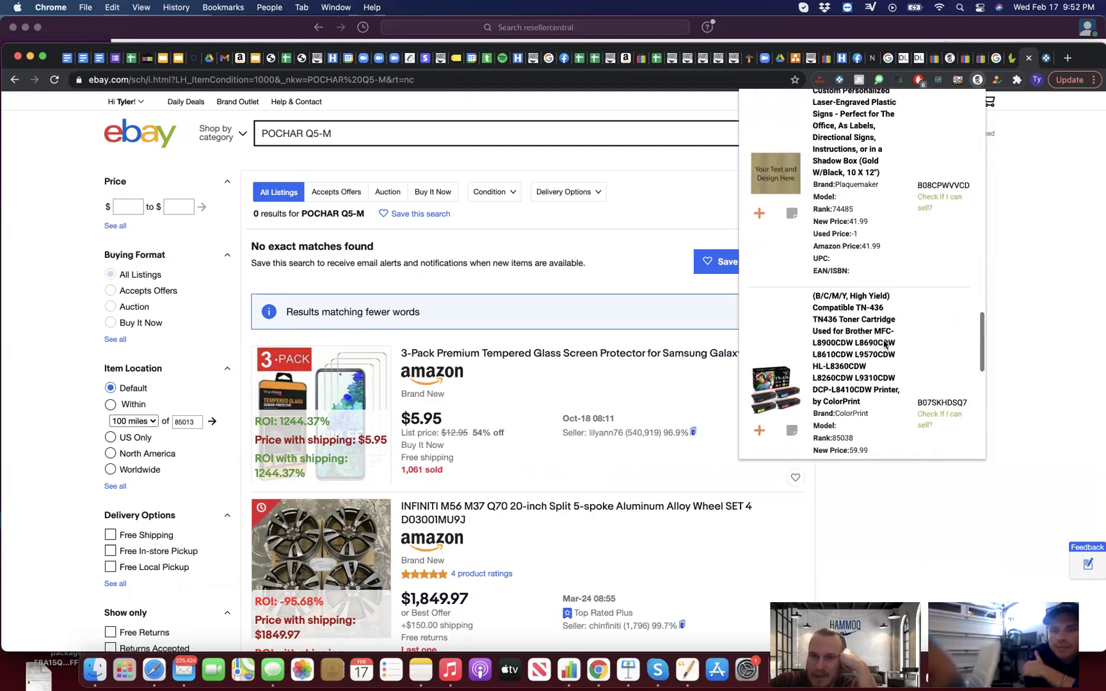
{"action": "scroll", "coordinate": [884, 338], "scroll_direction": "up", "scroll_amount": 10}
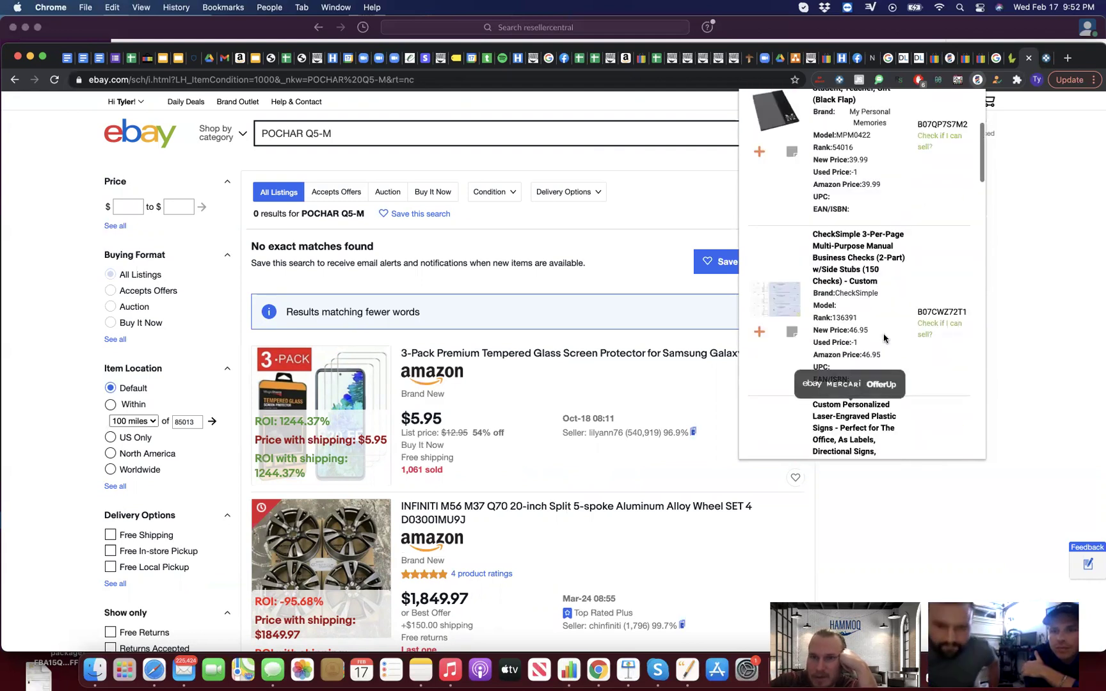
{"action": "scroll", "coordinate": [885, 338], "scroll_direction": "down", "scroll_amount": 15}
{"action": "scroll", "coordinate": [886, 338], "scroll_direction": "down", "scroll_amount": 5}
{"action": "left_click", "coordinate": [896, 411]}
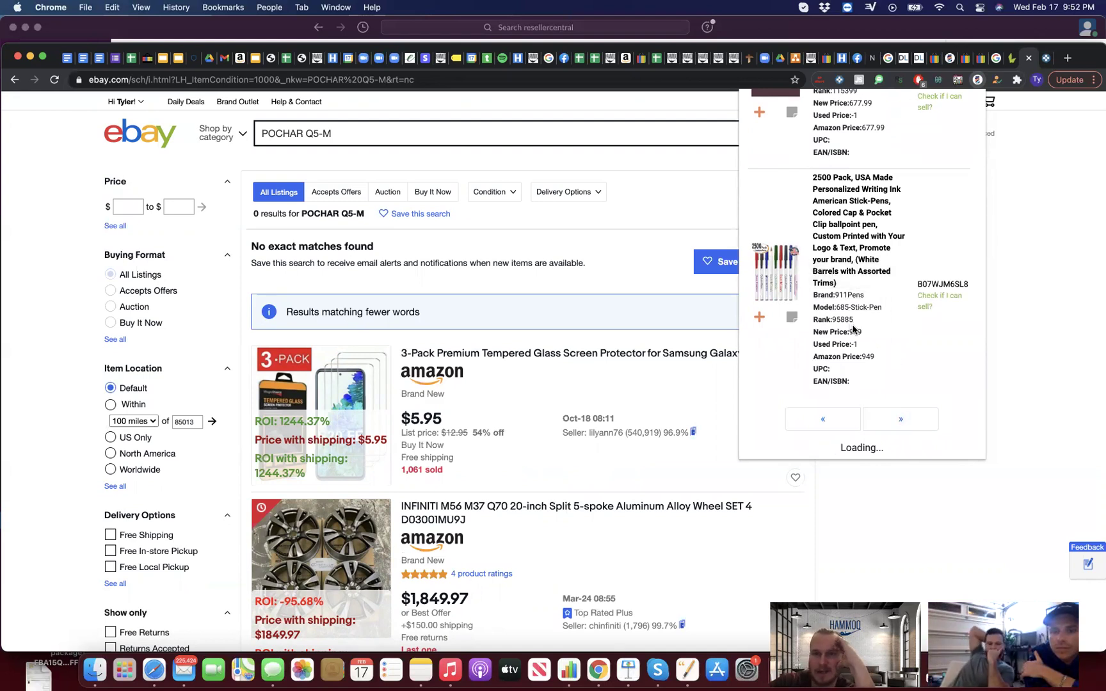
Step: Advance one more results page and search eBay for the Xerox 106R03744 cyan toner
{"action": "scroll", "coordinate": [853, 329], "scroll_direction": "up", "scroll_amount": 3}
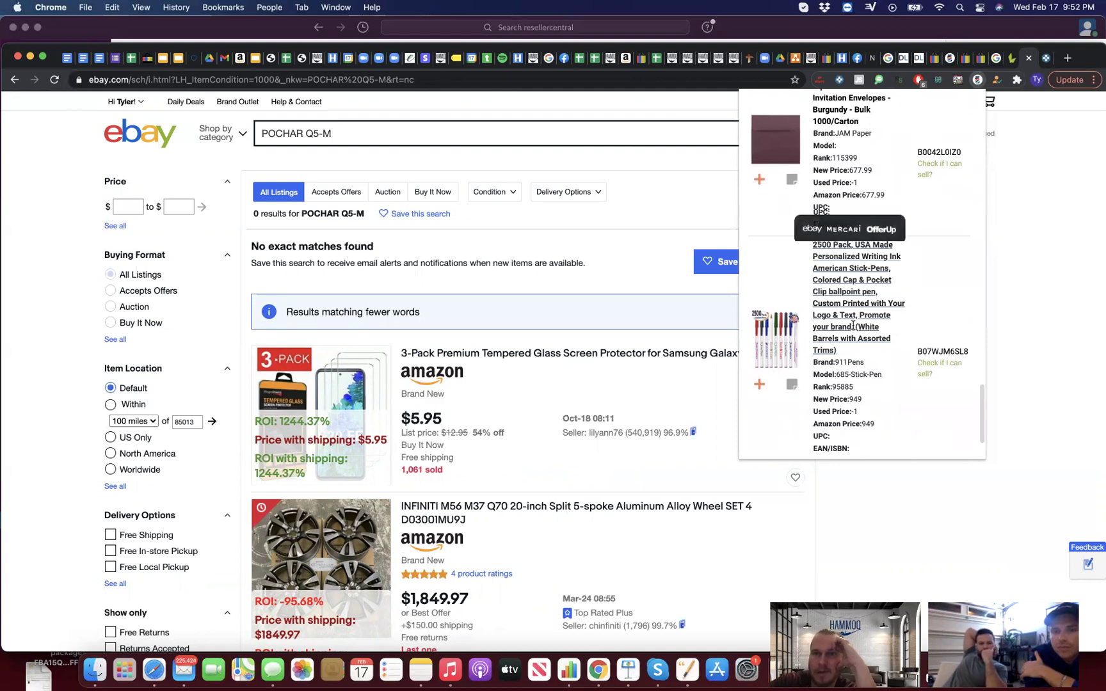
{"action": "scroll", "coordinate": [784, 279], "scroll_direction": "up", "scroll_amount": 6}
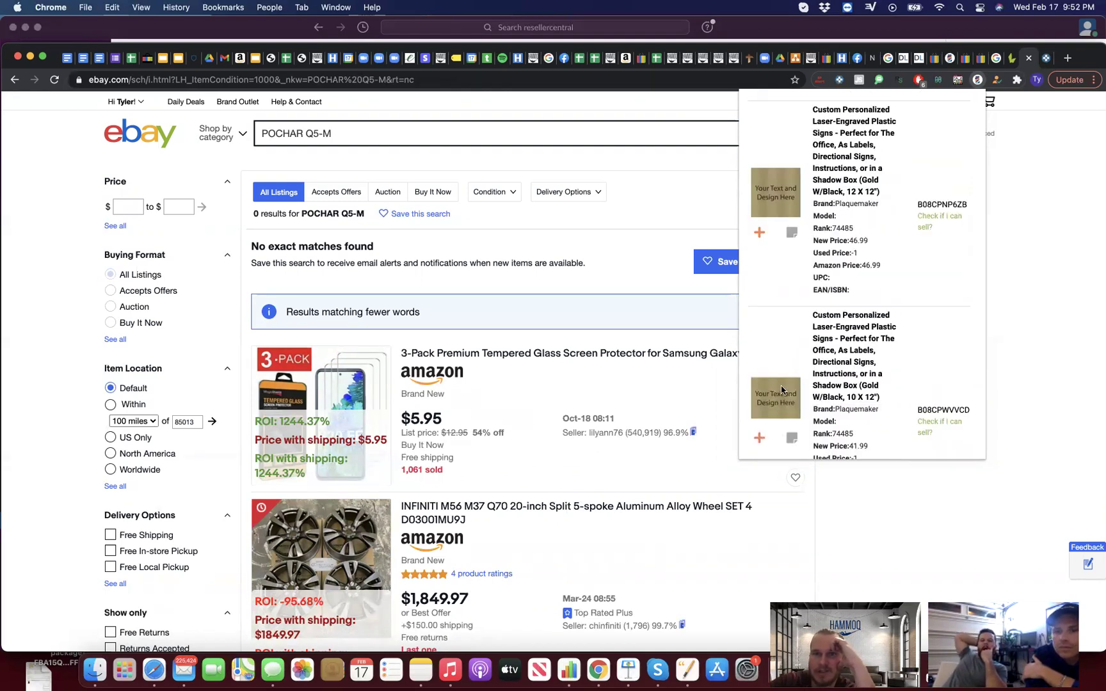
{"action": "scroll", "coordinate": [781, 390], "scroll_direction": "down", "scroll_amount": 5}
{"action": "left_click", "coordinate": [901, 419]}
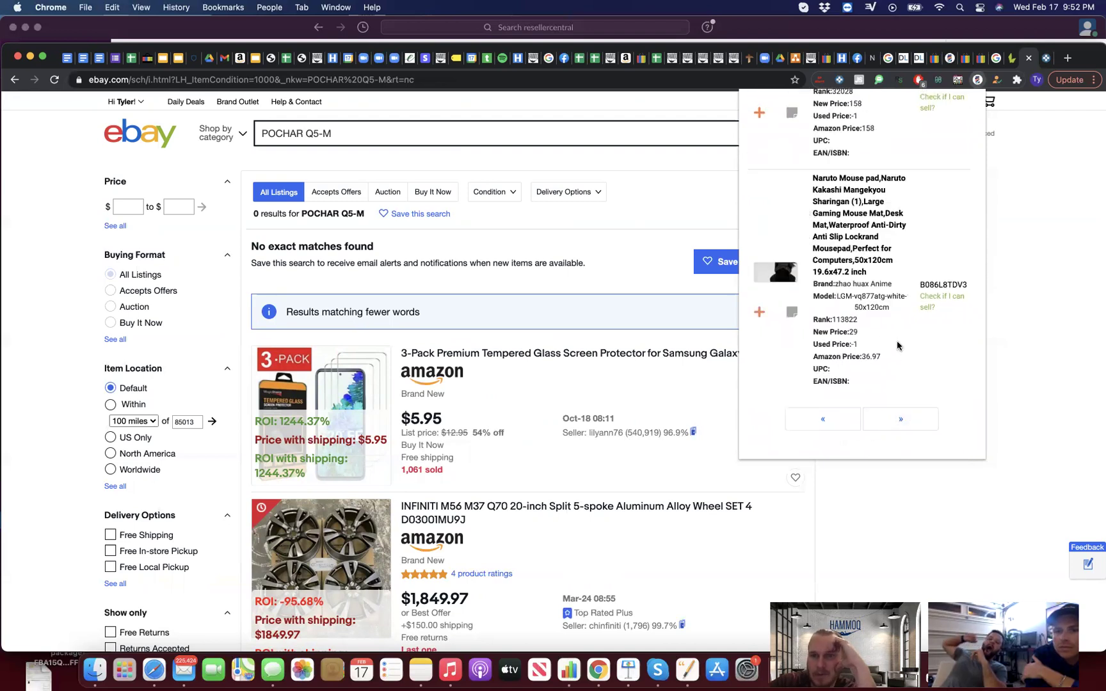
{"action": "scroll", "coordinate": [896, 346], "scroll_direction": "up", "scroll_amount": 5}
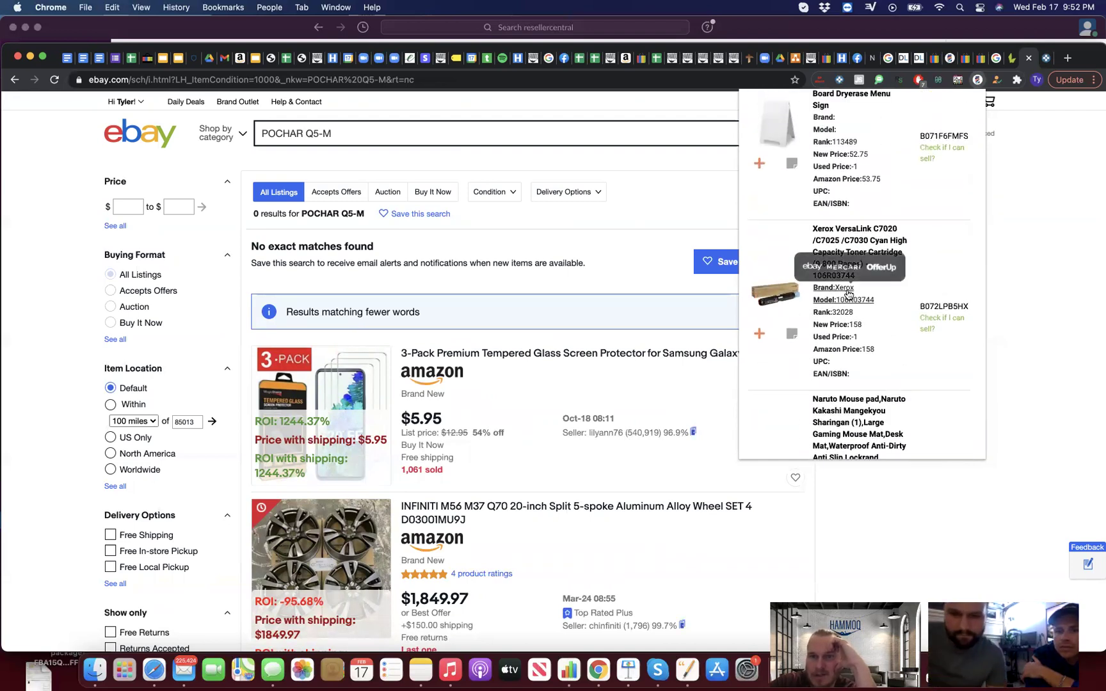
{"action": "left_click", "coordinate": [848, 292]}
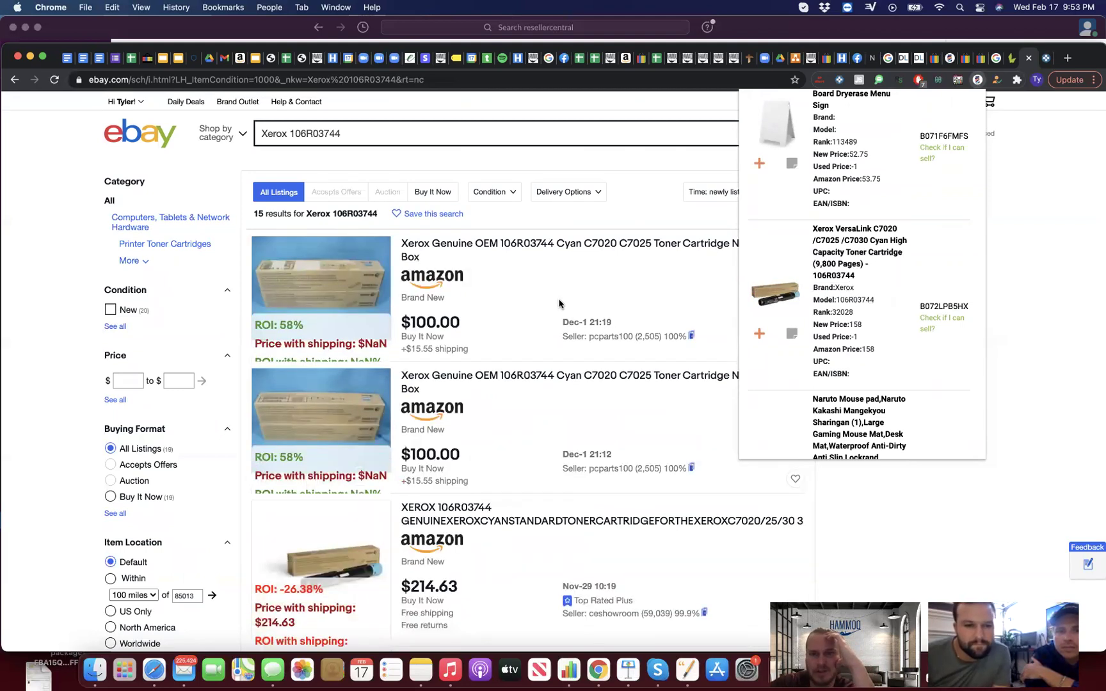
Step: Highlight the Xerox item's ASIN B072LPB5HX in the LacROI results
{"action": "scroll", "coordinate": [559, 303], "scroll_direction": "down", "scroll_amount": 2}
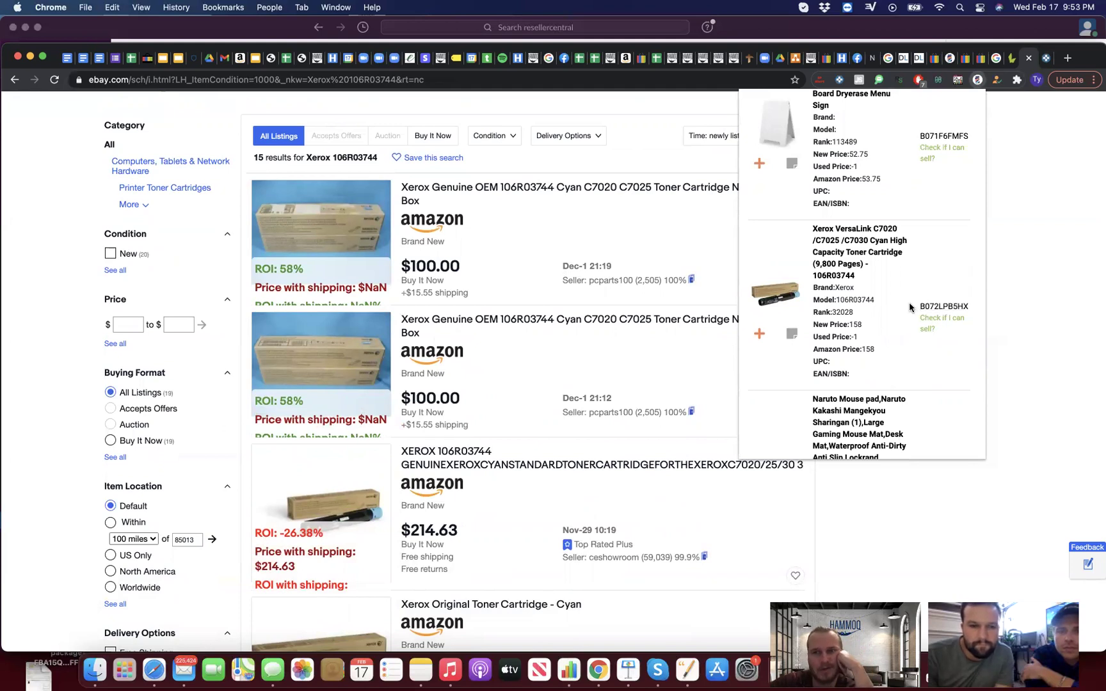
{"action": "mouse_move", "coordinate": [910, 307]}
{"action": "left_mouse_down"}
{"action": "mouse_move", "coordinate": [974, 309]}
{"action": "mouse_move", "coordinate": [932, 305]}
{"action": "left_mouse_up"}
{"action": "left_click", "coordinate": [974, 310]}
{"action": "left_click", "coordinate": [890, 315]}
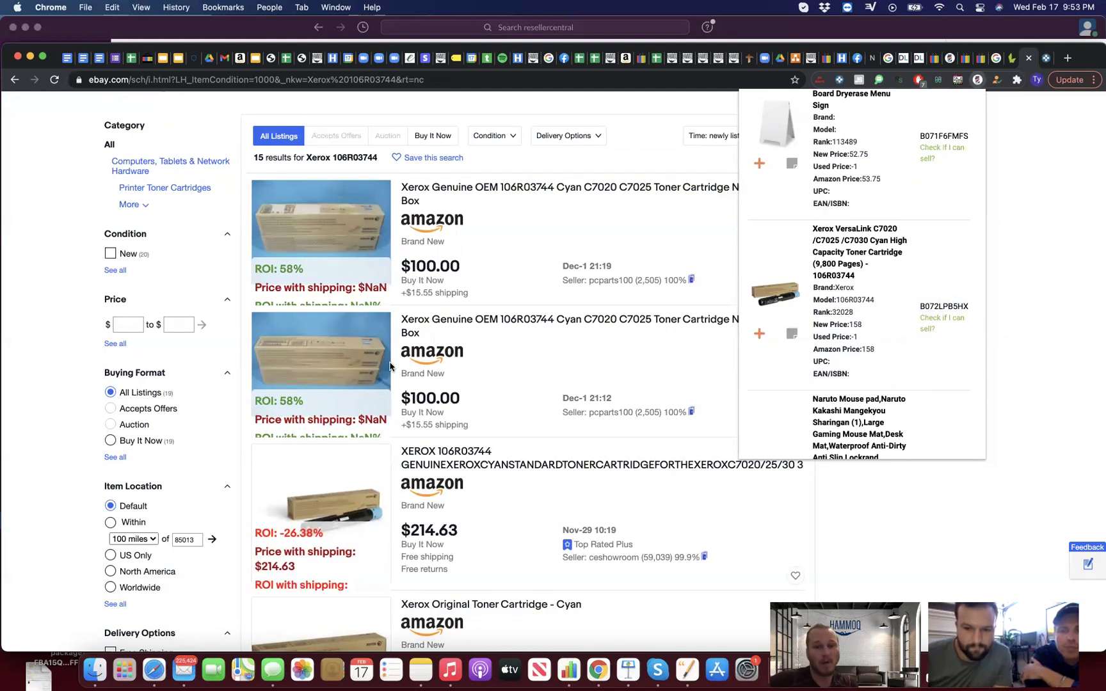
Step: Close LacROI and open the $100.00 Xerox 106R03744 cyan toner listing
{"action": "left_click", "coordinate": [327, 397]}
{"action": "scroll", "coordinate": [328, 396], "scroll_direction": "down", "scroll_amount": 5}
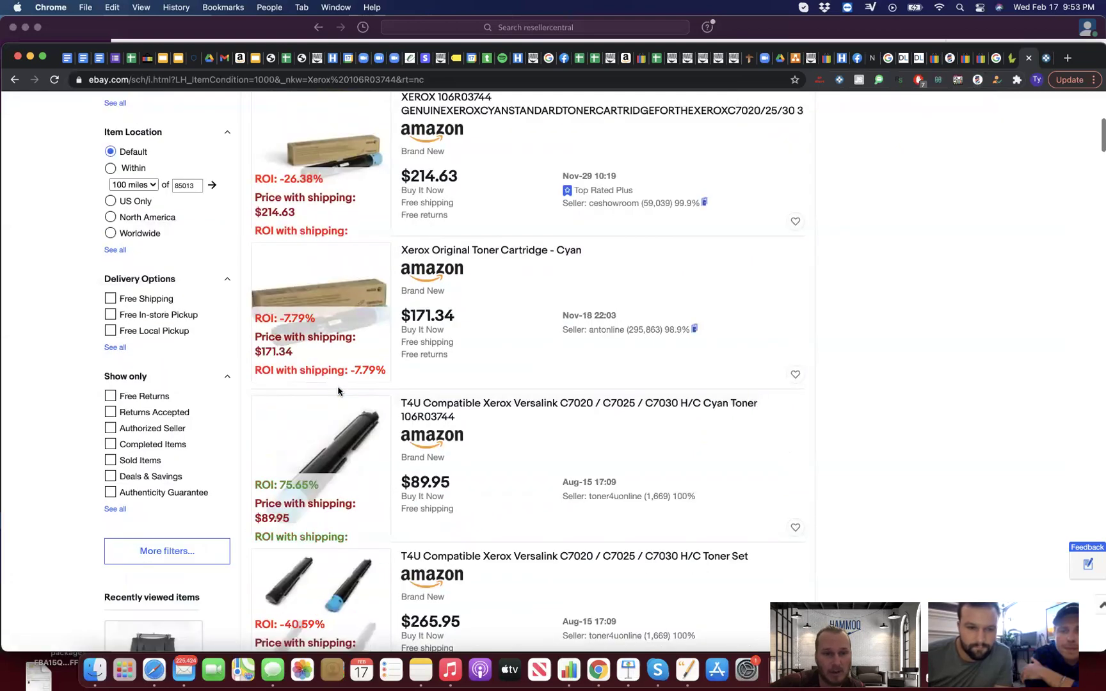
{"action": "scroll", "coordinate": [338, 393], "scroll_direction": "up", "scroll_amount": 5}
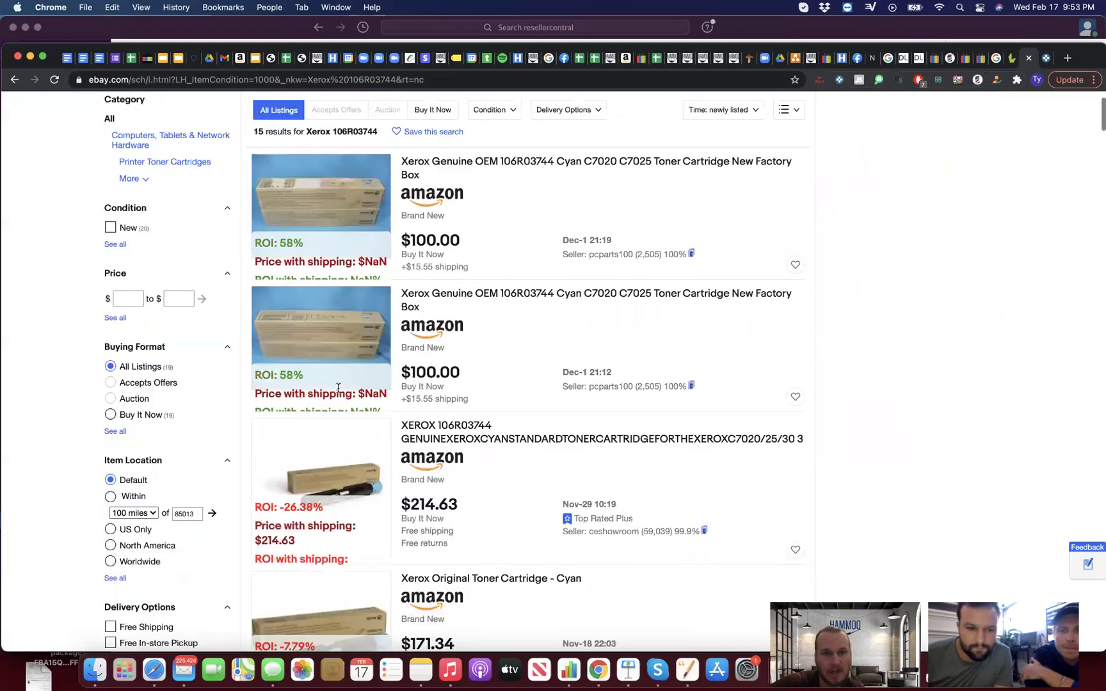
{"action": "left_click", "coordinate": [491, 301]}
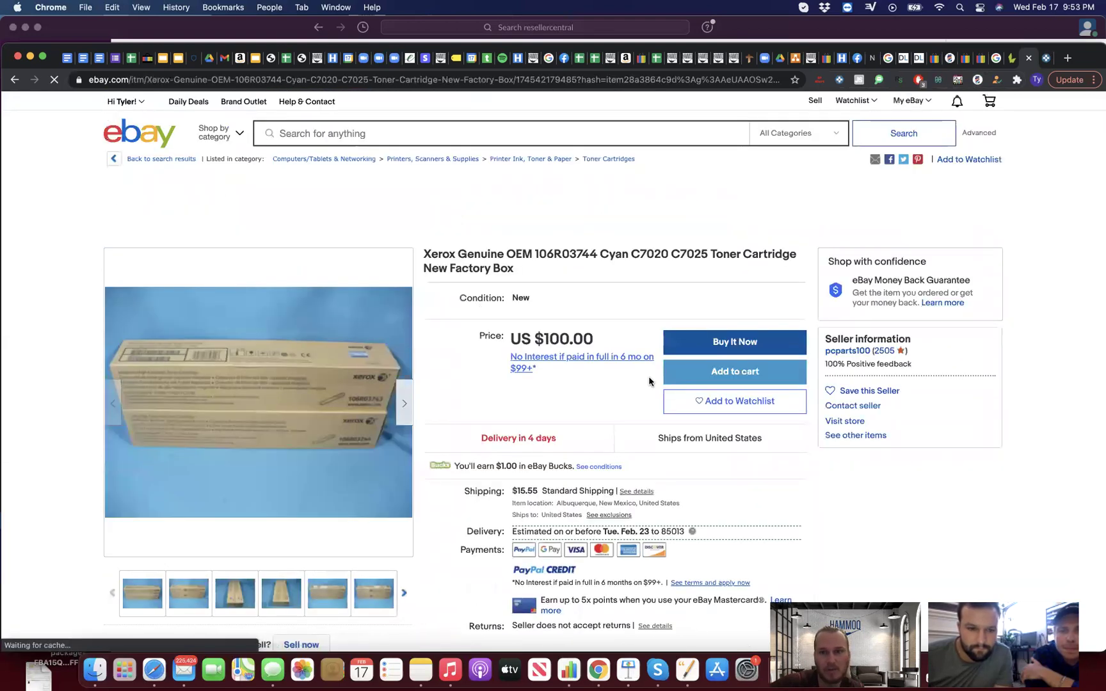
Step: Open the other $100.00 Xerox 106R03744 listing, view its next photo, and return to the results
{"action": "scroll", "coordinate": [649, 382], "scroll_direction": "down", "scroll_amount": 5}
{"action": "scroll", "coordinate": [768, 371], "scroll_direction": "up", "scroll_amount": 4}
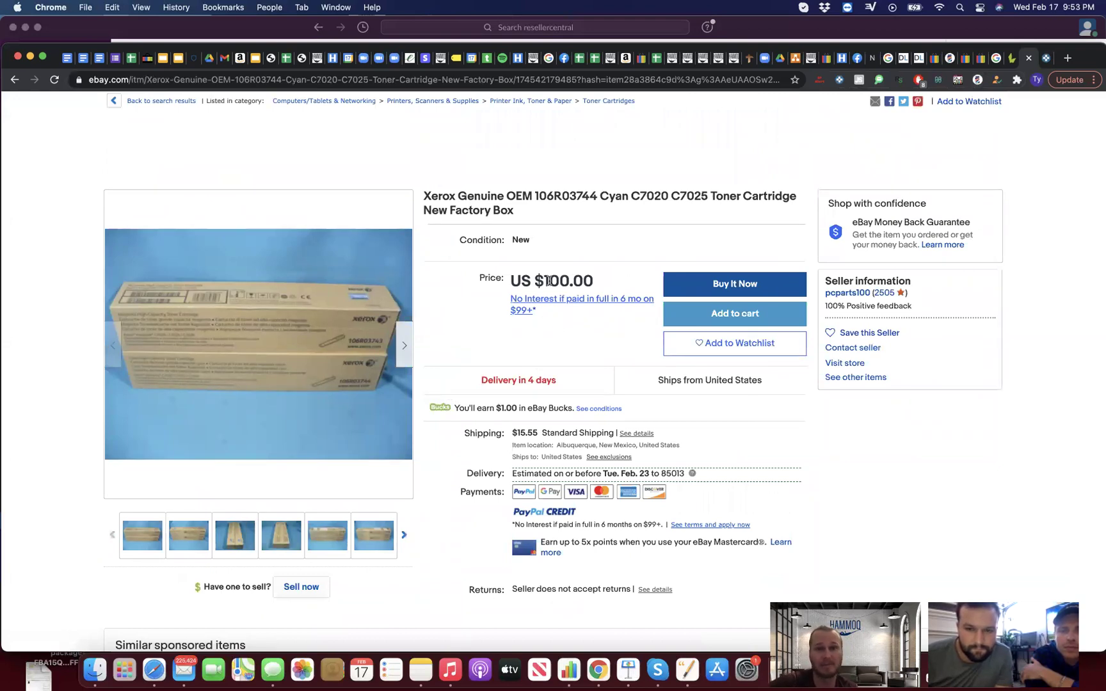
{"action": "left_click", "coordinate": [14, 80]}
{"action": "left_click", "coordinate": [366, 222]}
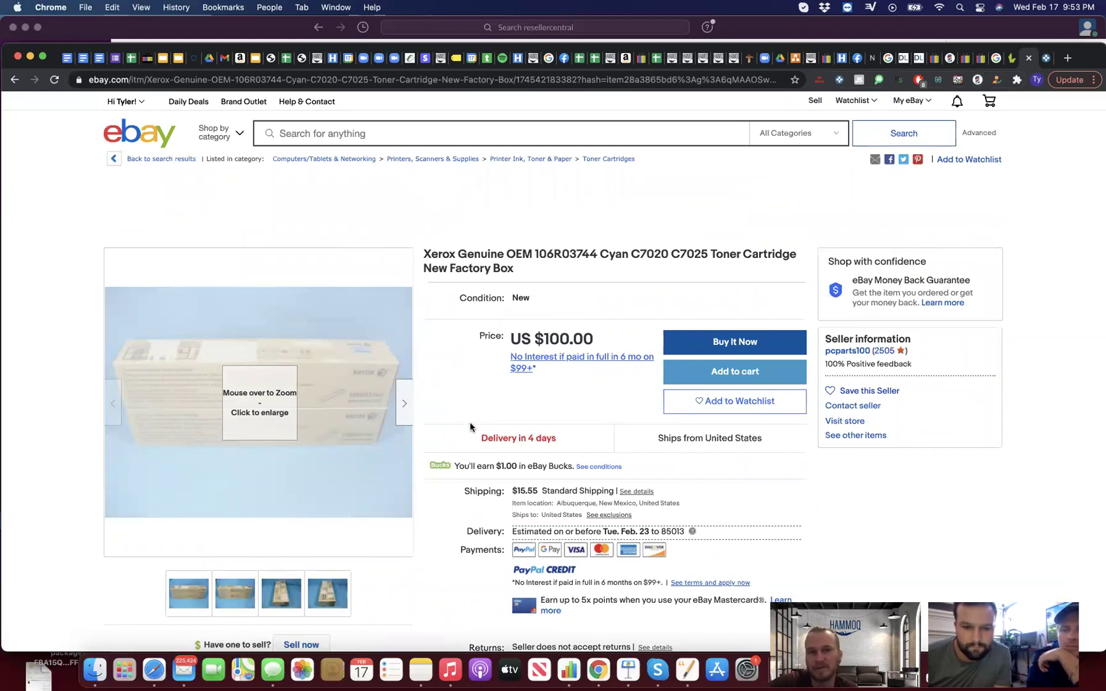
{"action": "left_click", "coordinate": [405, 405]}
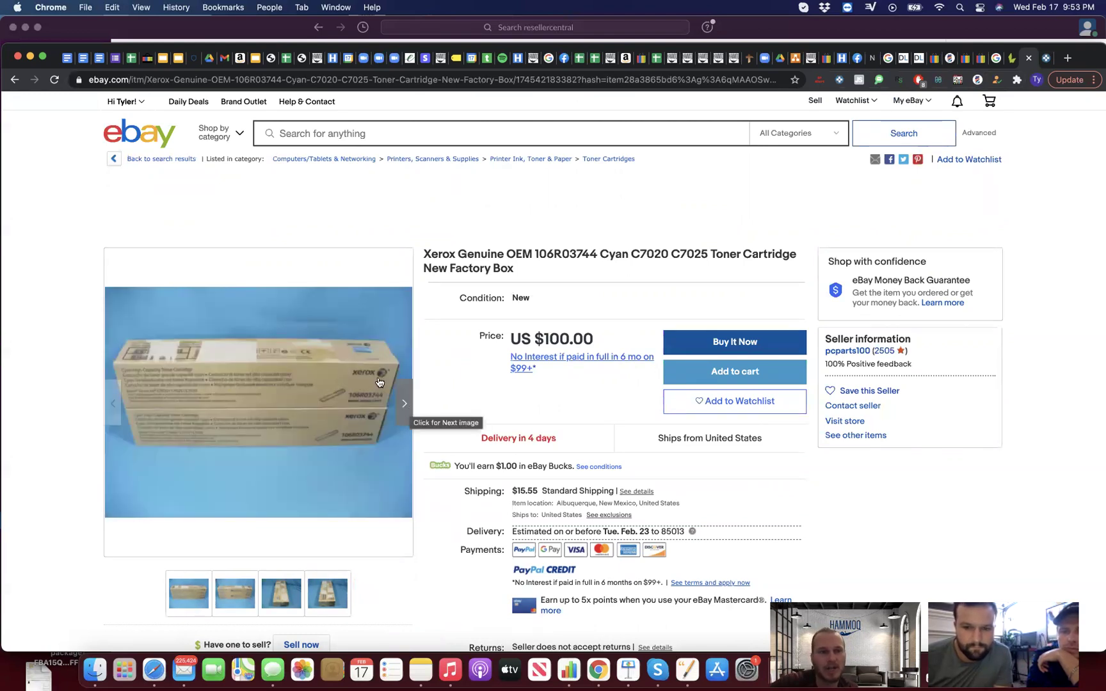
{"action": "key", "text": "super+bracketleft"}
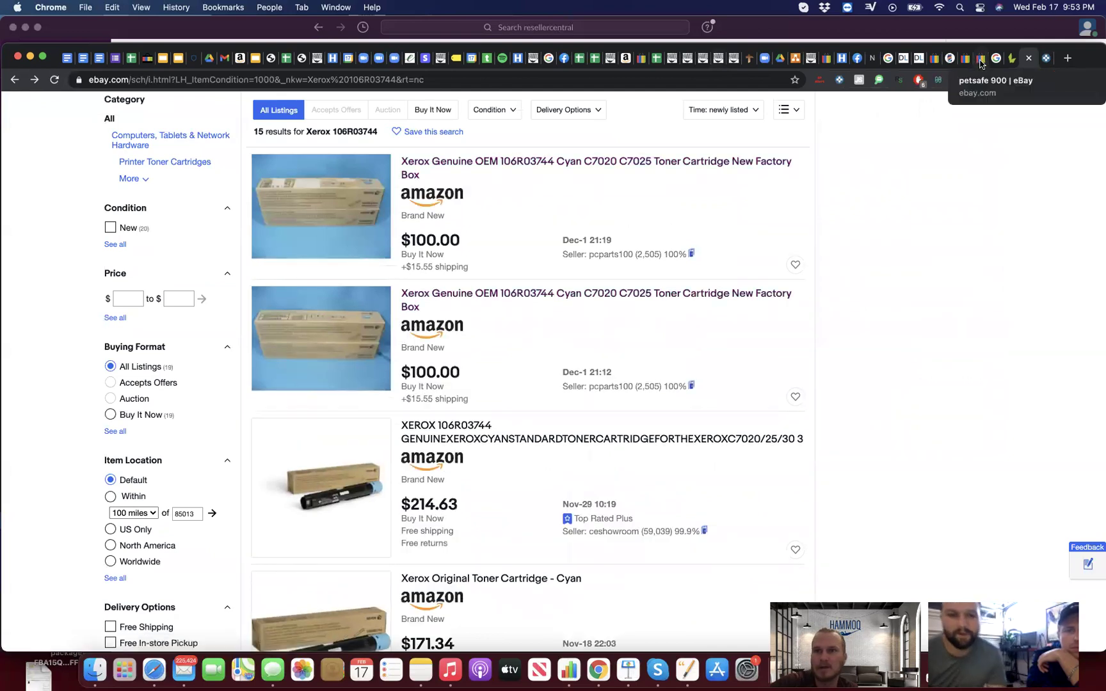
Step: Return to the Xerox 106R03744 tab and open LacROI's blank SEARCH form
{"action": "left_click", "coordinate": [979, 60]}
{"action": "left_click", "coordinate": [1027, 60]}
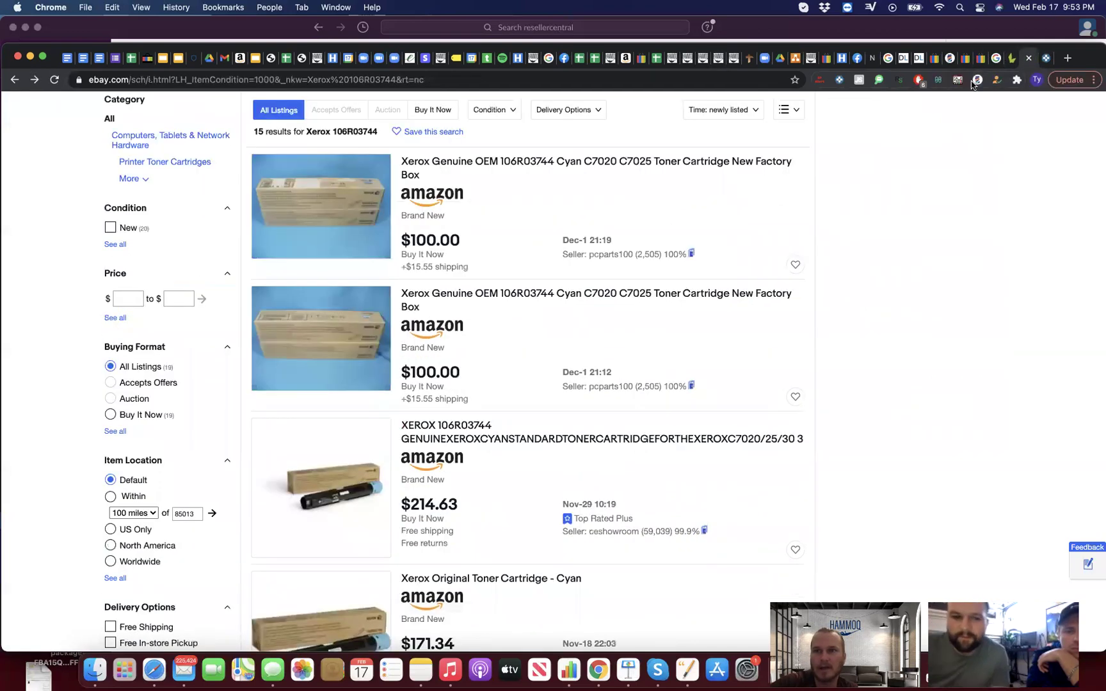
{"action": "left_click", "coordinate": [978, 80]}
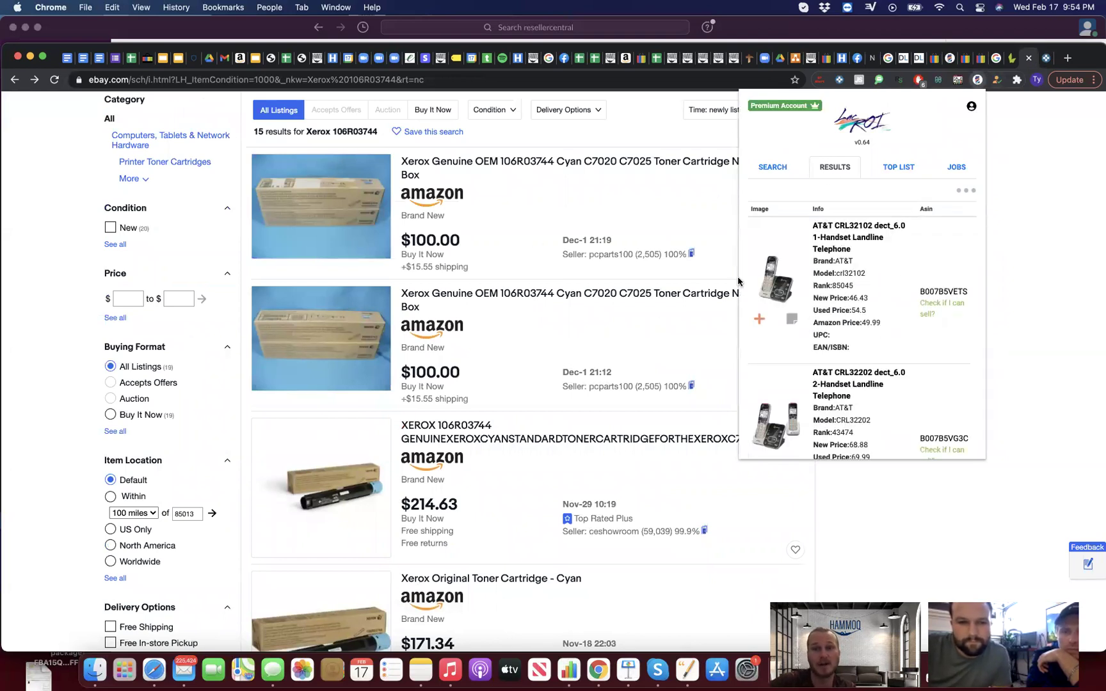
{"action": "left_click", "coordinate": [773, 171]}
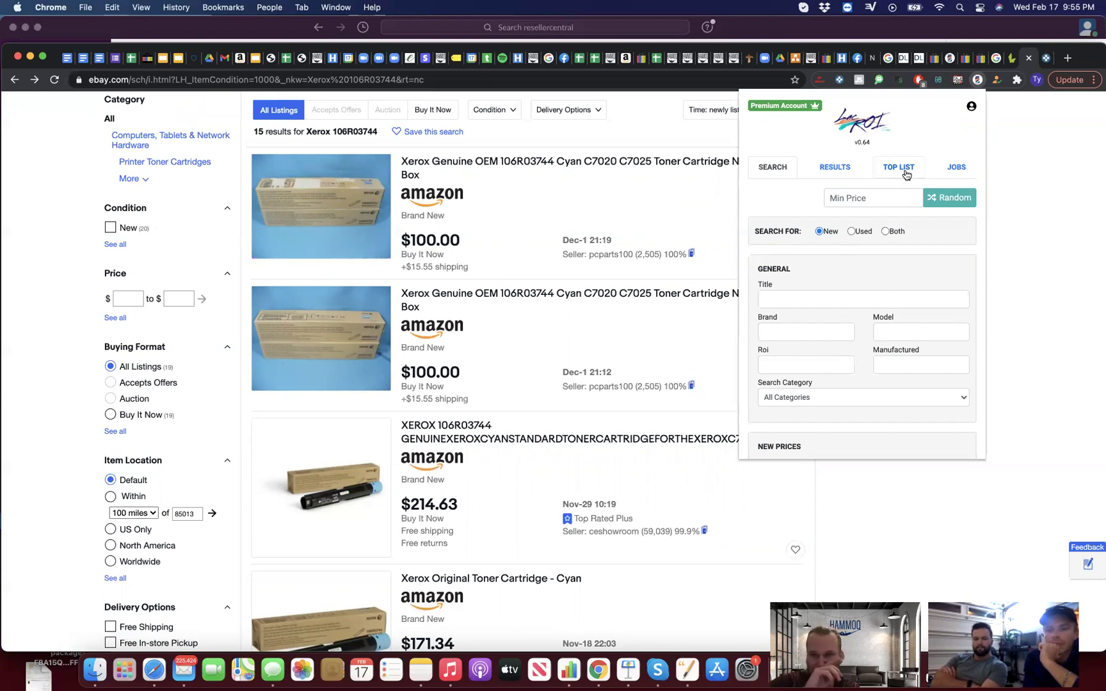
Step: Show LacROI's results list and search eBay for the AT&T CRL32202, then CRL32102 phones
{"action": "left_click", "coordinate": [831, 167]}
{"action": "scroll", "coordinate": [803, 334], "scroll_direction": "down", "scroll_amount": 5}
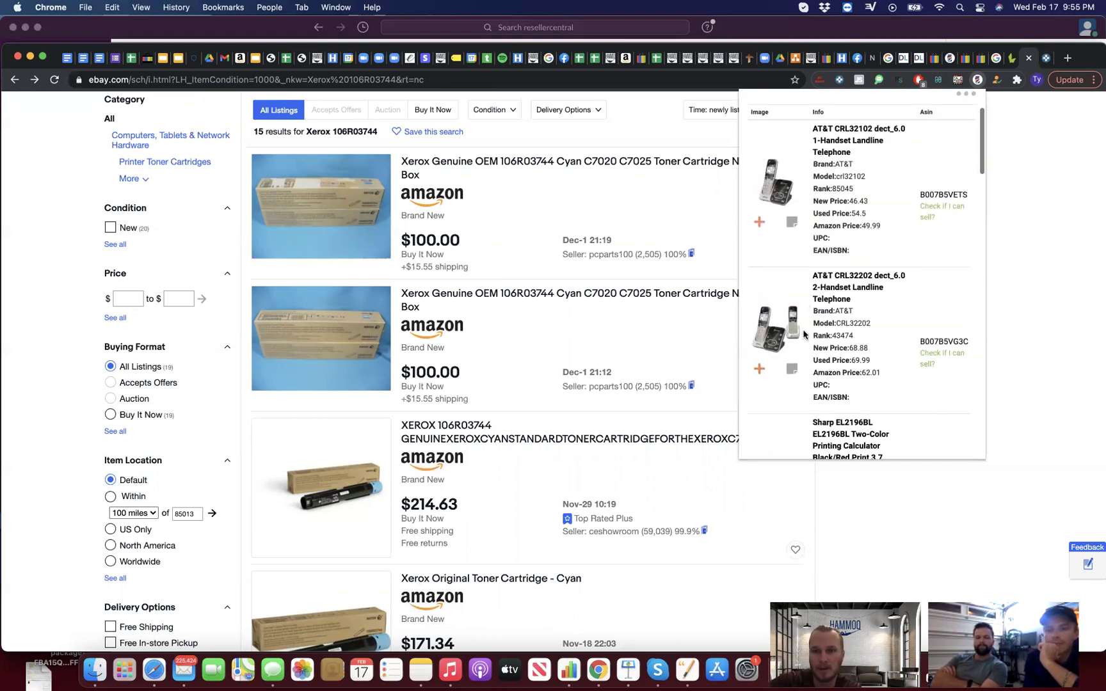
{"action": "mouse_move", "coordinate": [835, 209]}
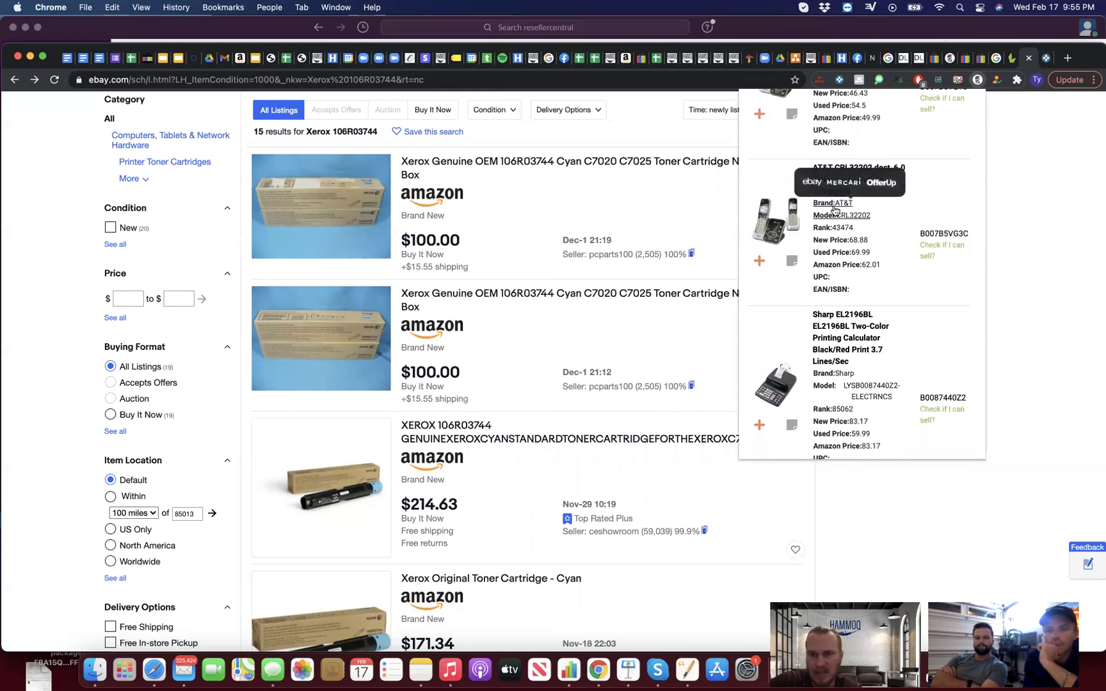
{"action": "mouse_move", "coordinate": [859, 376]}
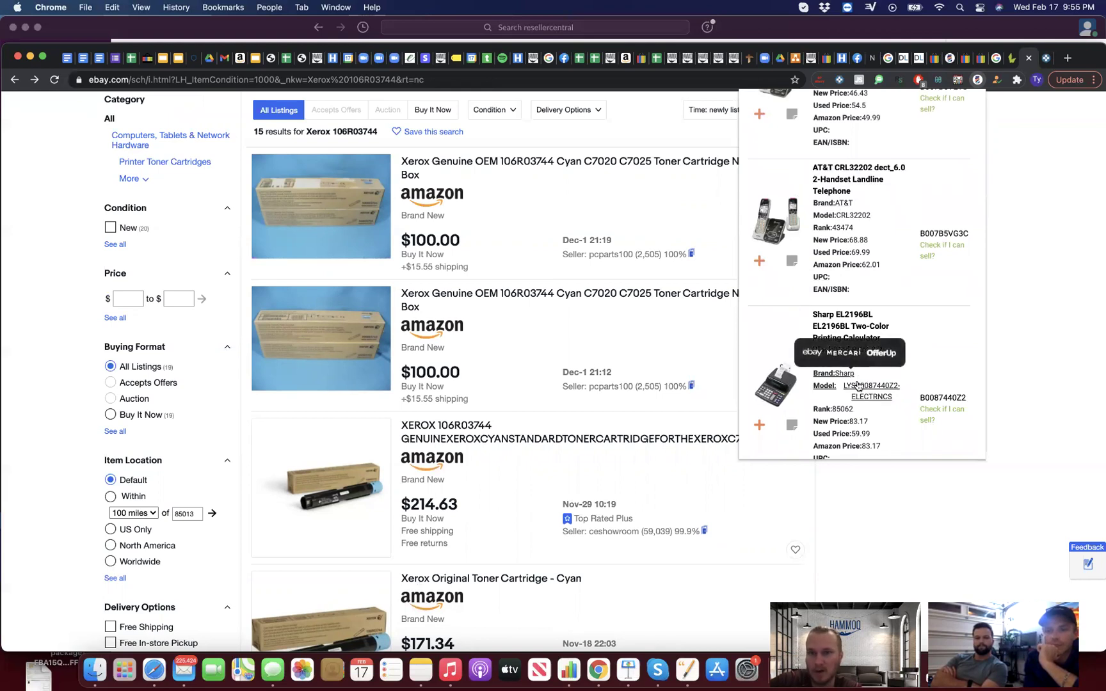
{"action": "scroll", "coordinate": [807, 393], "scroll_direction": "down", "scroll_amount": 1}
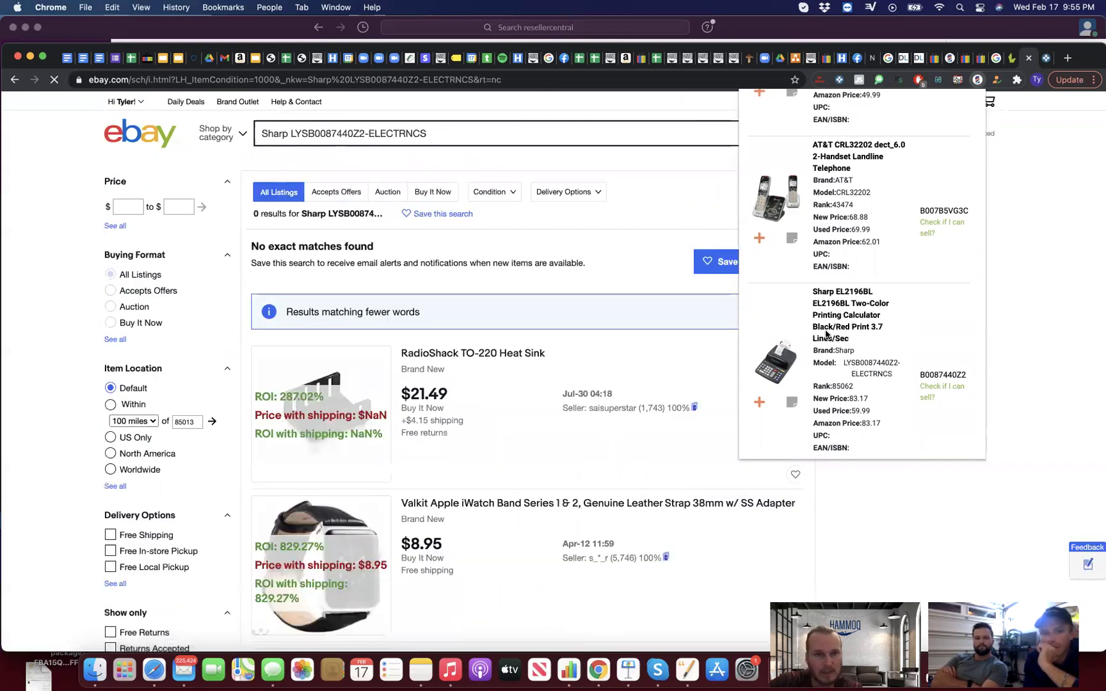
{"action": "left_click", "coordinate": [841, 195]}
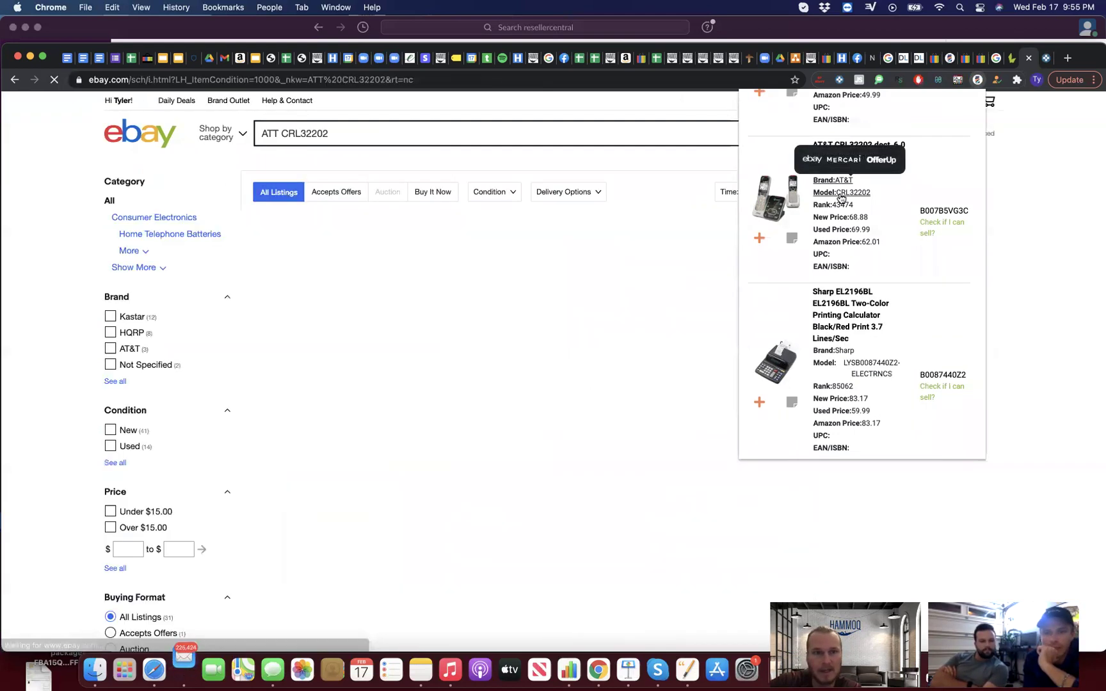
{"action": "scroll", "coordinate": [838, 153], "scroll_direction": "up", "scroll_amount": 3}
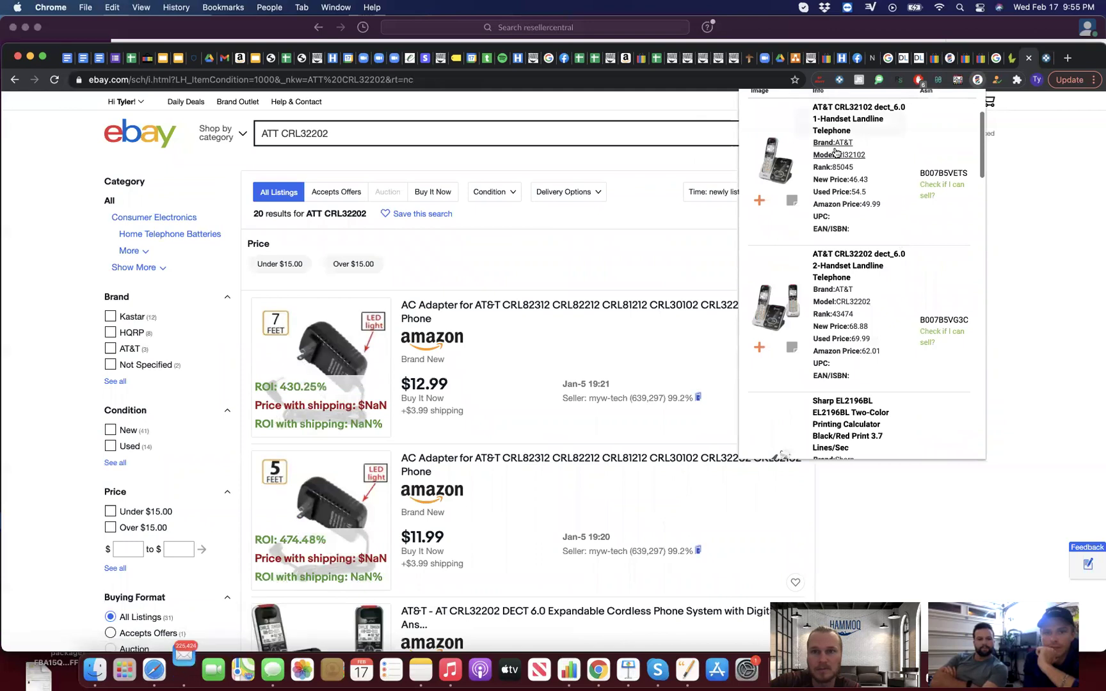
{"action": "left_click", "coordinate": [838, 147]}
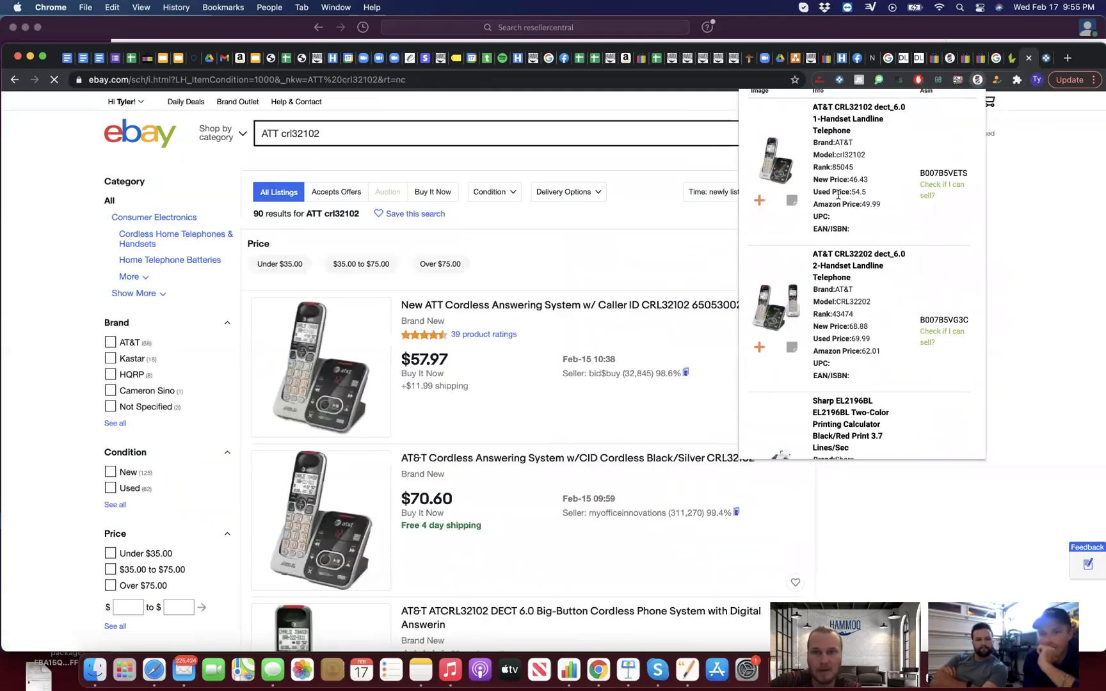
Step: Load LacROI's next results page and search eBay for the Xerox WorkCentre 3655 toner's model
{"action": "scroll", "coordinate": [597, 398], "scroll_direction": "down", "scroll_amount": 10}
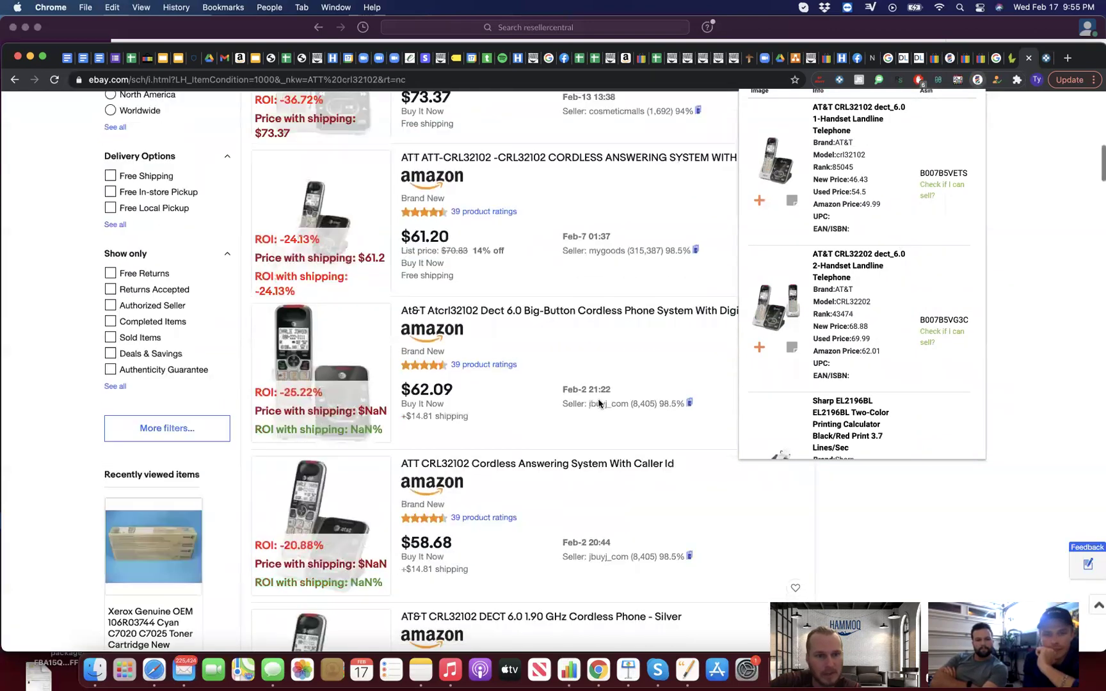
{"action": "scroll", "coordinate": [789, 357], "scroll_direction": "down", "scroll_amount": 10}
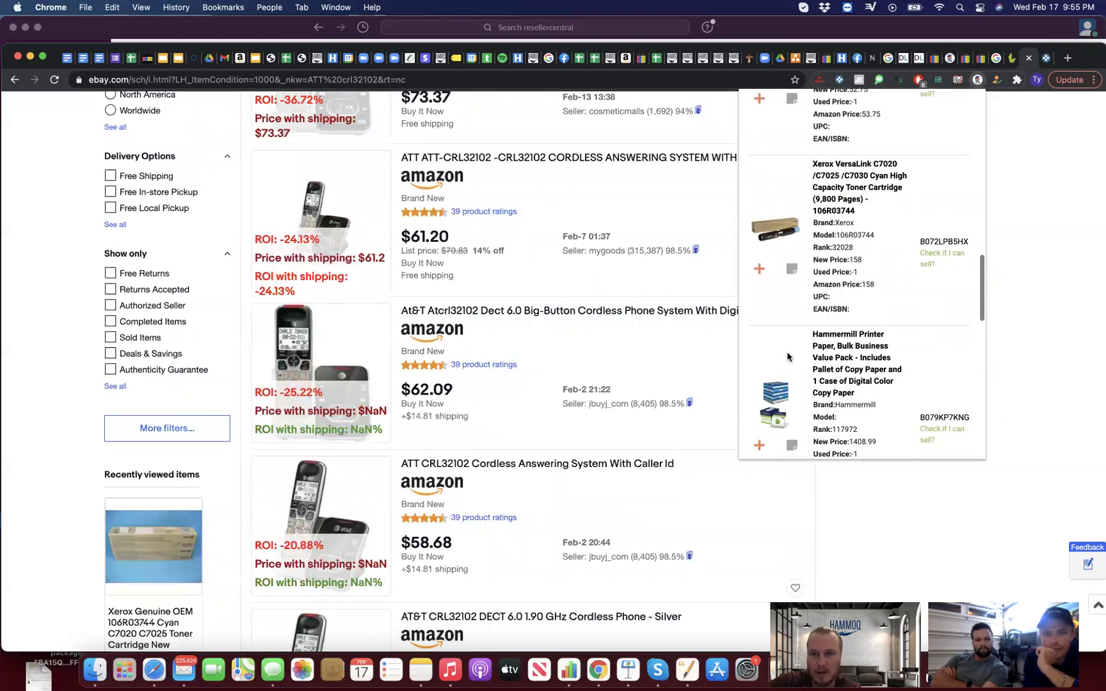
{"action": "scroll", "coordinate": [787, 351], "scroll_direction": "down", "scroll_amount": 3}
{"action": "scroll", "coordinate": [790, 335], "scroll_direction": "down", "scroll_amount": 5}
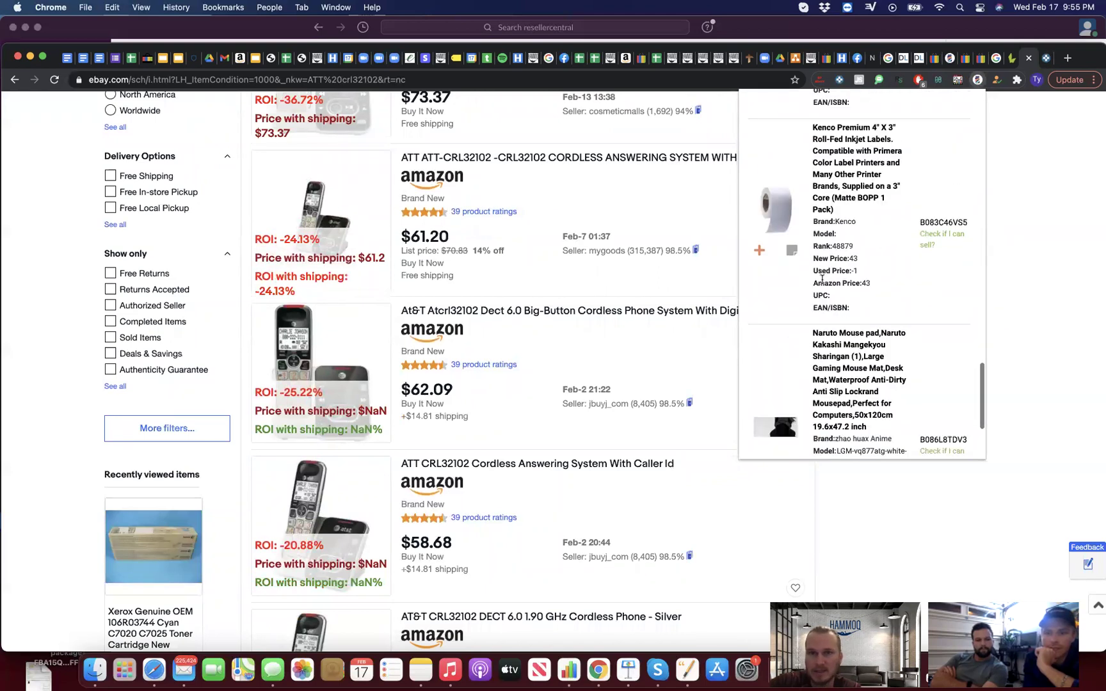
{"action": "scroll", "coordinate": [833, 254], "scroll_direction": "down", "scroll_amount": 3}
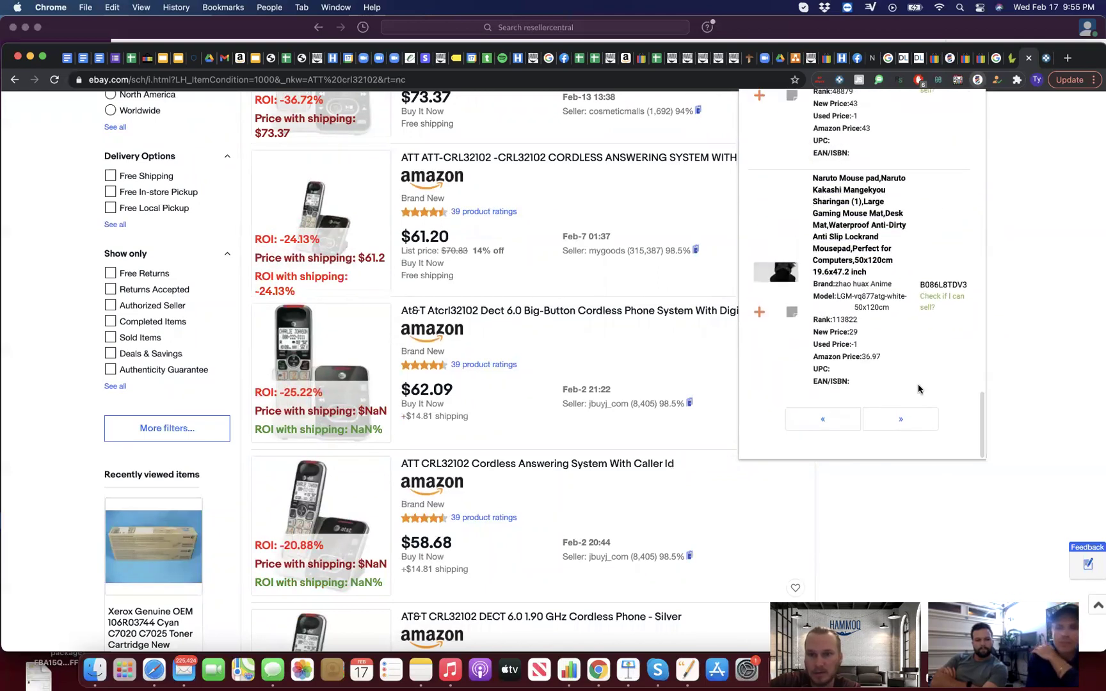
{"action": "left_click", "coordinate": [907, 420]}
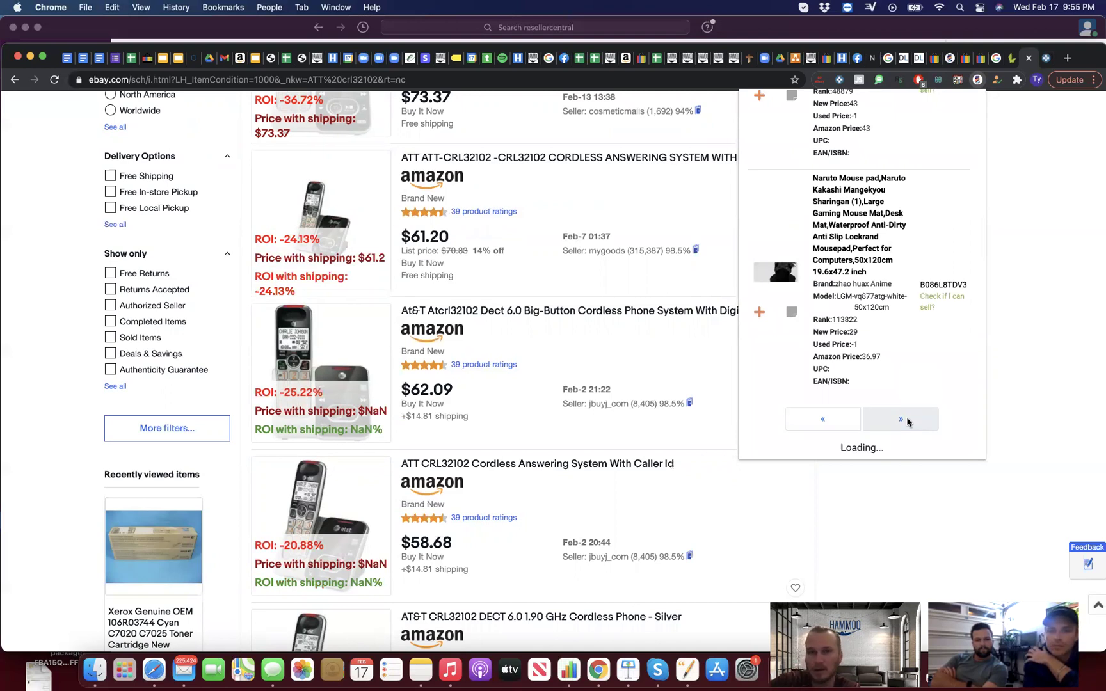
{"action": "scroll", "coordinate": [887, 391], "scroll_direction": "up", "scroll_amount": 3}
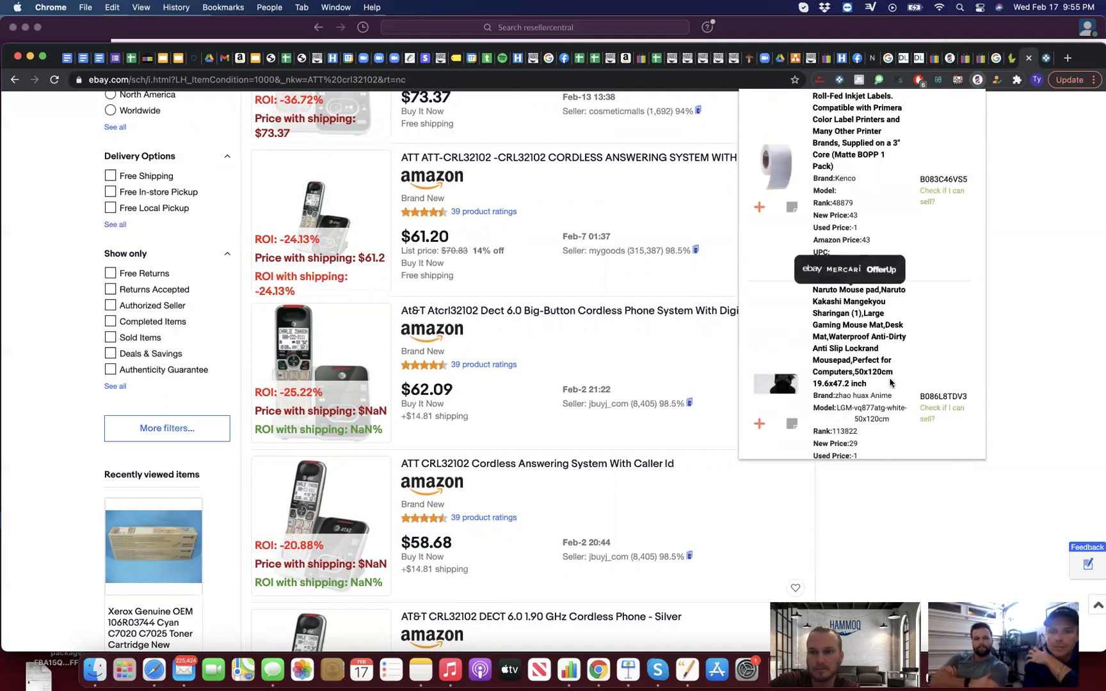
{"action": "scroll", "coordinate": [883, 371], "scroll_direction": "down", "scroll_amount": 5}
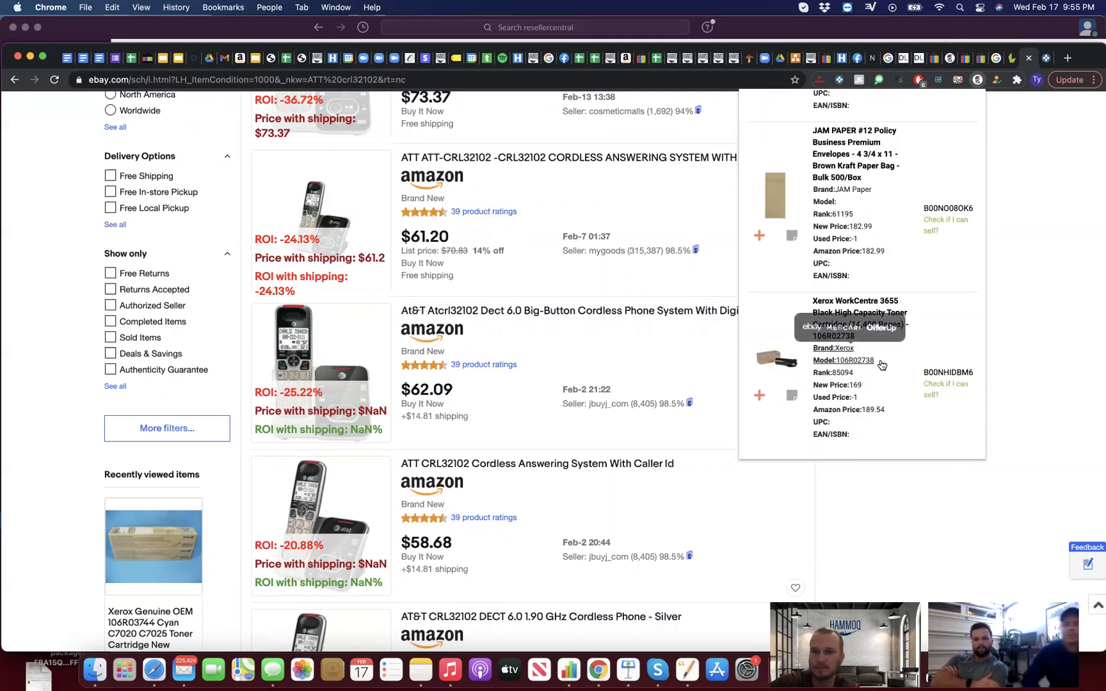
{"action": "scroll", "coordinate": [881, 365], "scroll_direction": "up", "scroll_amount": 1}
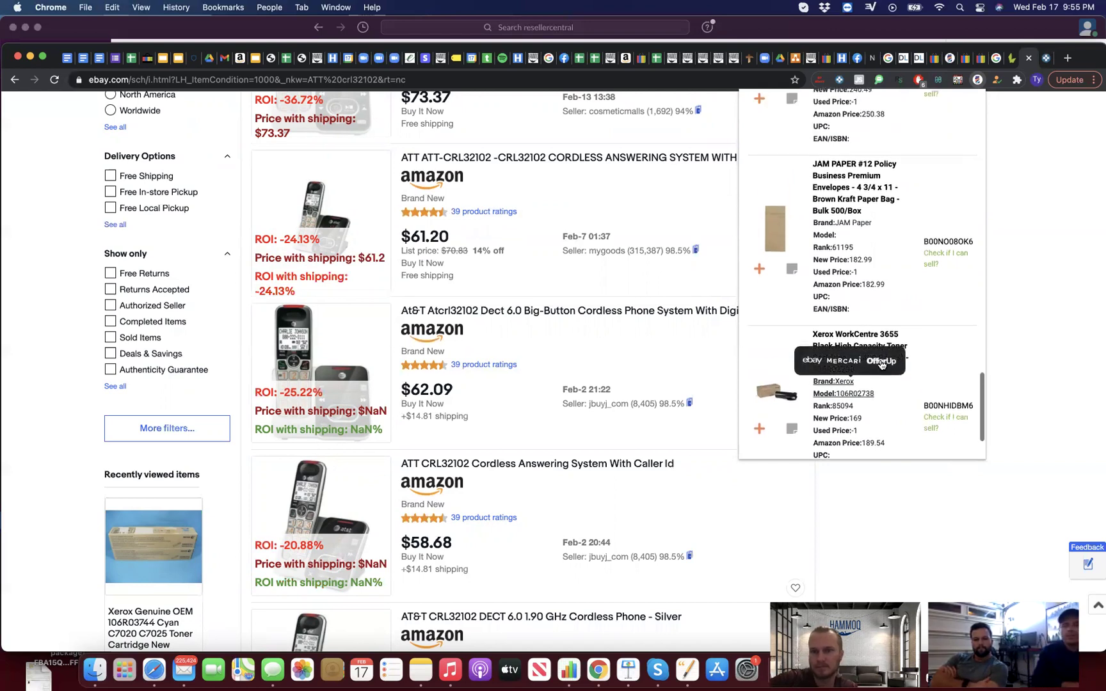
{"action": "left_click", "coordinate": [839, 397]}
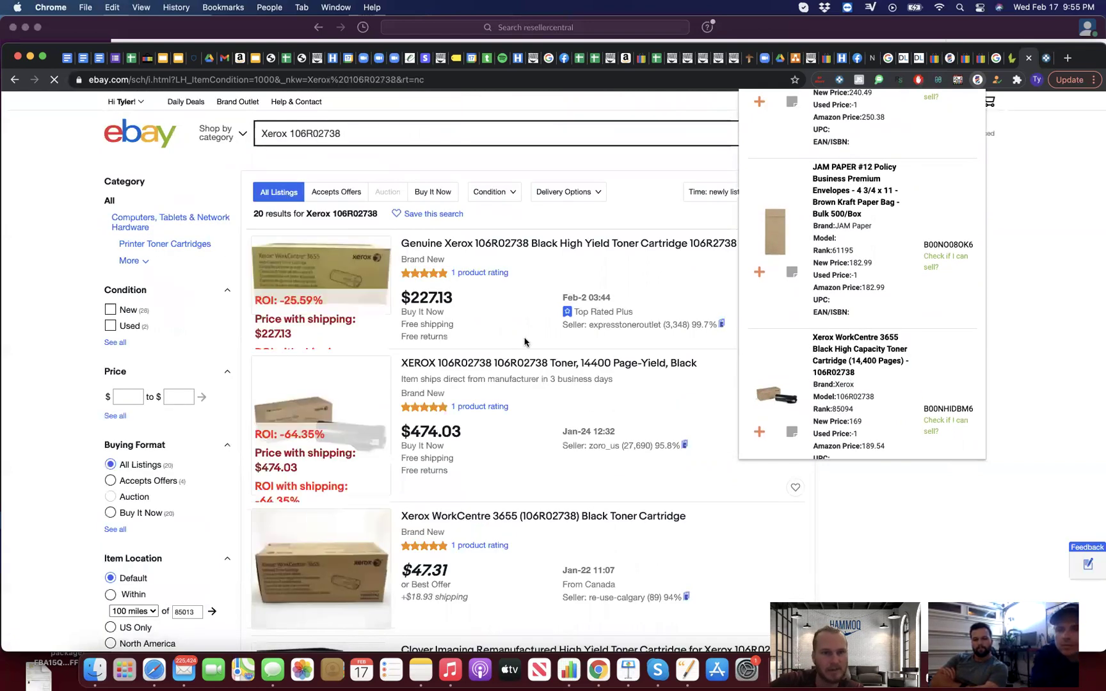
Step: Review the 20 Xerox 106R02738 listings' ROI: -25.59% at $227.13, -64.35% at $474.03
{"action": "scroll", "coordinate": [525, 342], "scroll_direction": "down", "scroll_amount": 1}
{"action": "scroll", "coordinate": [525, 341], "scroll_direction": "down", "scroll_amount": 5}
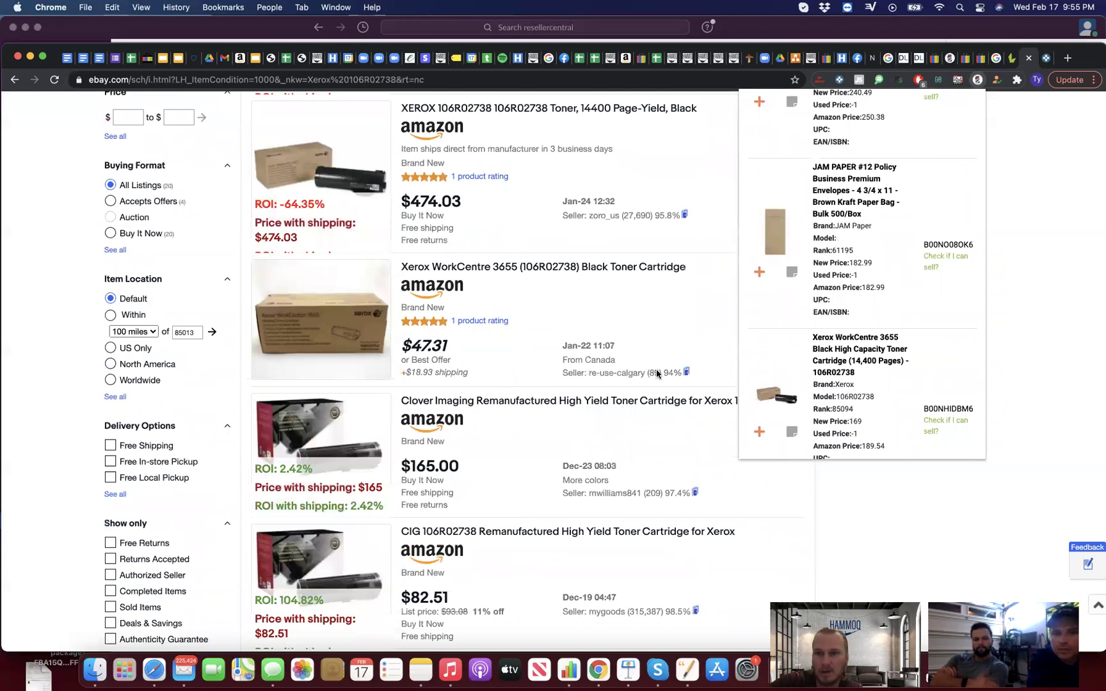
{"action": "mouse_move", "coordinate": [902, 380]}
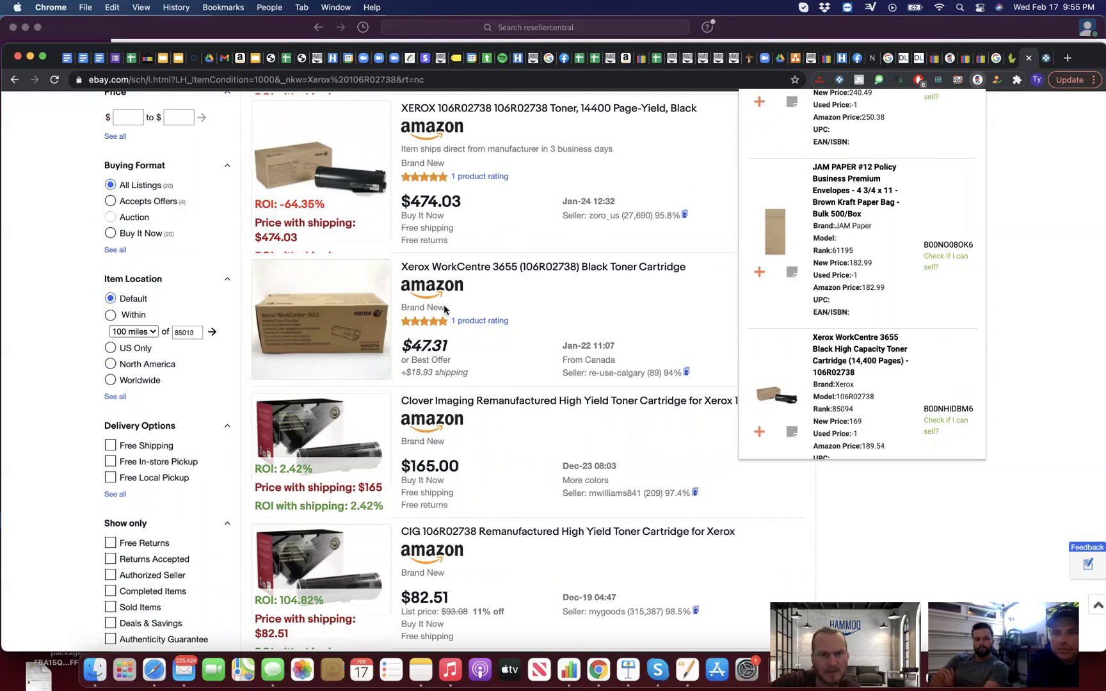
{"action": "scroll", "coordinate": [334, 334], "scroll_direction": "up", "scroll_amount": 3}
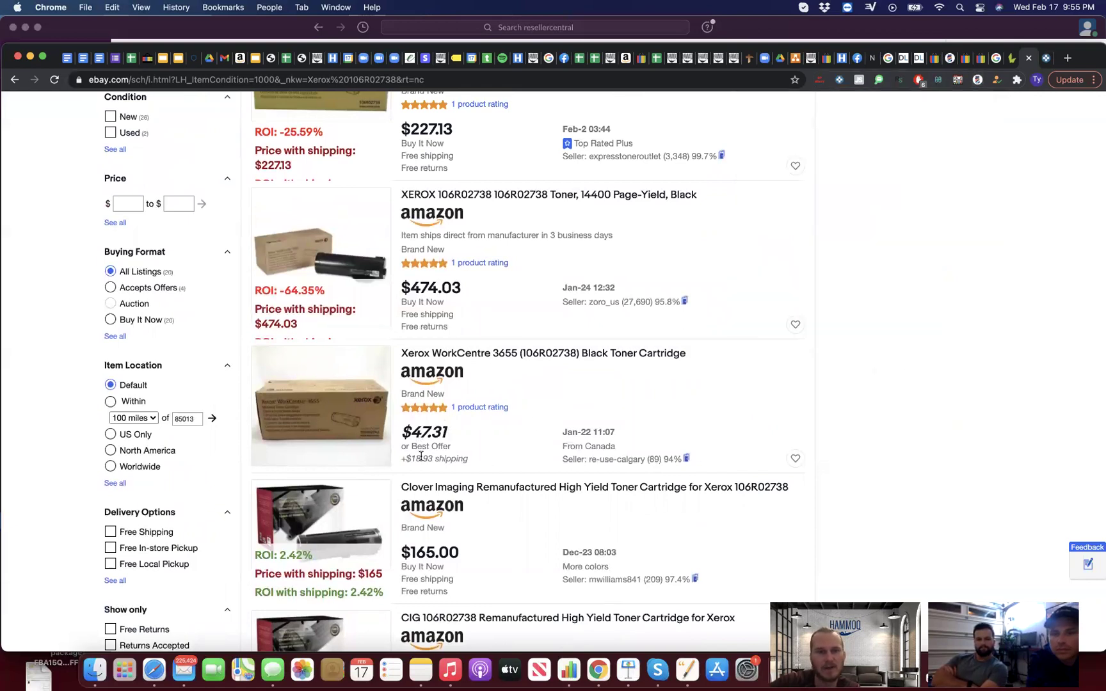
{"action": "scroll", "coordinate": [423, 452], "scroll_direction": "up", "scroll_amount": 5}
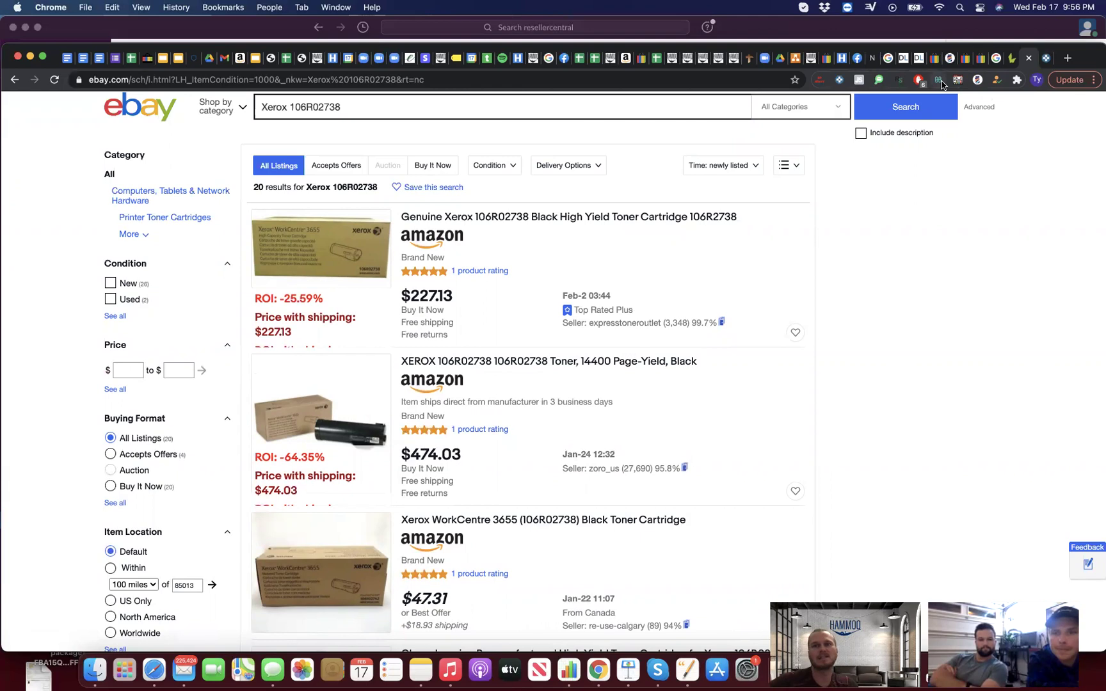
Step: Reopen LacROI's results and load the next page with DYMO 30277 labels and Clarity Alto 54005.001
{"action": "left_click", "coordinate": [977, 79]}
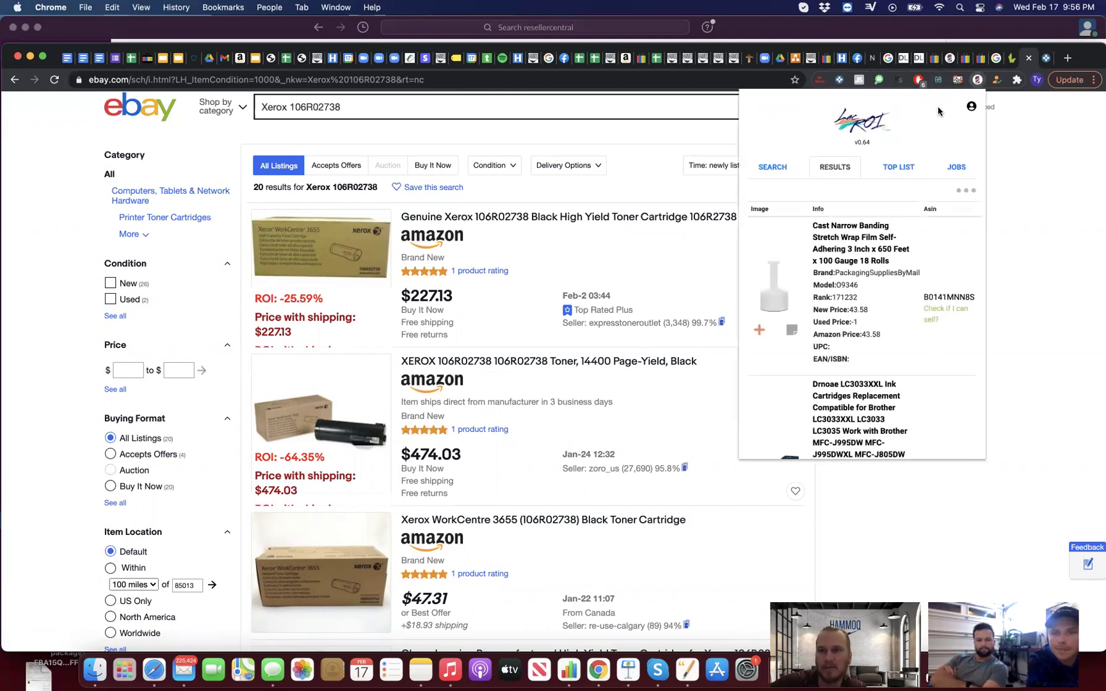
{"action": "scroll", "coordinate": [872, 282], "scroll_direction": "down", "scroll_amount": 5}
{"action": "scroll", "coordinate": [873, 282], "scroll_direction": "up", "scroll_amount": 5}
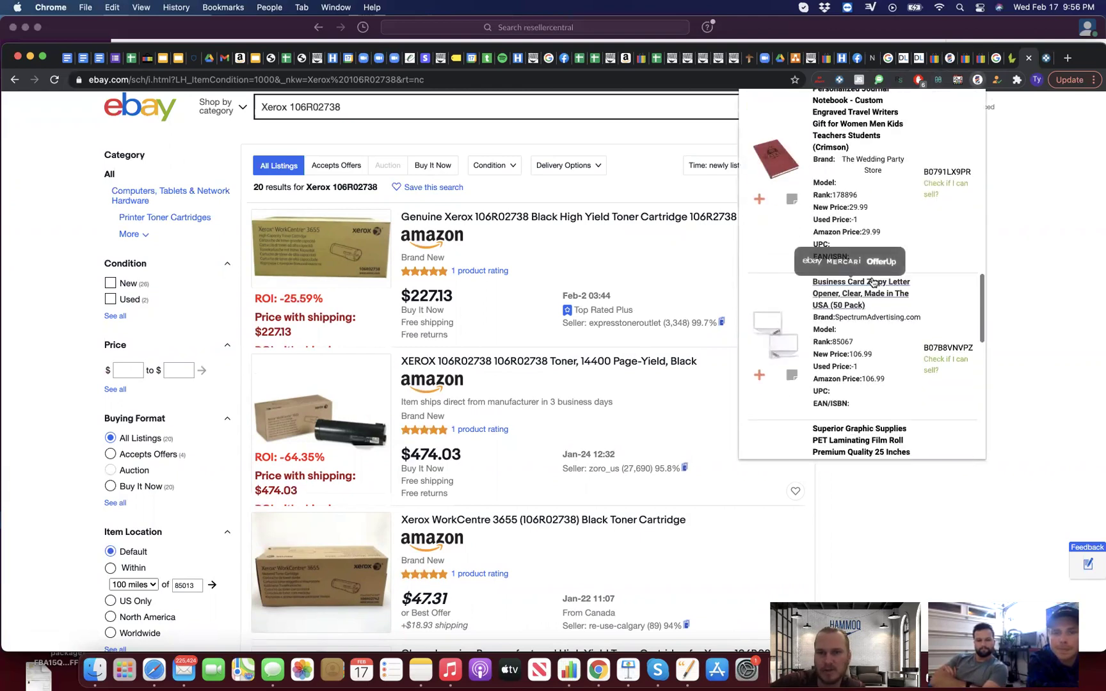
{"action": "scroll", "coordinate": [872, 279], "scroll_direction": "down", "scroll_amount": 10}
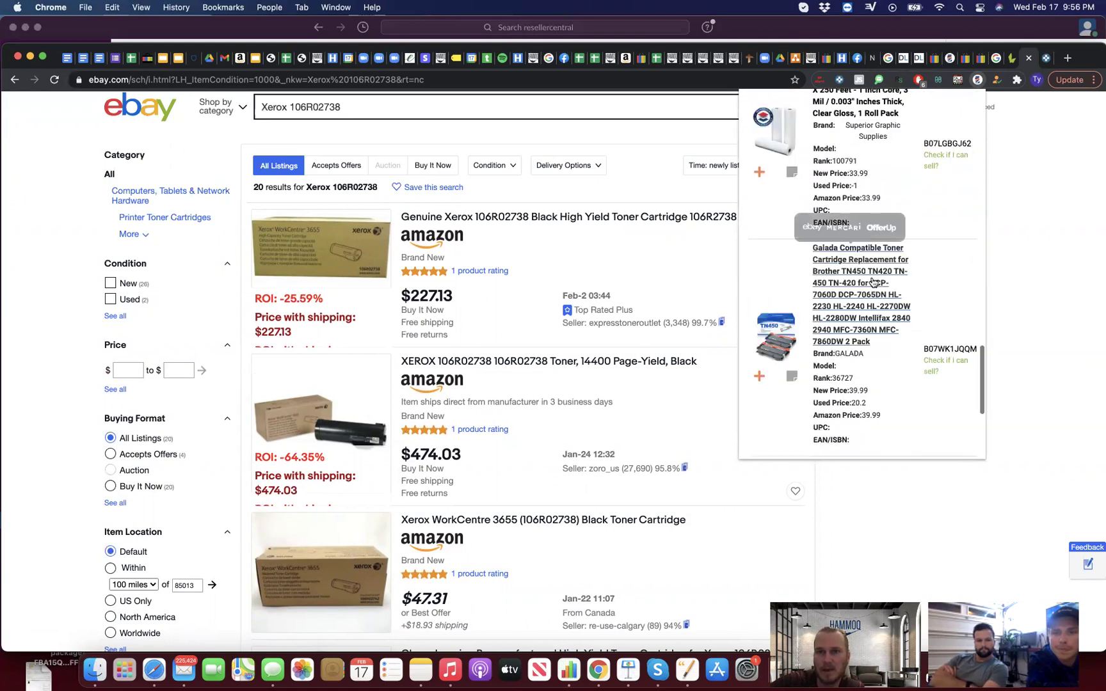
{"action": "left_click", "coordinate": [911, 423]}
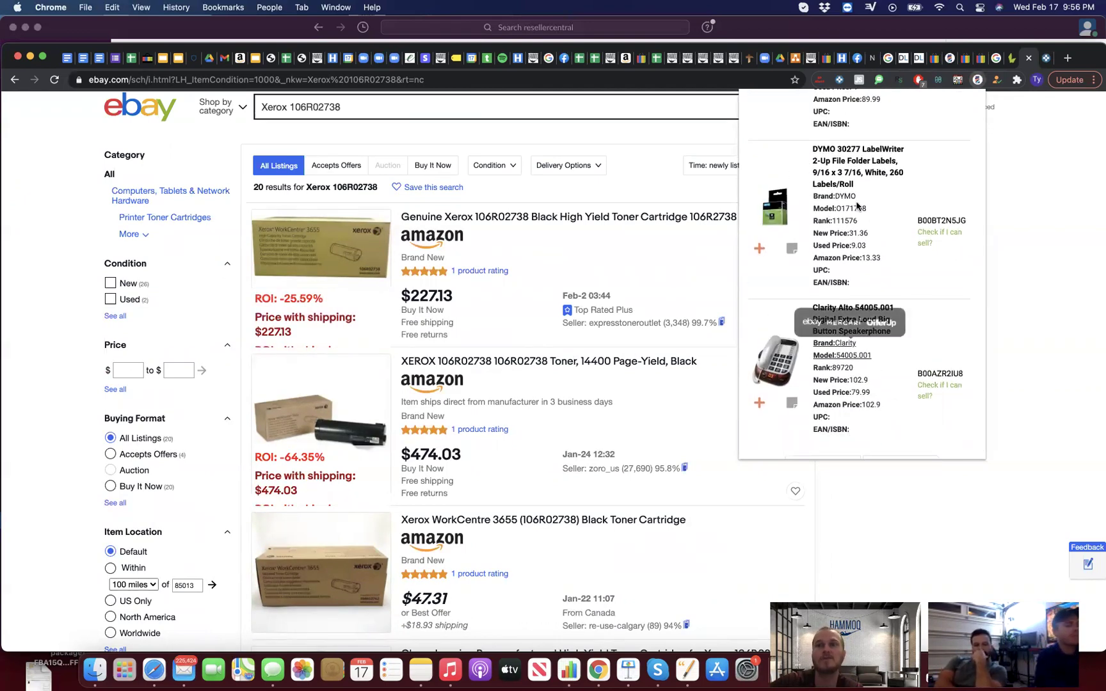
Step: Search eBay for Clarity 54005.001 and review listings with ROI from -33.27% to -14.19%
{"action": "left_click", "coordinate": [811, 322]}
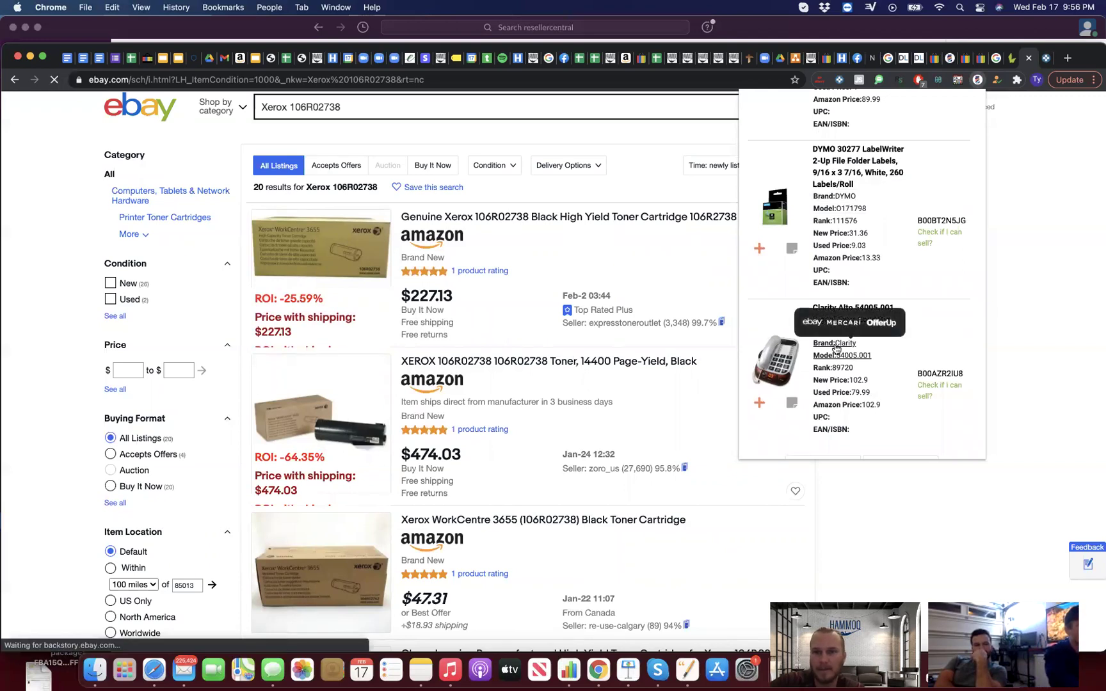
{"action": "scroll", "coordinate": [612, 333], "scroll_direction": "down", "scroll_amount": 9}
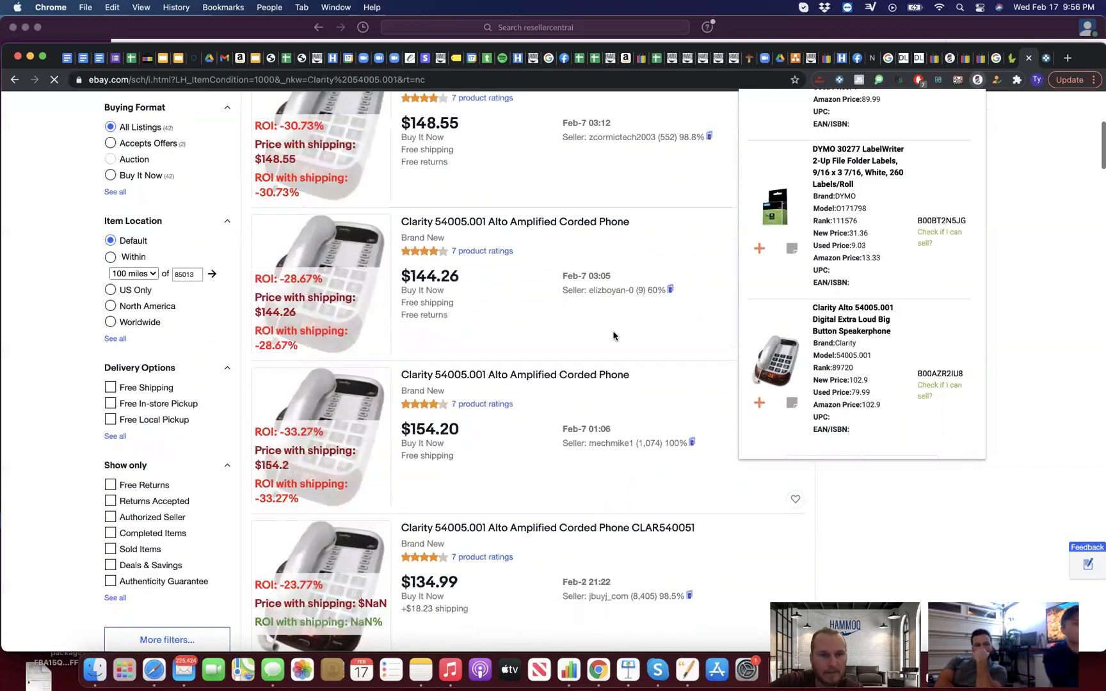
{"action": "scroll", "coordinate": [874, 325], "scroll_direction": "down", "scroll_amount": 5}
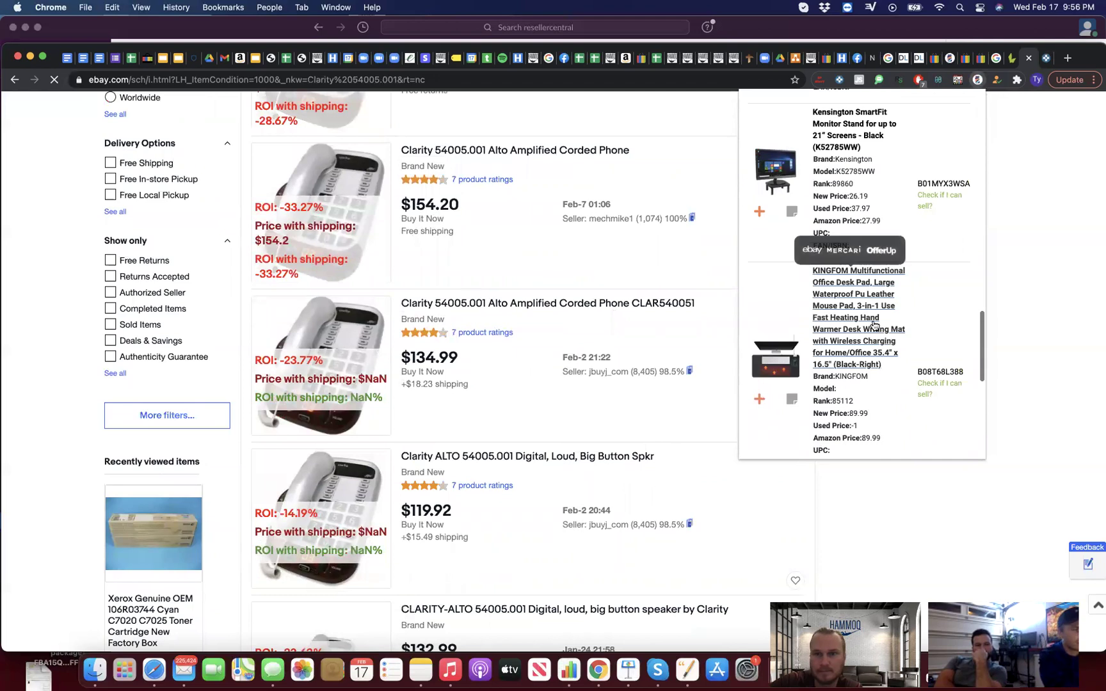
{"action": "scroll", "coordinate": [874, 321], "scroll_direction": "up", "scroll_amount": 3}
{"action": "mouse_move", "coordinate": [868, 360]}
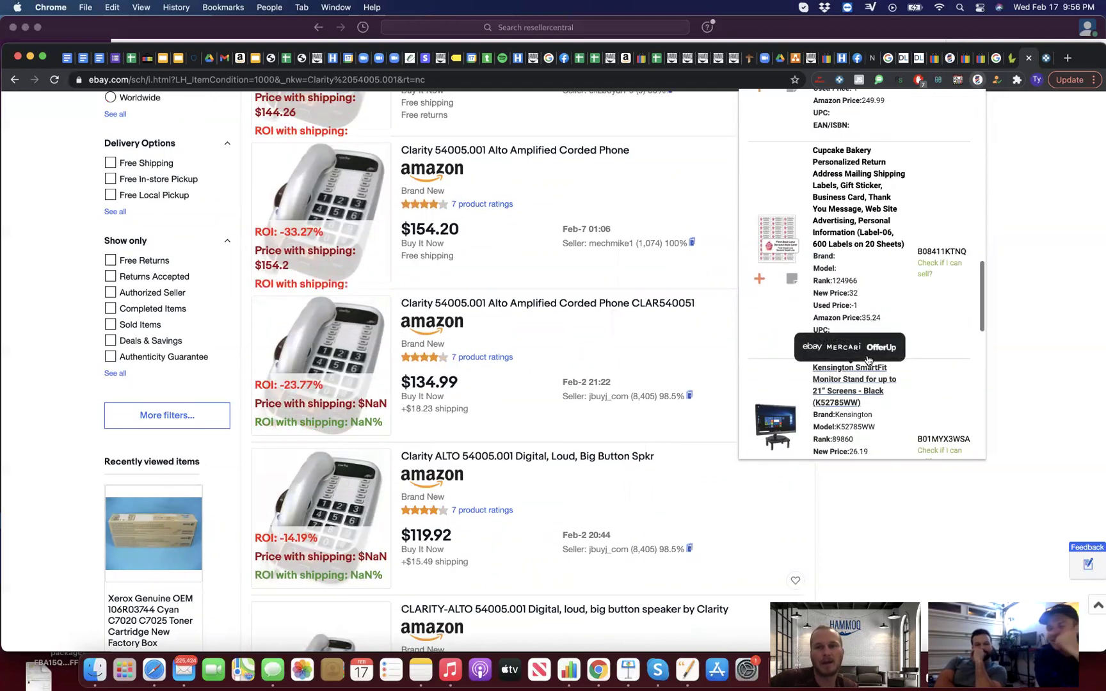
{"action": "scroll", "coordinate": [886, 301], "scroll_direction": "up", "scroll_amount": 2}
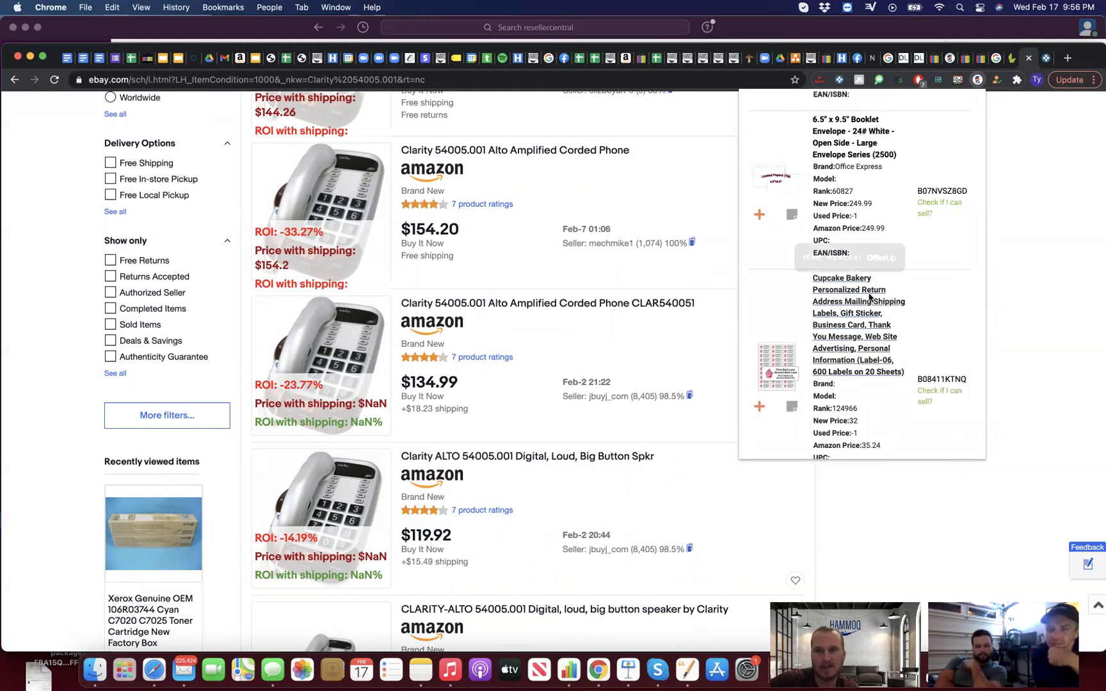
{"action": "scroll", "coordinate": [878, 299], "scroll_direction": "up", "scroll_amount": 3}
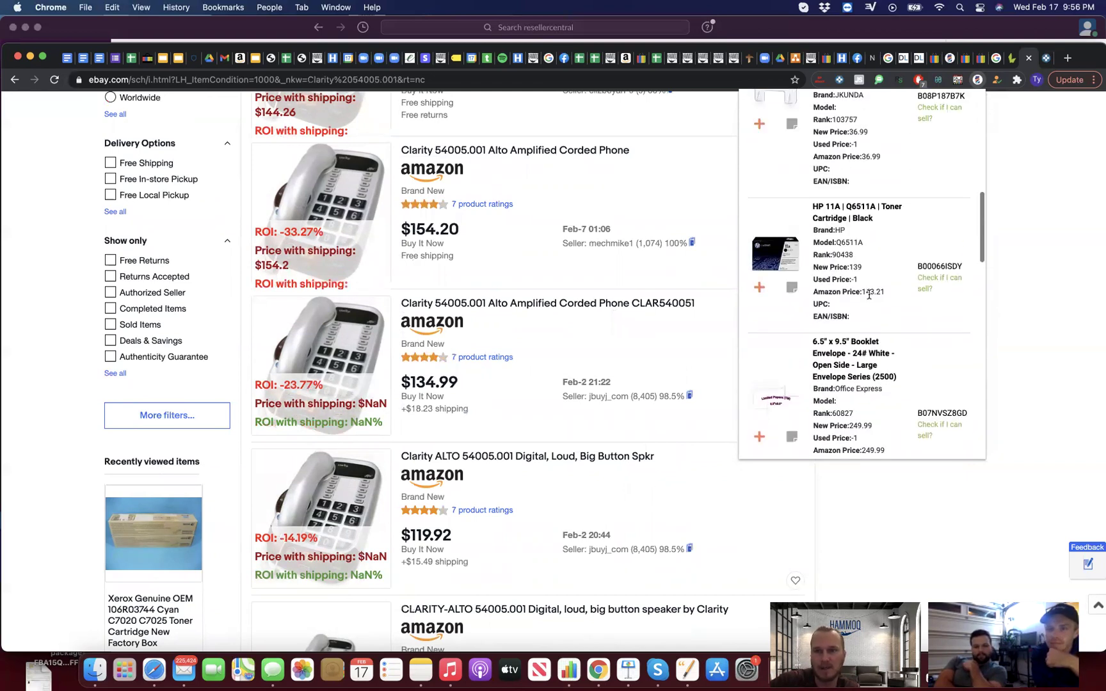
{"action": "scroll", "coordinate": [868, 296], "scroll_direction": "up", "scroll_amount": 4}
{"action": "scroll", "coordinate": [868, 298], "scroll_direction": "up", "scroll_amount": 2}
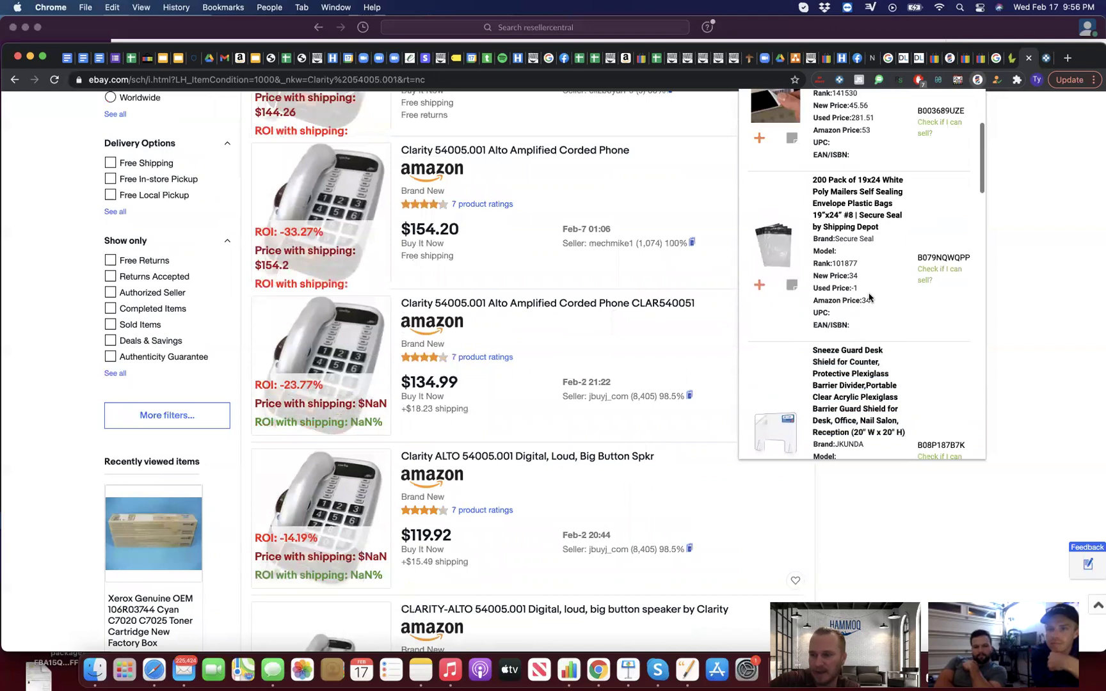
{"action": "scroll", "coordinate": [870, 299], "scroll_direction": "up", "scroll_amount": 3}
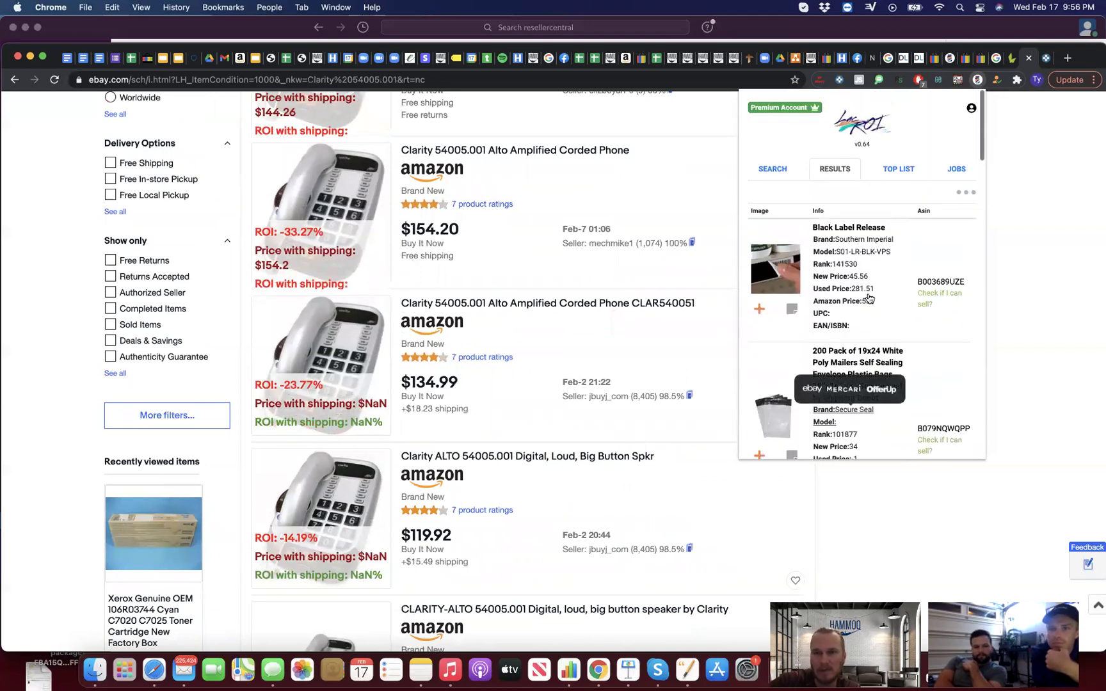
Step: Load LacROI's next results page and open the results list's extra options menu
{"action": "scroll", "coordinate": [889, 301], "scroll_direction": "down", "scroll_amount": 10}
{"action": "left_click", "coordinate": [898, 421]}
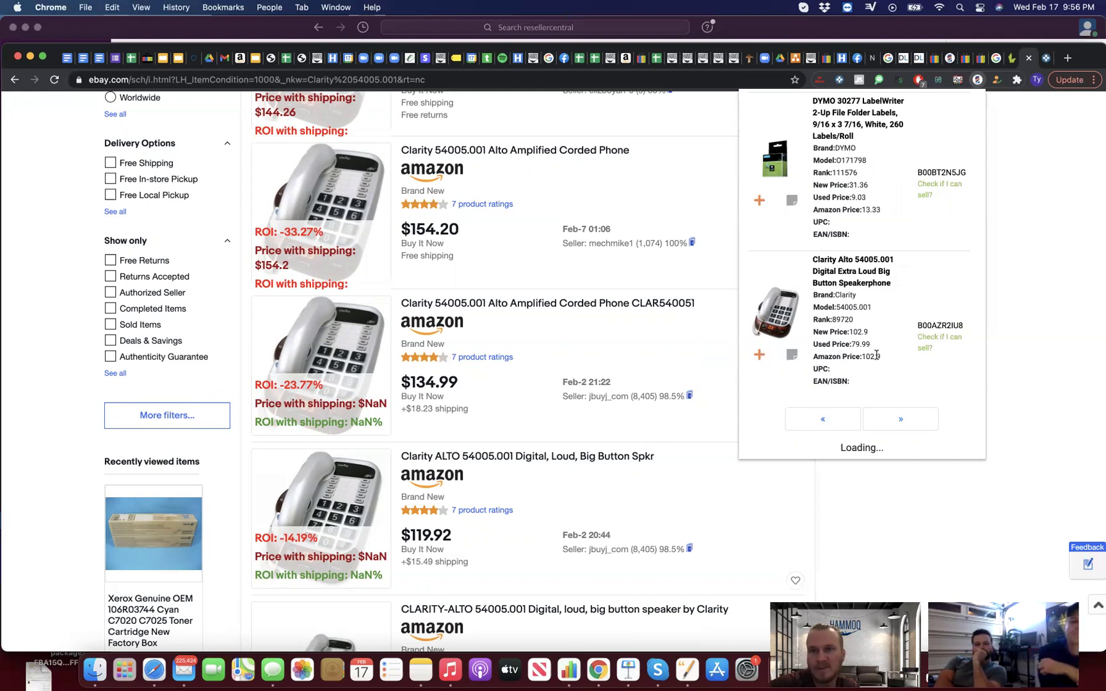
{"action": "scroll", "coordinate": [875, 356], "scroll_direction": "up", "scroll_amount": 15}
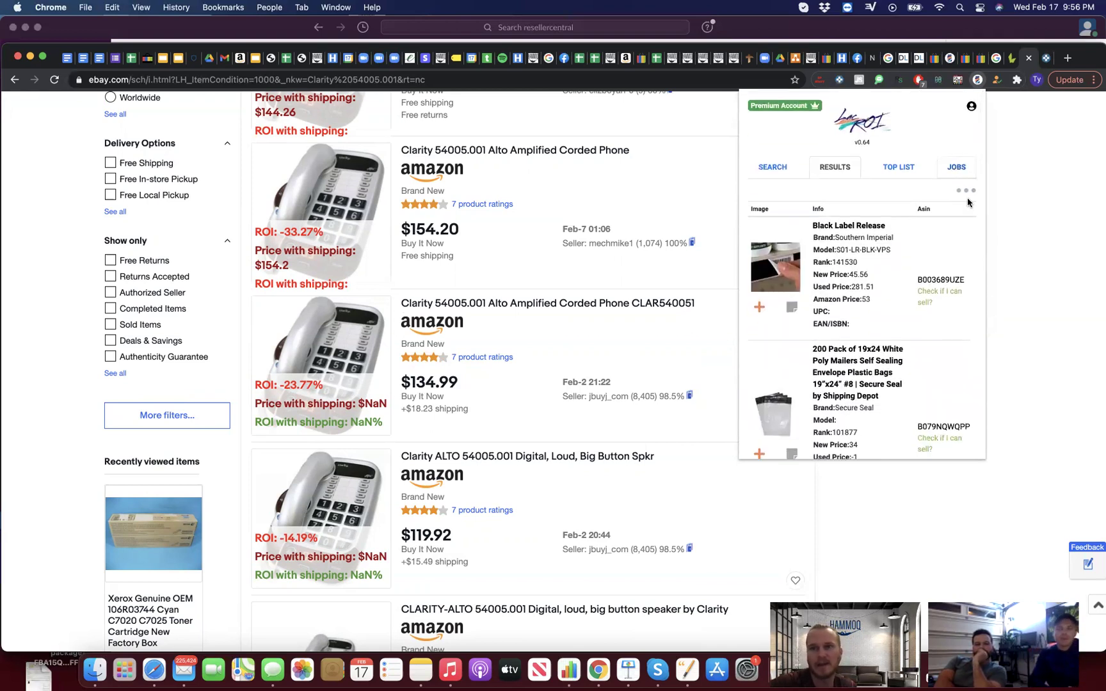
{"action": "left_click", "coordinate": [965, 190]}
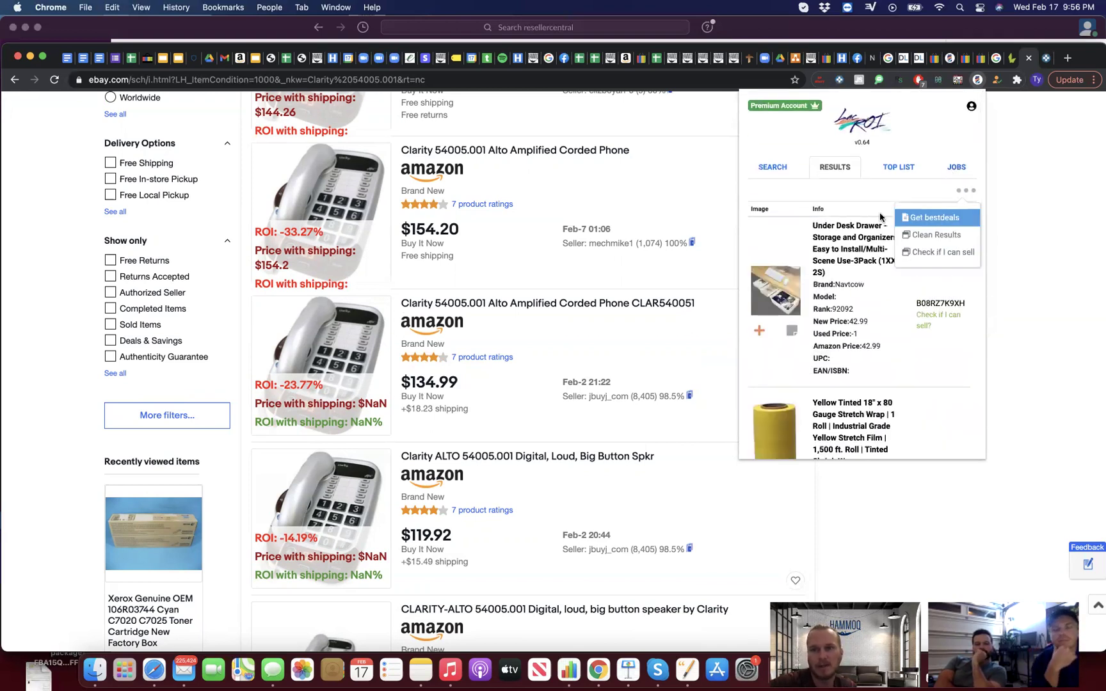
{"action": "scroll", "coordinate": [857, 288], "scroll_direction": "down", "scroll_amount": 6}
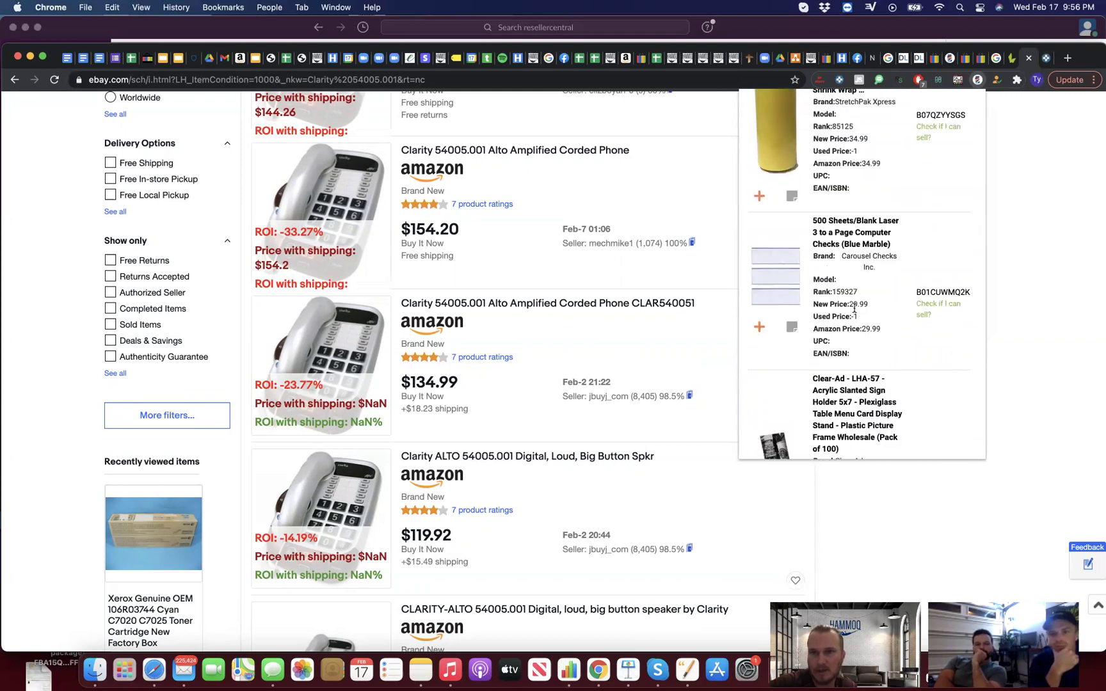
{"action": "scroll", "coordinate": [853, 313], "scroll_direction": "down", "scroll_amount": 10}
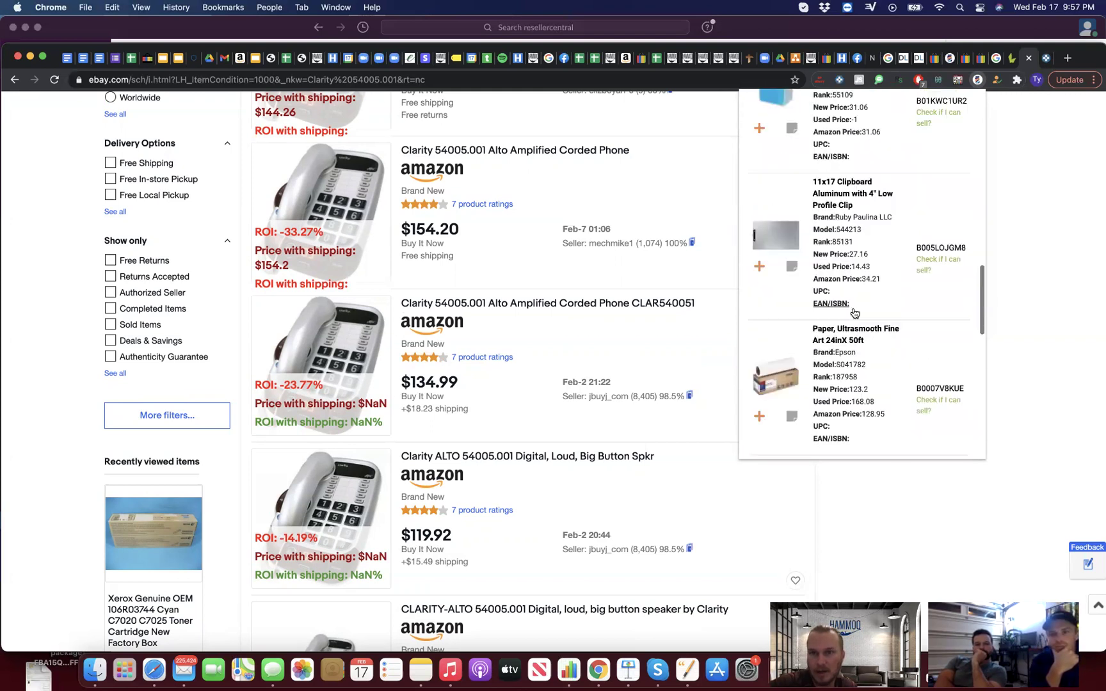
{"action": "scroll", "coordinate": [804, 346], "scroll_direction": "down", "scroll_amount": 2}
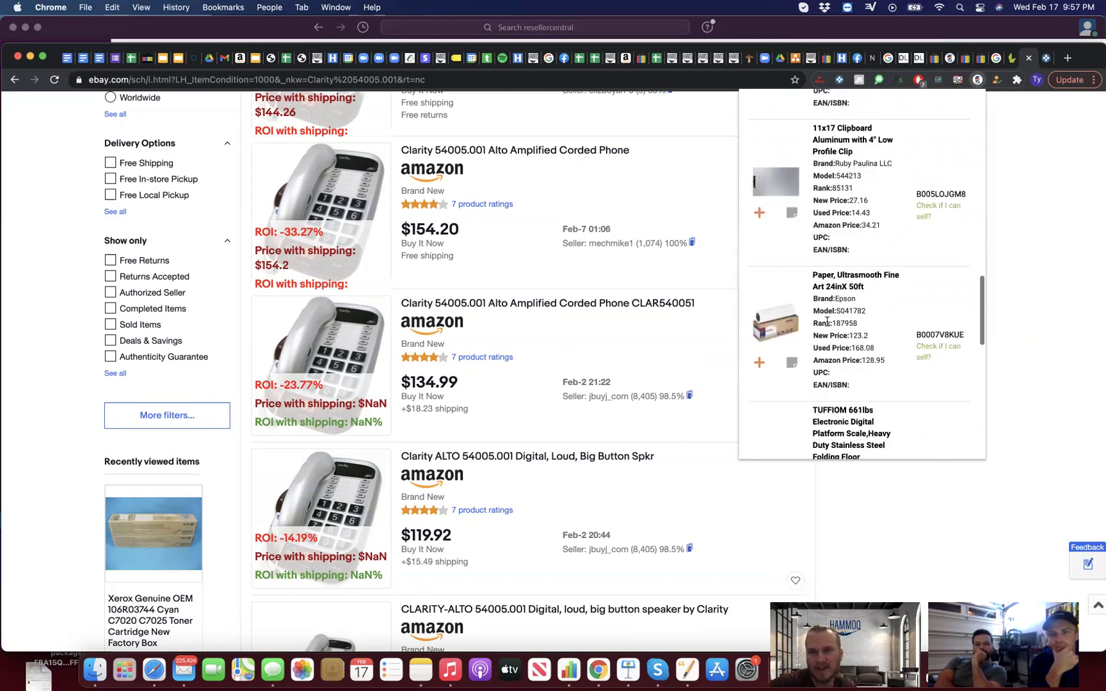
Step: Search eBay for Epson S041782 paper (ROI -4.46% at $128.95) and advance LacROI one page
{"action": "left_click", "coordinate": [831, 312]}
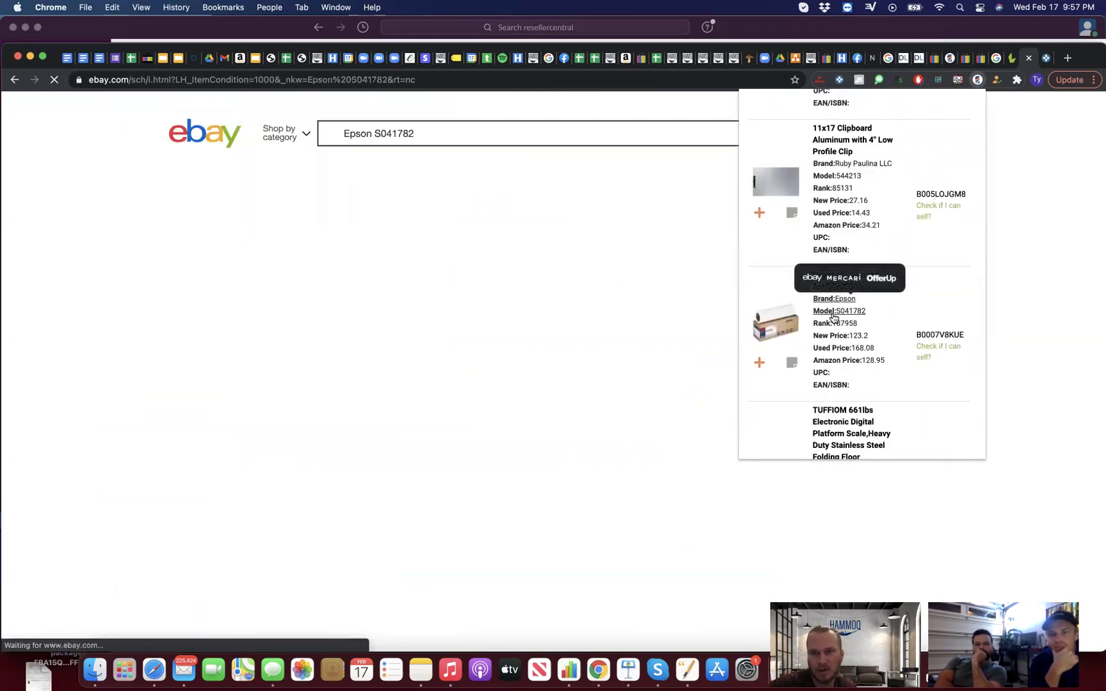
{"action": "scroll", "coordinate": [604, 437], "scroll_direction": "down", "scroll_amount": 6}
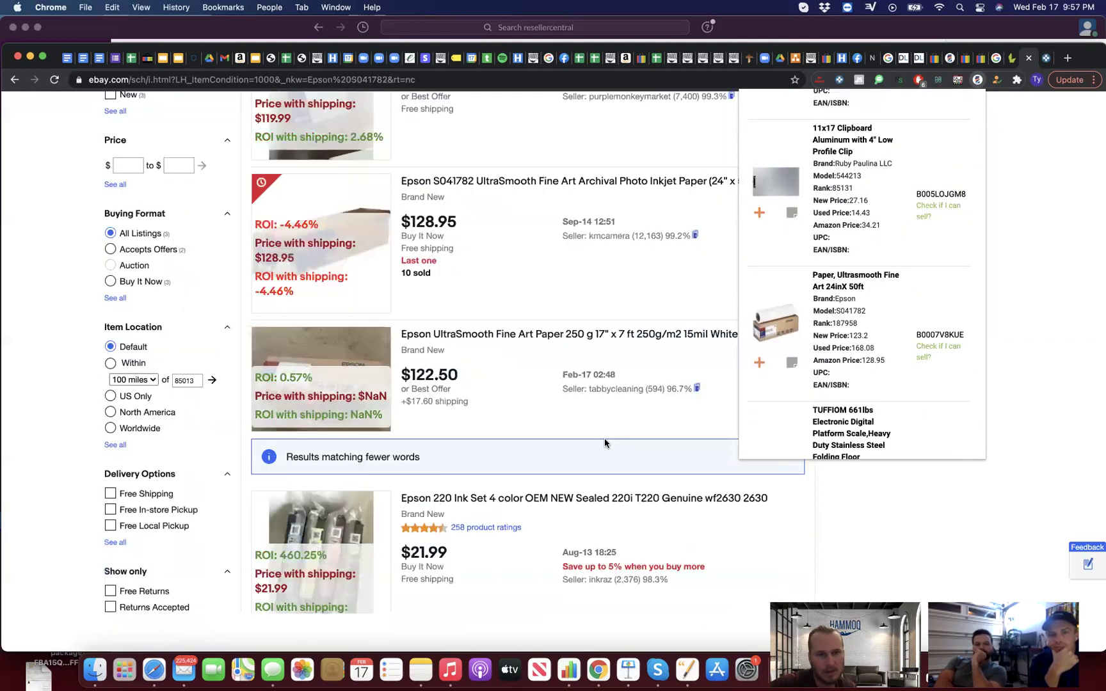
{"action": "scroll", "coordinate": [604, 438], "scroll_direction": "up", "scroll_amount": 2}
{"action": "scroll", "coordinate": [881, 369], "scroll_direction": "down", "scroll_amount": 5}
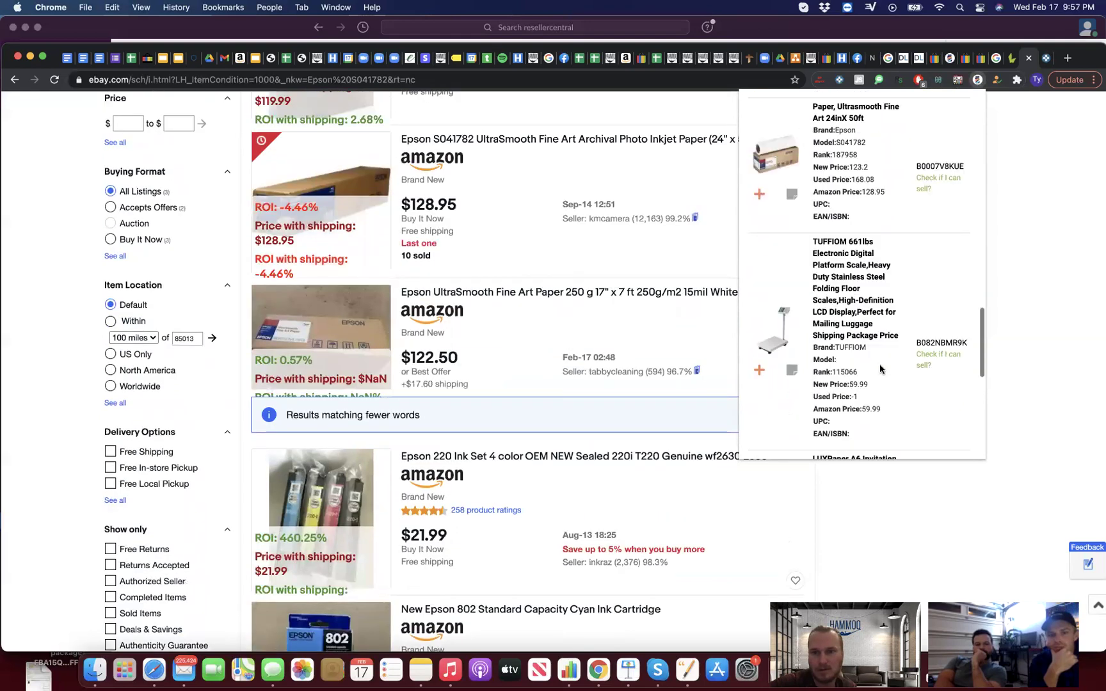
{"action": "scroll", "coordinate": [880, 369], "scroll_direction": "down", "scroll_amount": 3}
{"action": "scroll", "coordinate": [880, 370], "scroll_direction": "down", "scroll_amount": 1}
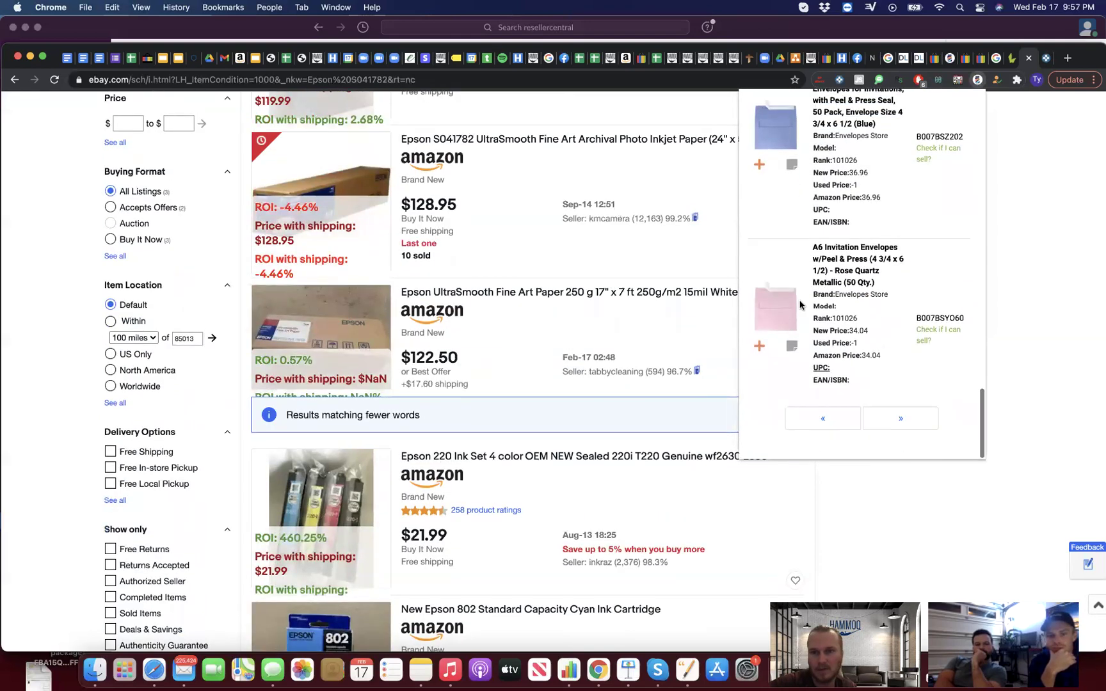
{"action": "left_click", "coordinate": [879, 420]}
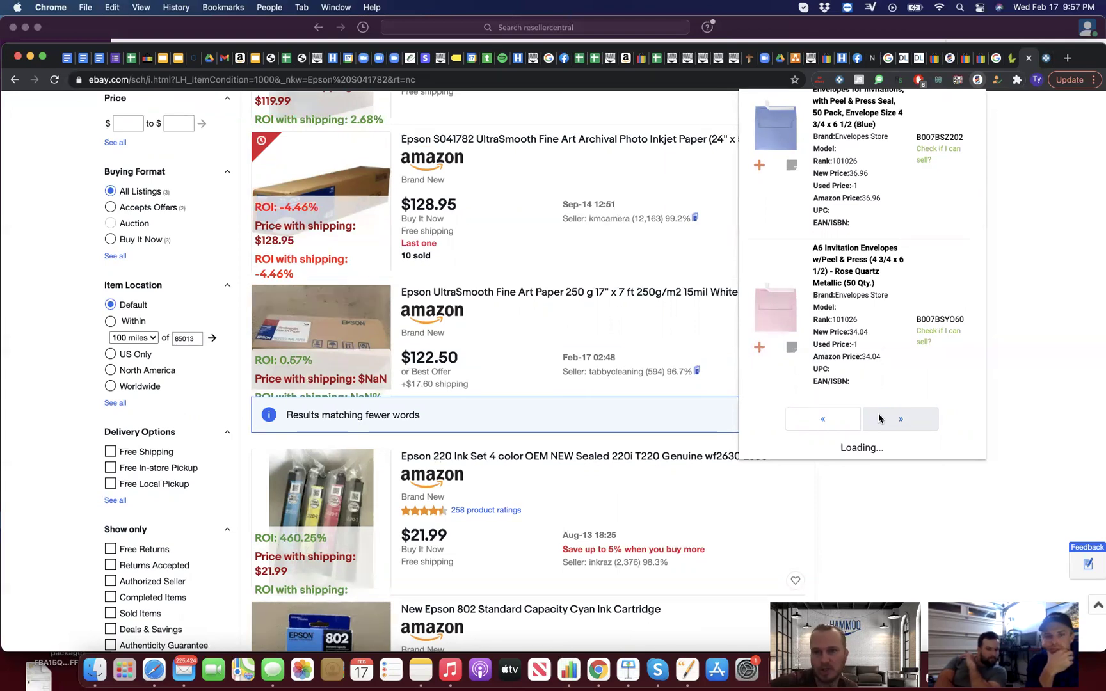
Step: Scan the new LacROI items and advance its results by another page
{"action": "scroll", "coordinate": [842, 291], "scroll_direction": "down", "scroll_amount": 10}
{"action": "scroll", "coordinate": [842, 292], "scroll_direction": "up", "scroll_amount": 10}
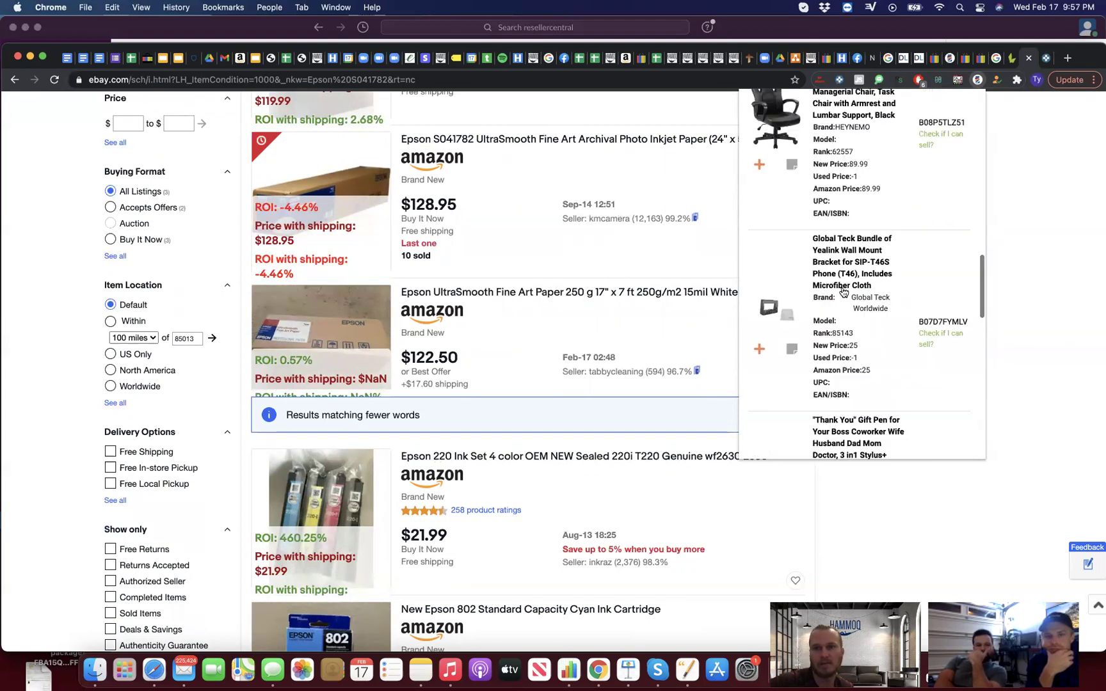
{"action": "scroll", "coordinate": [842, 287], "scroll_direction": "up", "scroll_amount": 5}
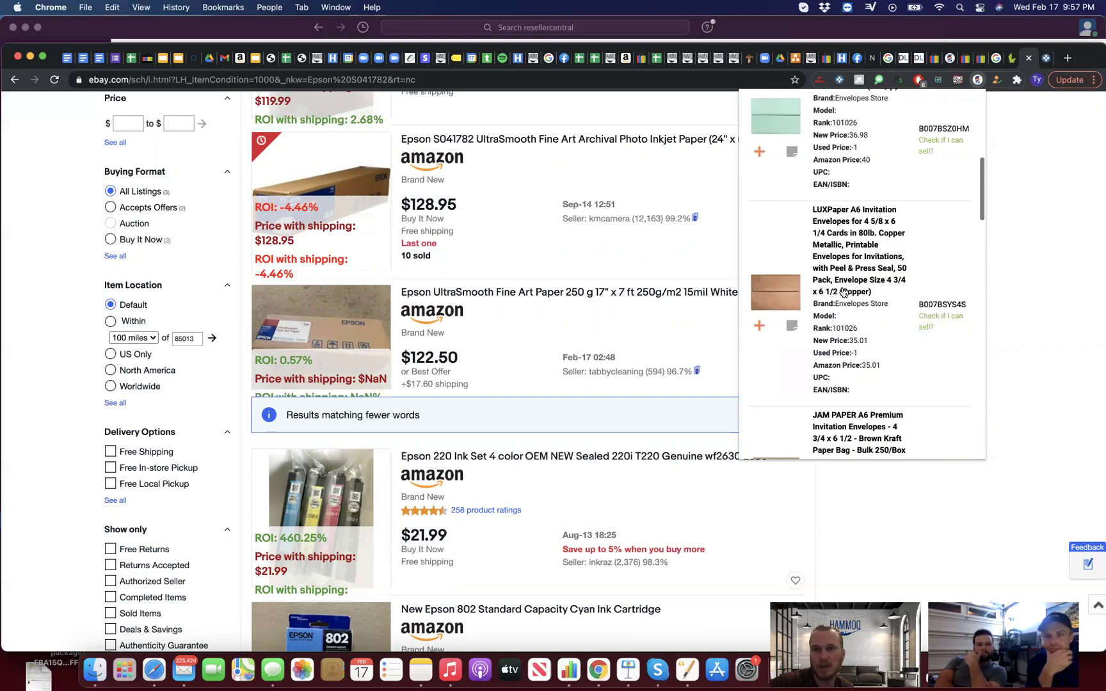
{"action": "scroll", "coordinate": [870, 358], "scroll_direction": "down", "scroll_amount": 15}
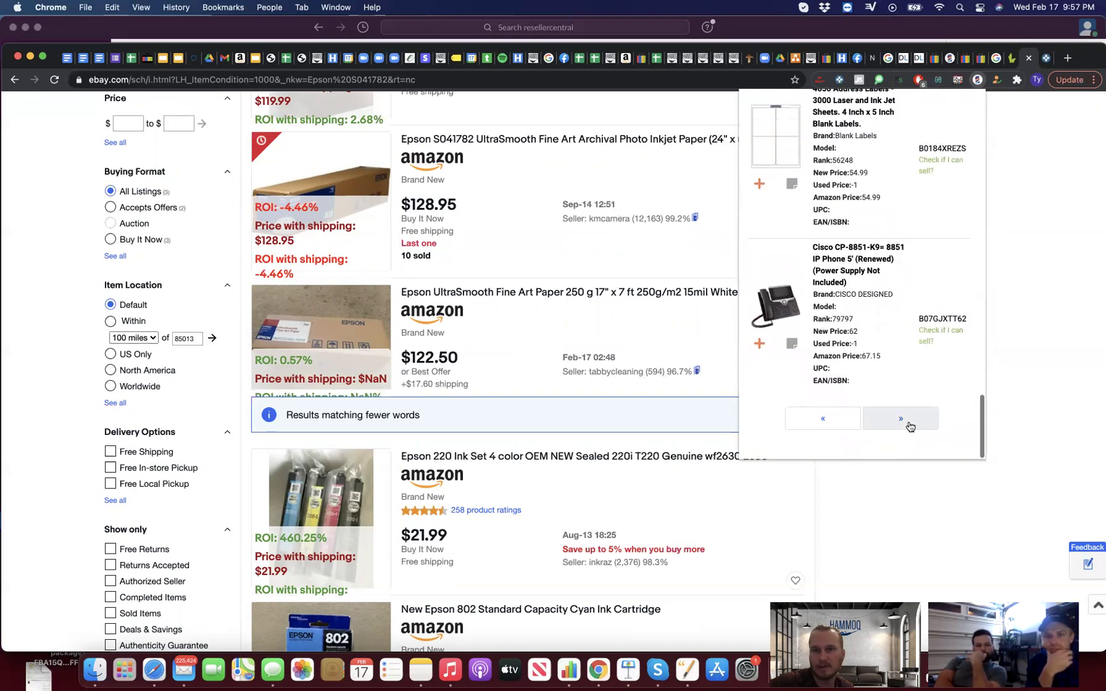
{"action": "mouse_move", "coordinate": [850, 298]}
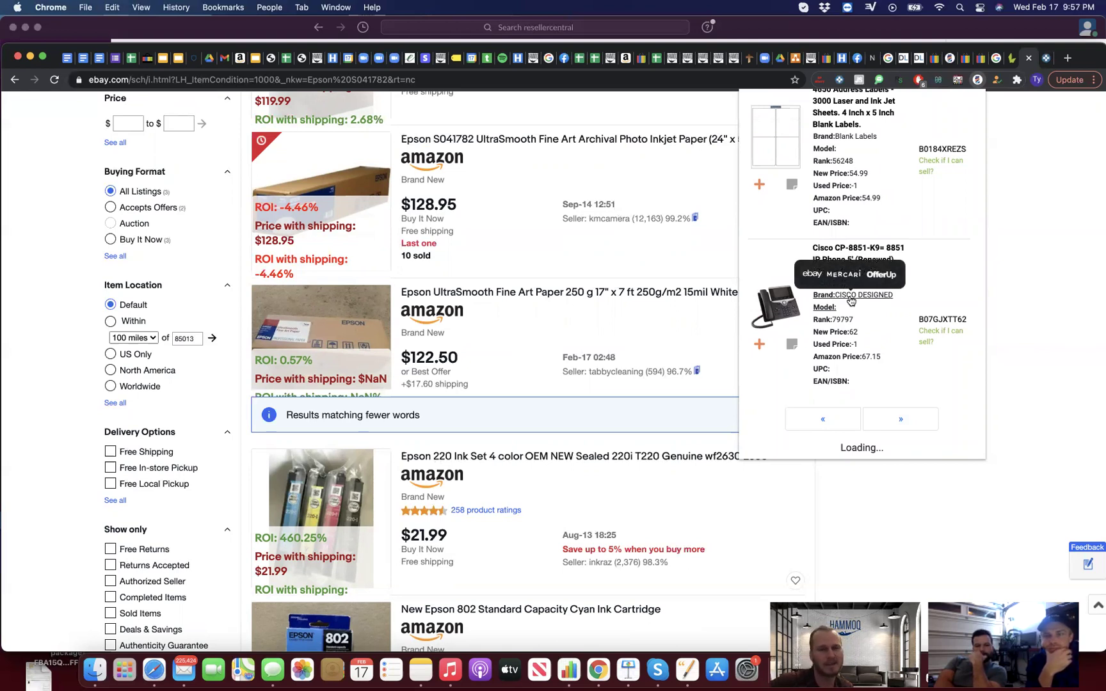
{"action": "scroll", "coordinate": [850, 301], "scroll_direction": "up", "scroll_amount": 5}
{"action": "scroll", "coordinate": [849, 301], "scroll_direction": "up", "scroll_amount": 10}
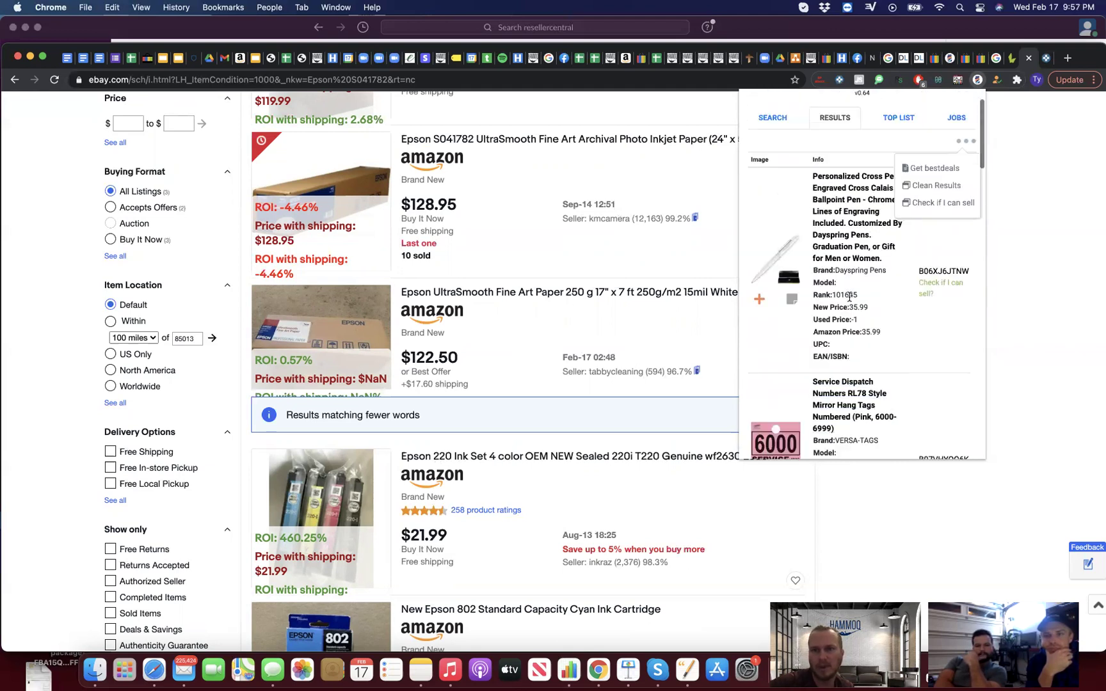
{"action": "scroll", "coordinate": [849, 299], "scroll_direction": "down", "scroll_amount": 2}
{"action": "scroll", "coordinate": [850, 301], "scroll_direction": "down", "scroll_amount": 7}
{"action": "left_click", "coordinate": [921, 421]}
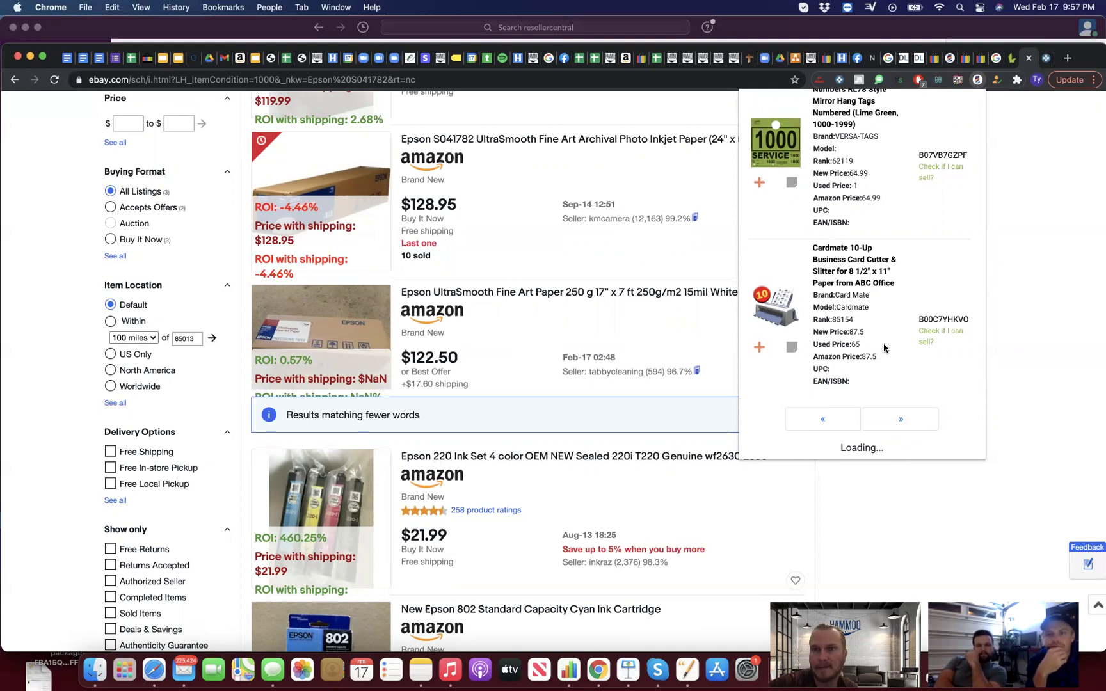
{"action": "scroll", "coordinate": [883, 345], "scroll_direction": "up", "scroll_amount": 4}
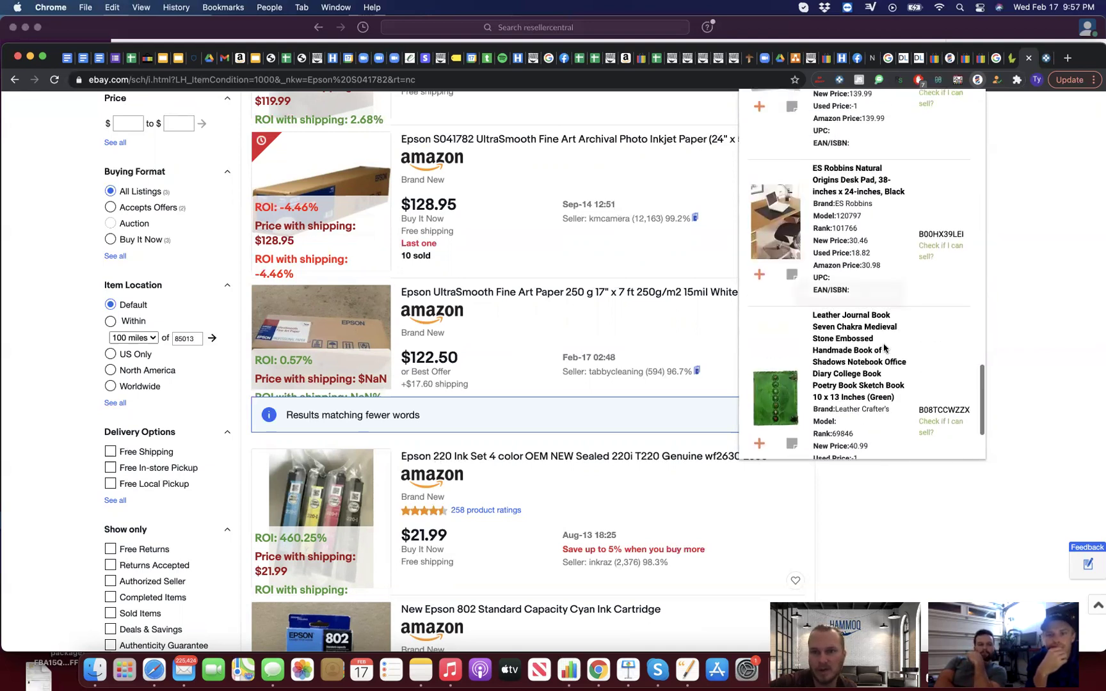
Step: Search eBay for the Epson WorkForce Pro WF-4734, seeing ROI up to 835.65% at $14.95
{"action": "left_click", "coordinate": [811, 235]}
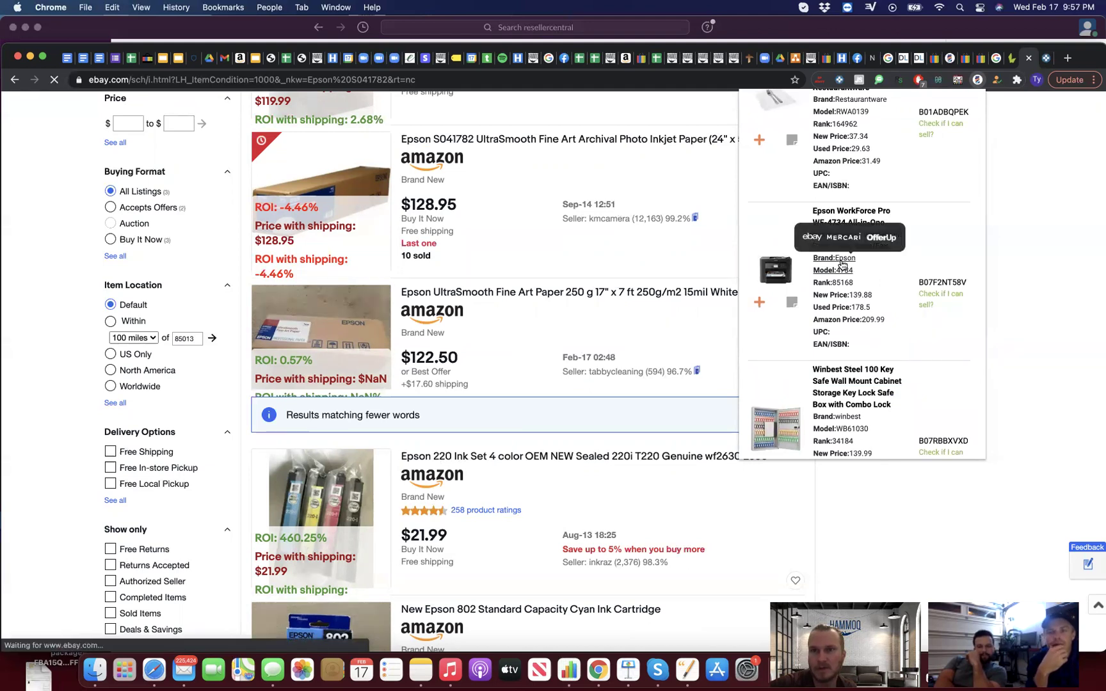
{"action": "scroll", "coordinate": [842, 265], "scroll_direction": "up", "scroll_amount": 3}
{"action": "key", "text": "space"}
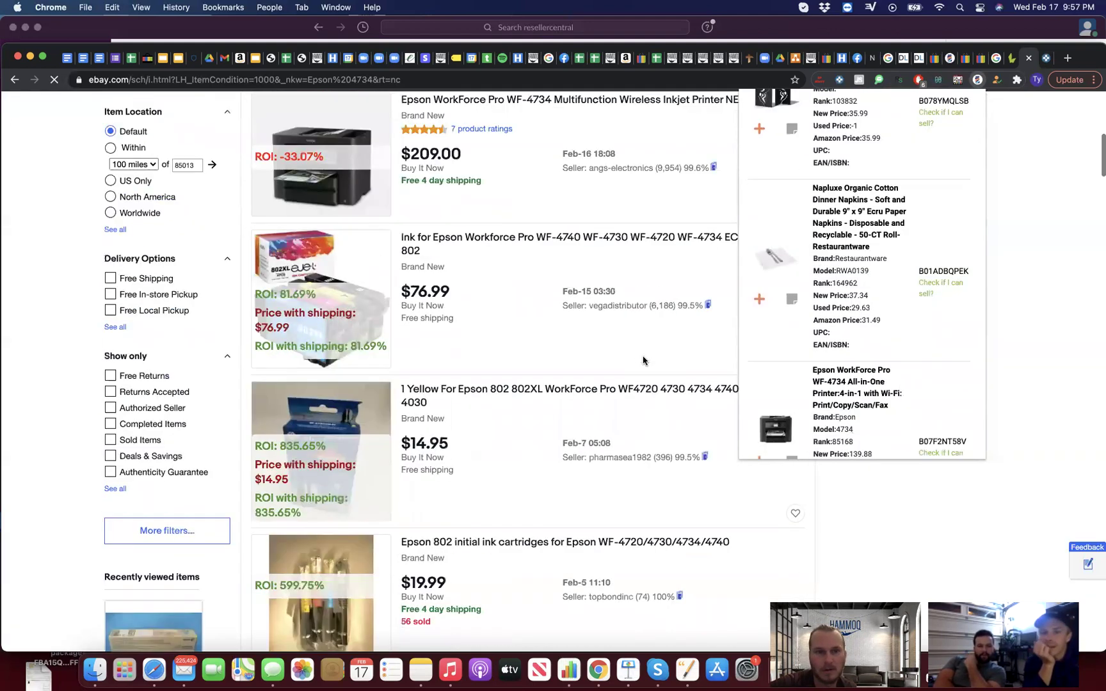
{"action": "scroll", "coordinate": [911, 282], "scroll_direction": "up", "scroll_amount": 8}
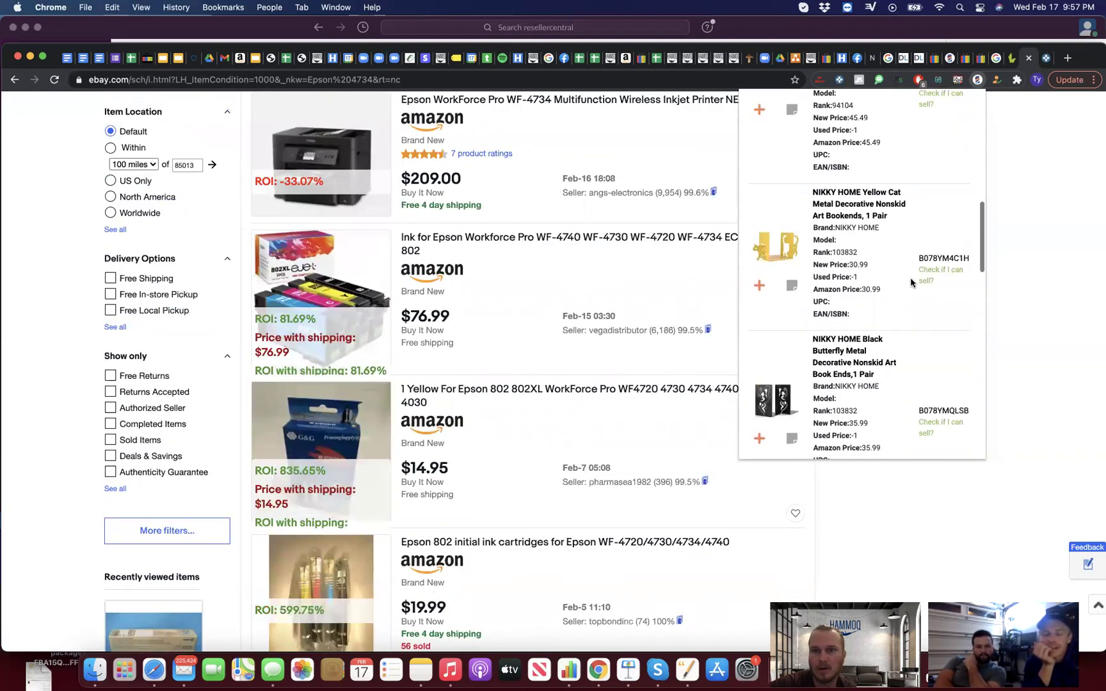
{"action": "scroll", "coordinate": [911, 282], "scroll_direction": "up", "scroll_amount": 10}
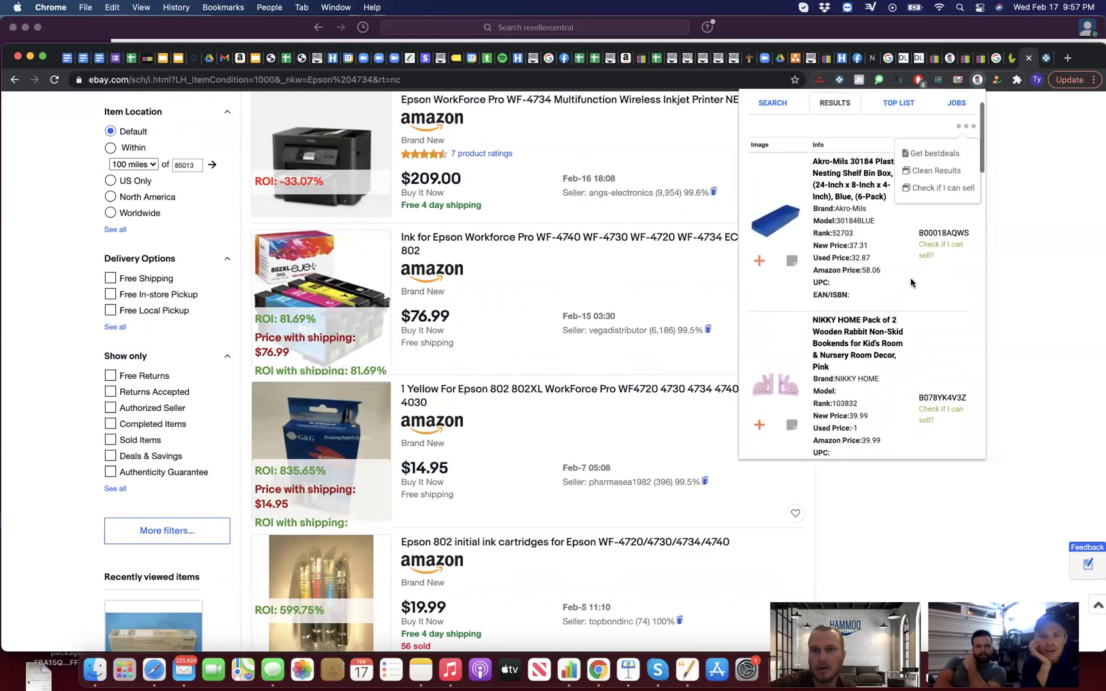
Step: Load LacROI's next page and search eBay for the Panasonic KX-T7730B telephone
{"action": "scroll", "coordinate": [910, 282], "scroll_direction": "down", "scroll_amount": 3}
{"action": "left_click", "coordinate": [924, 422]}
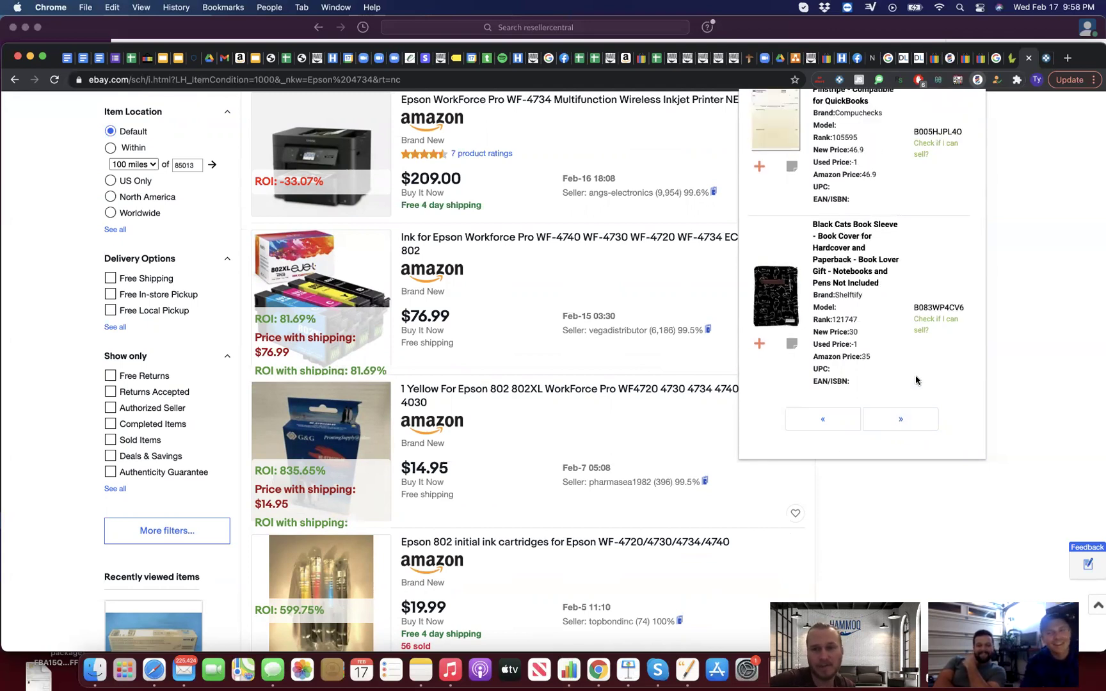
{"action": "scroll", "coordinate": [916, 380], "scroll_direction": "up", "scroll_amount": 3}
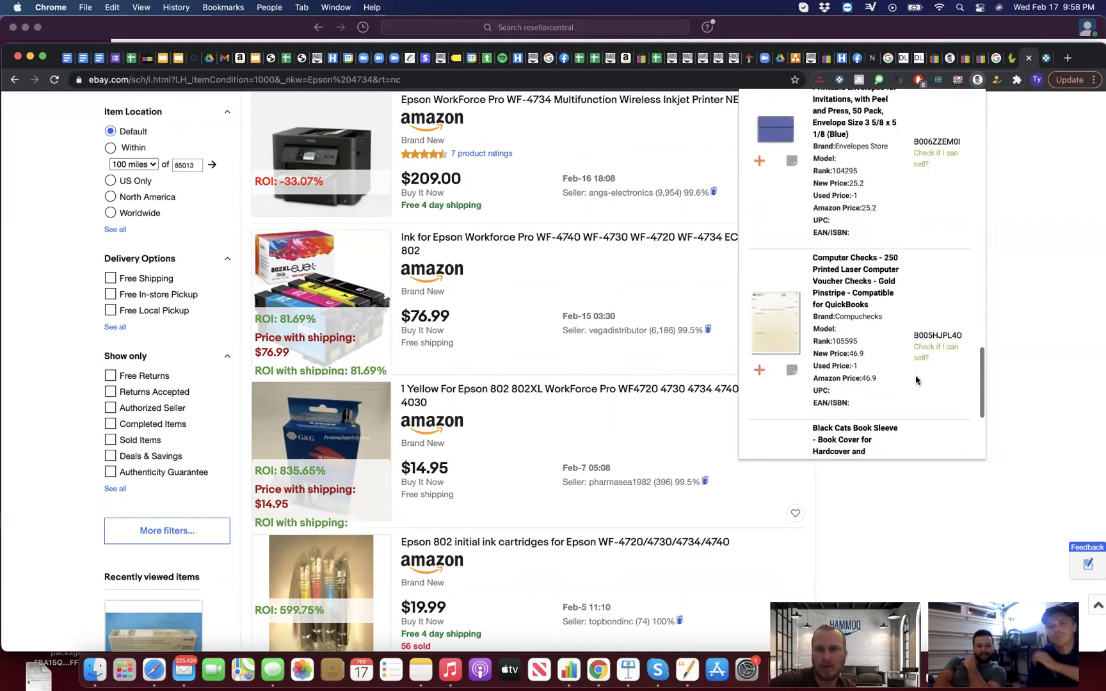
{"action": "scroll", "coordinate": [916, 380], "scroll_direction": "up", "scroll_amount": 5}
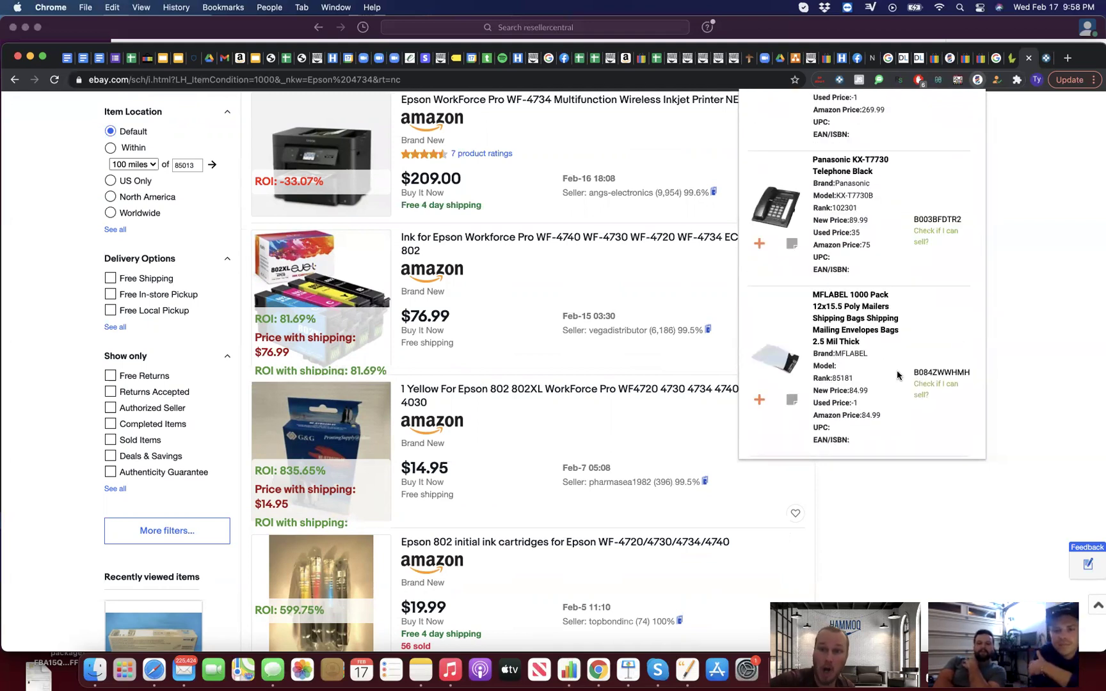
{"action": "scroll", "coordinate": [896, 375], "scroll_direction": "up", "scroll_amount": 1}
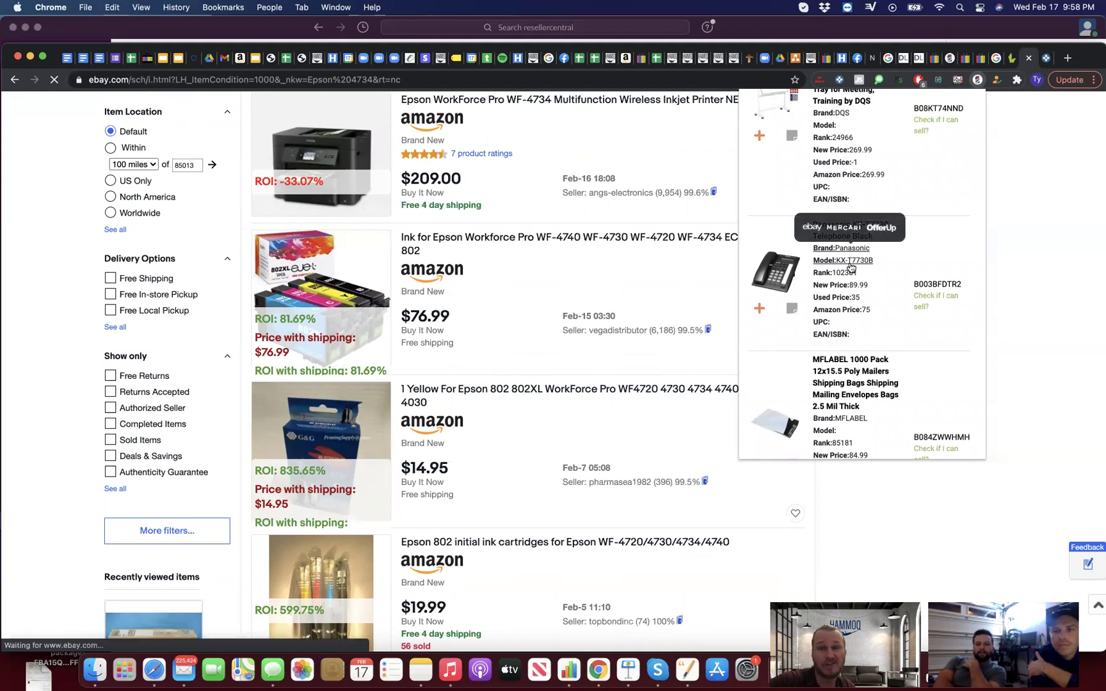
{"action": "left_click", "coordinate": [851, 267]}
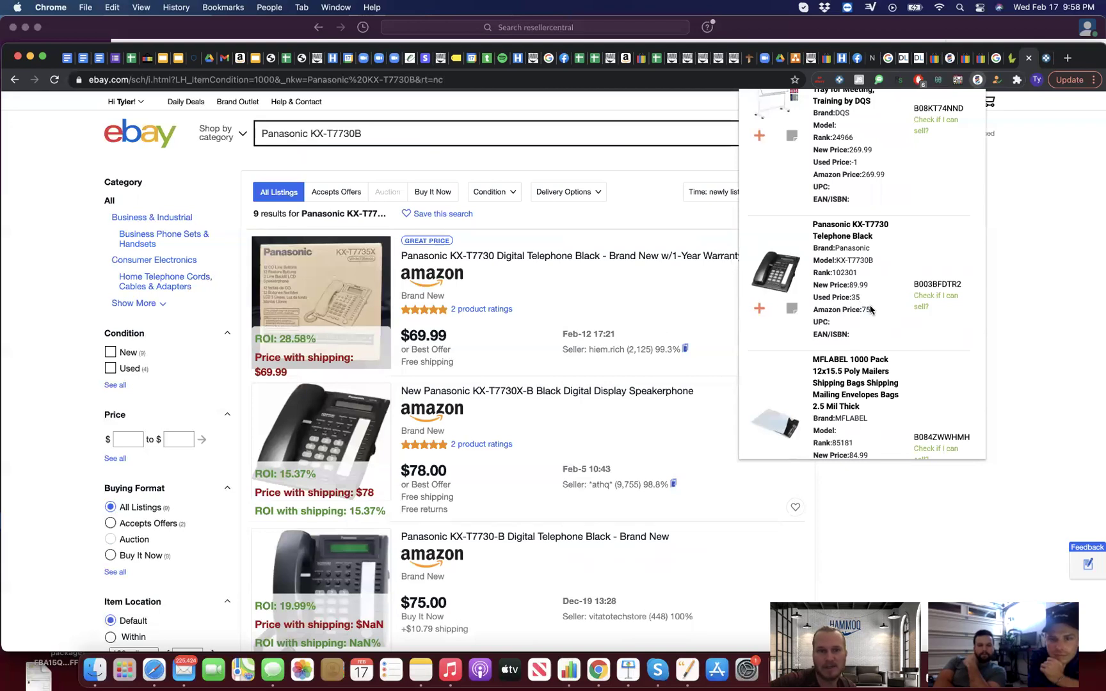
Step: Review Panasonic KX-T7730B ROI: 28.58% at $69.99, 15.37% at $78.00, 19.99% at $75.00
{"action": "scroll", "coordinate": [574, 398], "scroll_direction": "down", "scroll_amount": 15}
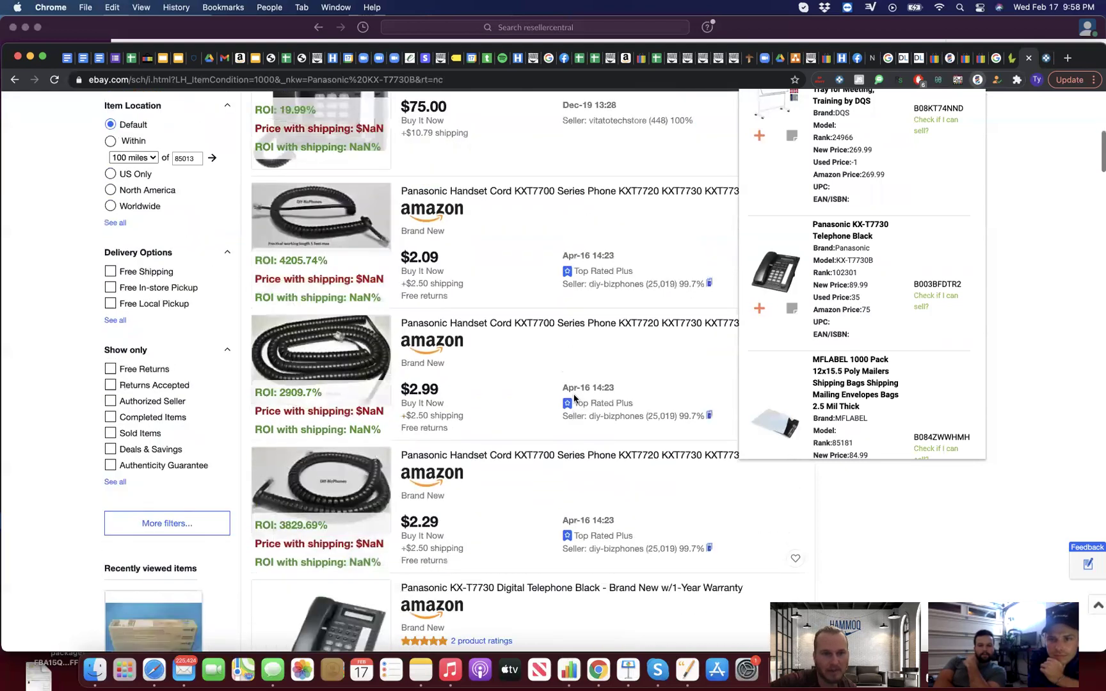
{"action": "scroll", "coordinate": [573, 398], "scroll_direction": "up", "scroll_amount": 15}
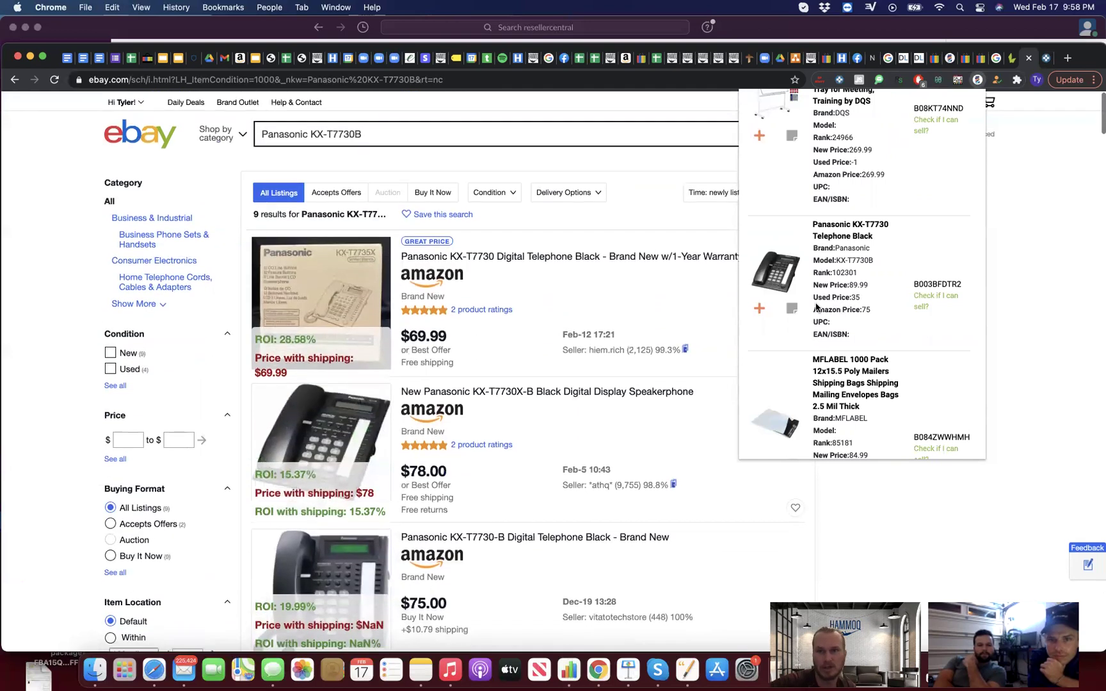
{"action": "scroll", "coordinate": [816, 307], "scroll_direction": "up", "scroll_amount": 3}
{"action": "scroll", "coordinate": [816, 307], "scroll_direction": "up", "scroll_amount": 10}
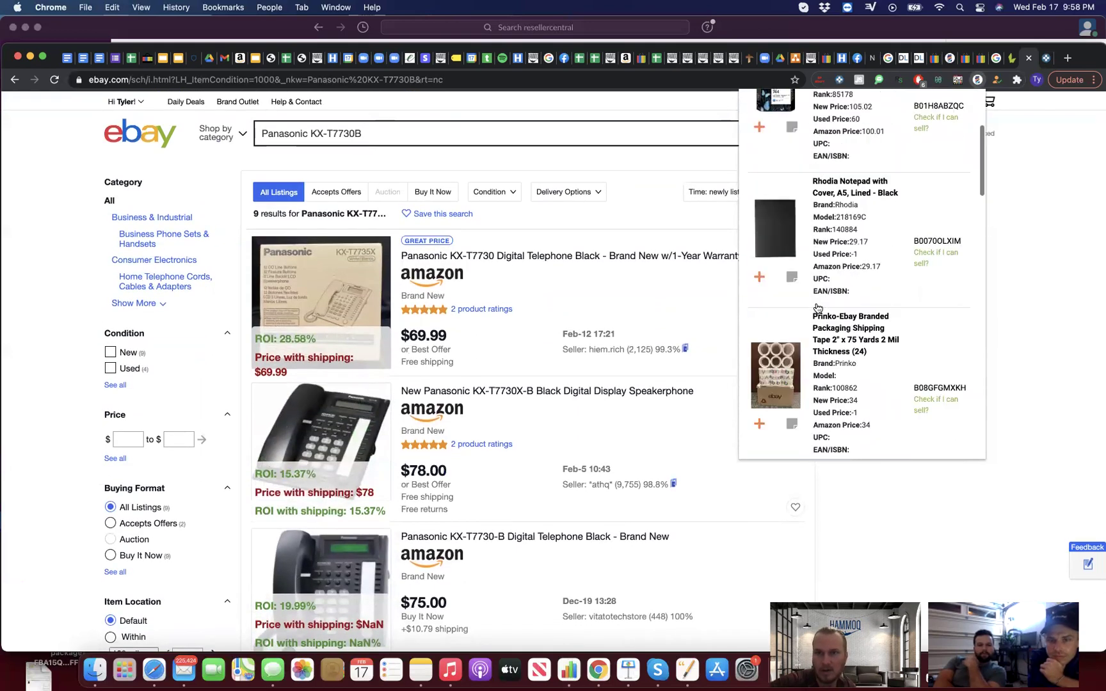
{"action": "scroll", "coordinate": [816, 307], "scroll_direction": "down", "scroll_amount": 10}
Step: Load LacROI's next results page and locate the DYMO 1981698 label printer item
{"action": "left_click", "coordinate": [895, 418]}
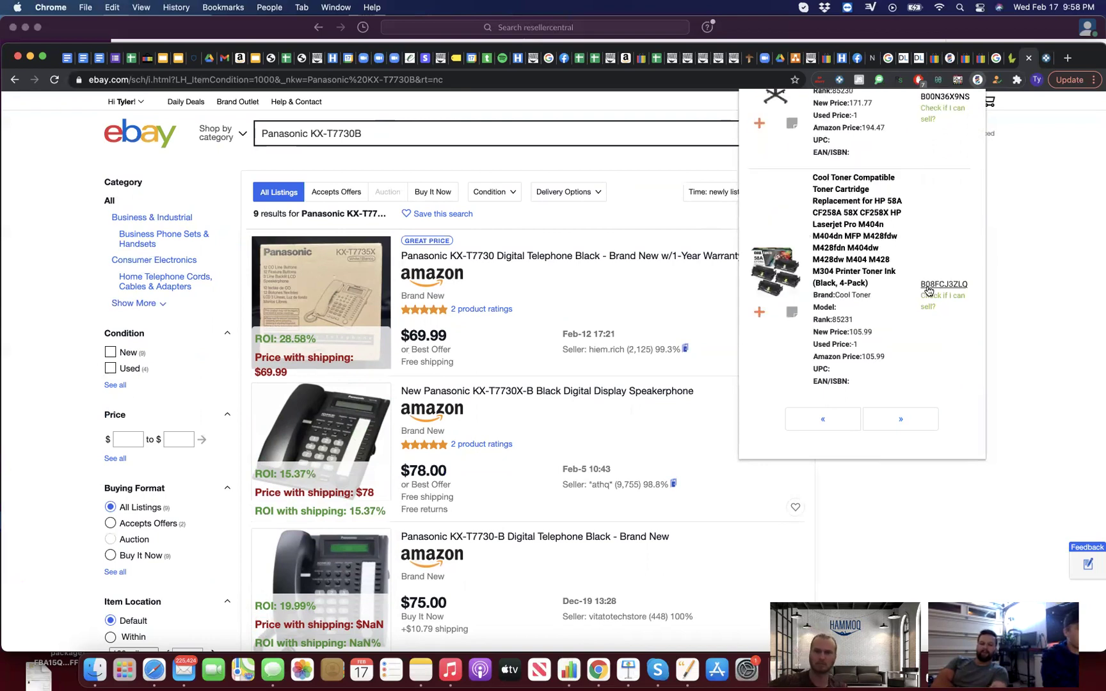
{"action": "mouse_move", "coordinate": [890, 289]}
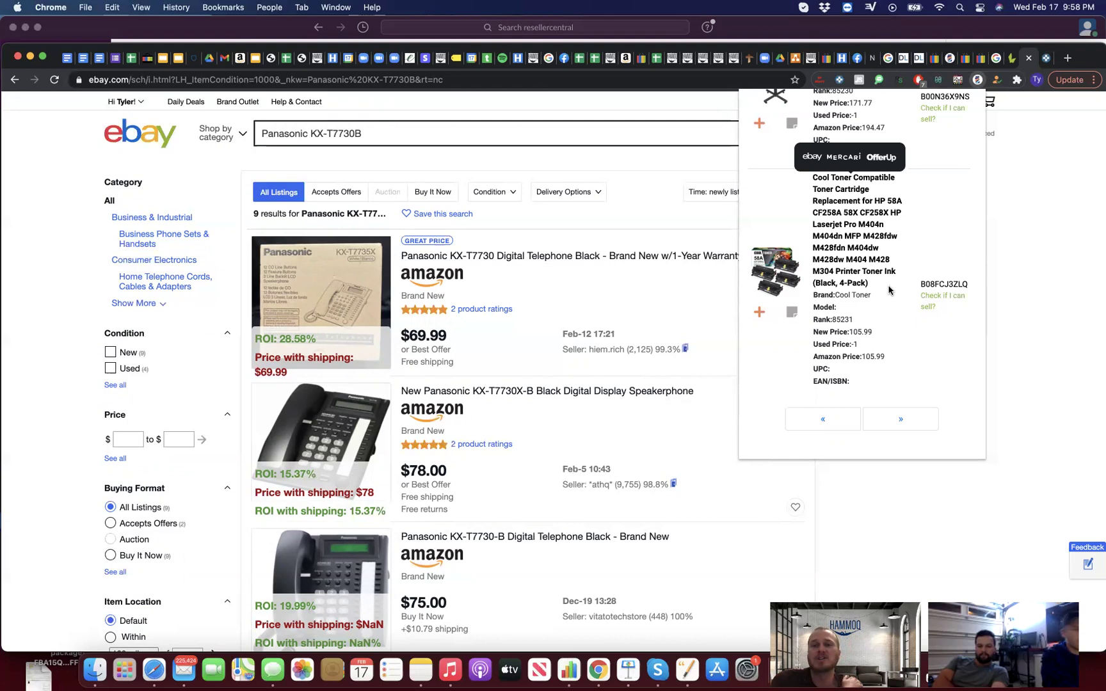
{"action": "scroll", "coordinate": [890, 289], "scroll_direction": "up", "scroll_amount": 3}
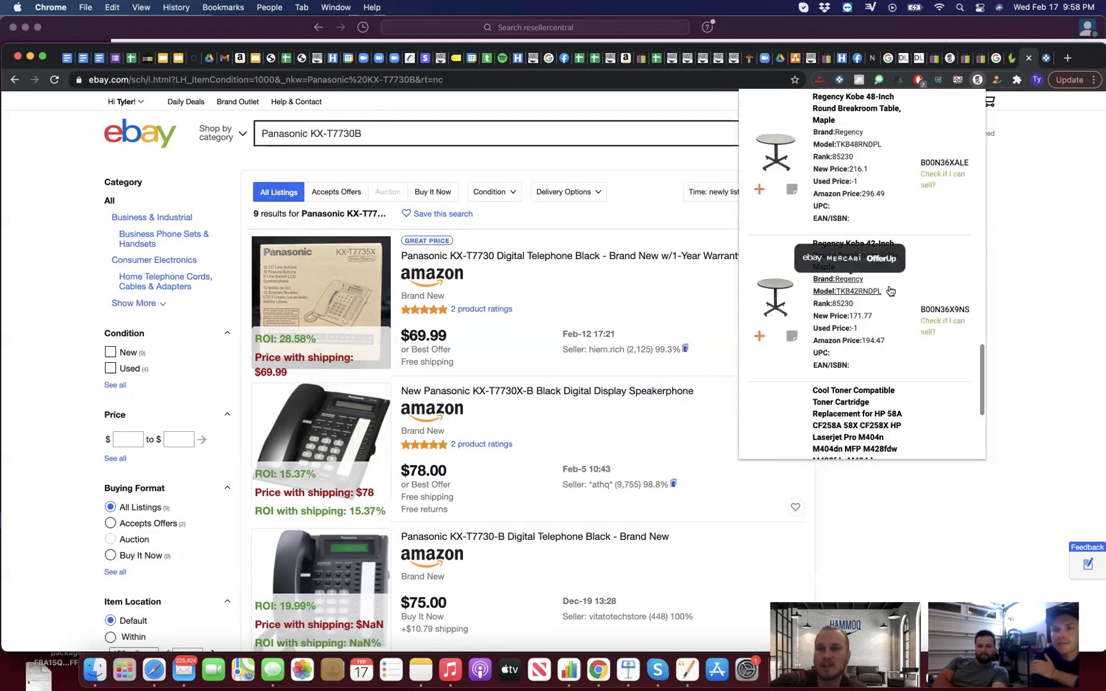
{"action": "scroll", "coordinate": [890, 291], "scroll_direction": "up", "scroll_amount": 8}
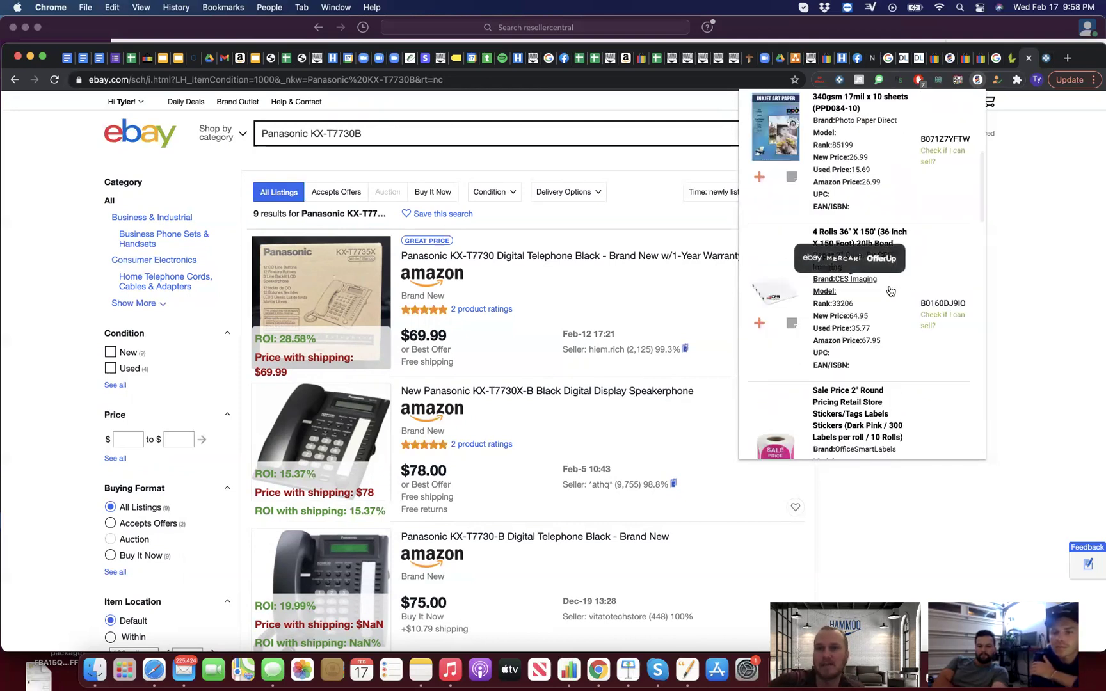
{"action": "scroll", "coordinate": [889, 291], "scroll_direction": "up", "scroll_amount": 5}
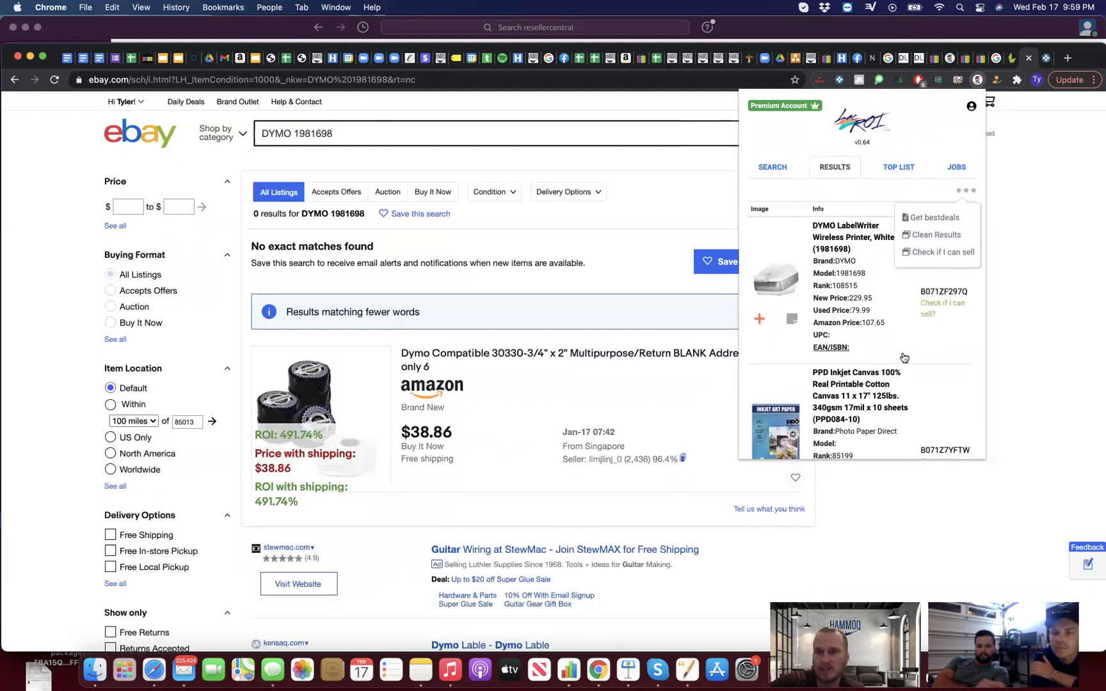
Step: Advance LacROI two pages and search eBay for the Dino-Lite MS22B stand ($170.00, ROI -77.06%)
{"action": "scroll", "coordinate": [903, 357], "scroll_direction": "down", "scroll_amount": 10}
{"action": "left_click", "coordinate": [911, 424]}
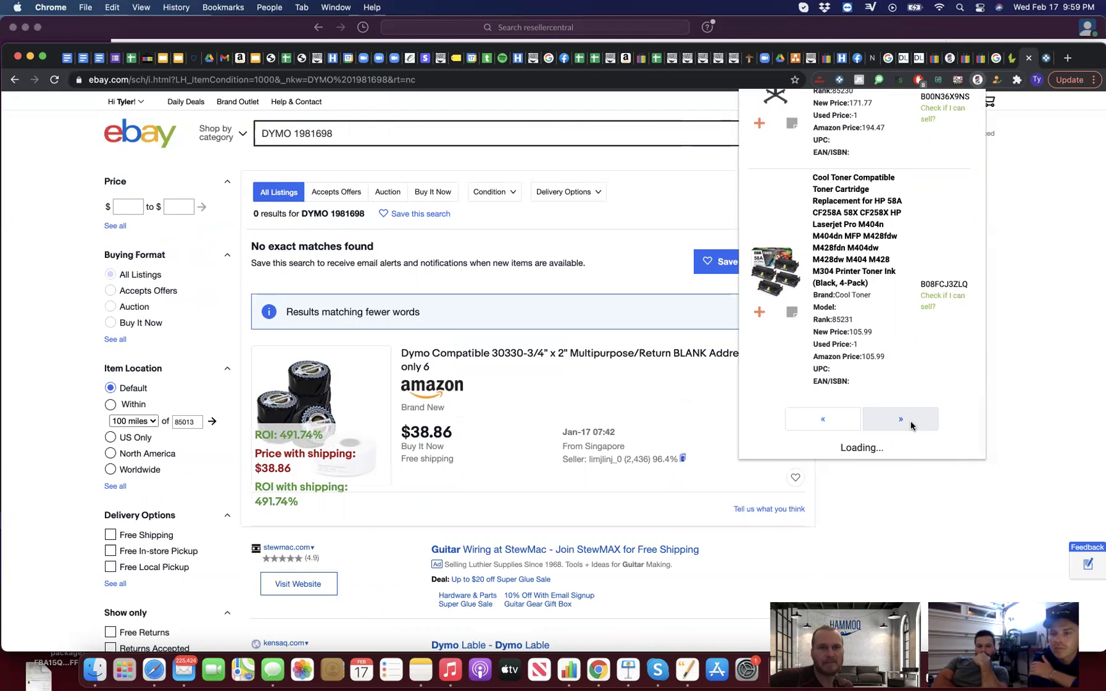
{"action": "scroll", "coordinate": [909, 426], "scroll_direction": "up", "scroll_amount": 5}
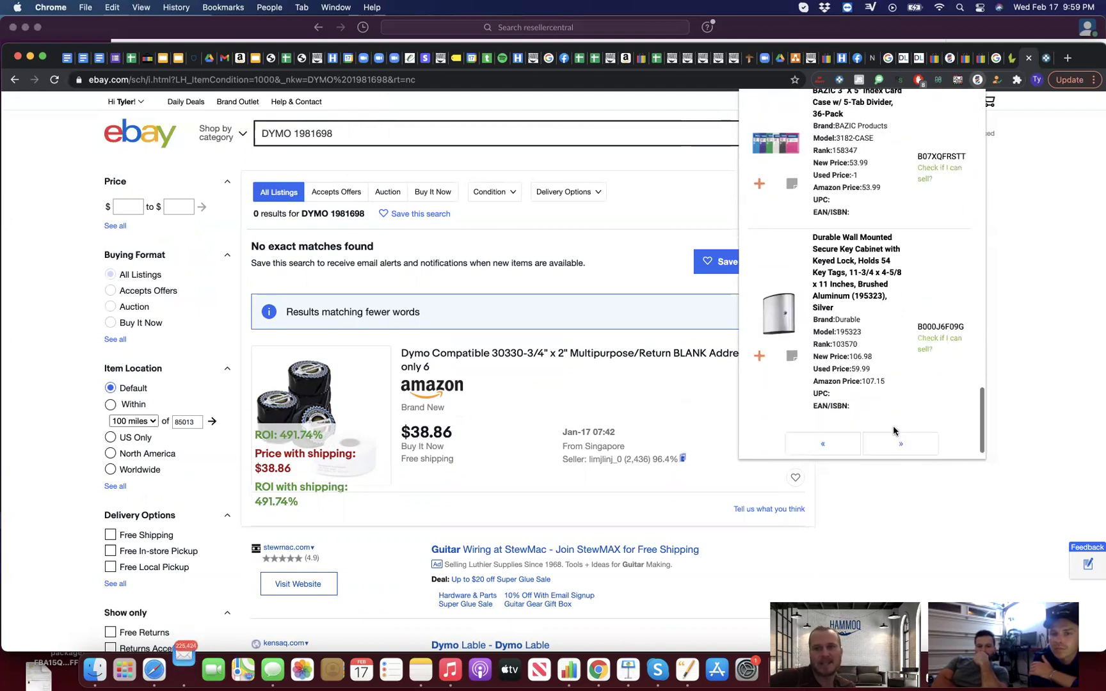
{"action": "scroll", "coordinate": [894, 430], "scroll_direction": "up", "scroll_amount": 10}
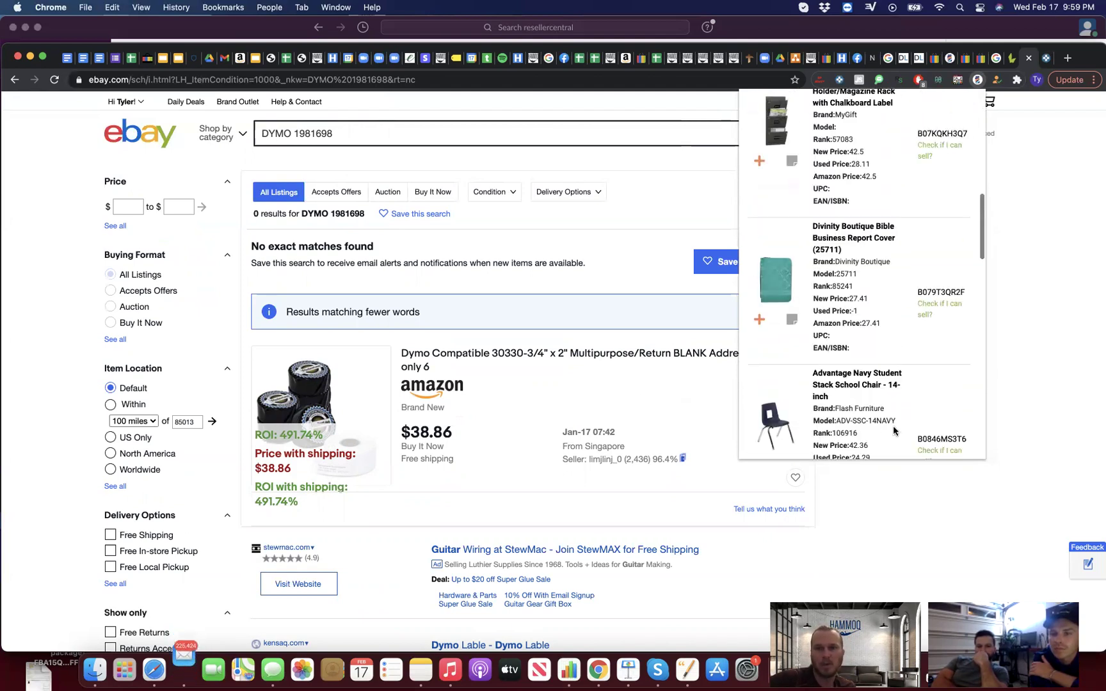
{"action": "scroll", "coordinate": [894, 428], "scroll_direction": "up", "scroll_amount": 5}
{"action": "scroll", "coordinate": [896, 416], "scroll_direction": "down", "scroll_amount": 15}
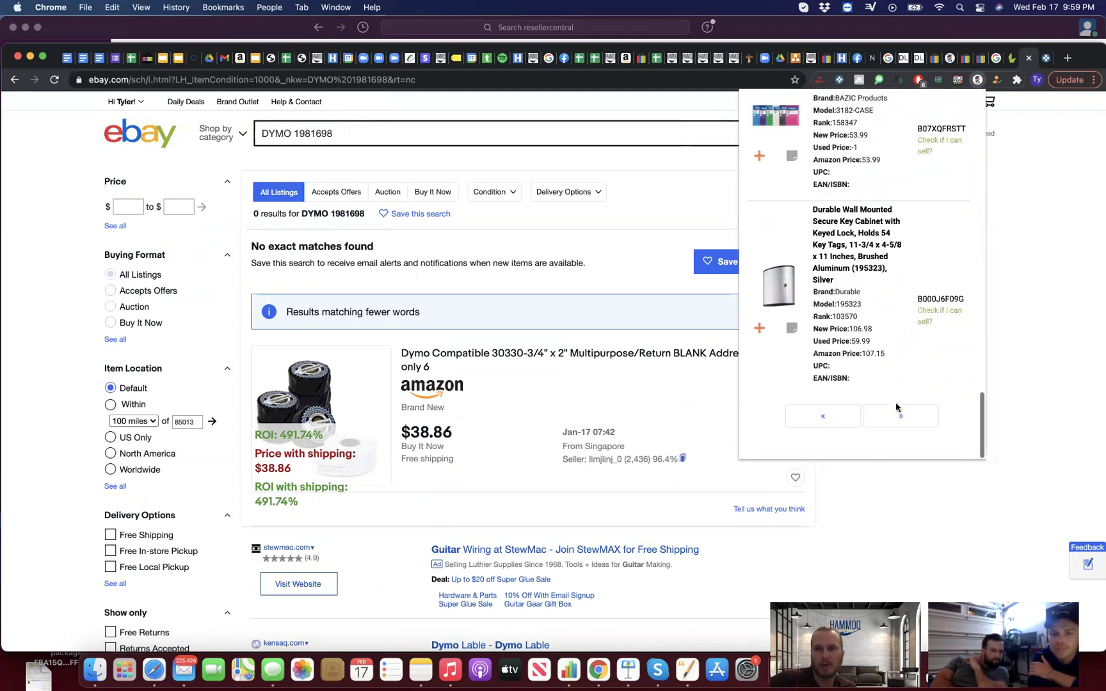
{"action": "left_click", "coordinate": [900, 421]}
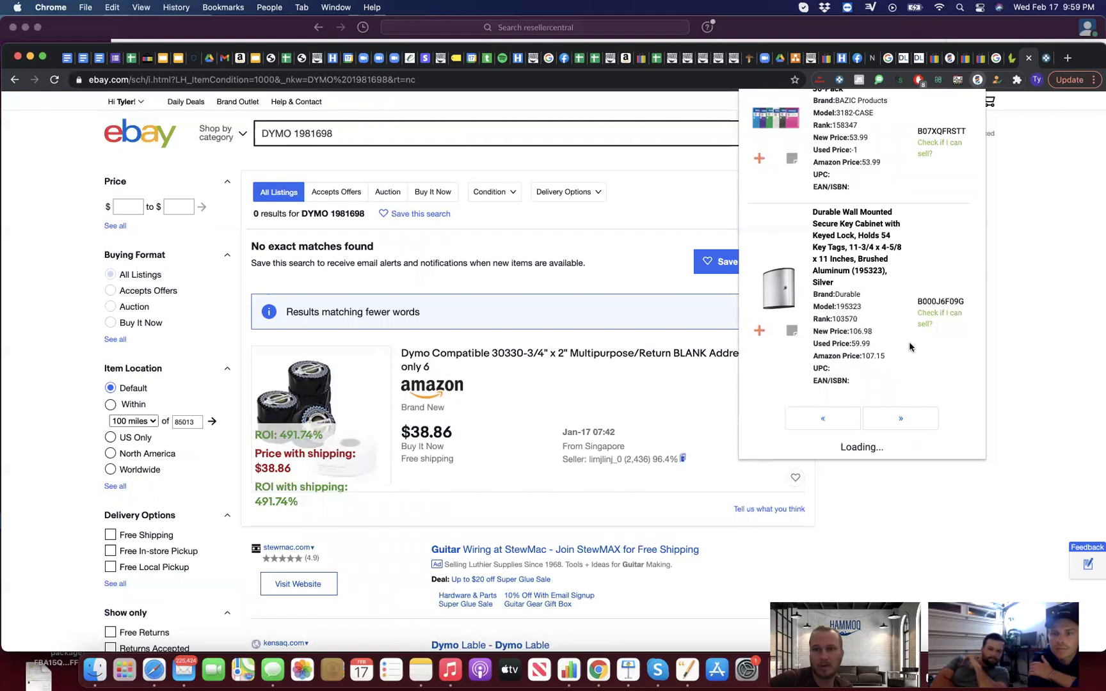
{"action": "mouse_move", "coordinate": [854, 308]}
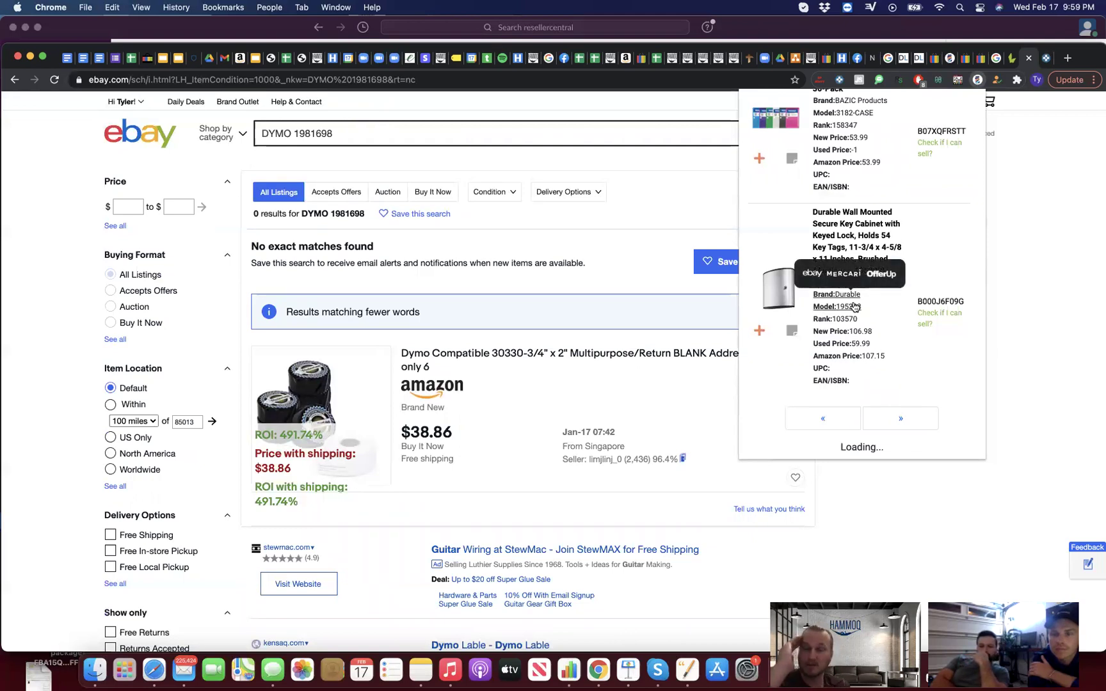
{"action": "scroll", "coordinate": [854, 307], "scroll_direction": "up", "scroll_amount": 10}
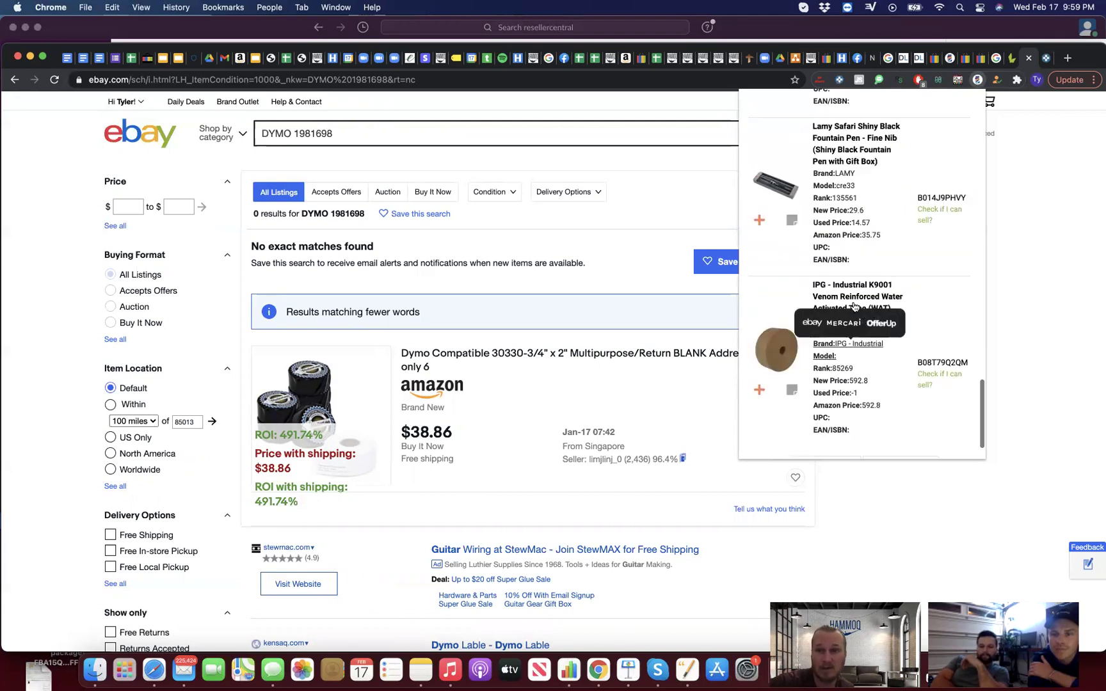
{"action": "scroll", "coordinate": [854, 307], "scroll_direction": "up", "scroll_amount": 5}
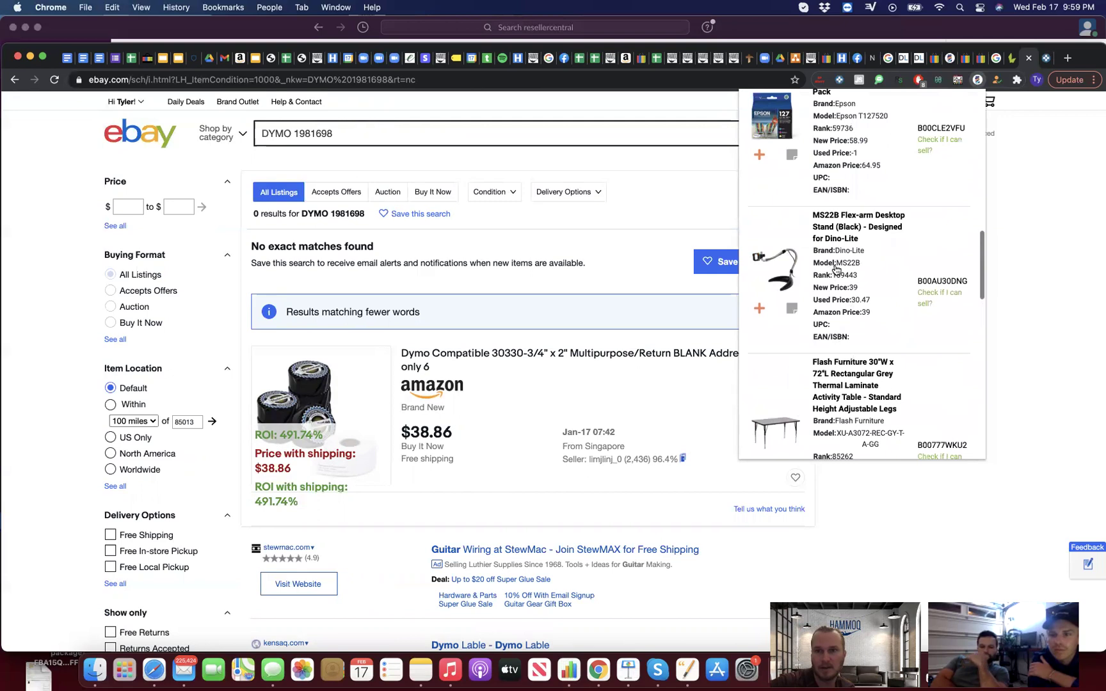
{"action": "left_click", "coordinate": [835, 267]}
{"action": "scroll", "coordinate": [836, 250], "scroll_direction": "up", "scroll_amount": 2}
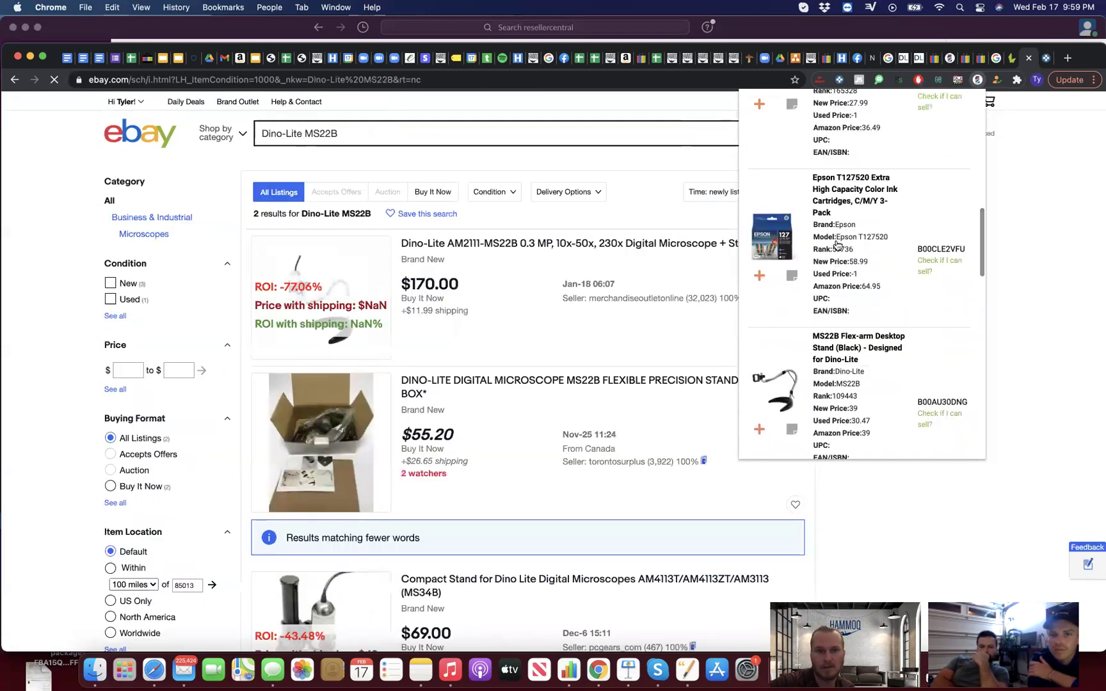
Step: Search eBay for the Epson T127520 cartridges and compare ROI across the 72 listings (up to 96.7%)
{"action": "left_click", "coordinate": [836, 245]}
{"action": "scroll", "coordinate": [836, 245], "scroll_direction": "up", "scroll_amount": 3}
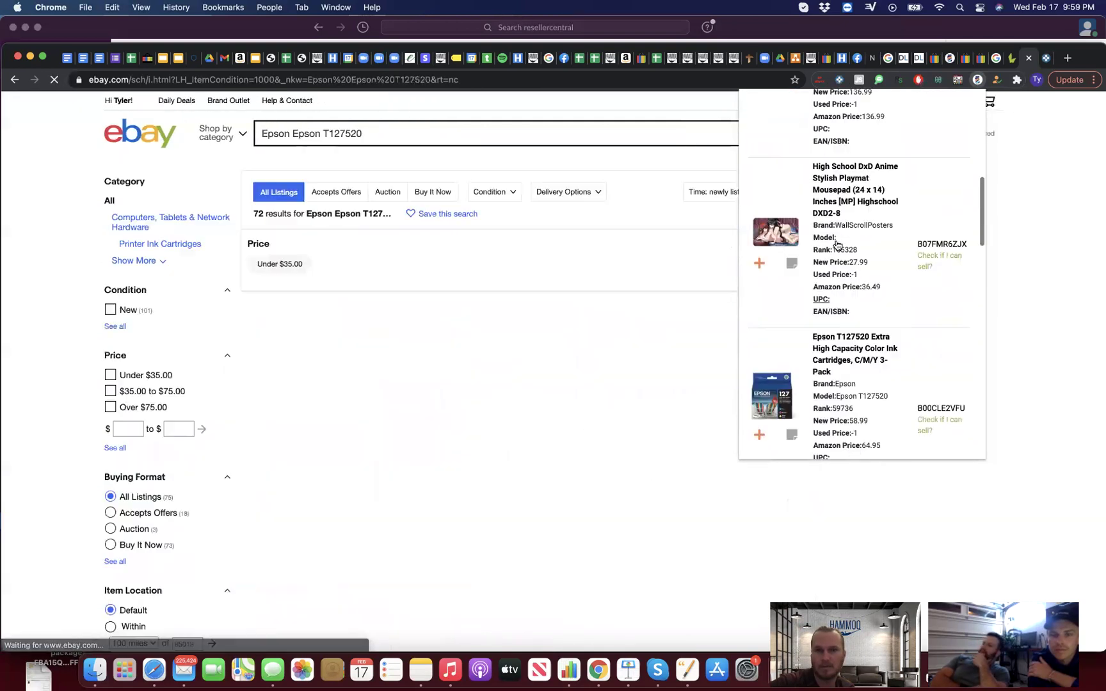
{"action": "mouse_move", "coordinate": [836, 243]}
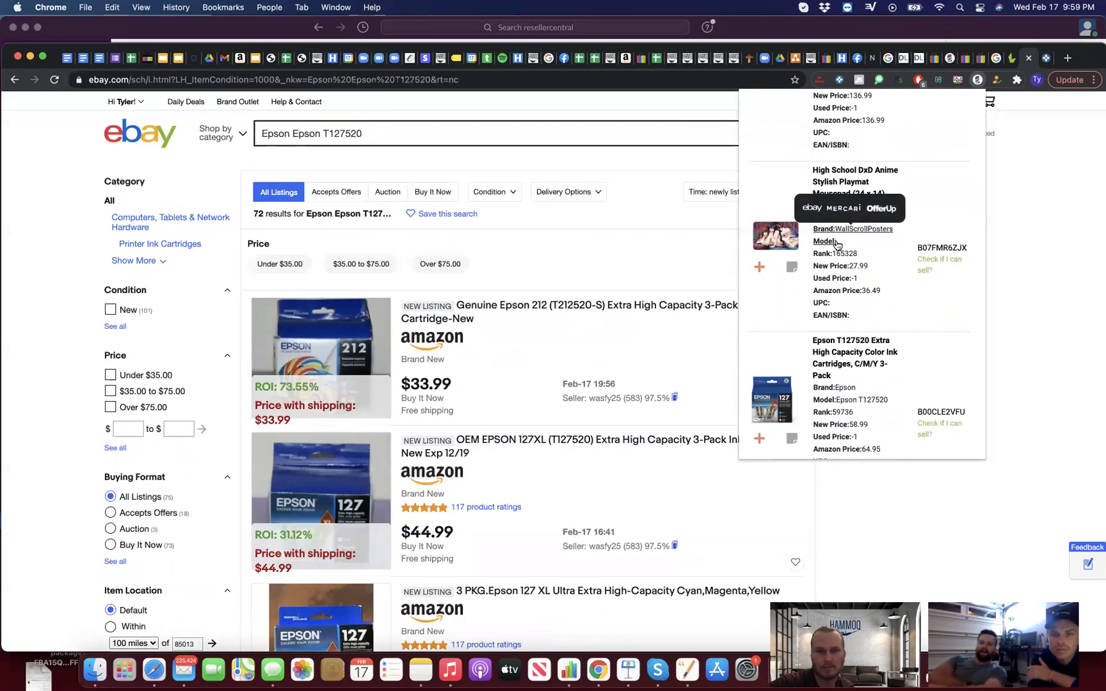
{"action": "scroll", "coordinate": [545, 540], "scroll_direction": "down", "scroll_amount": 1}
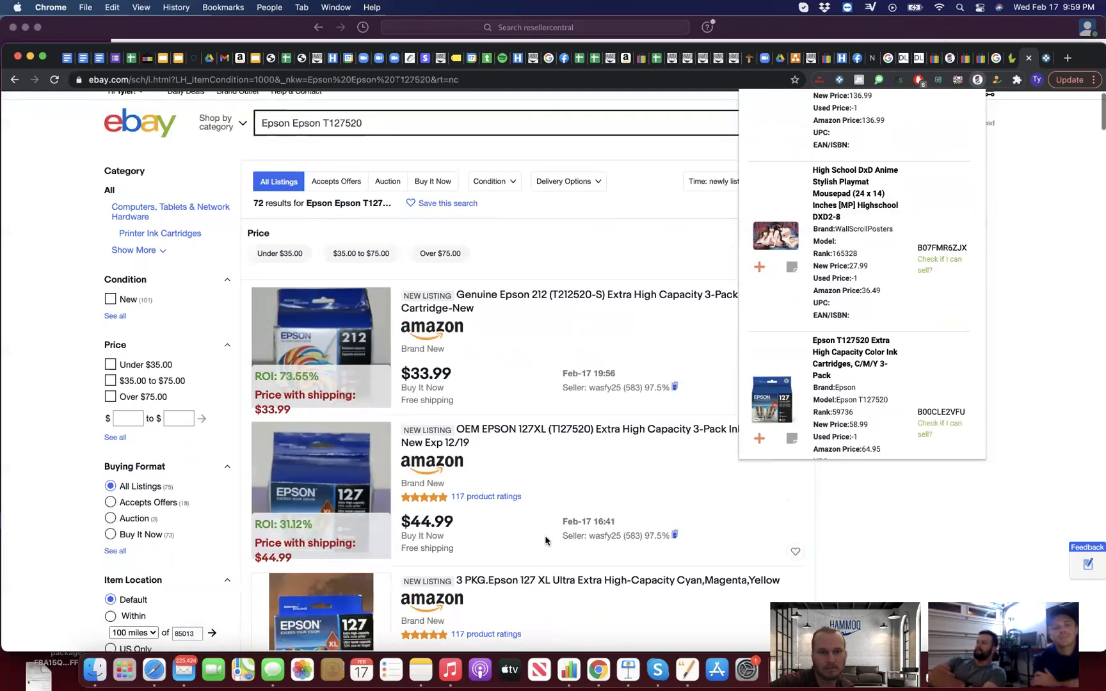
{"action": "scroll", "coordinate": [545, 541], "scroll_direction": "down", "scroll_amount": 1}
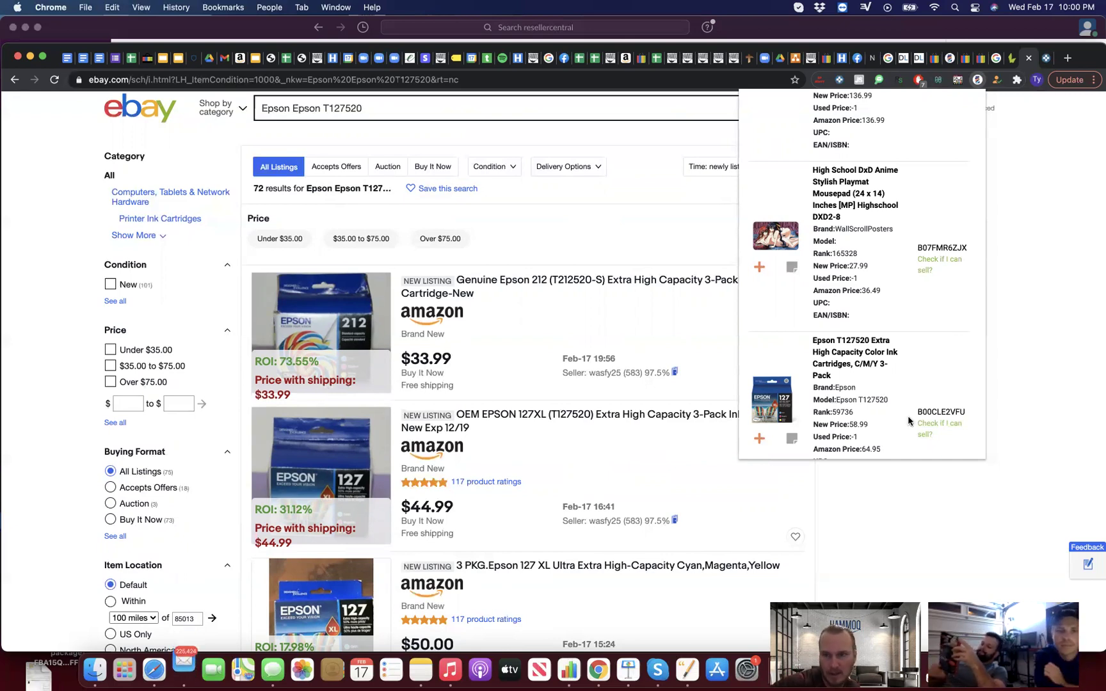
{"action": "scroll", "coordinate": [883, 409], "scroll_direction": "down", "scroll_amount": 2}
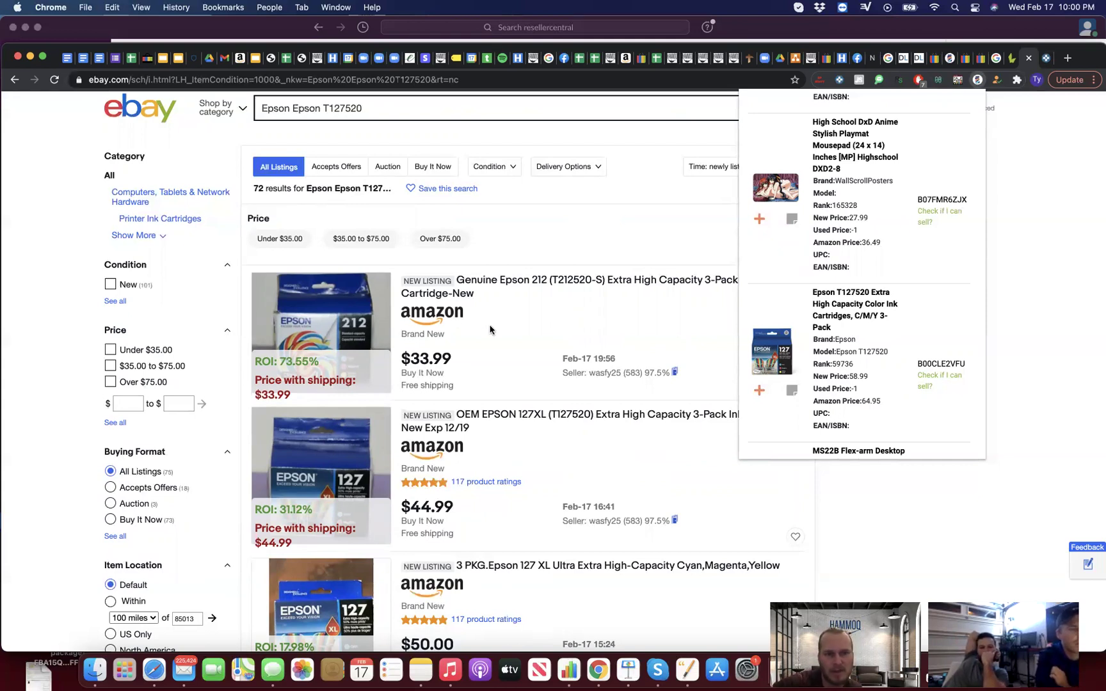
{"action": "scroll", "coordinate": [490, 329], "scroll_direction": "down", "scroll_amount": 10}
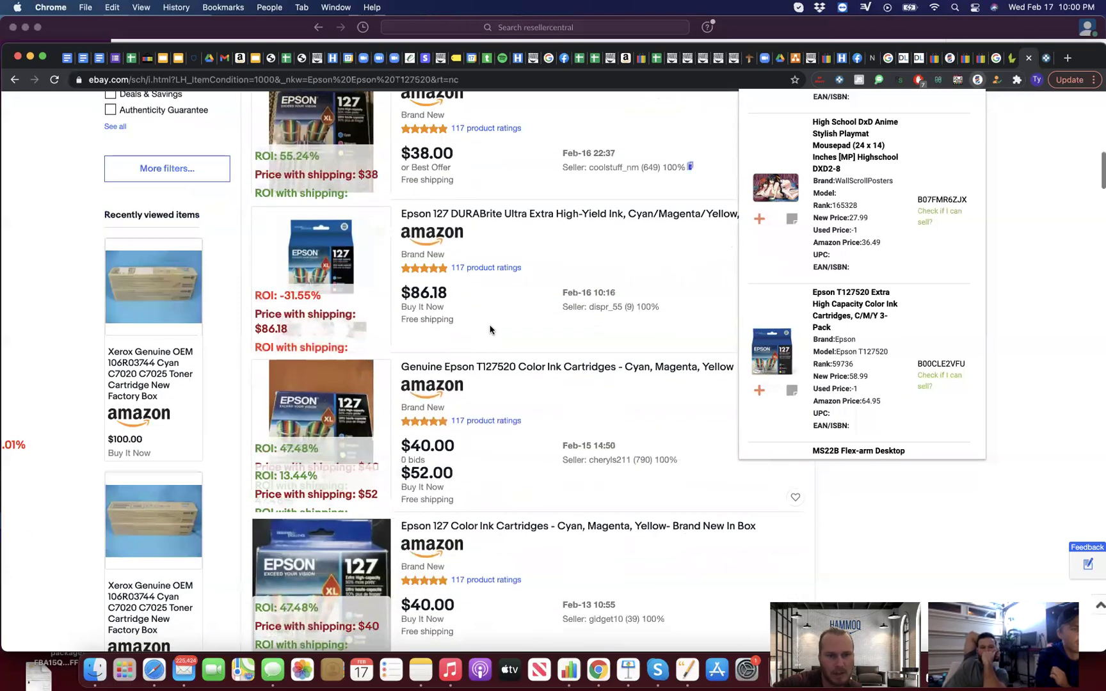
{"action": "scroll", "coordinate": [490, 329], "scroll_direction": "down", "scroll_amount": 15}
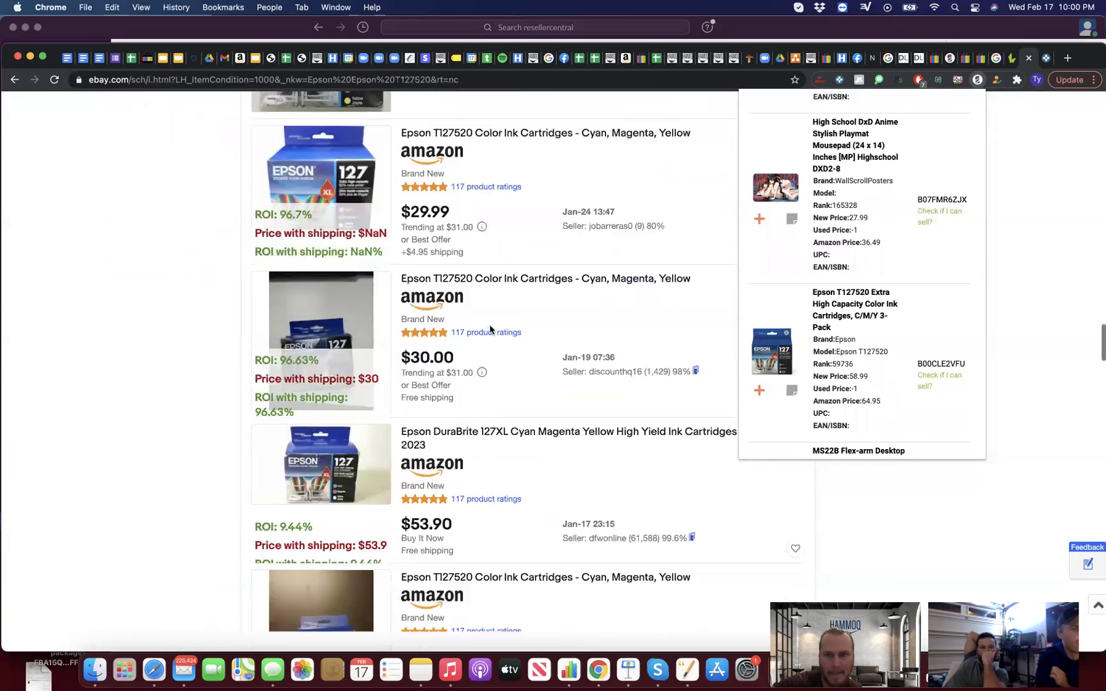
{"action": "scroll", "coordinate": [490, 330], "scroll_direction": "down", "scroll_amount": 5}
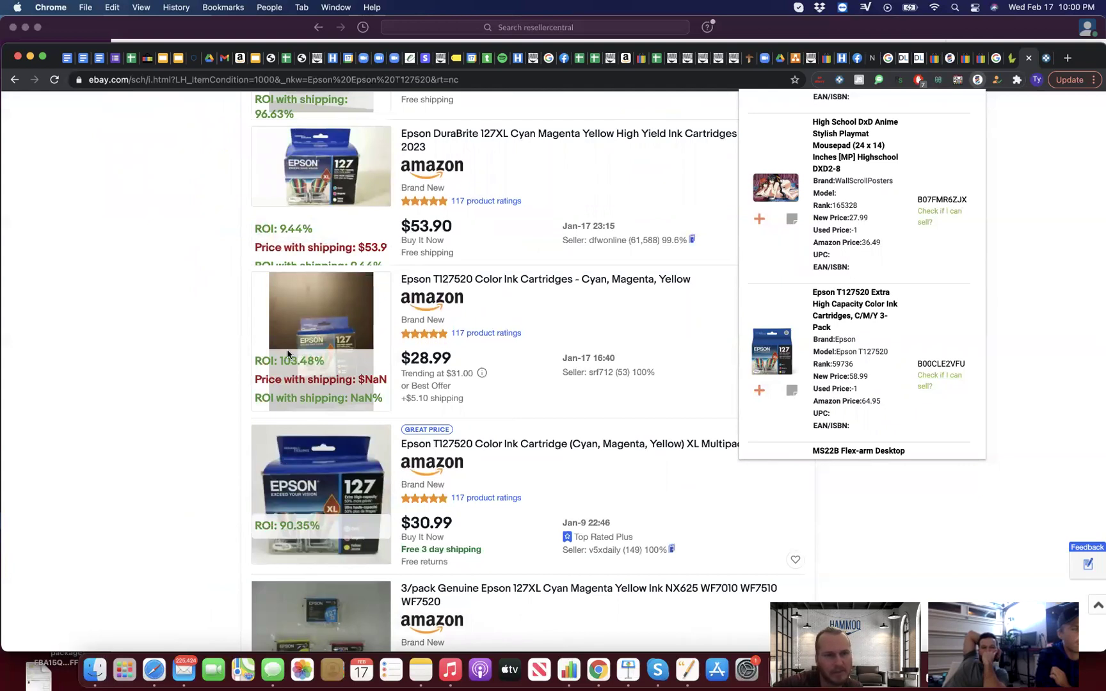
Step: Open the Amazon page for ASIN B00CLE2VFU and review its Jungle Scout, Keepa and LacROI data
{"action": "left_click", "coordinate": [939, 364]}
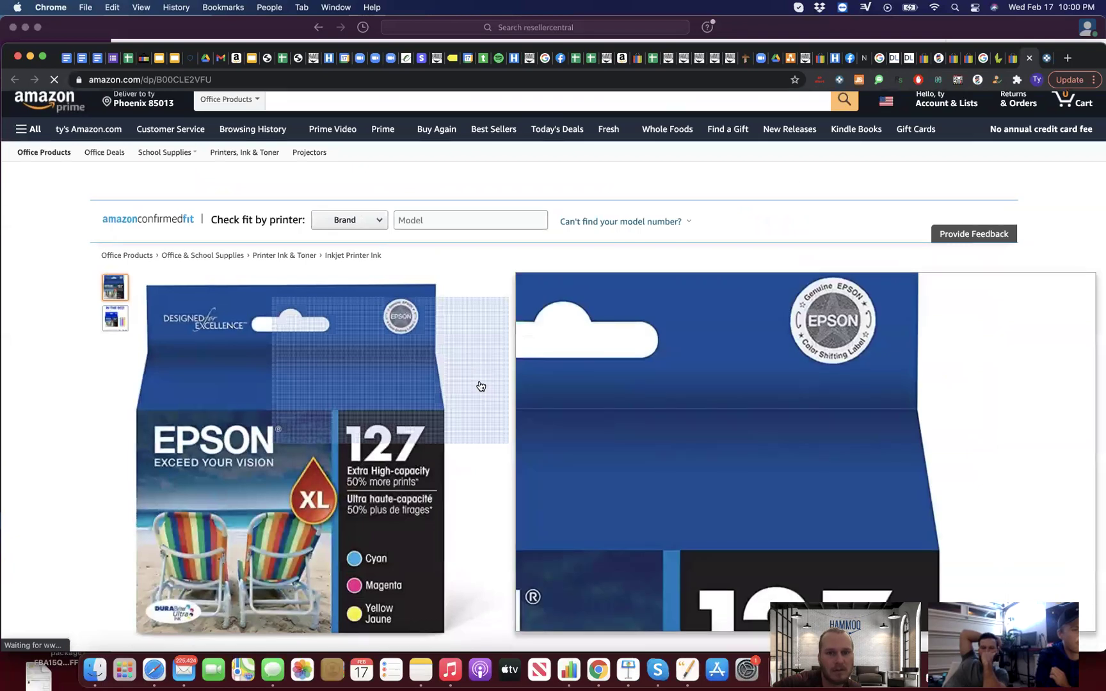
{"action": "scroll", "coordinate": [794, 420], "scroll_direction": "down", "scroll_amount": 2}
{"action": "scroll", "coordinate": [795, 417], "scroll_direction": "down", "scroll_amount": 5}
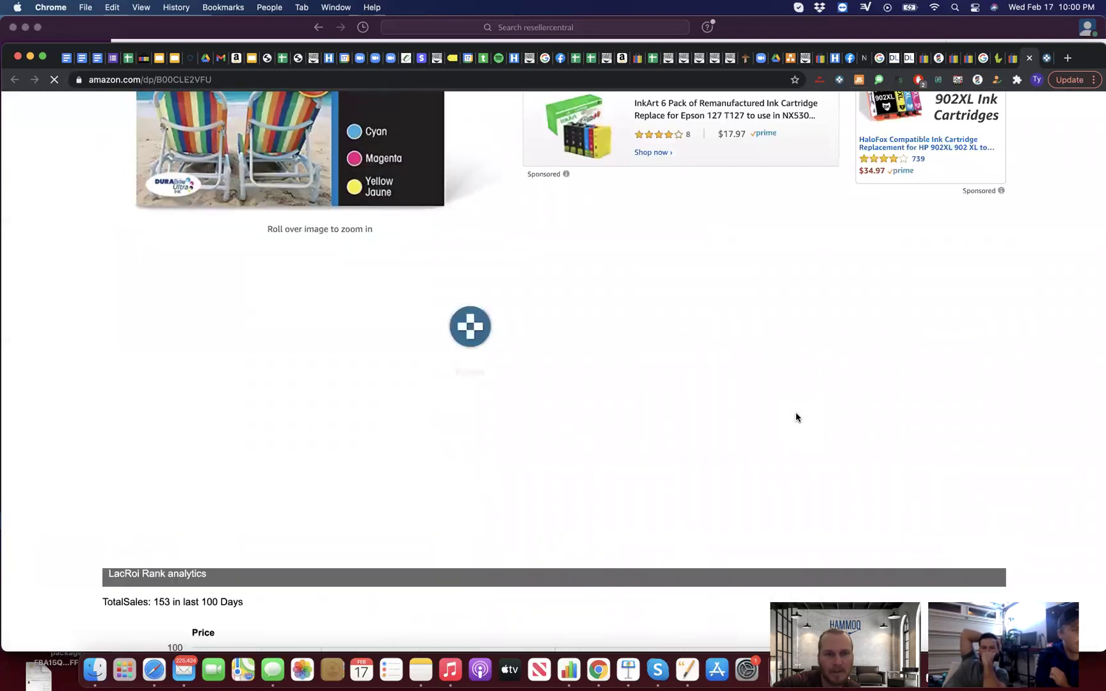
{"action": "scroll", "coordinate": [627, 362], "scroll_direction": "up", "scroll_amount": 8}
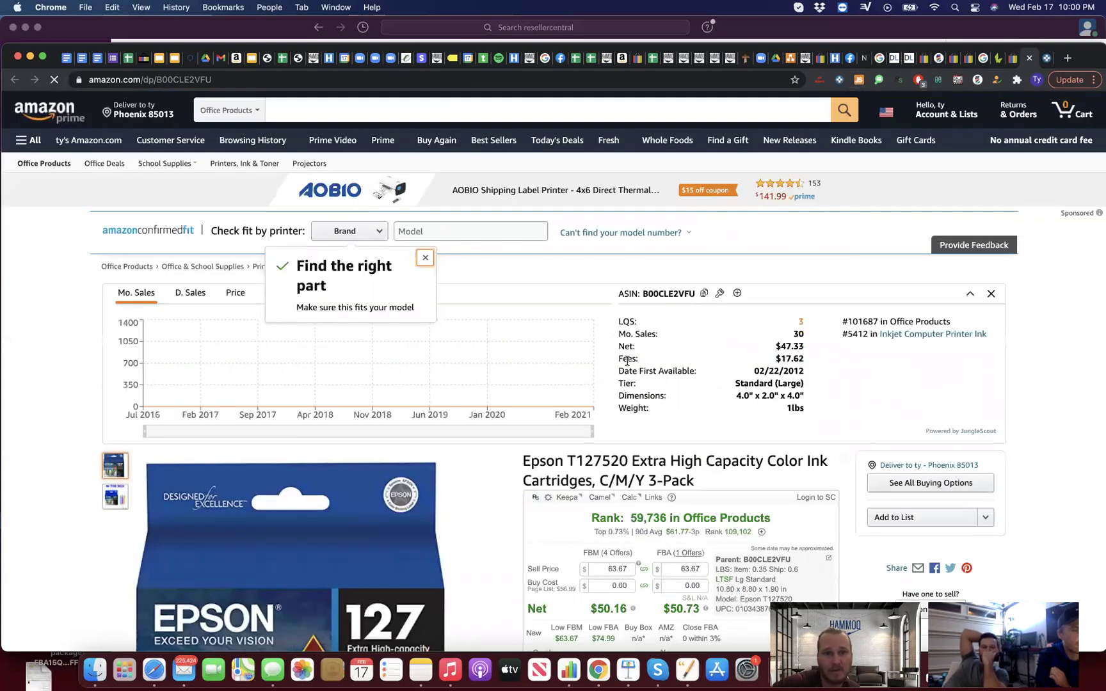
{"action": "scroll", "coordinate": [627, 363], "scroll_direction": "down", "scroll_amount": 8}
{"action": "scroll", "coordinate": [627, 362], "scroll_direction": "up", "scroll_amount": 4}
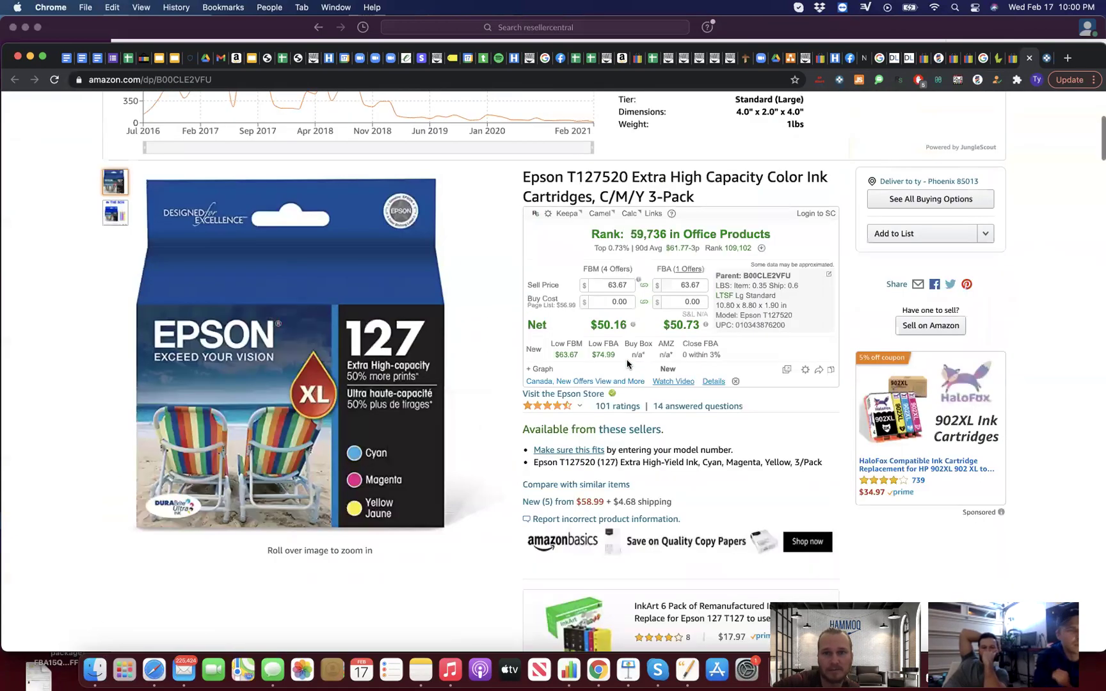
{"action": "scroll", "coordinate": [627, 365], "scroll_direction": "down", "scroll_amount": 6}
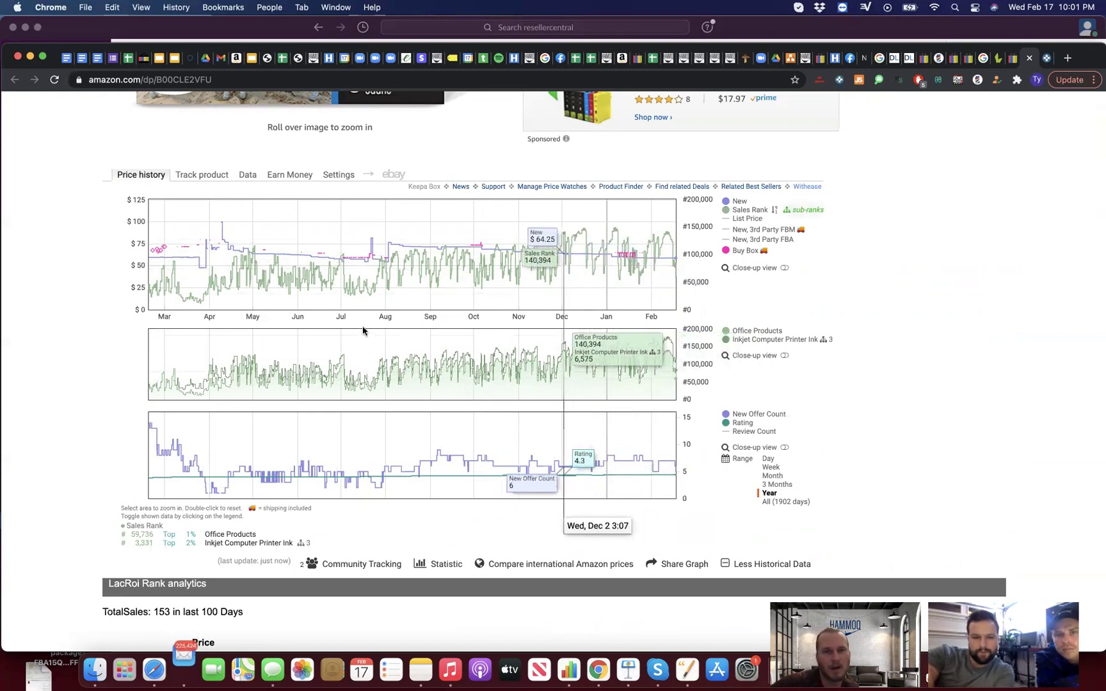
Step: Check the Buy Box offer on the Keepa chart, then set the price history range to Year
{"action": "left_click", "coordinate": [311, 249]}
{"action": "left_click", "coordinate": [604, 295]}
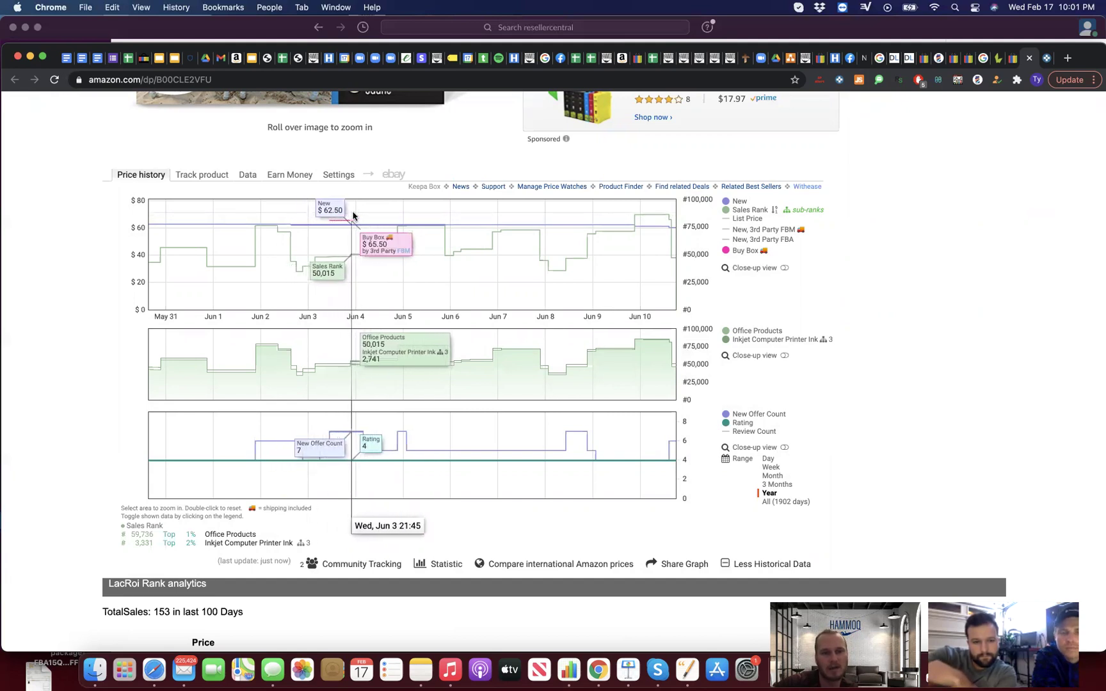
{"action": "scroll", "coordinate": [596, 234], "scroll_direction": "up", "scroll_amount": 10}
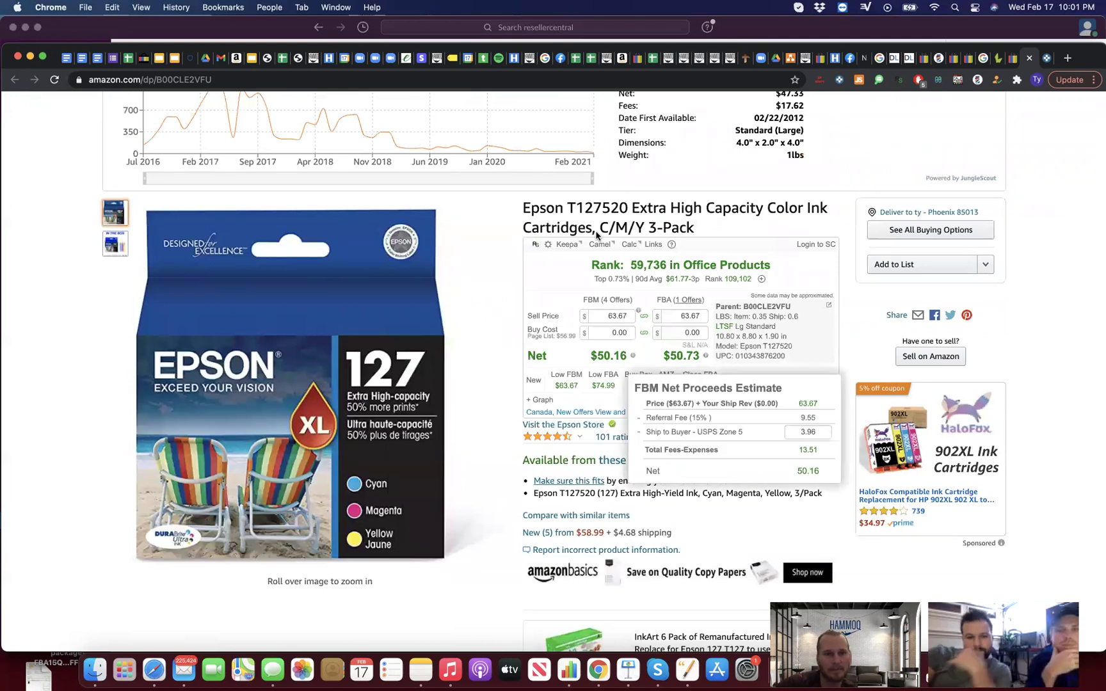
{"action": "scroll", "coordinate": [596, 235], "scroll_direction": "up", "scroll_amount": 5}
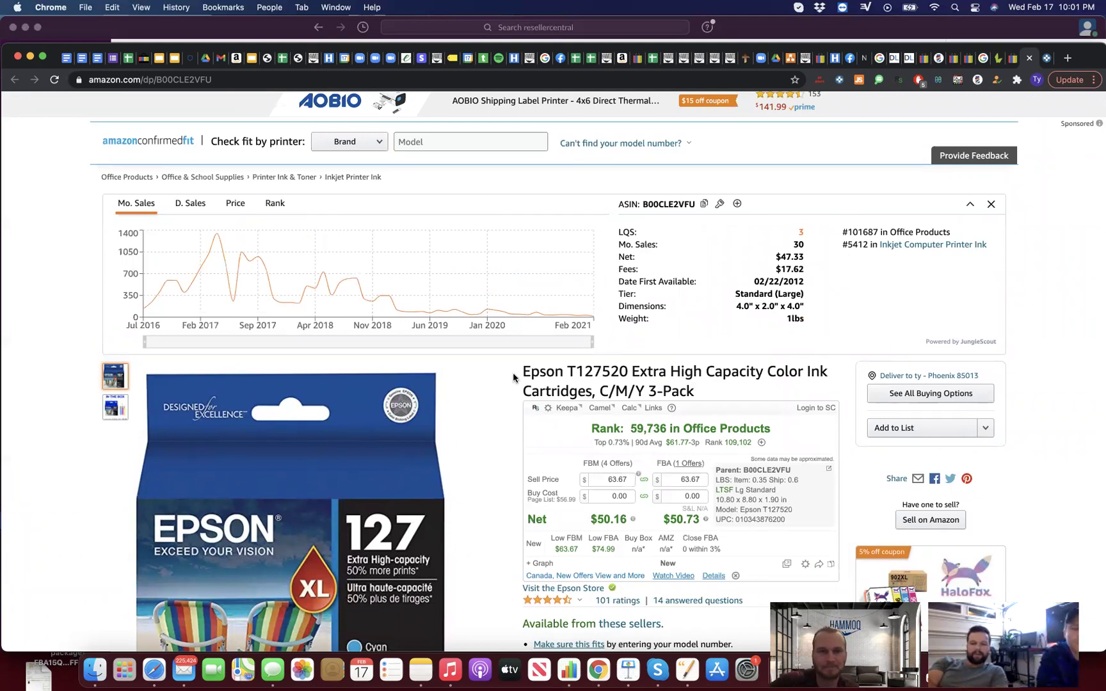
{"action": "scroll", "coordinate": [513, 377], "scroll_direction": "down", "scroll_amount": 10}
{"action": "scroll", "coordinate": [513, 377], "scroll_direction": "down", "scroll_amount": 4}
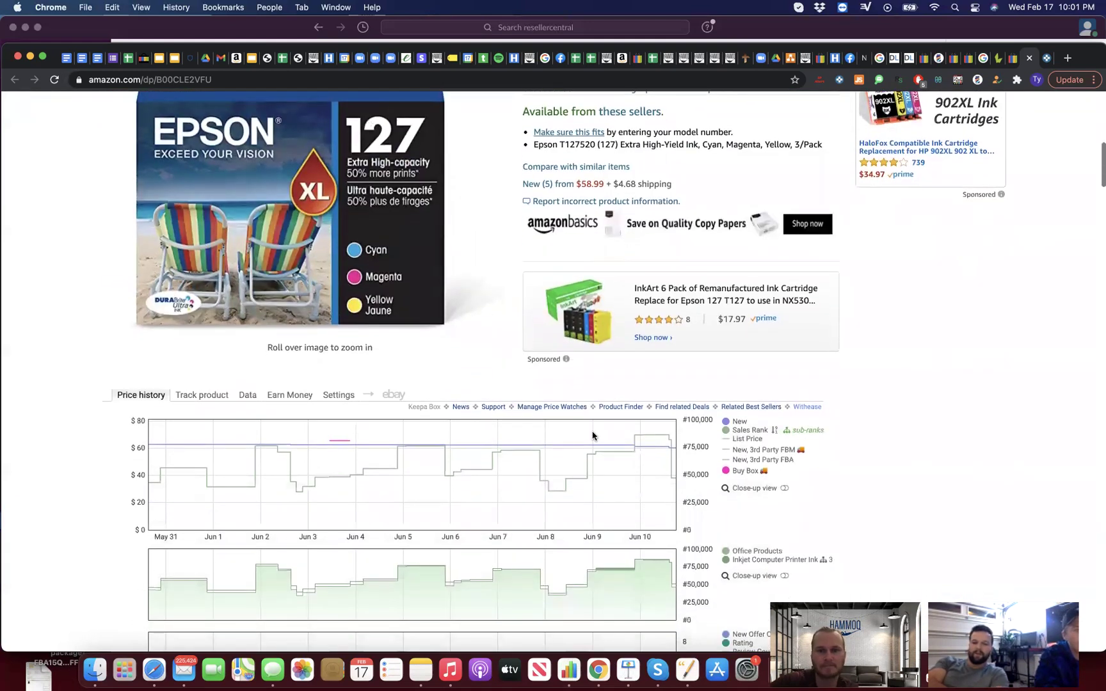
{"action": "scroll", "coordinate": [608, 440], "scroll_direction": "down", "scroll_amount": 4}
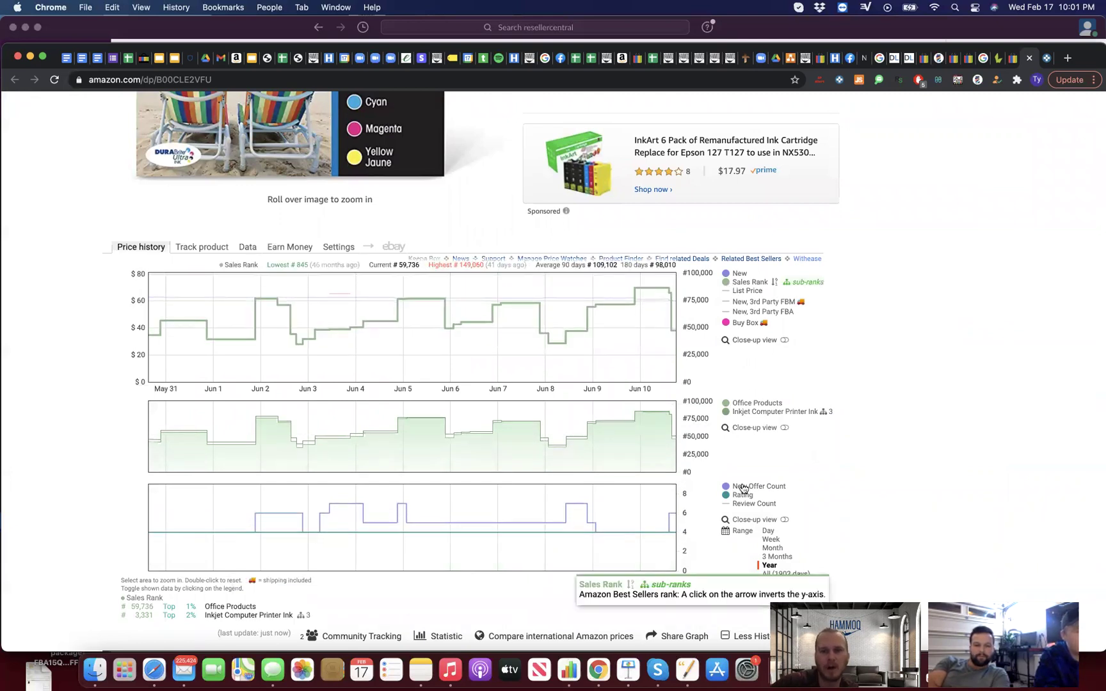
{"action": "left_click", "coordinate": [766, 565]}
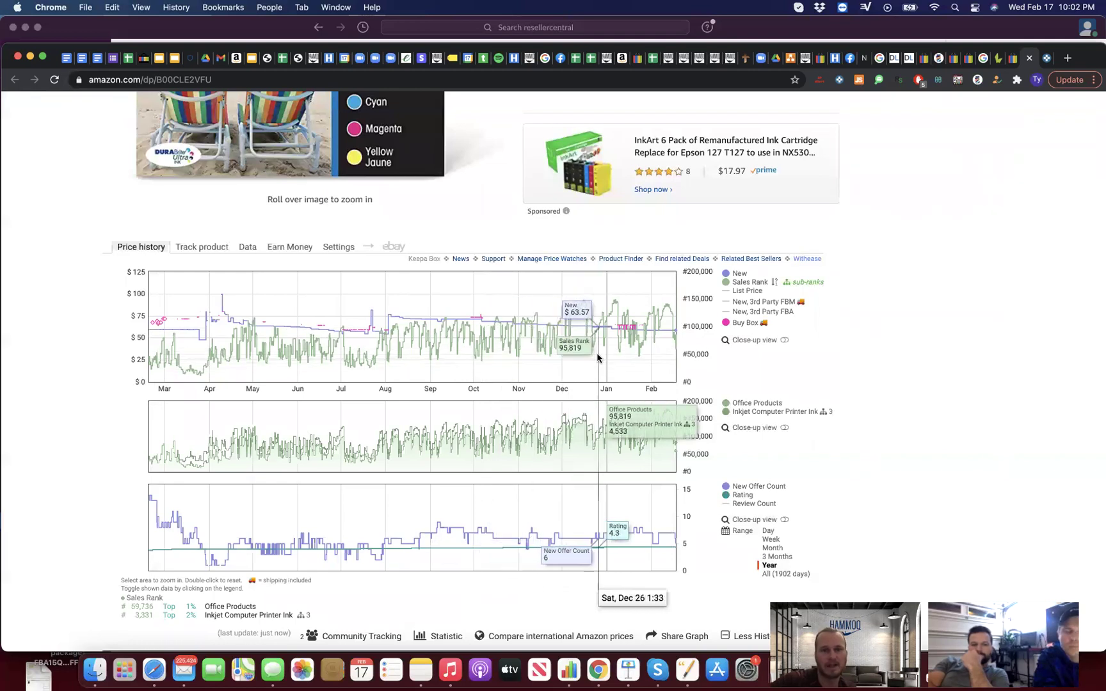
Step: Search eBay for the Durable 195123 key cabinet from the LacROI result list
{"action": "scroll", "coordinate": [597, 357], "scroll_direction": "up", "scroll_amount": 5}
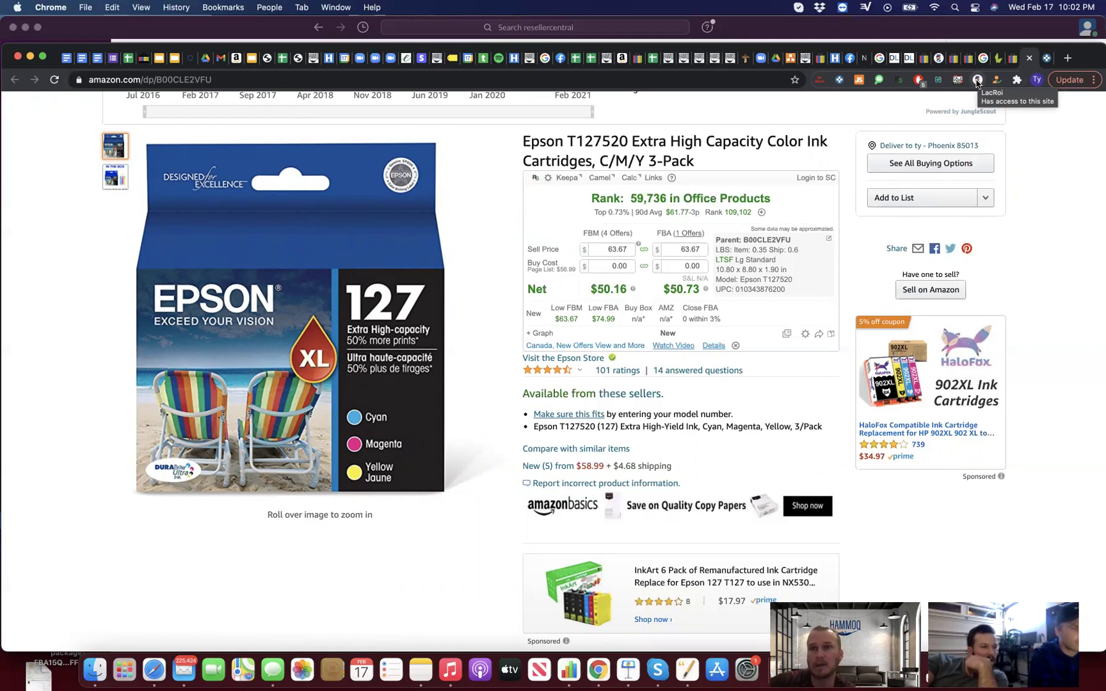
{"action": "left_click", "coordinate": [977, 81]}
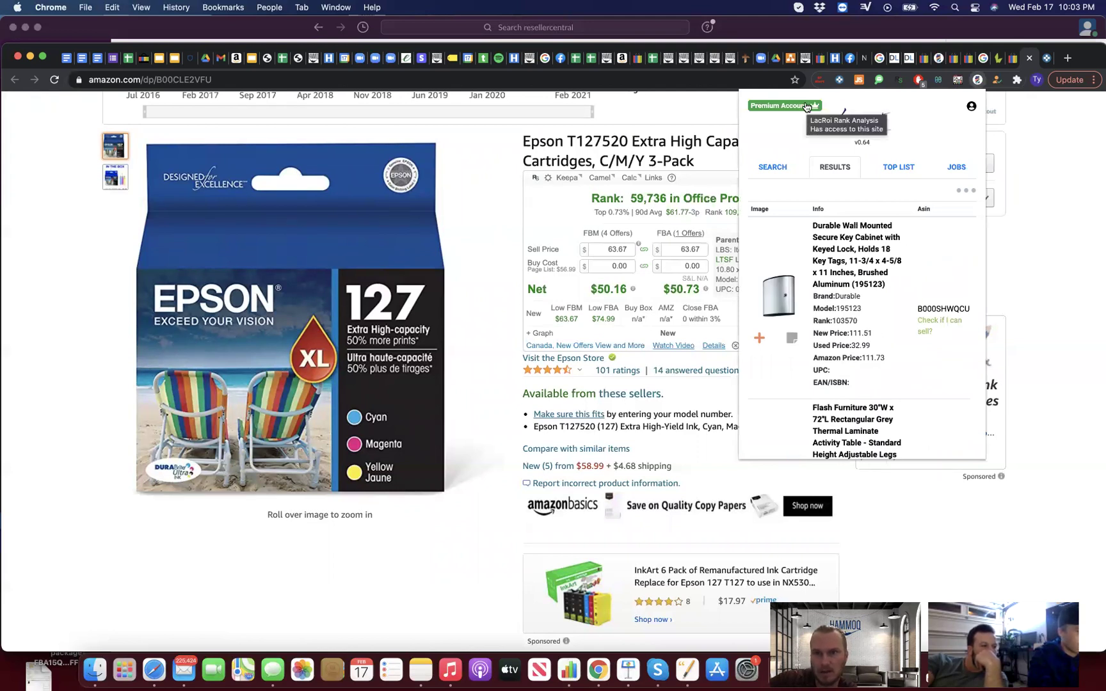
{"action": "left_click", "coordinate": [840, 298]}
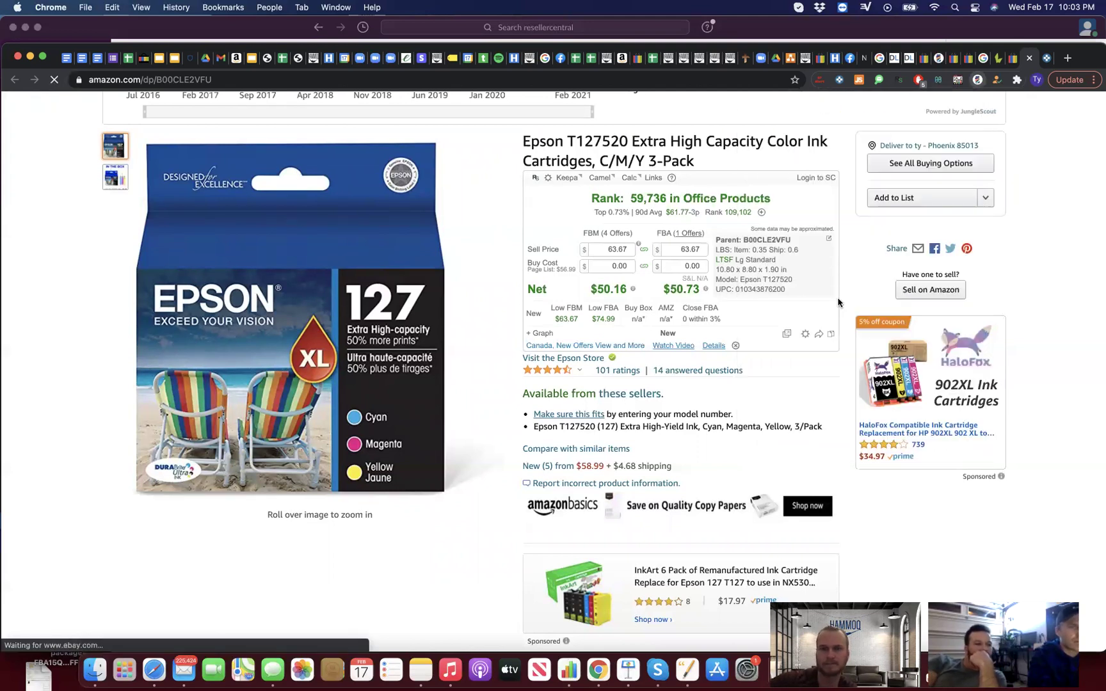